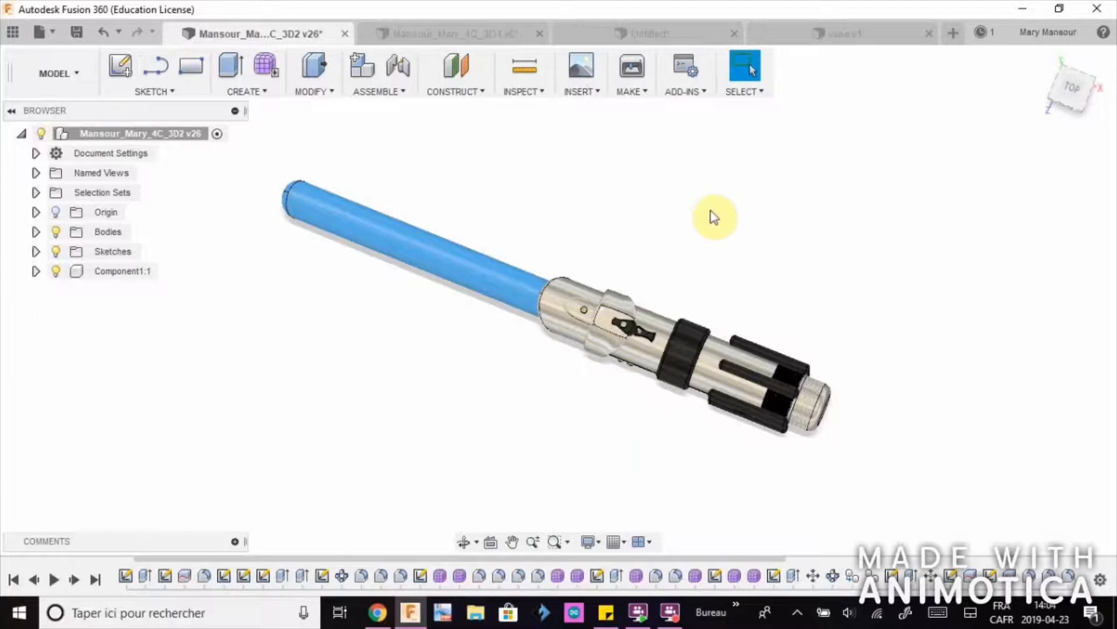
Close the untitled document that contains the cylinder and cube bodies
{"action": "left_click", "coordinate": [669, 35]}
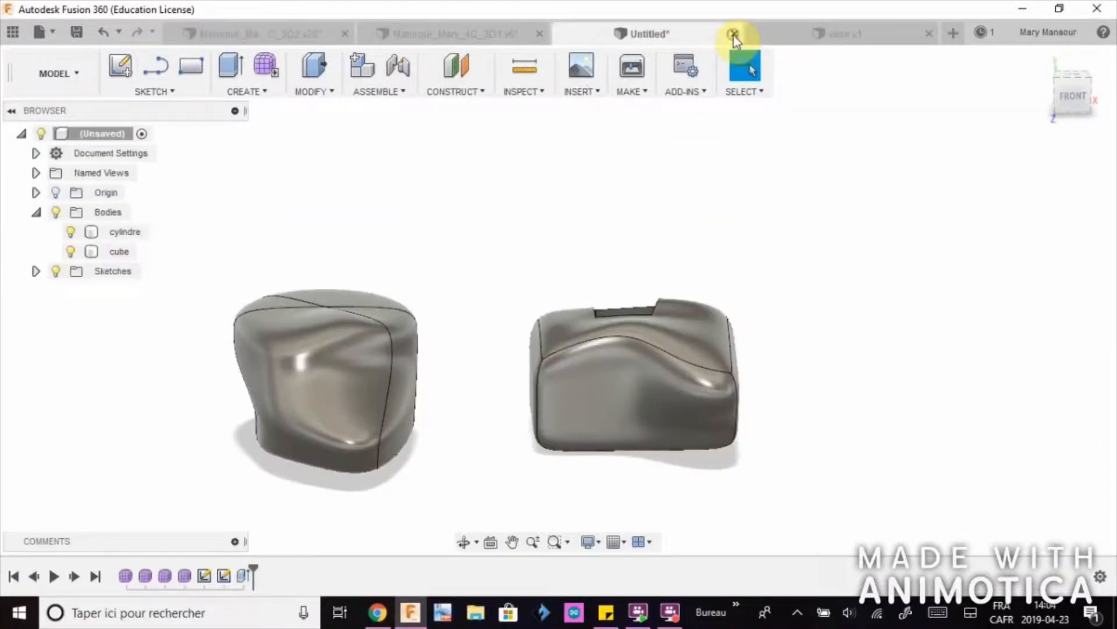
{"action": "left_click", "coordinate": [734, 34]}
{"action": "left_click", "coordinate": [550, 301]}
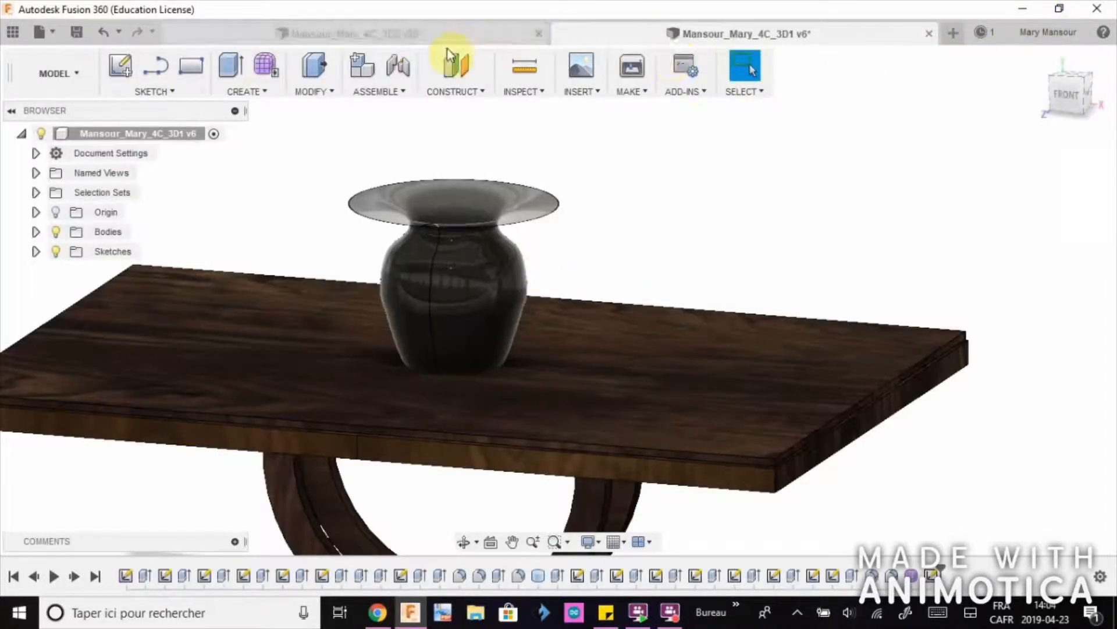
Examine the lightsaber design and the table design with the glass vase from several angles
{"action": "left_click", "coordinate": [435, 33]}
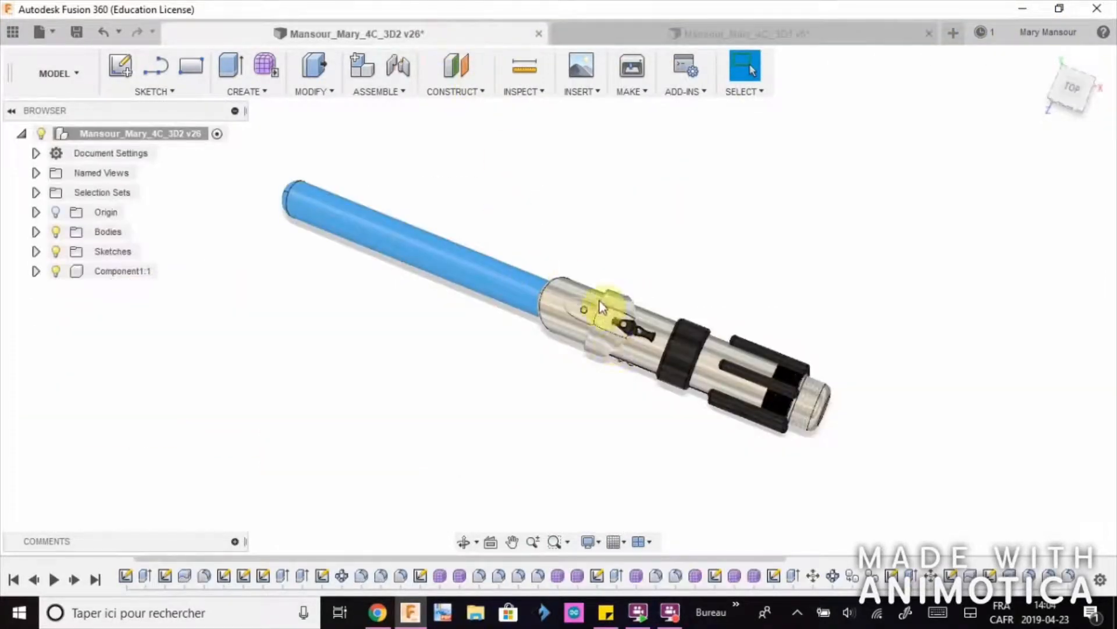
{"action": "middle_click_drag", "start_coordinate": [544, 400], "coordinate": [498, 395]}
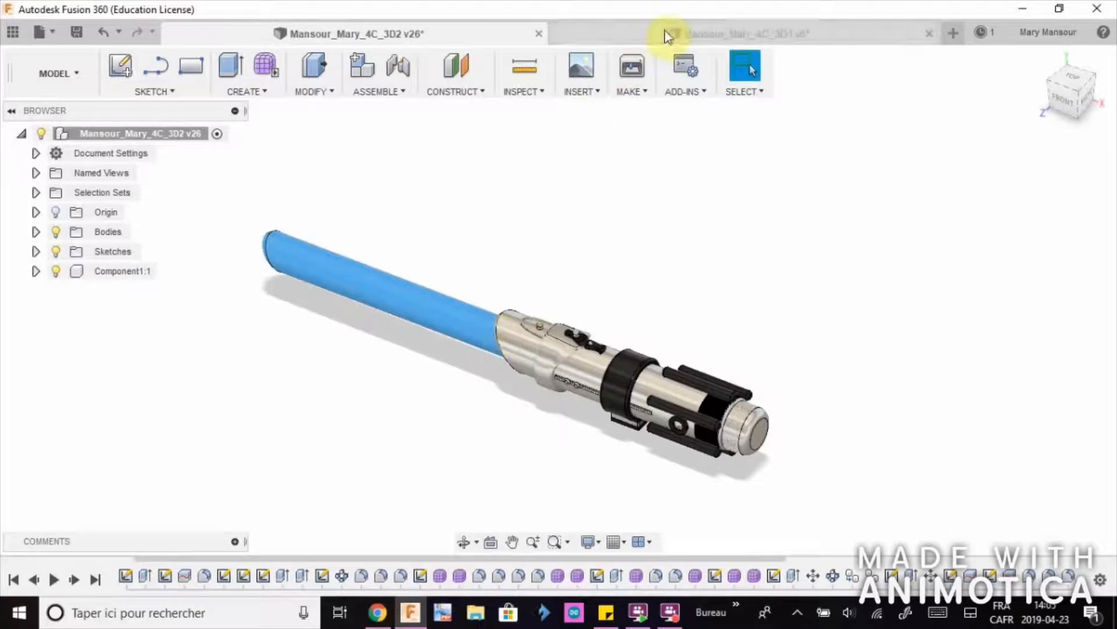
{"action": "left_click", "coordinate": [699, 33]}
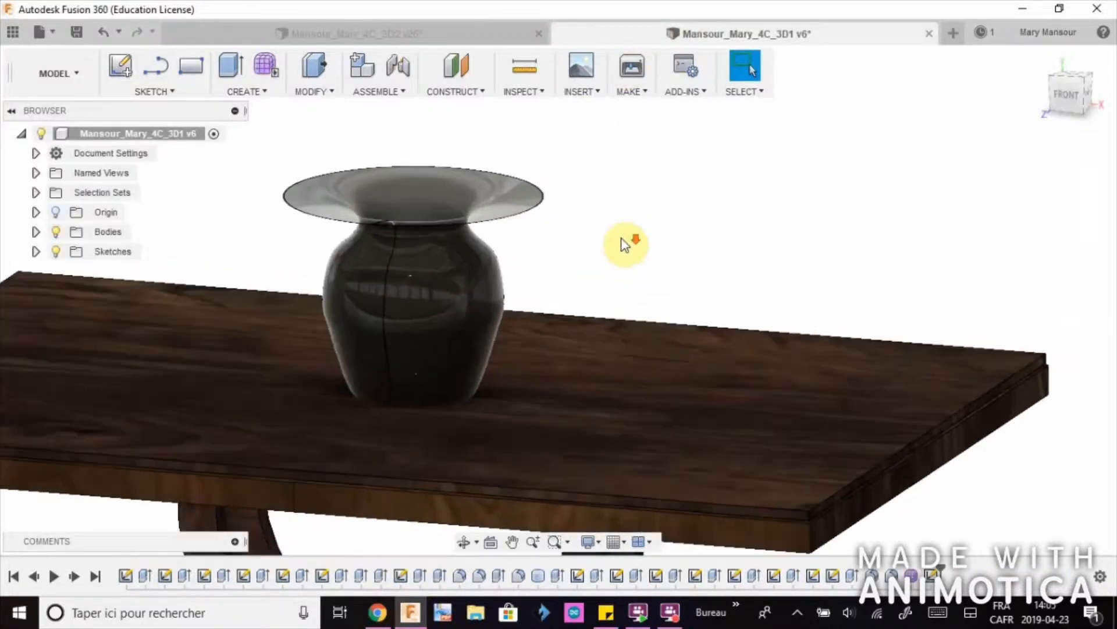
{"action": "scroll", "coordinate": [619, 246], "scroll_direction": "down", "scroll_amount": 2}
{"action": "middle_click_drag", "start_coordinate": [612, 272], "coordinate": [646, 268], "text": "shift"}
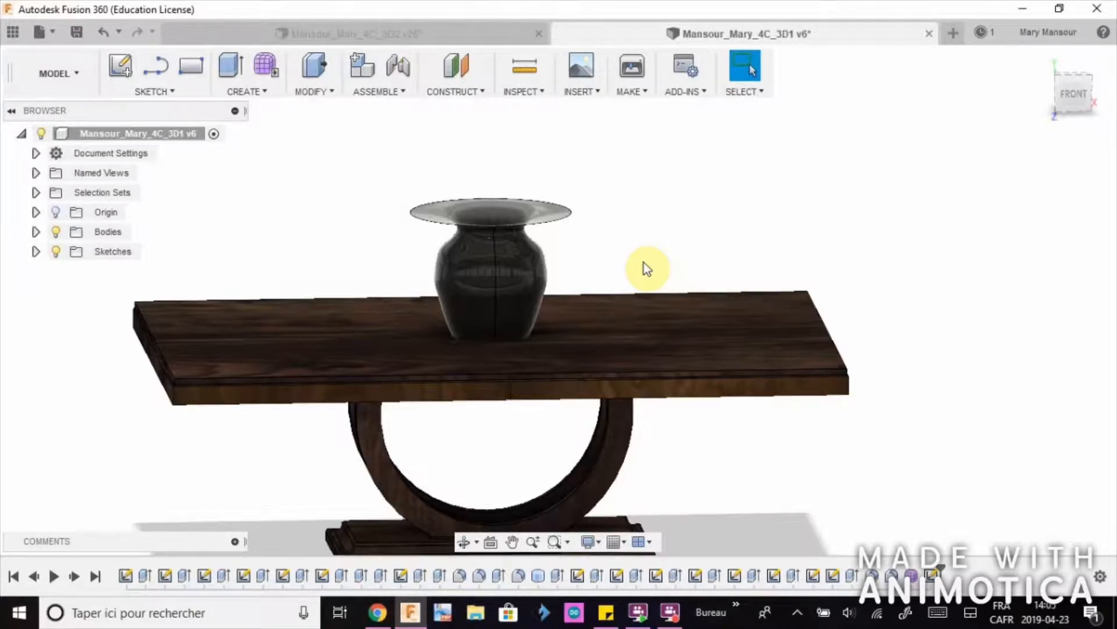
{"action": "middle_click_drag", "start_coordinate": [645, 267], "coordinate": [785, 402], "text": "shift"}
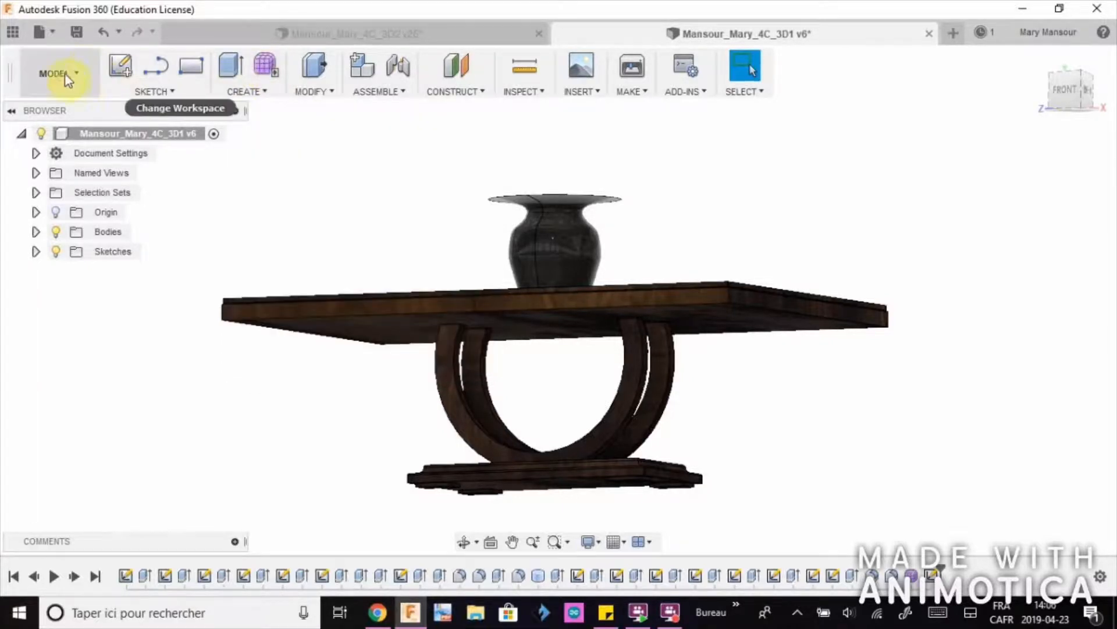
Create a form in the table design to enter the Sculpt workspace, and finish it without modelling anything
{"action": "left_click", "coordinate": [265, 66]}
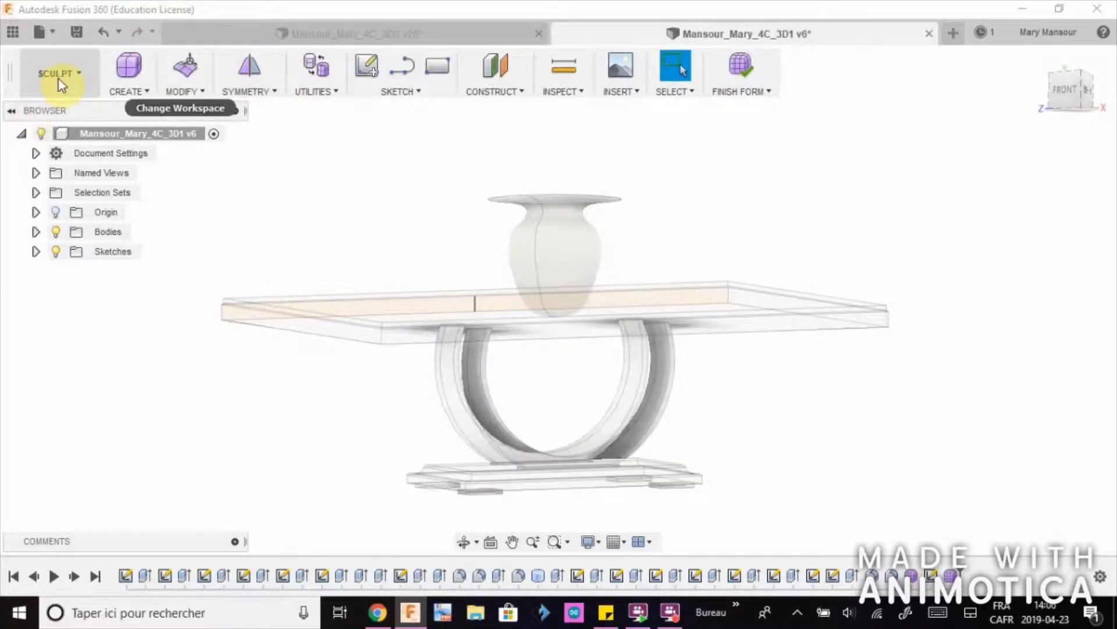
{"action": "left_click", "coordinate": [127, 68]}
{"action": "left_click", "coordinate": [739, 66]}
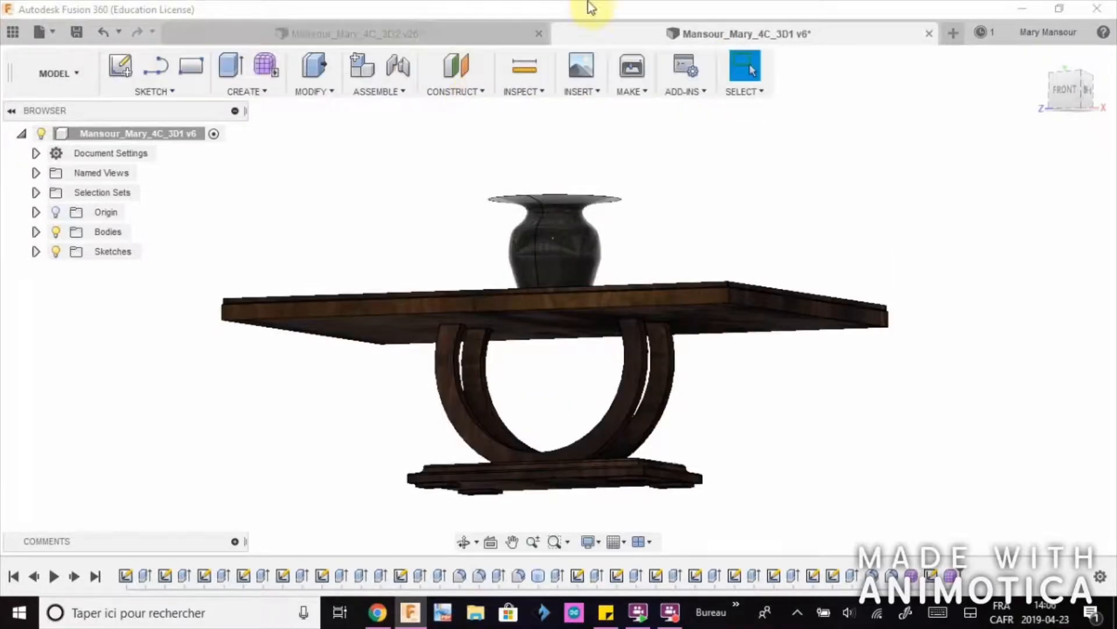
Create a new design and start a form in it, finish that form empty, and start a second one
{"action": "left_click", "coordinate": [953, 33]}
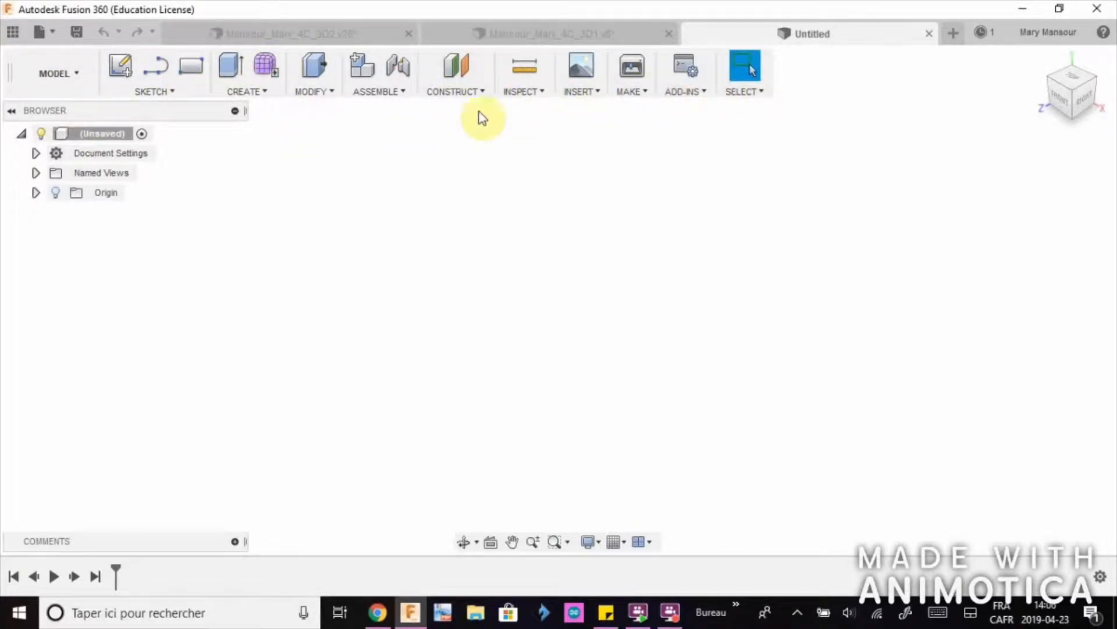
{"action": "left_click", "coordinate": [265, 64]}
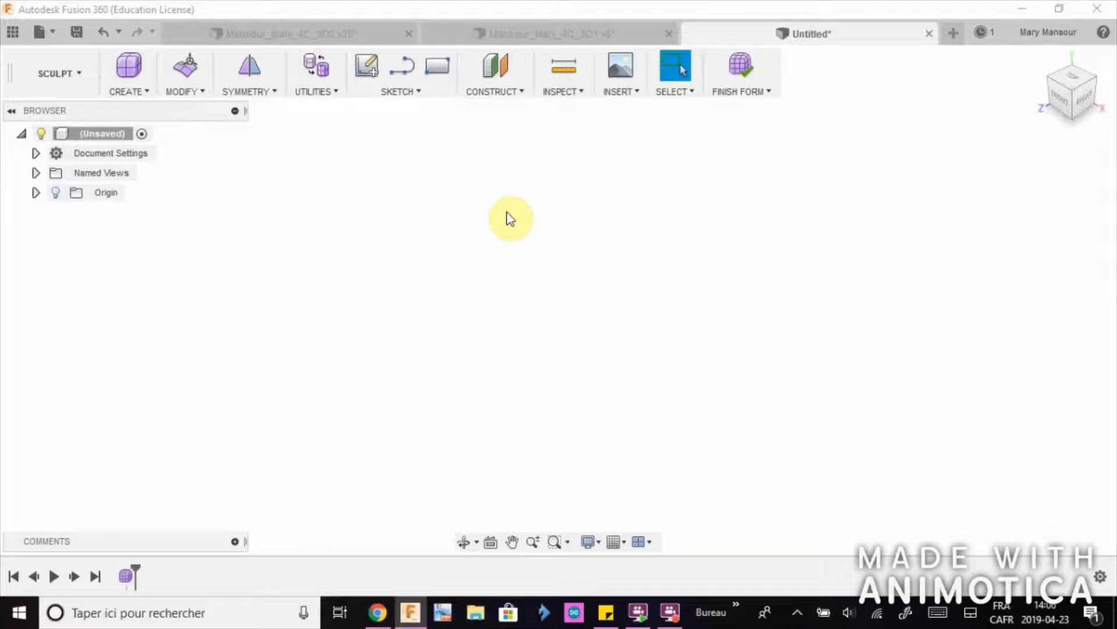
{"action": "left_click", "coordinate": [740, 66]}
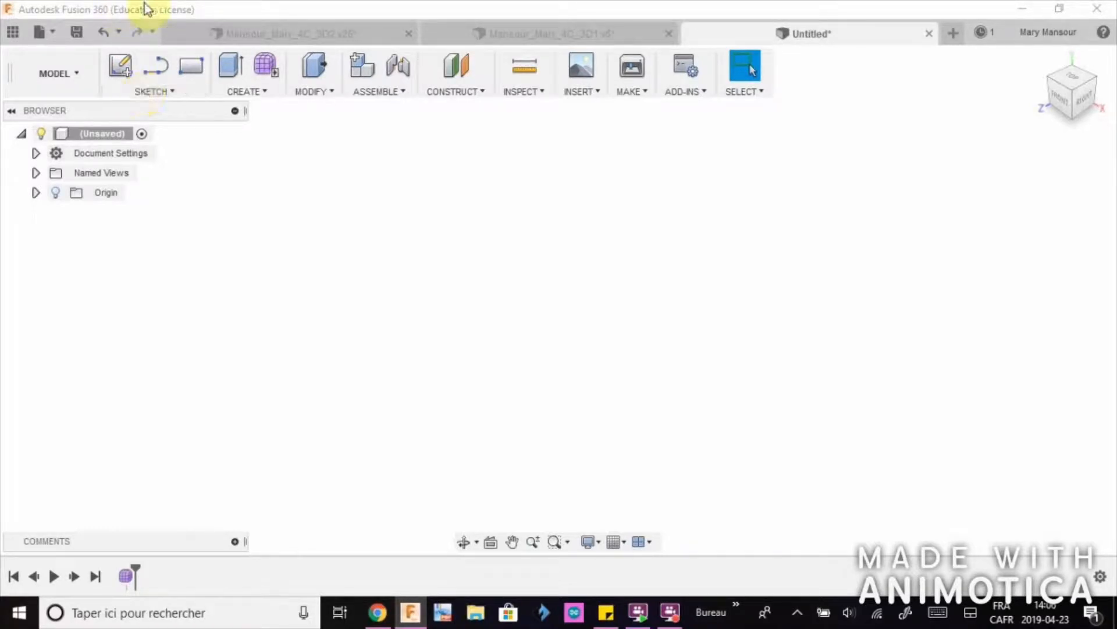
{"action": "left_click", "coordinate": [266, 67]}
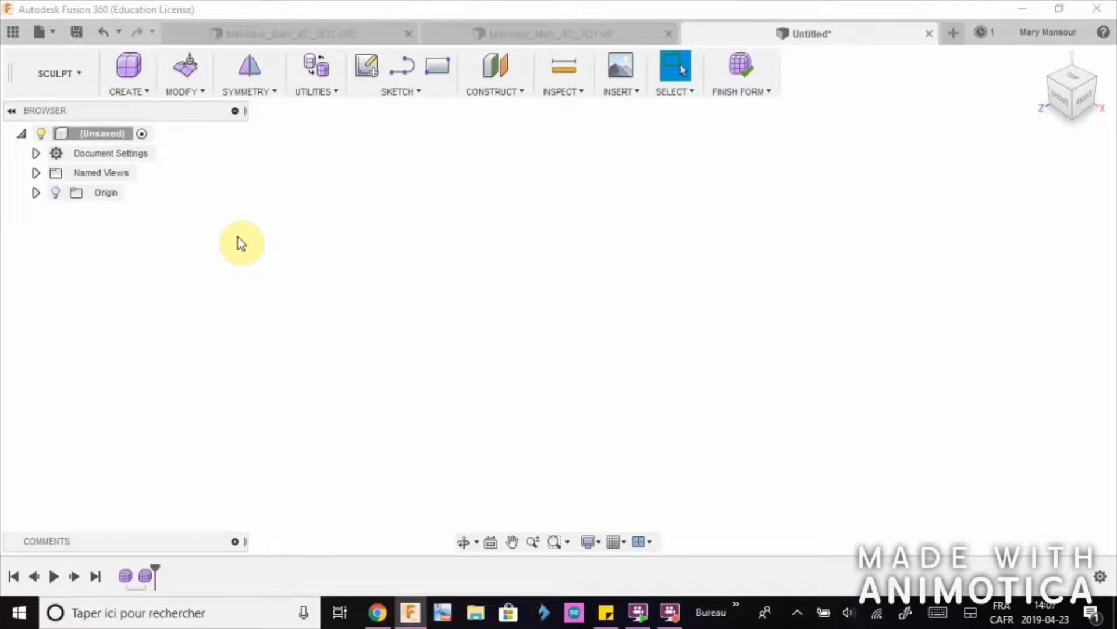
Return to the table design and examine the glass vase and the table from several angles
{"action": "left_click", "coordinate": [560, 32]}
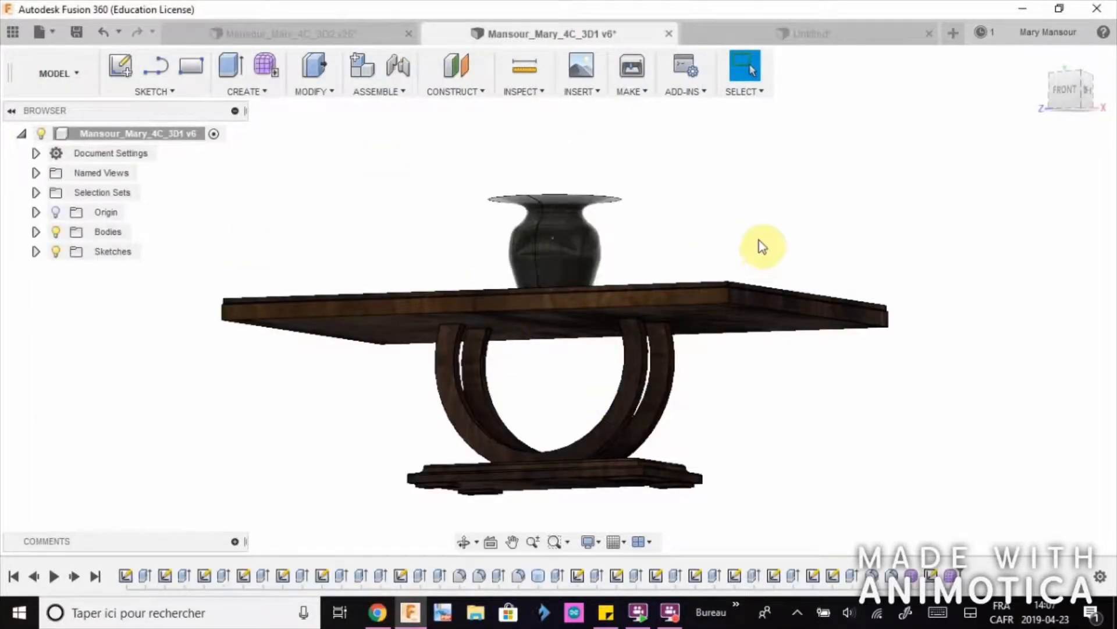
{"action": "mouse_move", "coordinate": [762, 247]}
{"action": "middle_mouse_down", "text": "shift"}
{"action": "mouse_move", "coordinate": [690, 270]}
{"action": "mouse_move", "coordinate": [724, 234]}
{"action": "mouse_move", "coordinate": [740, 250]}
{"action": "middle_mouse_up", "text": "shift"}
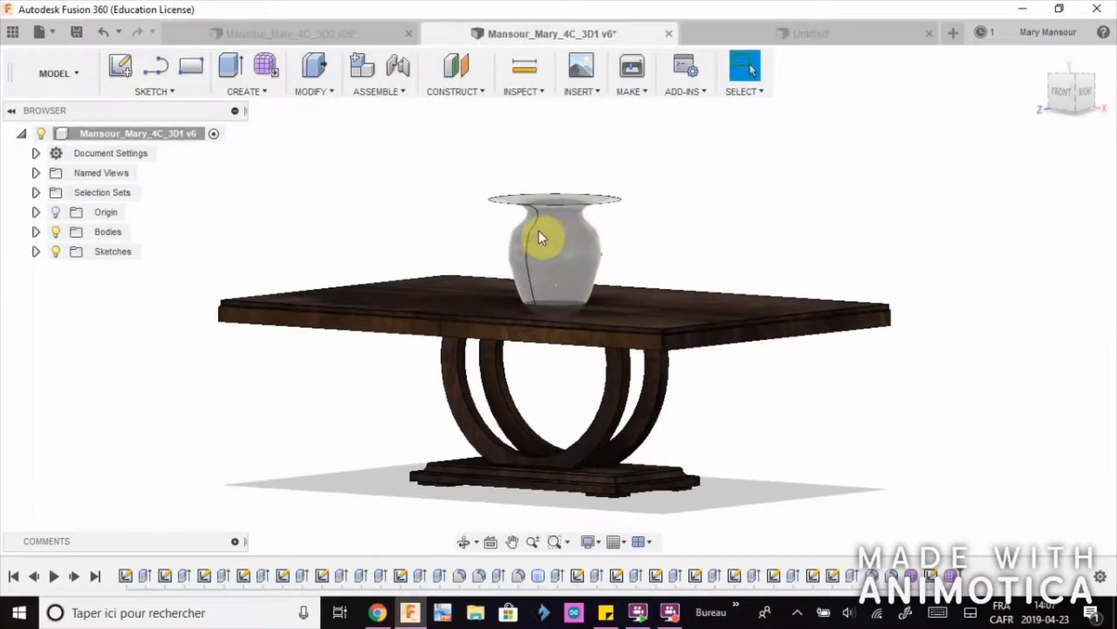
{"action": "middle_click_drag", "start_coordinate": [663, 212], "coordinate": [716, 158], "text": "shift"}
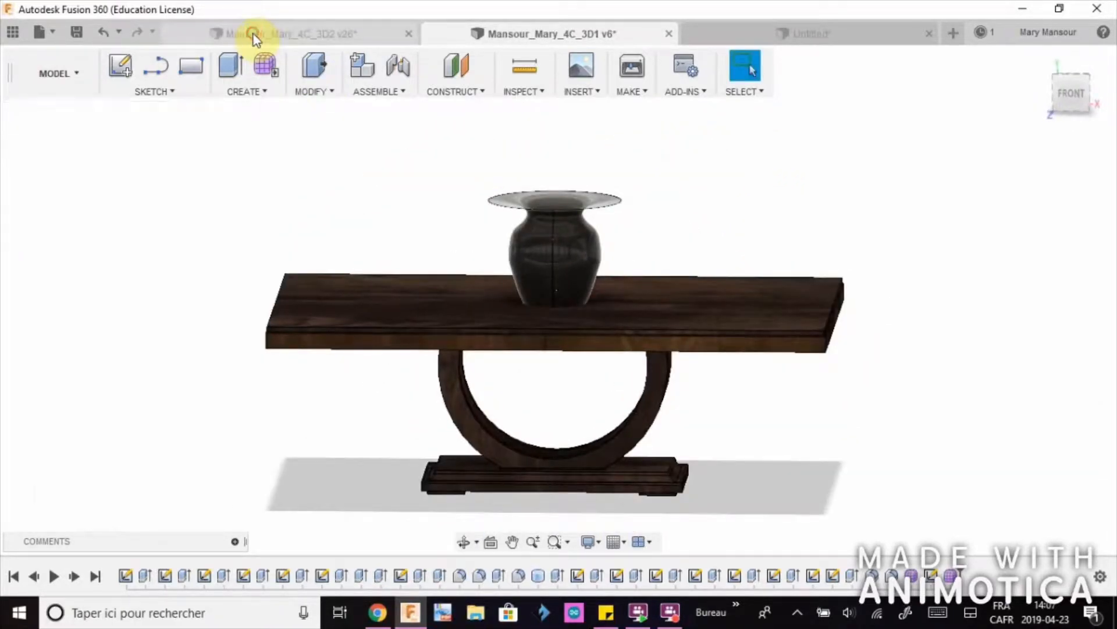
Switch to the lightsaber design and examine the clamp, knobs and ring on the hilt along with their form features
{"action": "left_click", "coordinate": [254, 36]}
{"action": "scroll", "coordinate": [585, 313], "scroll_direction": "up", "scroll_amount": 5}
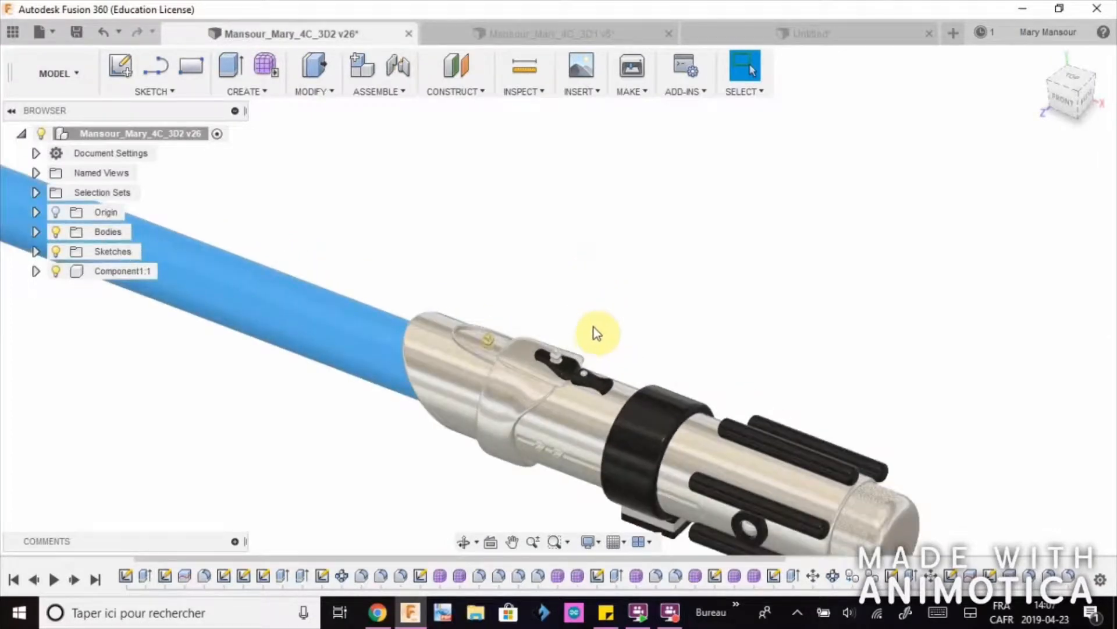
{"action": "middle_click_drag", "start_coordinate": [594, 332], "coordinate": [662, 235]}
{"action": "scroll", "coordinate": [662, 236], "scroll_direction": "up", "scroll_amount": 8}
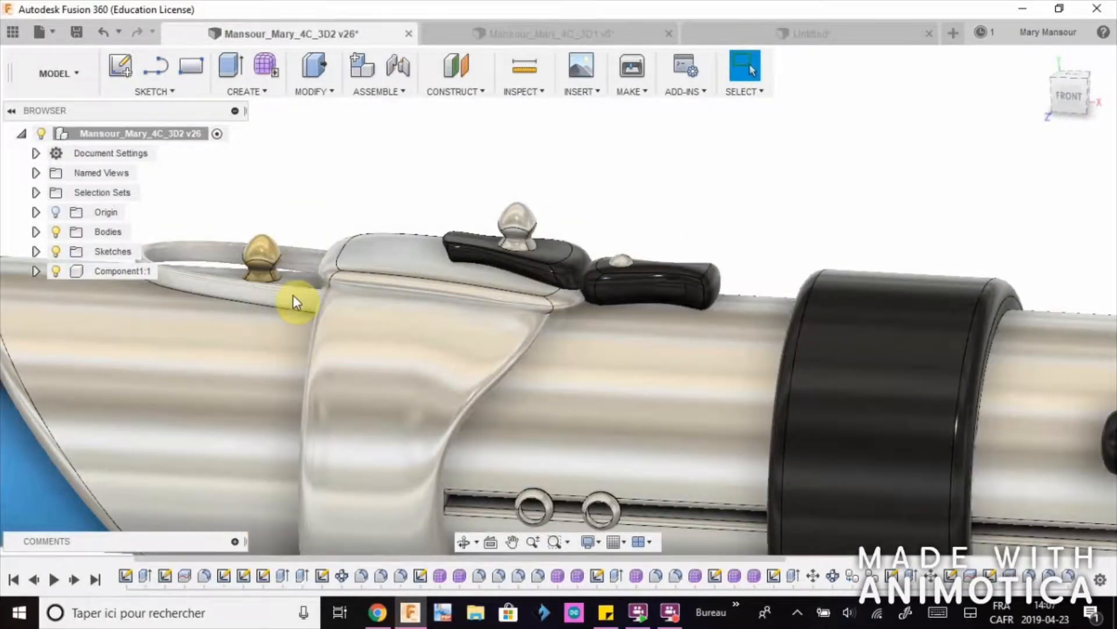
{"action": "scroll", "coordinate": [448, 568], "scroll_direction": "up", "scroll_amount": 1}
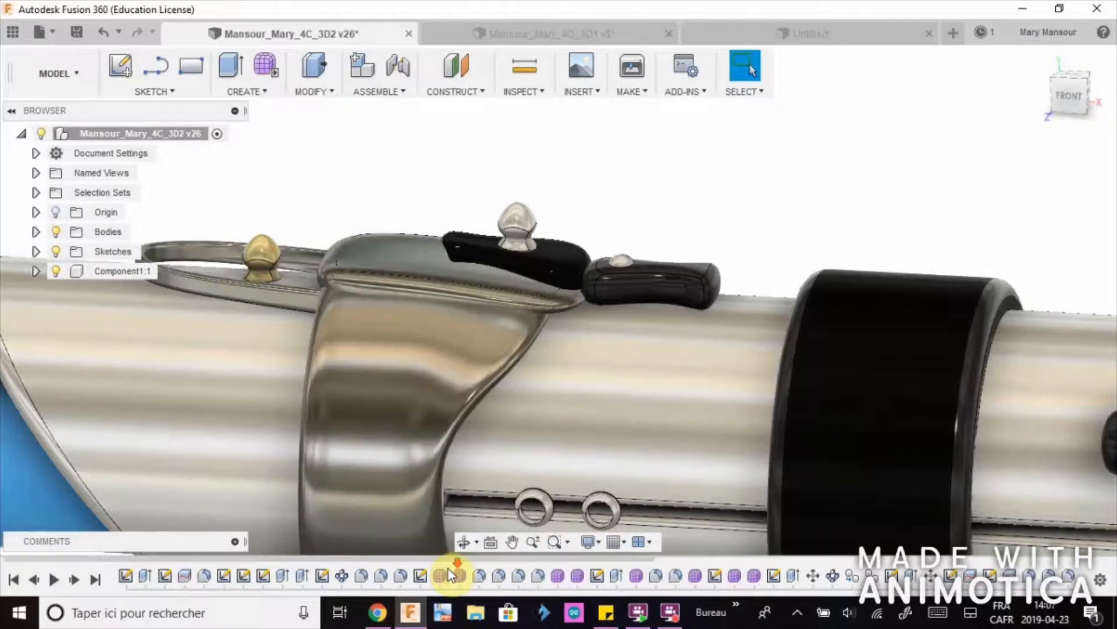
{"action": "scroll", "coordinate": [449, 568], "scroll_direction": "down", "scroll_amount": 2}
{"action": "scroll", "coordinate": [448, 568], "scroll_direction": "up", "scroll_amount": 2}
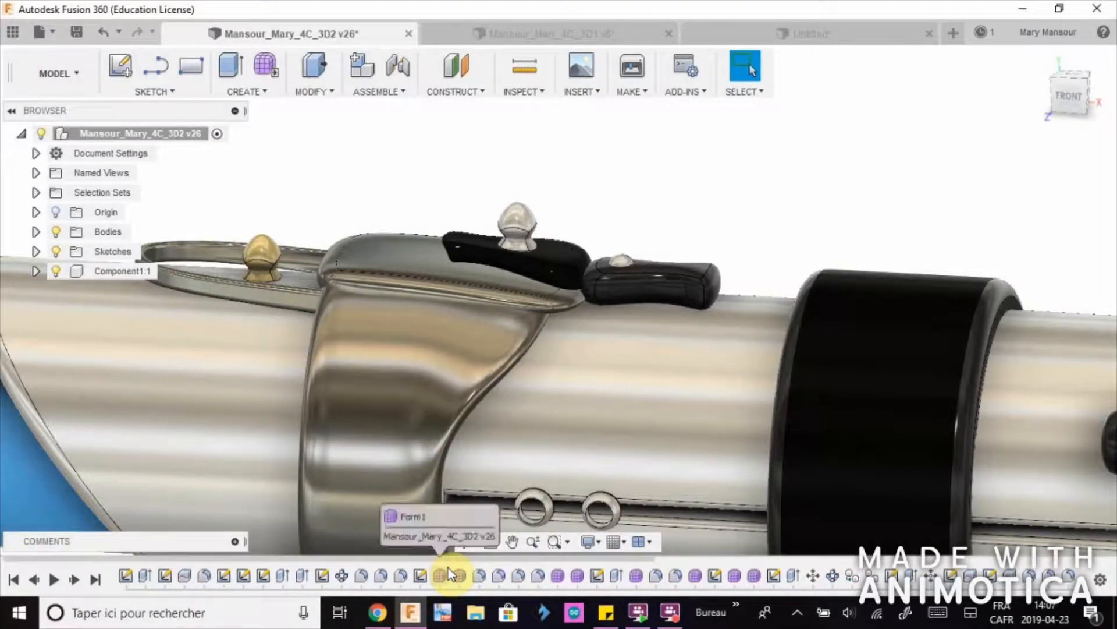
{"action": "scroll", "coordinate": [448, 567], "scroll_direction": "down", "scroll_amount": 2}
{"action": "scroll", "coordinate": [449, 569], "scroll_direction": "up", "scroll_amount": 2}
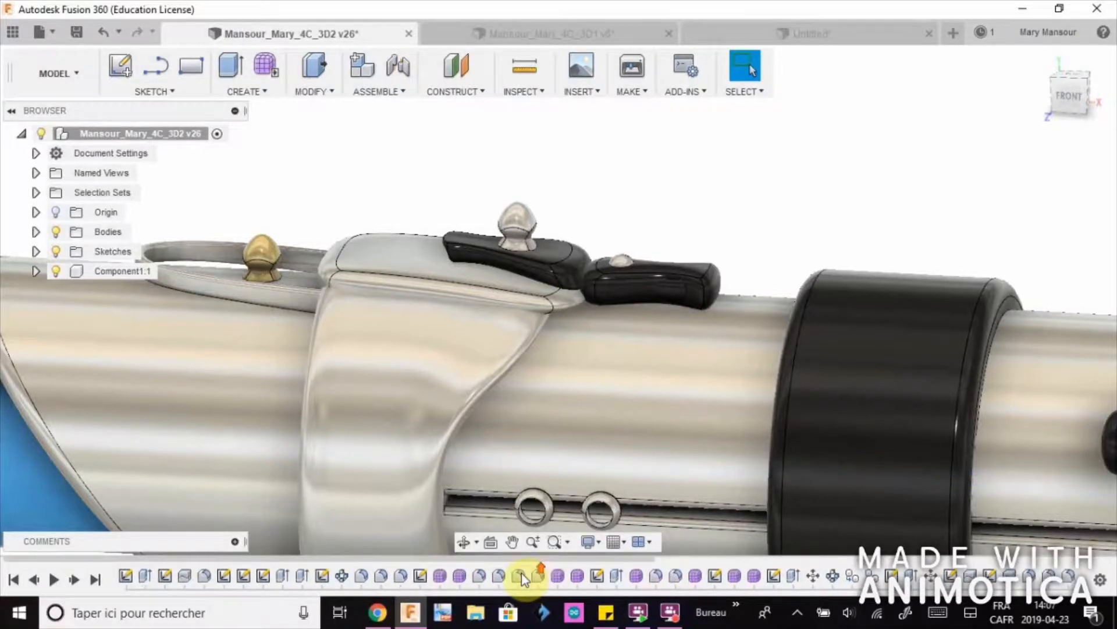
Select the first four form features of the lightsaber's history one by one to identify the hilt parts each produces
{"action": "left_click", "coordinate": [440, 575]}
{"action": "left_click", "coordinate": [460, 574]}
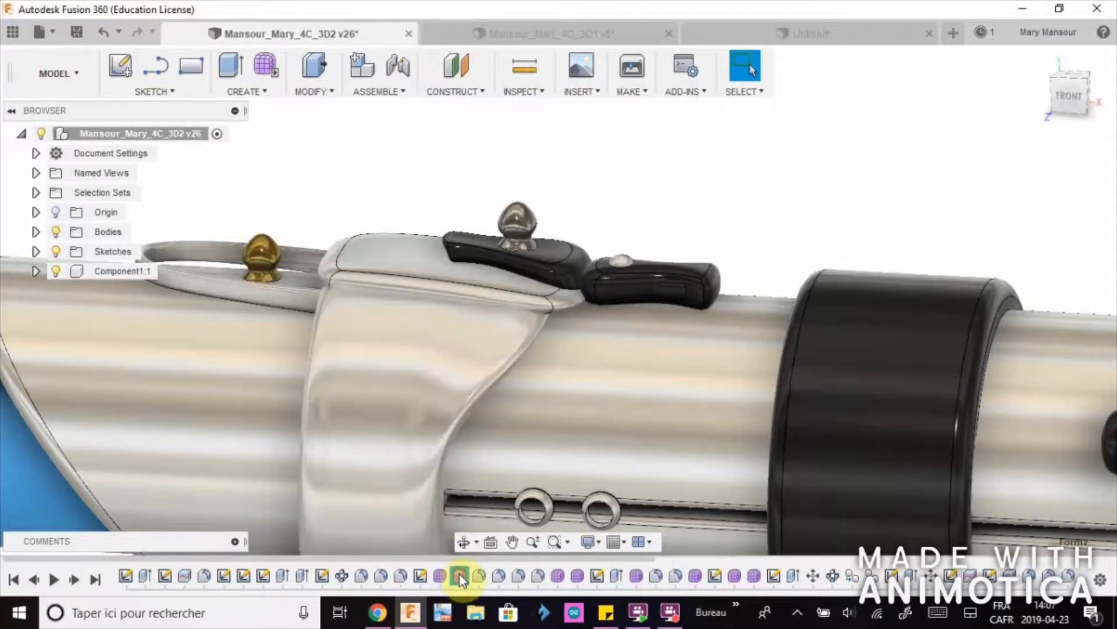
{"action": "left_click", "coordinate": [444, 575]}
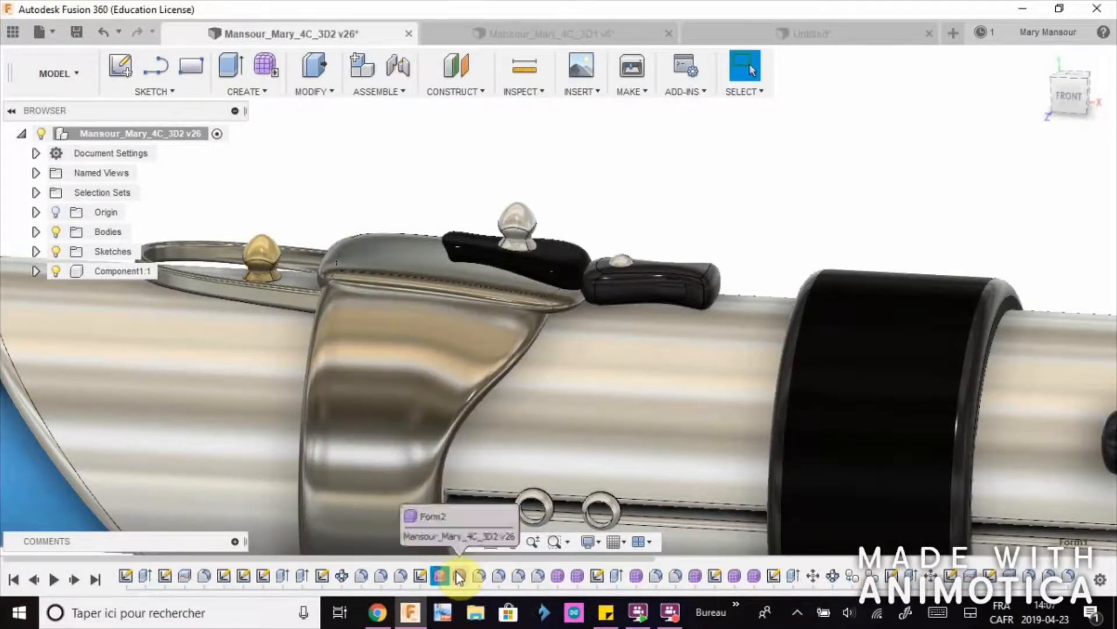
{"action": "left_click", "coordinate": [460, 575]}
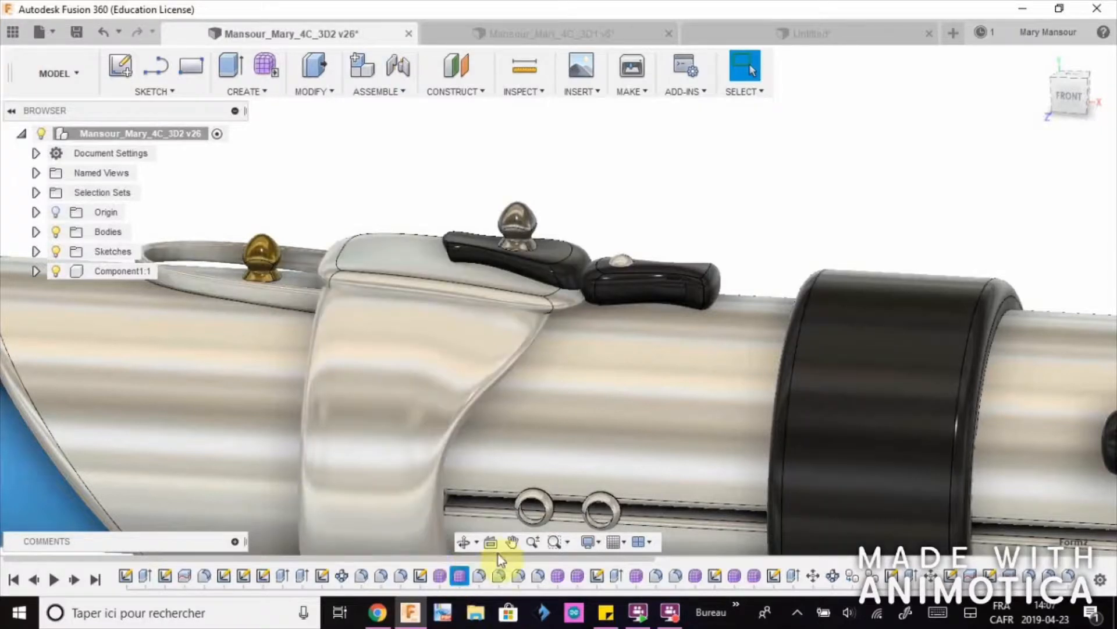
{"action": "left_click", "coordinate": [558, 575]}
{"action": "left_click", "coordinate": [578, 575]}
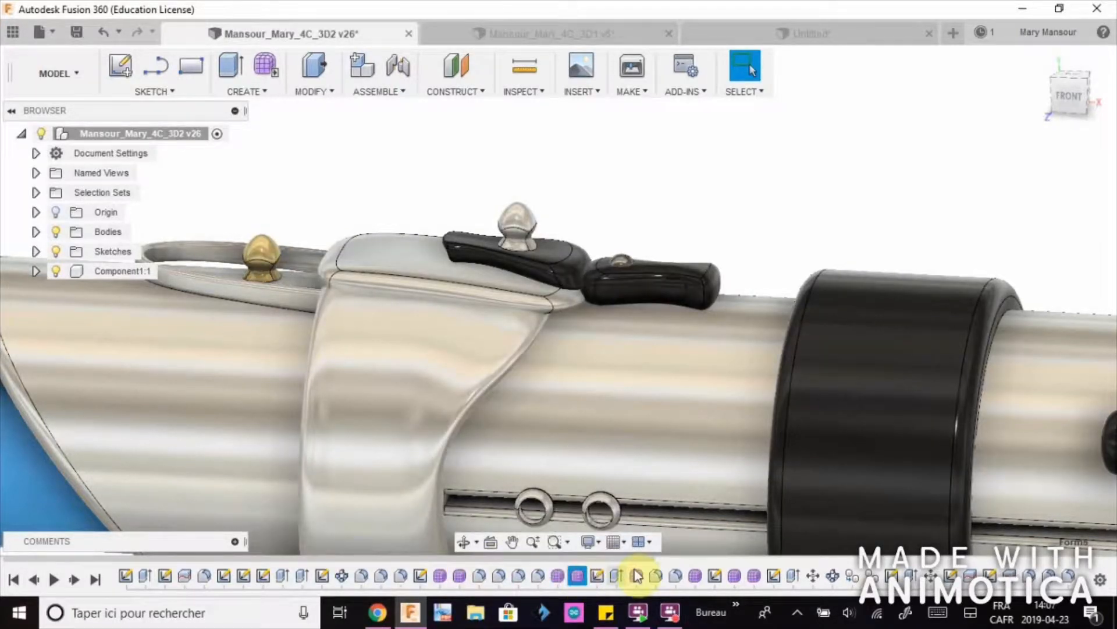
Open the first form feature for editing, examine the sculpted meshes of the clamp and ring, and finish the form
{"action": "double_click", "coordinate": [442, 576]}
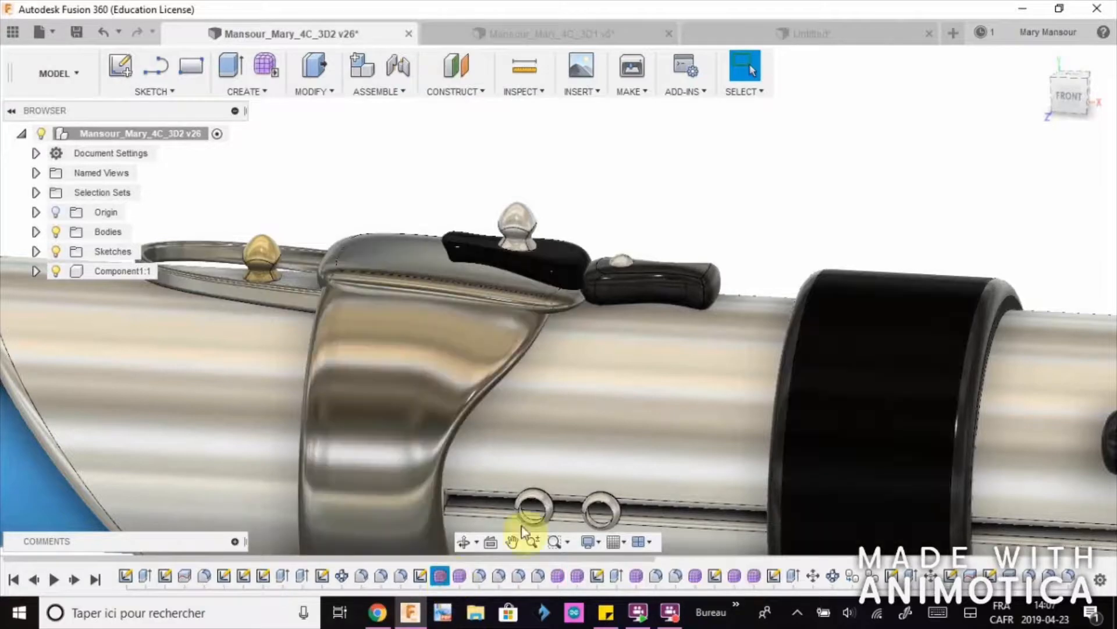
{"action": "scroll", "coordinate": [759, 210], "scroll_direction": "up", "scroll_amount": 4}
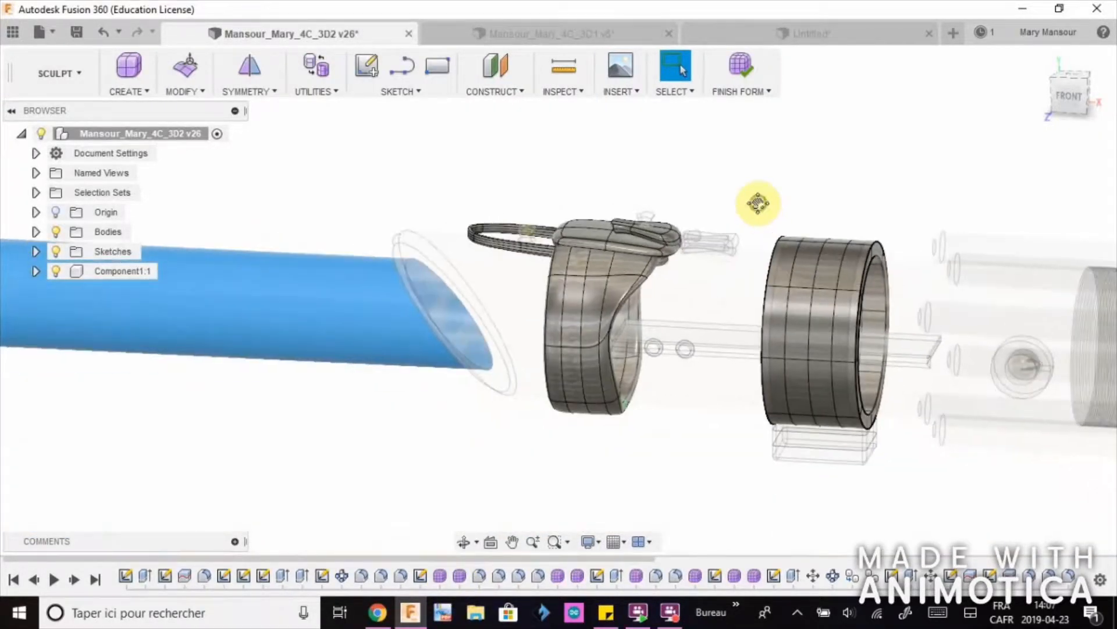
{"action": "middle_click_drag", "start_coordinate": [753, 200], "coordinate": [706, 192]}
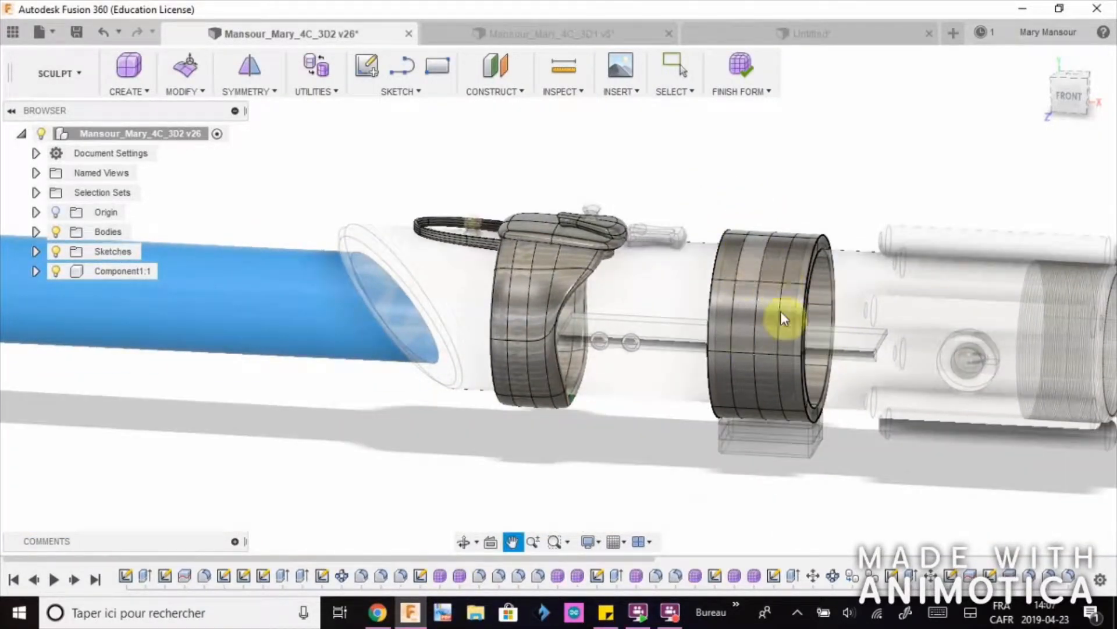
{"action": "key", "text": "Escape"}
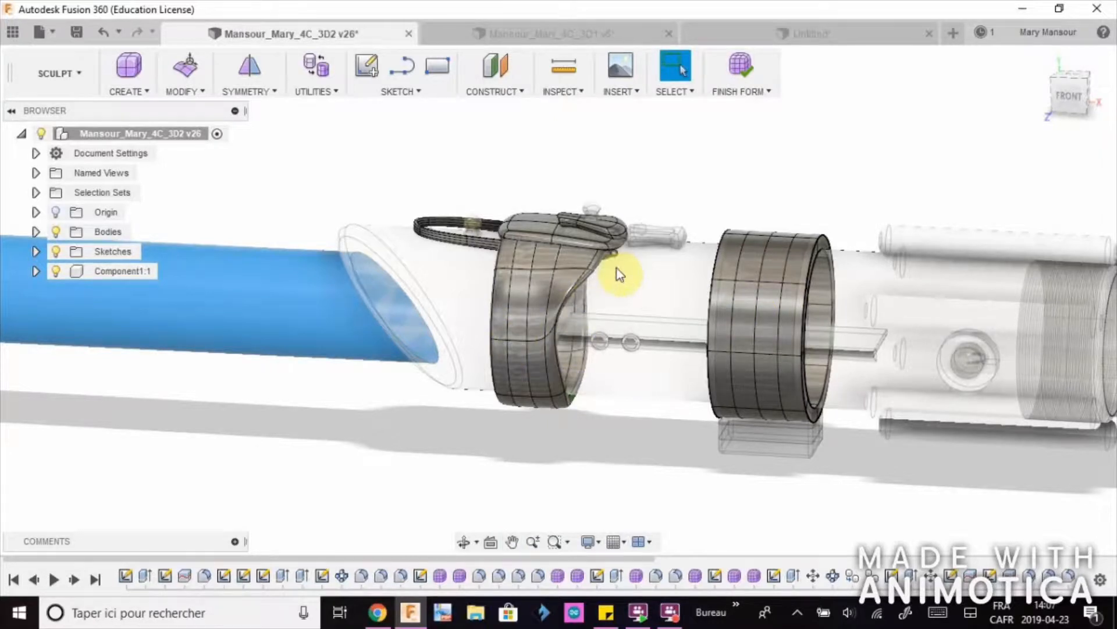
{"action": "scroll", "coordinate": [584, 225], "scroll_direction": "up", "scroll_amount": 5}
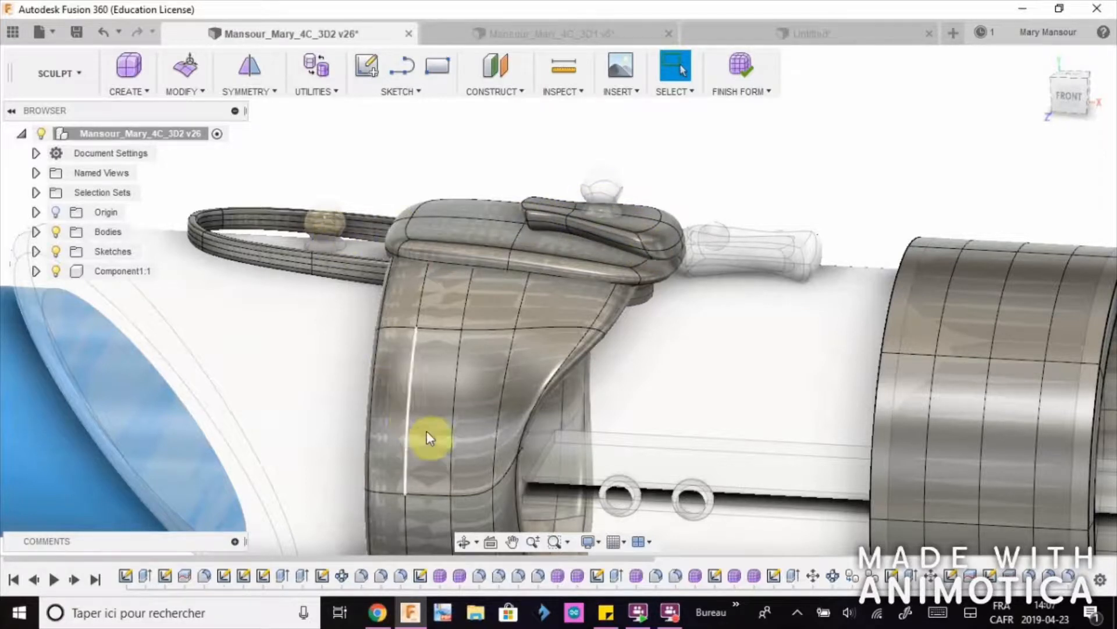
{"action": "left_click", "coordinate": [751, 76]}
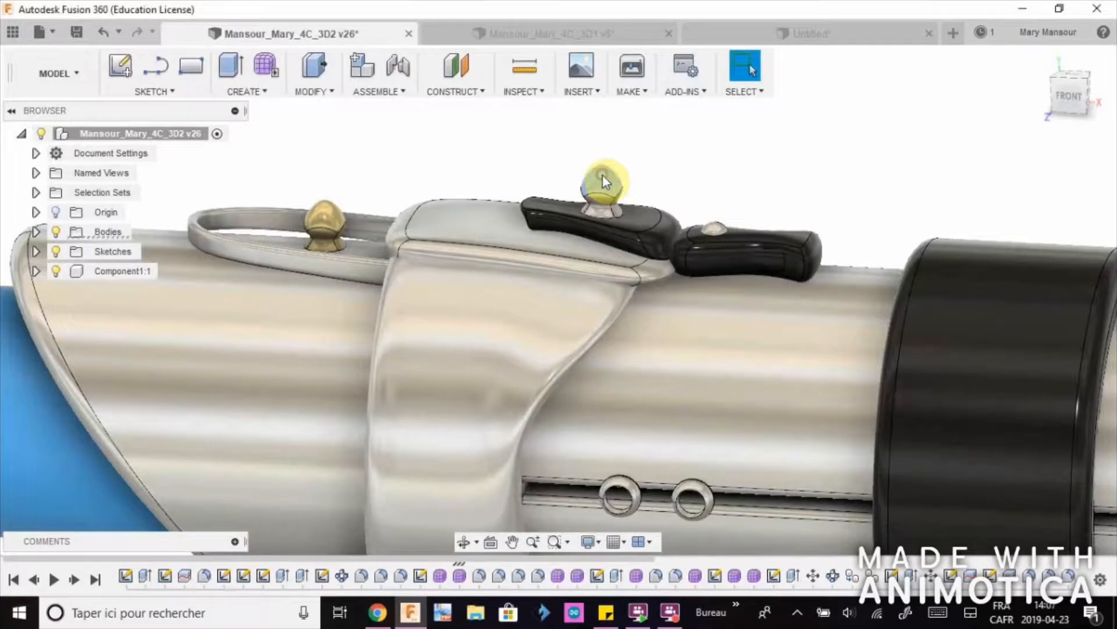
Open the second form feature to examine the sculpted knobs, finish the form, and review the whole lightsaber
{"action": "left_click", "coordinate": [602, 175]}
{"action": "double_click", "coordinate": [459, 576]}
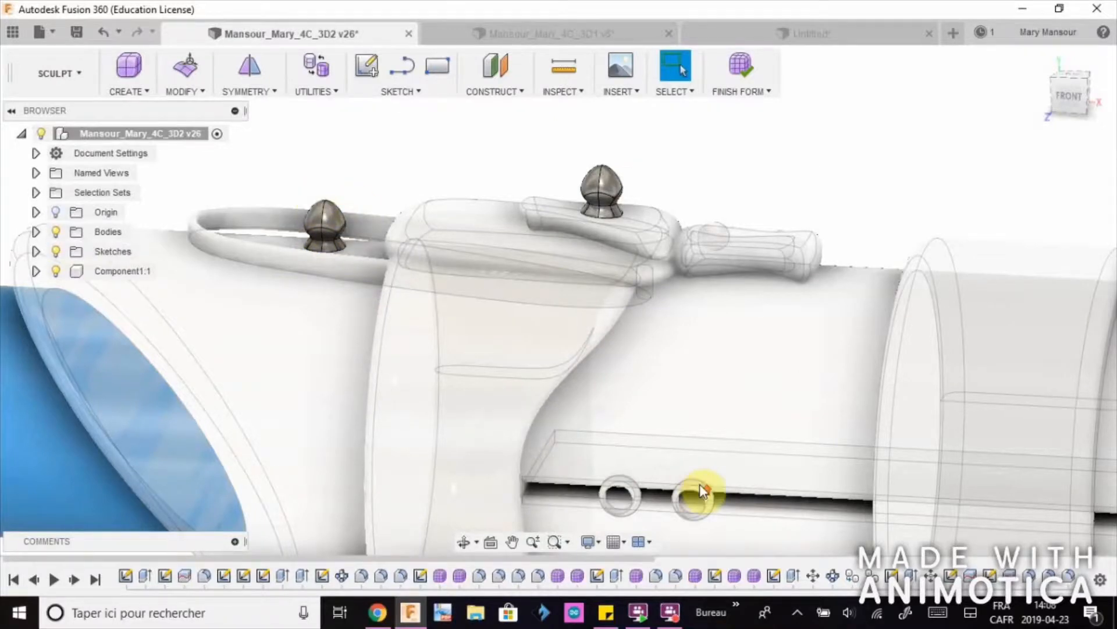
{"action": "scroll", "coordinate": [699, 483], "scroll_direction": "down", "scroll_amount": 1}
{"action": "middle_click_drag", "start_coordinate": [823, 454], "coordinate": [626, 372]}
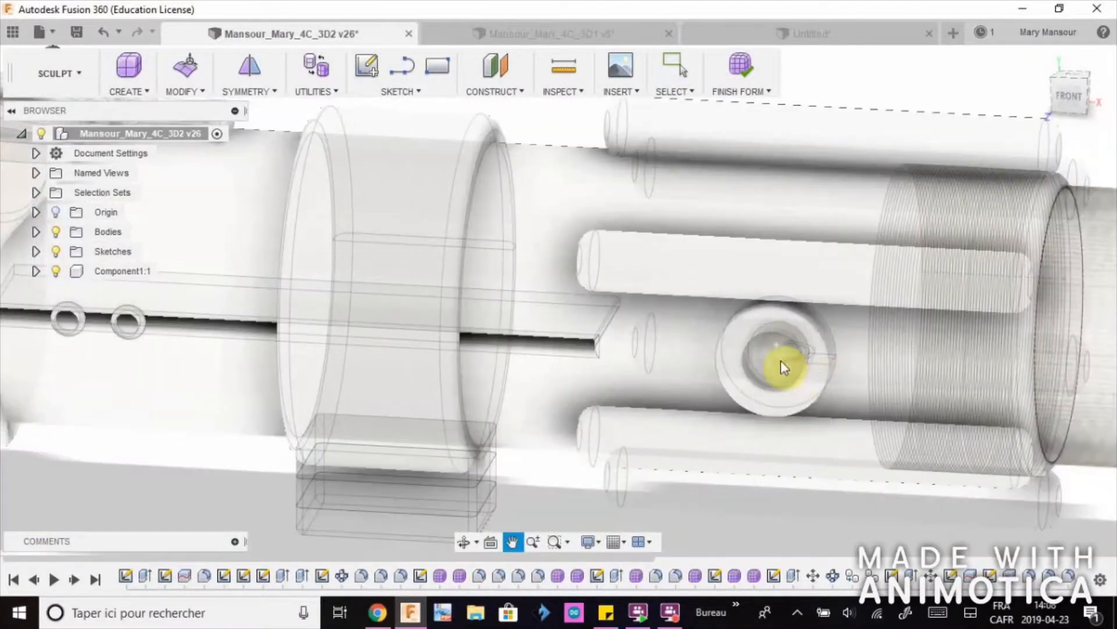
{"action": "left_click", "coordinate": [739, 72]}
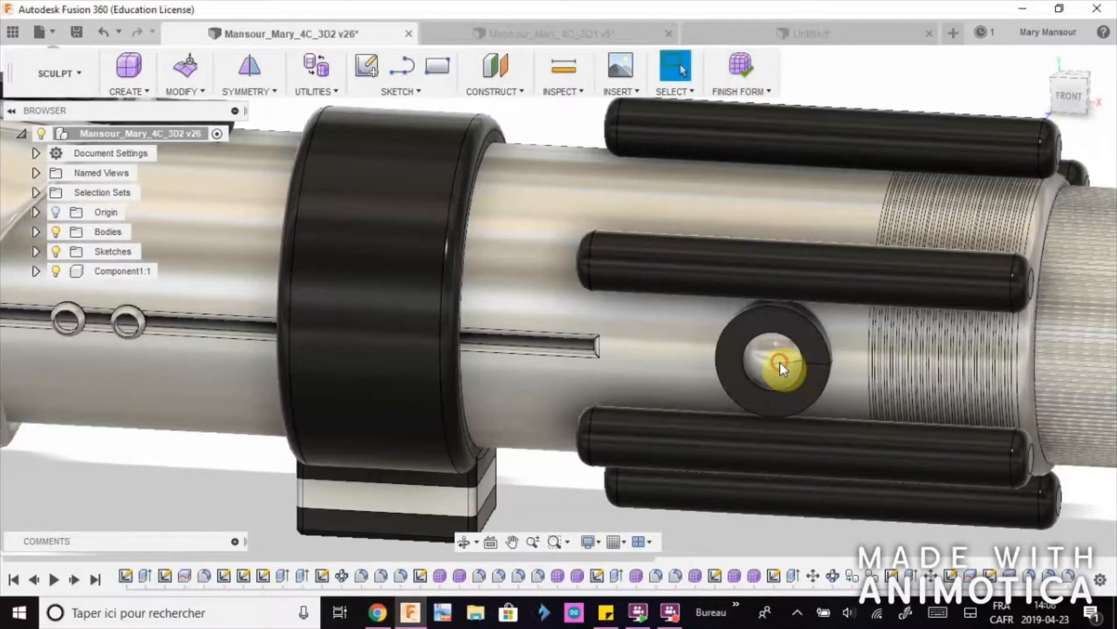
{"action": "middle_click_drag", "start_coordinate": [915, 460], "coordinate": [851, 472], "text": "shift"}
{"action": "scroll", "coordinate": [850, 470], "scroll_direction": "down", "scroll_amount": 10}
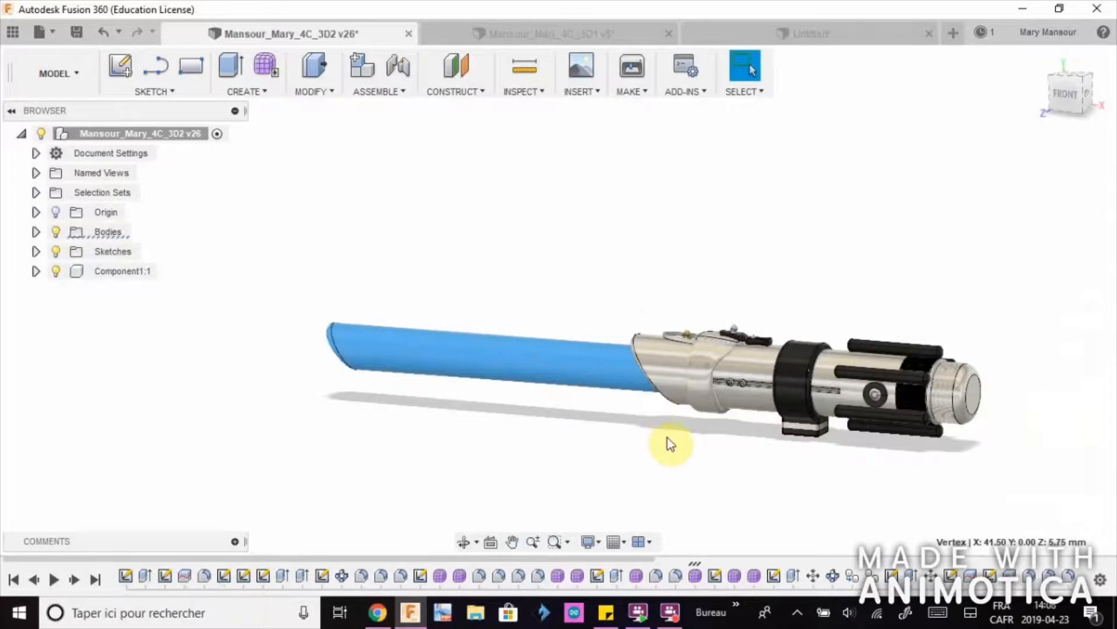
{"action": "scroll", "coordinate": [668, 438], "scroll_direction": "up", "scroll_amount": 5}
{"action": "scroll", "coordinate": [673, 454], "scroll_direction": "down", "scroll_amount": 2}
{"action": "middle_click_drag", "start_coordinate": [727, 459], "coordinate": [679, 489]}
{"action": "scroll", "coordinate": [619, 466], "scroll_direction": "down", "scroll_amount": 3}
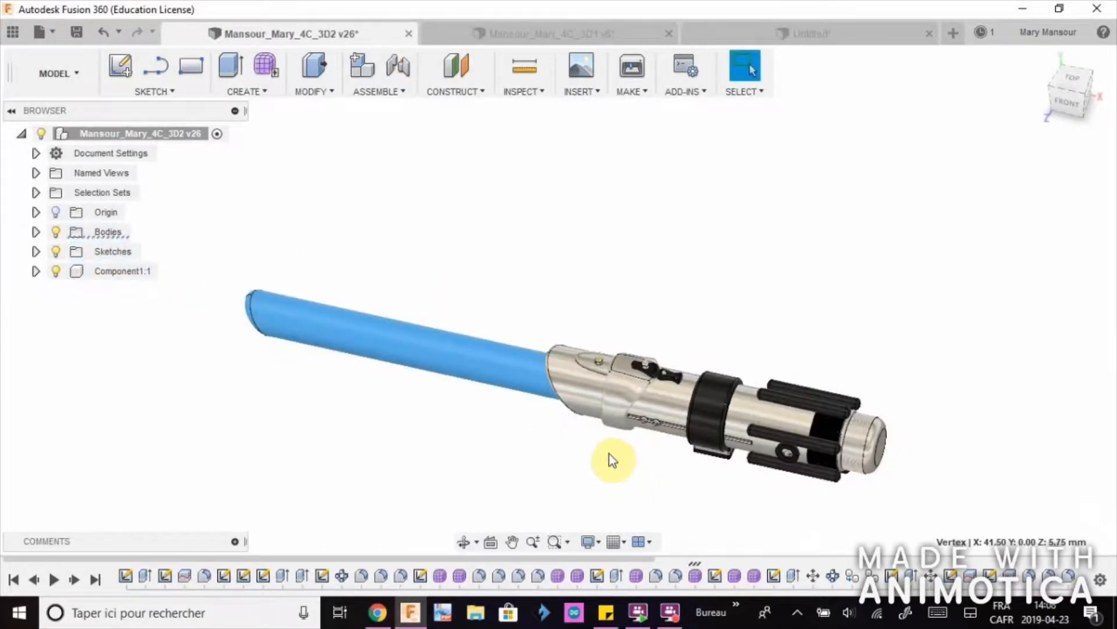
{"action": "middle_click_drag", "start_coordinate": [597, 439], "coordinate": [630, 340]}
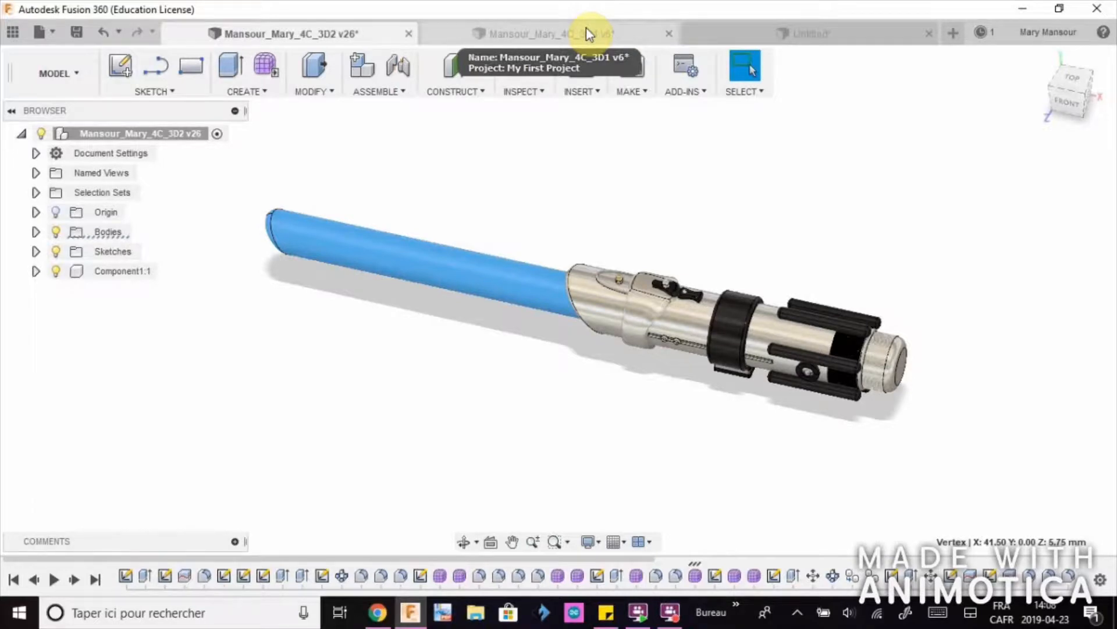
Switch to the untitled design, start a sculpt Box, and examine the origin planes at different zoom levels and positions
{"action": "left_click", "coordinate": [776, 36]}
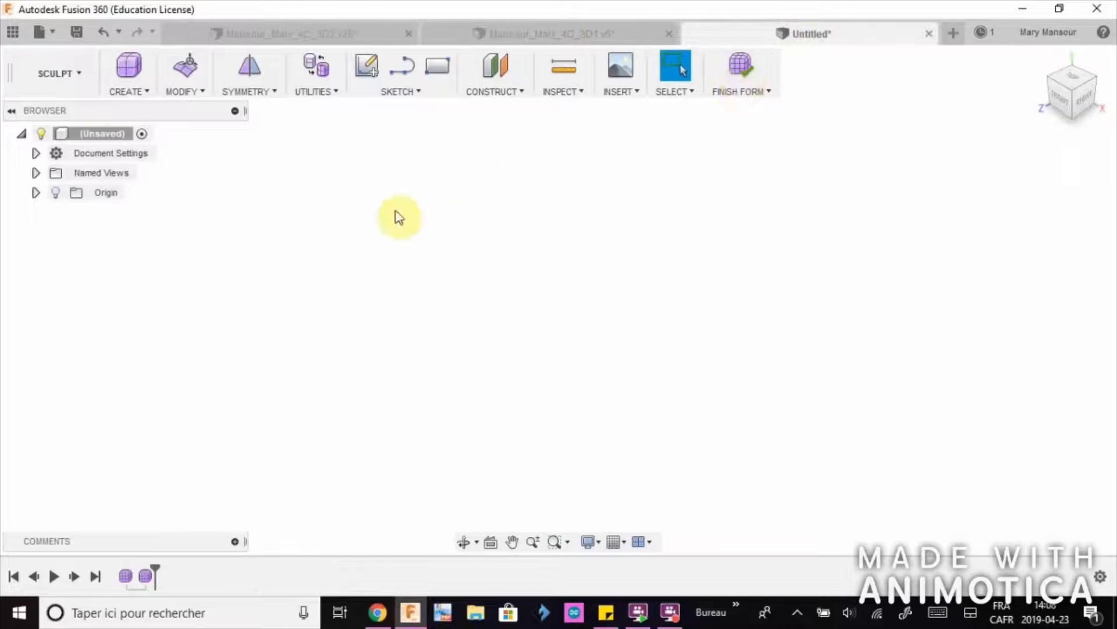
{"action": "left_click", "coordinate": [127, 70]}
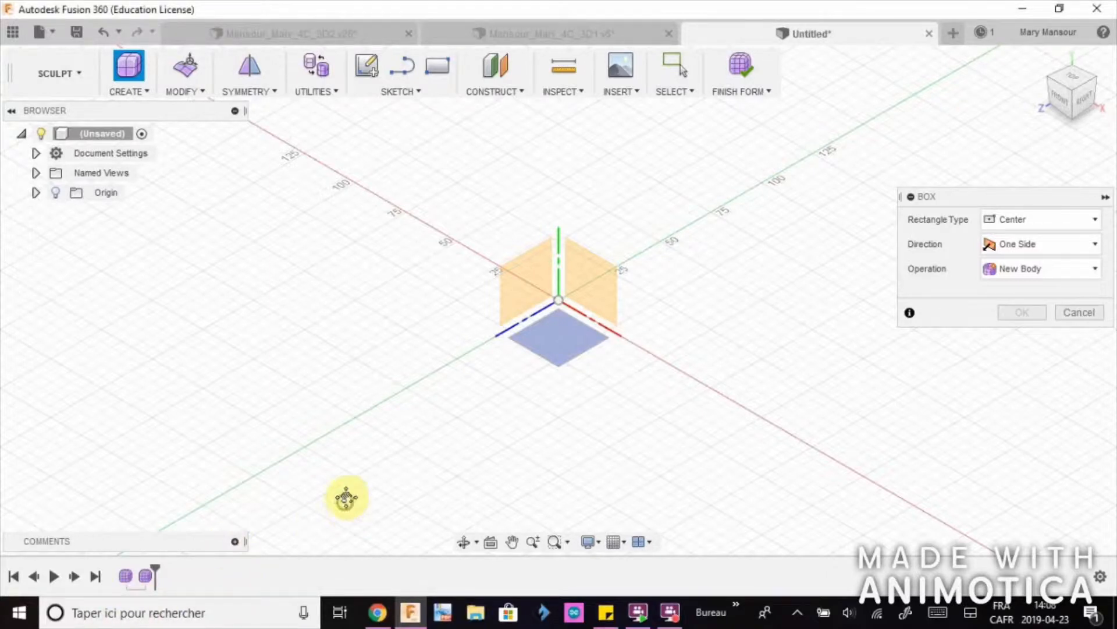
{"action": "mouse_move", "coordinate": [344, 496]}
{"action": "middle_mouse_down"}
{"action": "mouse_move", "coordinate": [289, 453]}
{"action": "mouse_move", "coordinate": [364, 479]}
{"action": "mouse_move", "coordinate": [353, 488]}
{"action": "middle_mouse_up"}
{"action": "scroll", "coordinate": [354, 488], "scroll_direction": "down", "scroll_amount": 2}
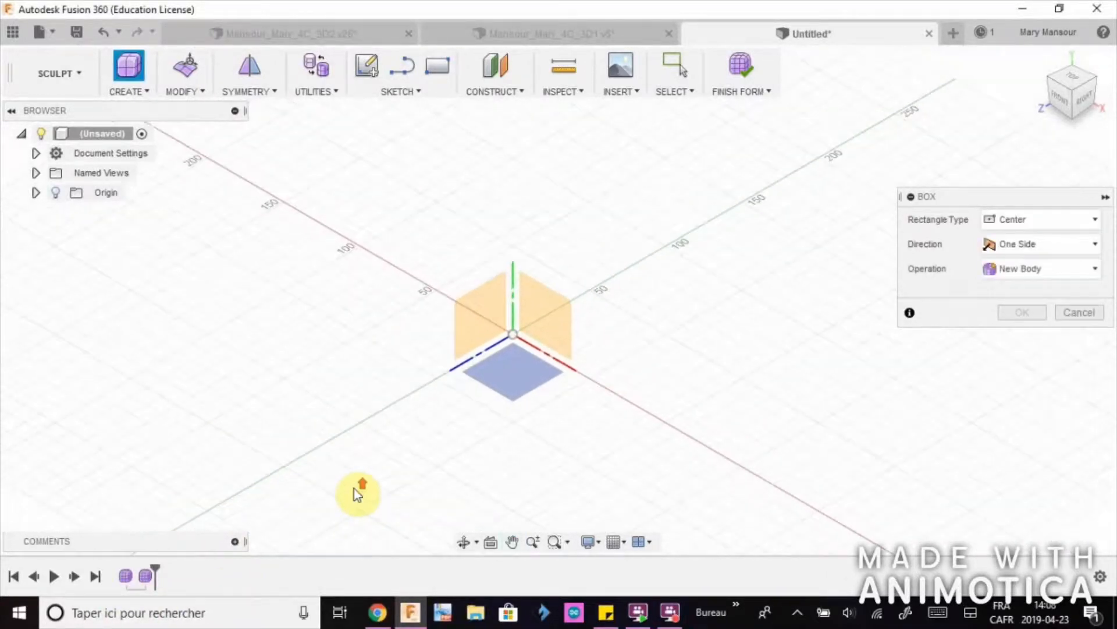
{"action": "scroll", "coordinate": [355, 490], "scroll_direction": "up", "scroll_amount": 3}
{"action": "scroll", "coordinate": [355, 488], "scroll_direction": "down", "scroll_amount": 3}
{"action": "middle_click_drag", "start_coordinate": [408, 461], "coordinate": [452, 434]}
{"action": "scroll", "coordinate": [392, 470], "scroll_direction": "up", "scroll_amount": 3}
{"action": "scroll", "coordinate": [394, 474], "scroll_direction": "down", "scroll_amount": 4}
{"action": "scroll", "coordinate": [574, 418], "scroll_direction": "up", "scroll_amount": 3}
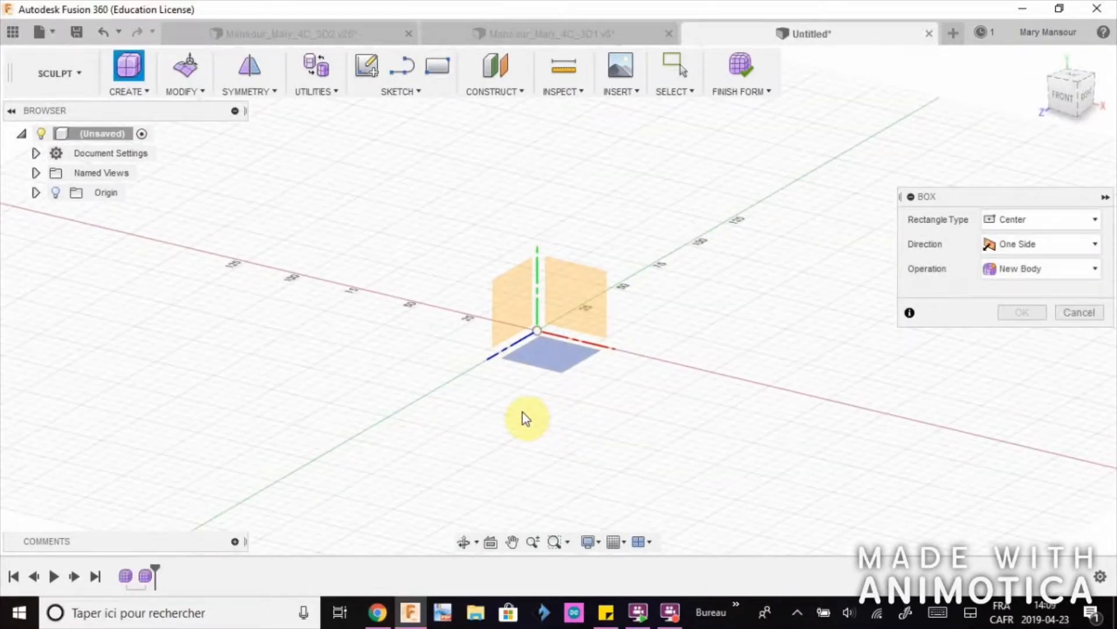
{"action": "middle_click_drag", "start_coordinate": [523, 412], "coordinate": [373, 250]}
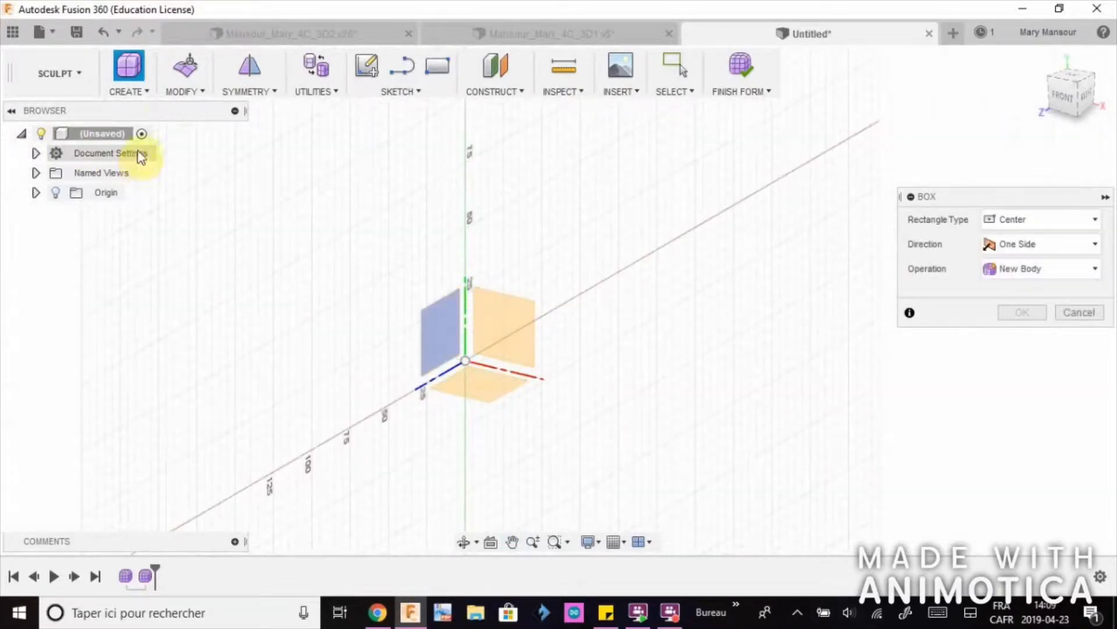
Look through the creation, modification, symmetry, utility and sketch tools that the Sculpt workspace offers
{"action": "left_click", "coordinate": [128, 92]}
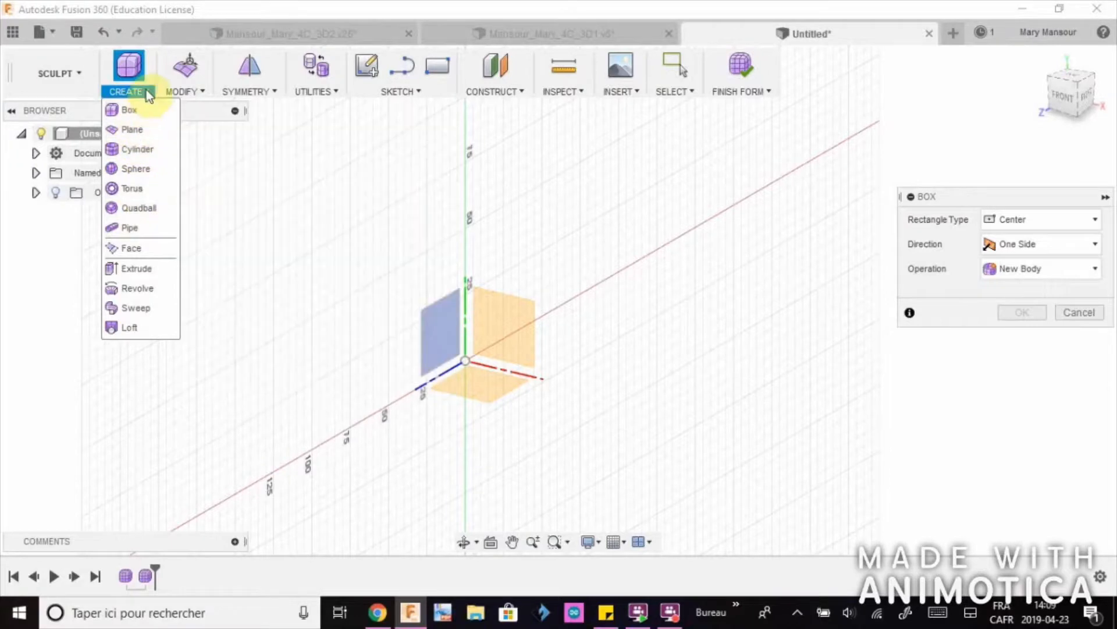
{"action": "mouse_move", "coordinate": [197, 92]}
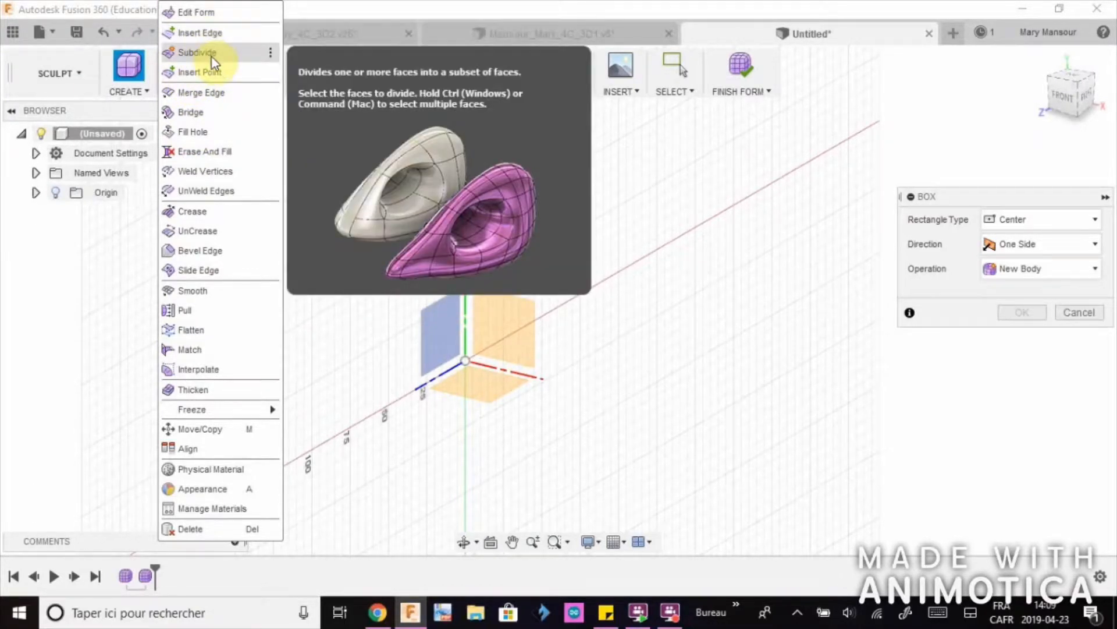
{"action": "left_click", "coordinate": [299, 166]}
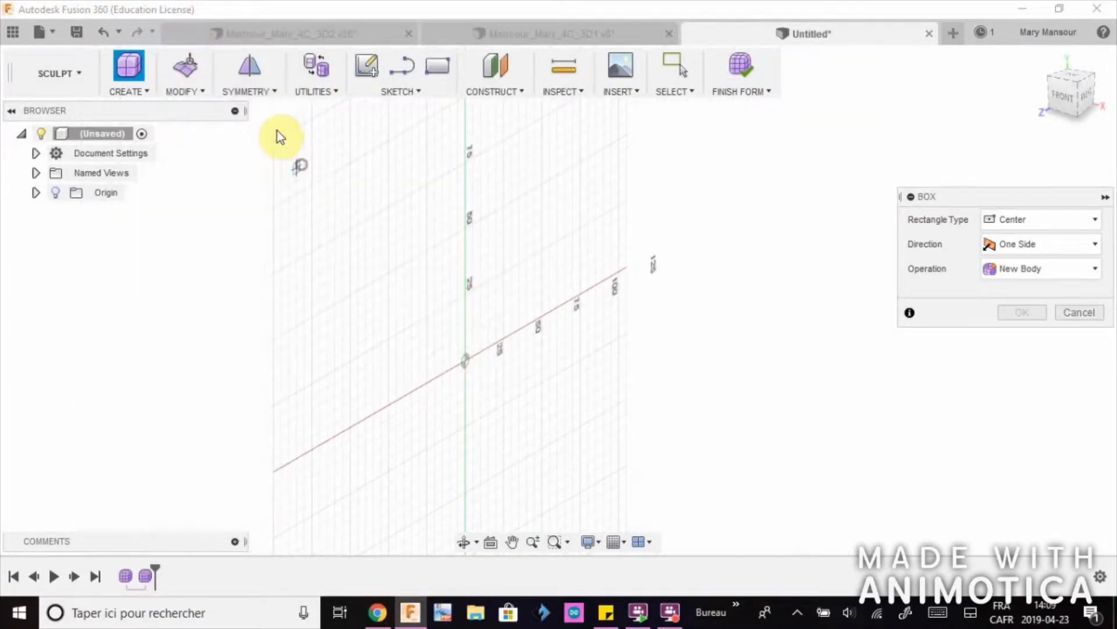
{"action": "left_click", "coordinate": [268, 92]}
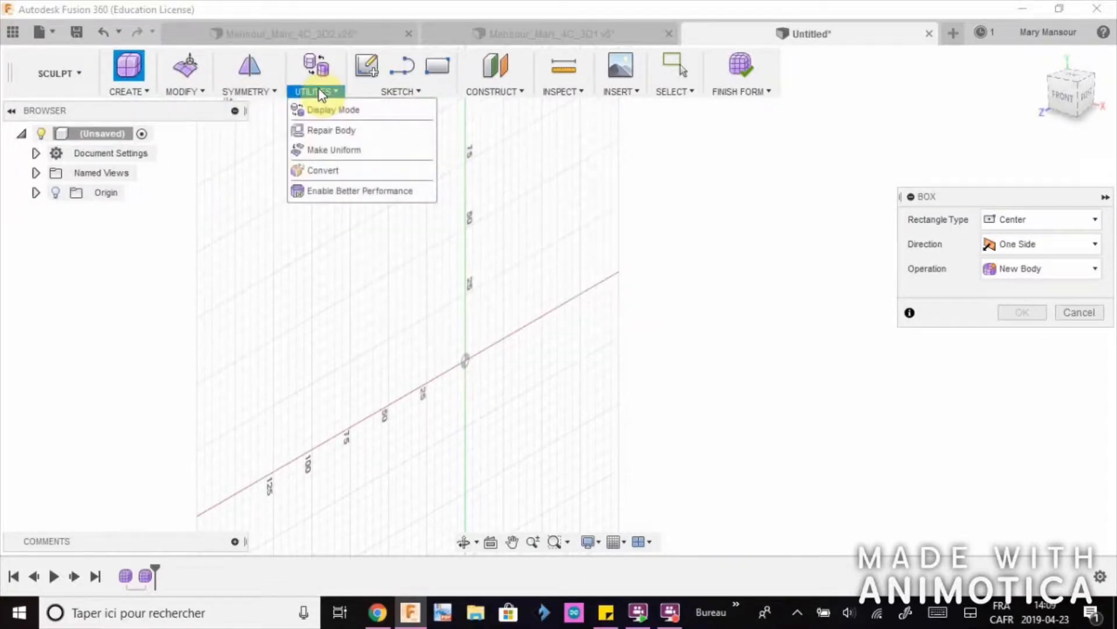
{"action": "left_click", "coordinate": [419, 92]}
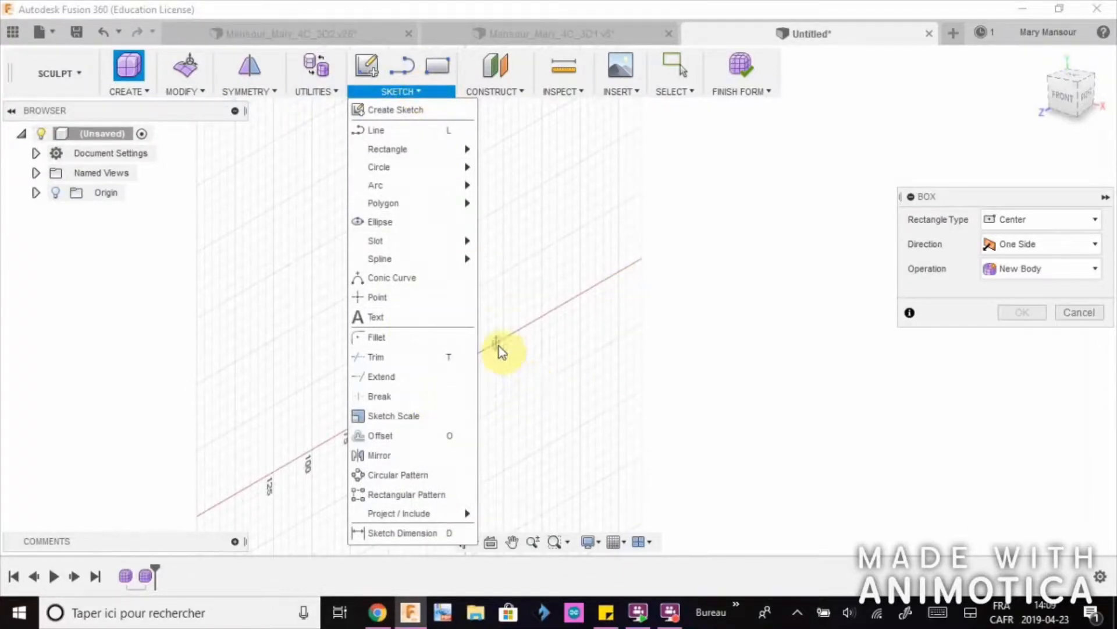
Return to the Model workspace, then reopen the second form feature for editing and finish the form
{"action": "left_click", "coordinate": [56, 74]}
{"action": "left_click", "coordinate": [64, 142]}
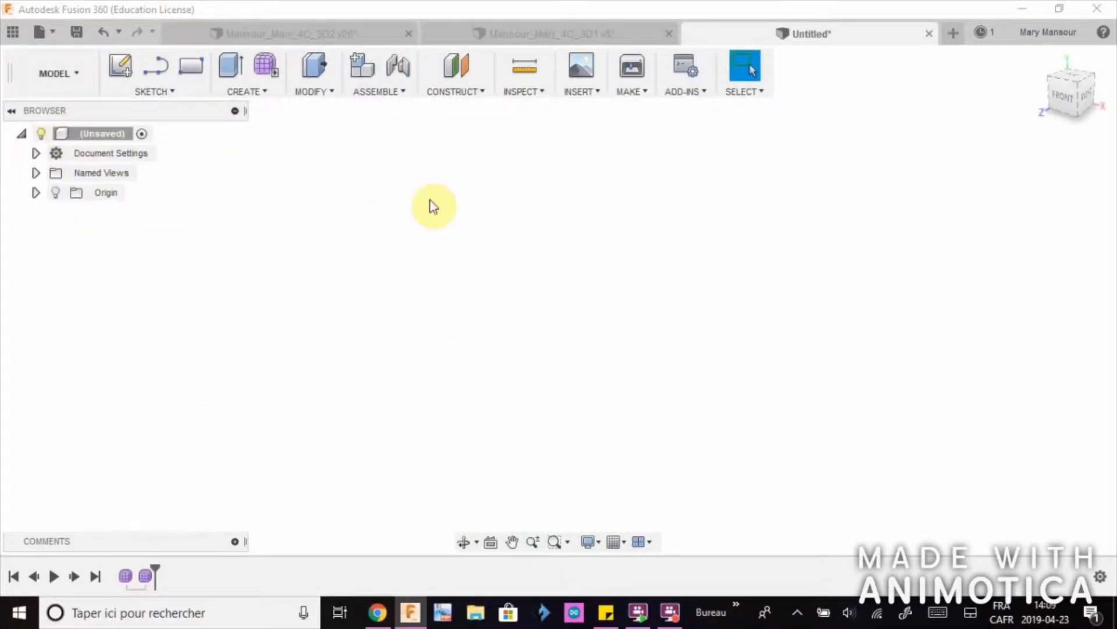
{"action": "double_click", "coordinate": [146, 576]}
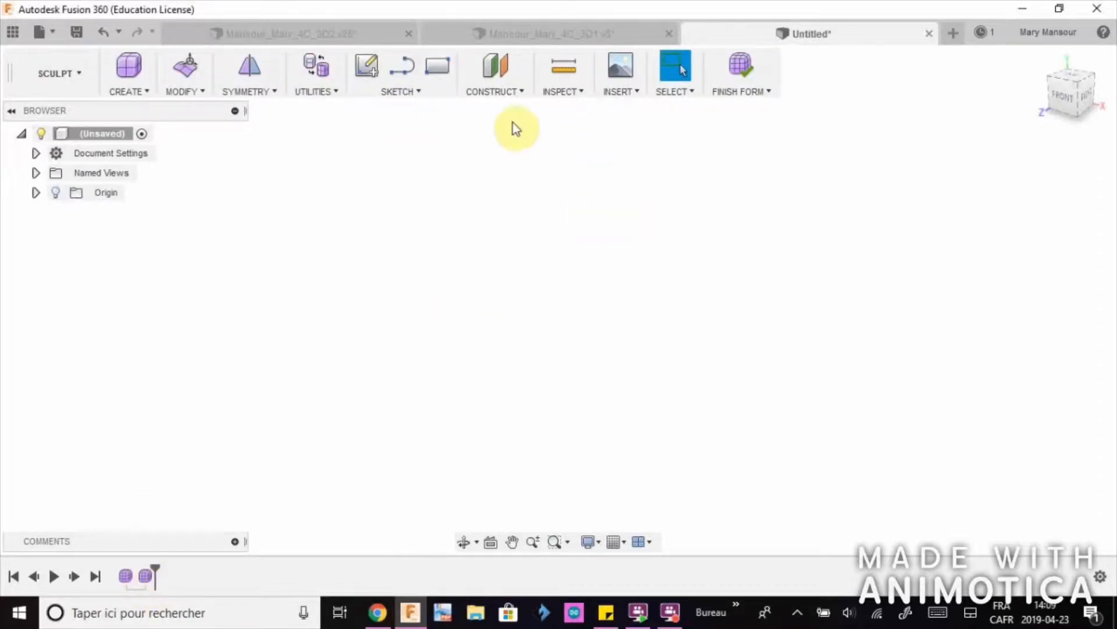
{"action": "left_click", "coordinate": [737, 65]}
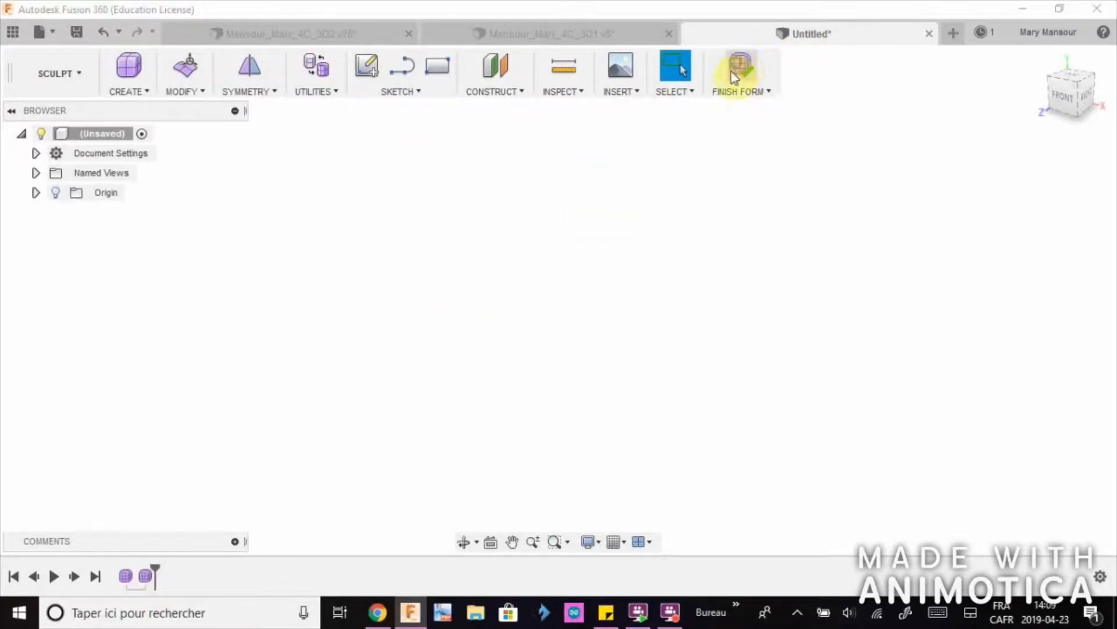
Delete the second form feature from the design history and open the remaining form for editing
{"action": "right_click", "coordinate": [146, 578]}
{"action": "left_click", "coordinate": [181, 464]}
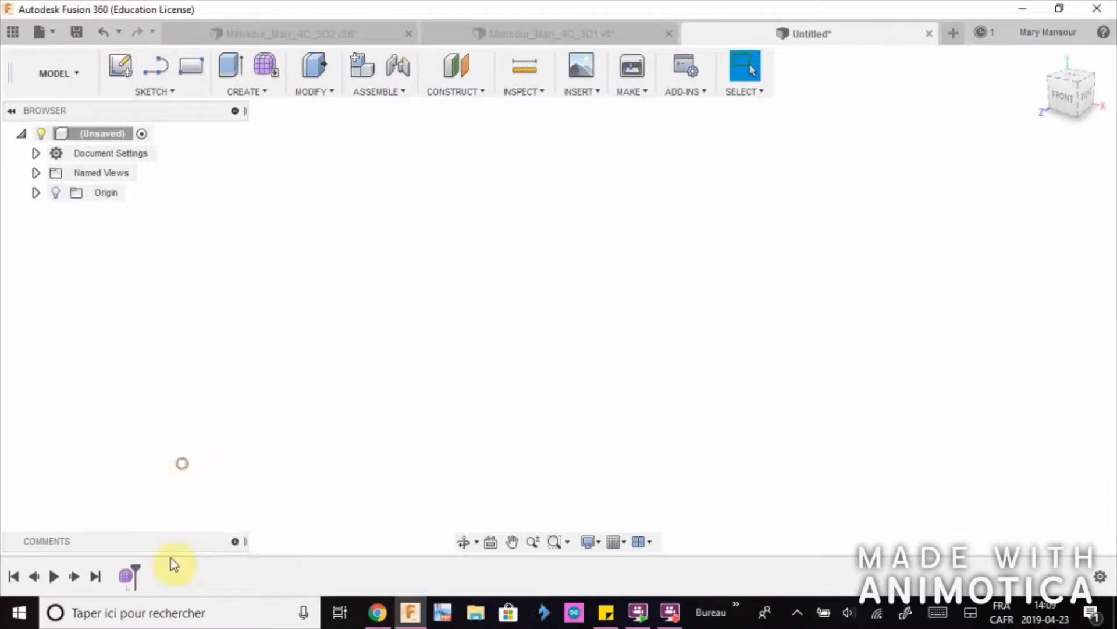
{"action": "double_click", "coordinate": [130, 578]}
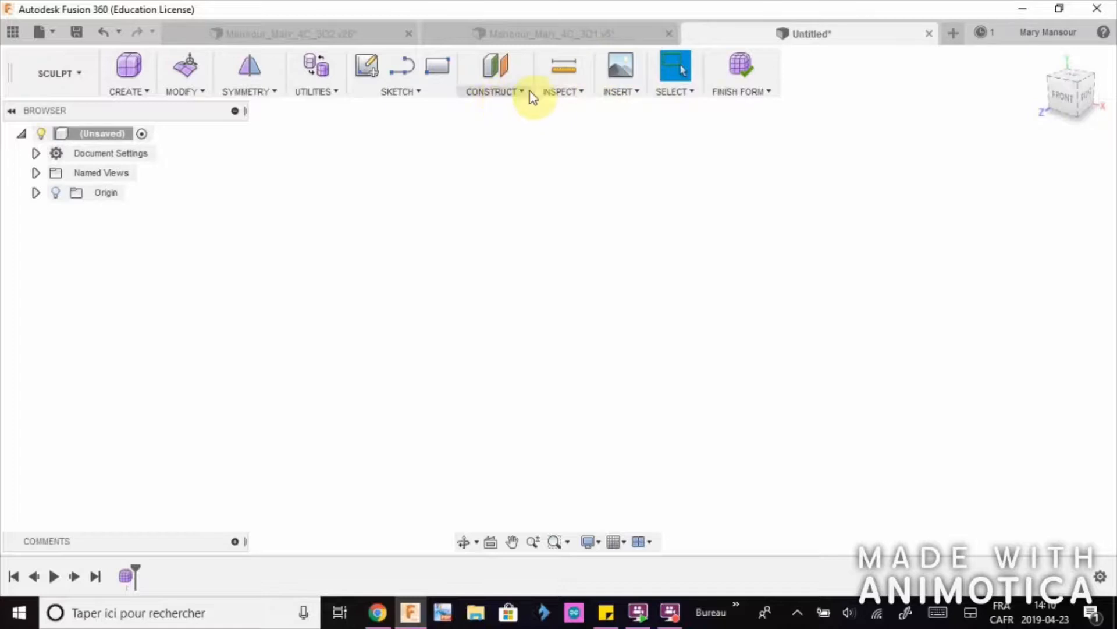
Start a sculpt Cylinder on the horizontal origin plane, centred on the origin, with a diameter of about 44 mm
{"action": "left_click", "coordinate": [139, 92]}
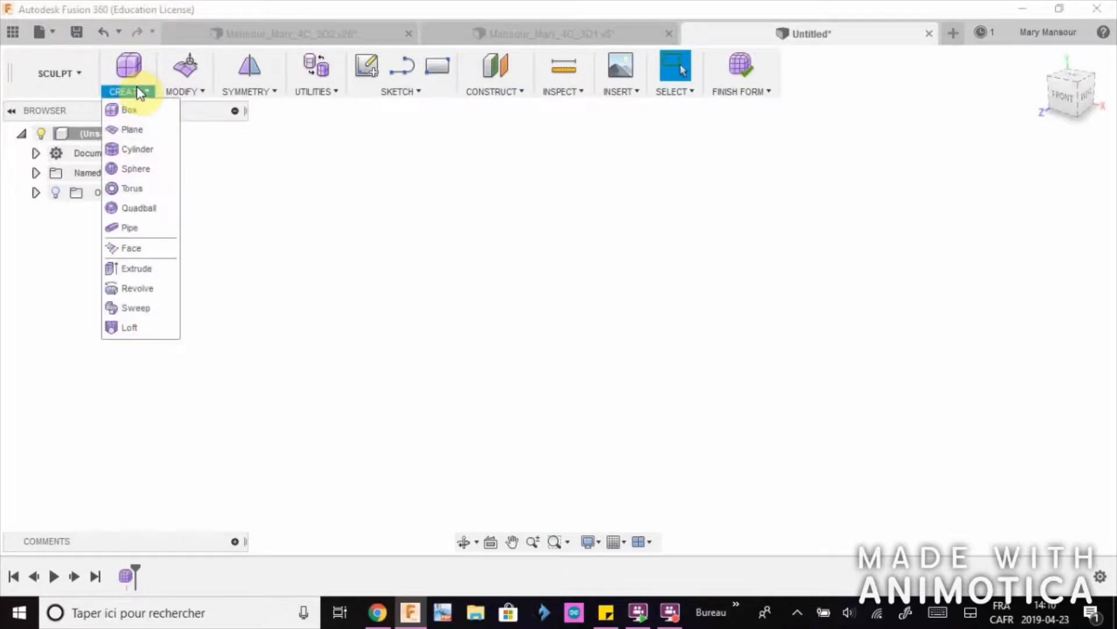
{"action": "left_click", "coordinate": [137, 149]}
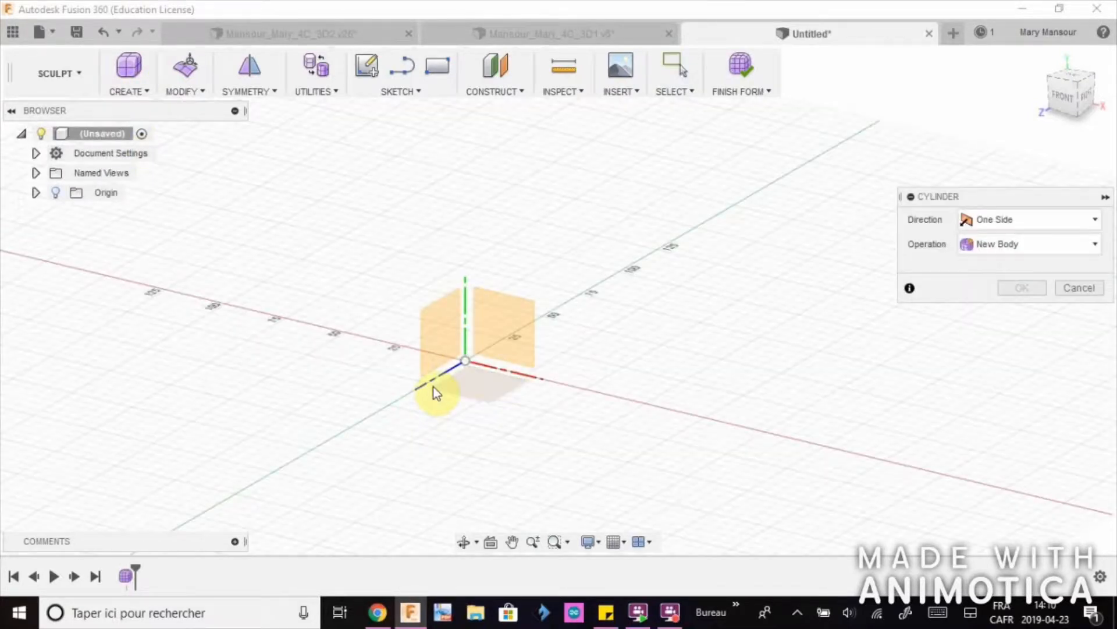
{"action": "left_click", "coordinate": [474, 382]}
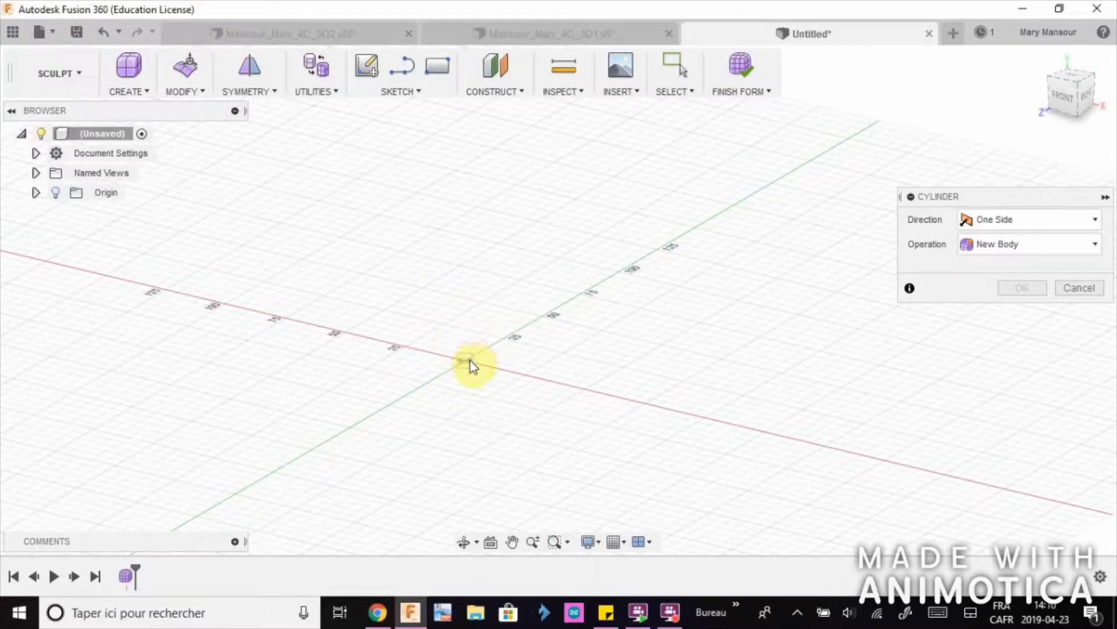
{"action": "left_click", "coordinate": [470, 360]}
{"action": "scroll", "coordinate": [506, 401], "scroll_direction": "down", "scroll_amount": 2}
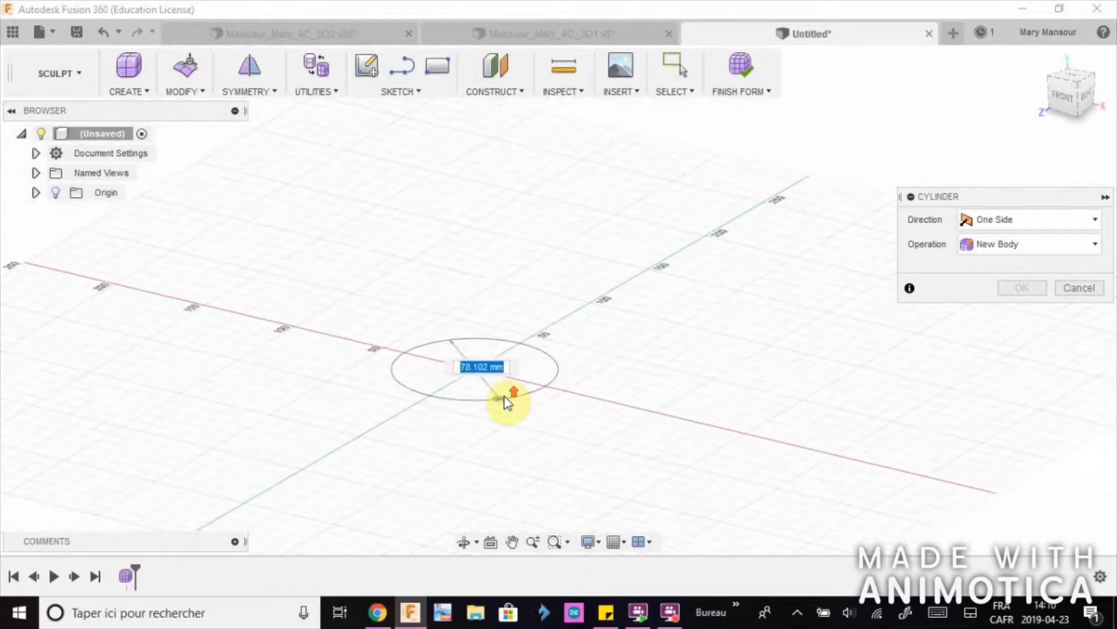
{"action": "scroll", "coordinate": [507, 399], "scroll_direction": "up", "scroll_amount": 4}
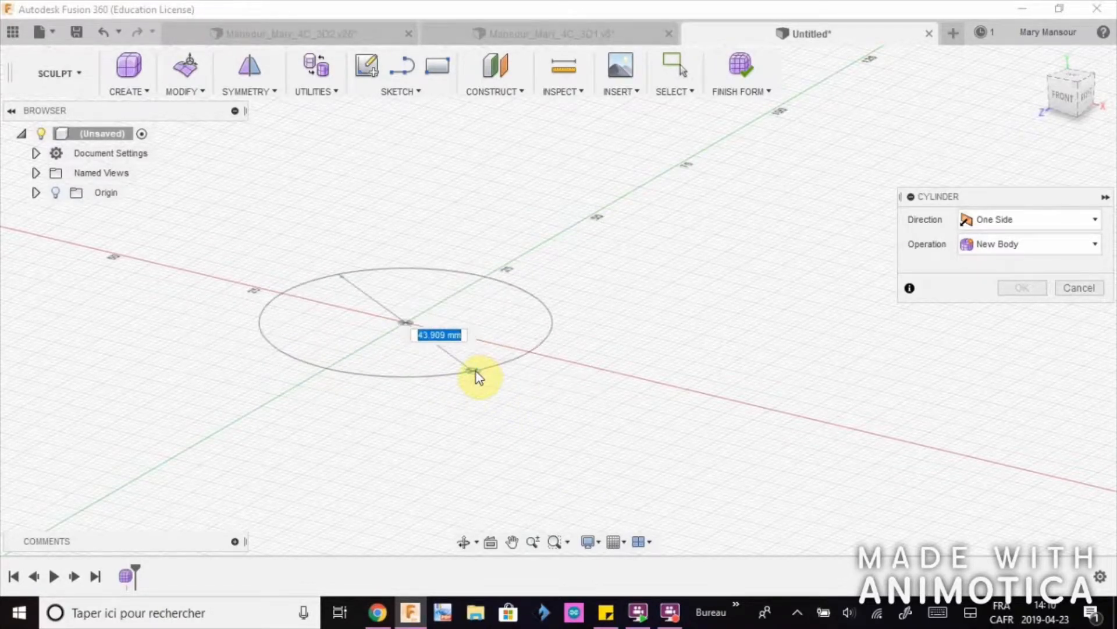
{"action": "left_click", "coordinate": [476, 372]}
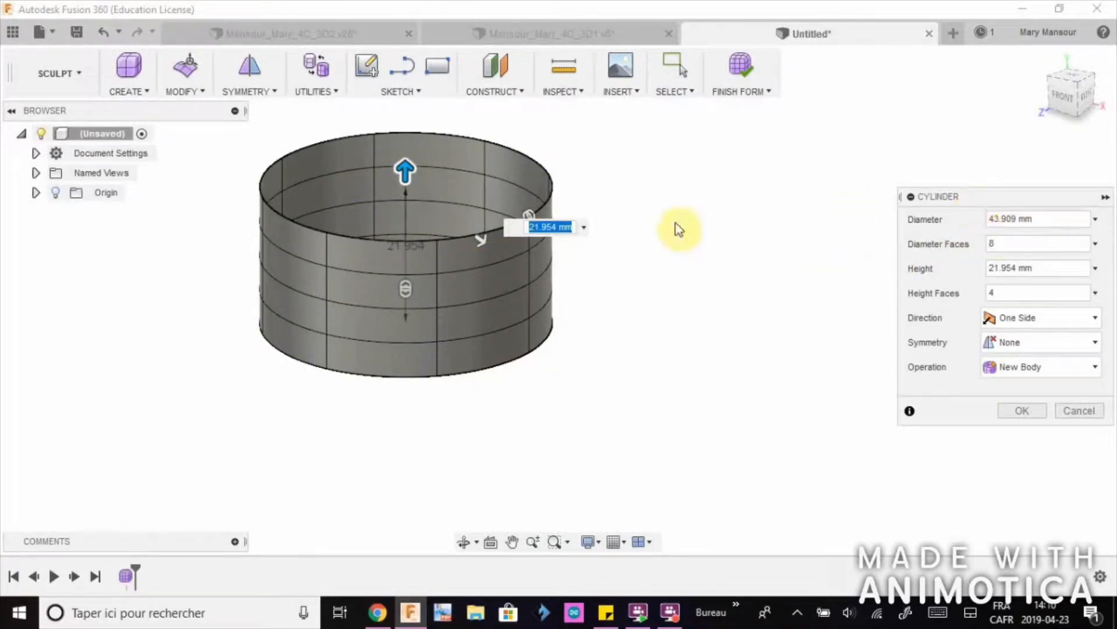
Resize the cylinder to a 54 mm diameter and a 36 mm height
{"action": "left_click_drag", "start_coordinate": [483, 235], "coordinate": [508, 247]}
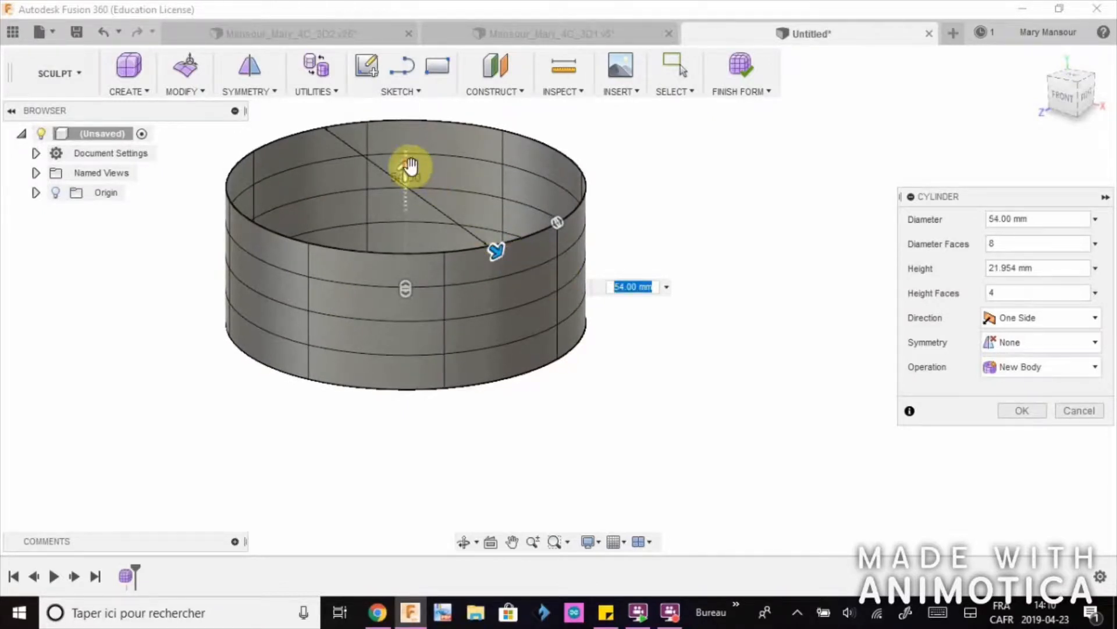
{"action": "left_click_drag", "start_coordinate": [410, 166], "coordinate": [438, 98]}
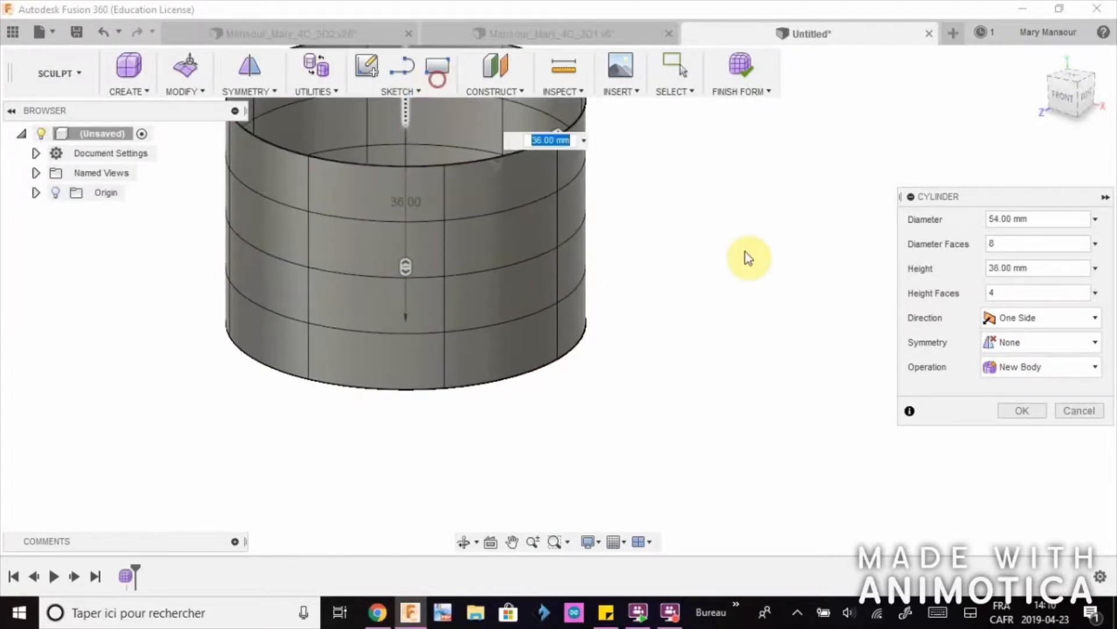
{"action": "middle_click_drag", "start_coordinate": [644, 339], "coordinate": [780, 405]}
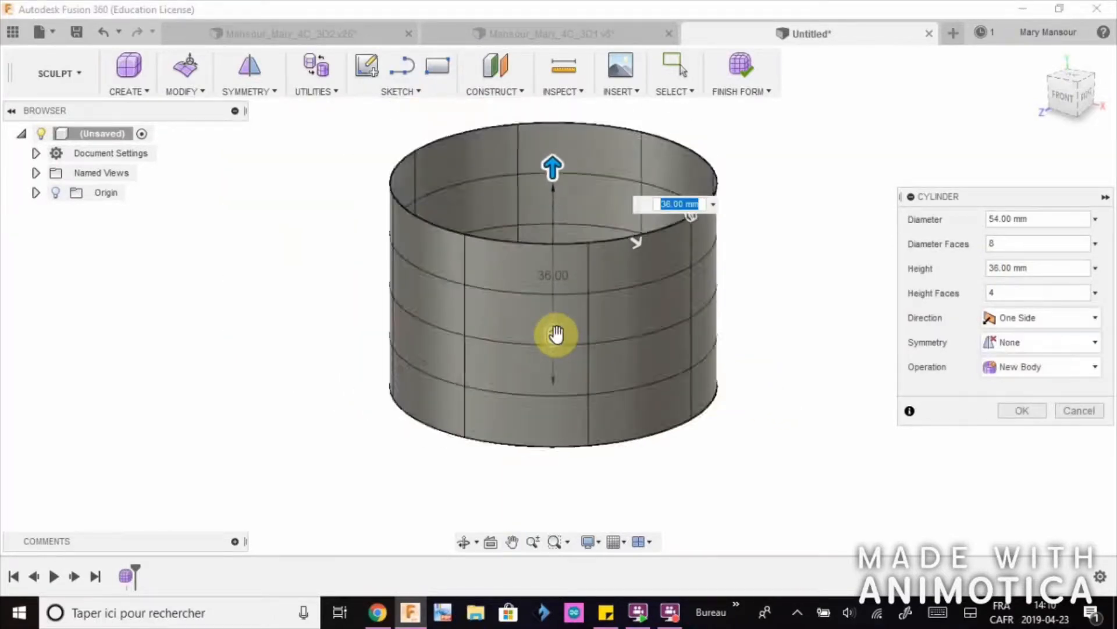
Increase the cylinder's height faces to 5 and create it as a new body
{"action": "mouse_move", "coordinate": [556, 334]}
{"action": "left_mouse_down"}
{"action": "mouse_move", "coordinate": [558, 302]}
{"action": "mouse_move", "coordinate": [559, 379]}
{"action": "mouse_move", "coordinate": [557, 332]}
{"action": "left_mouse_up"}
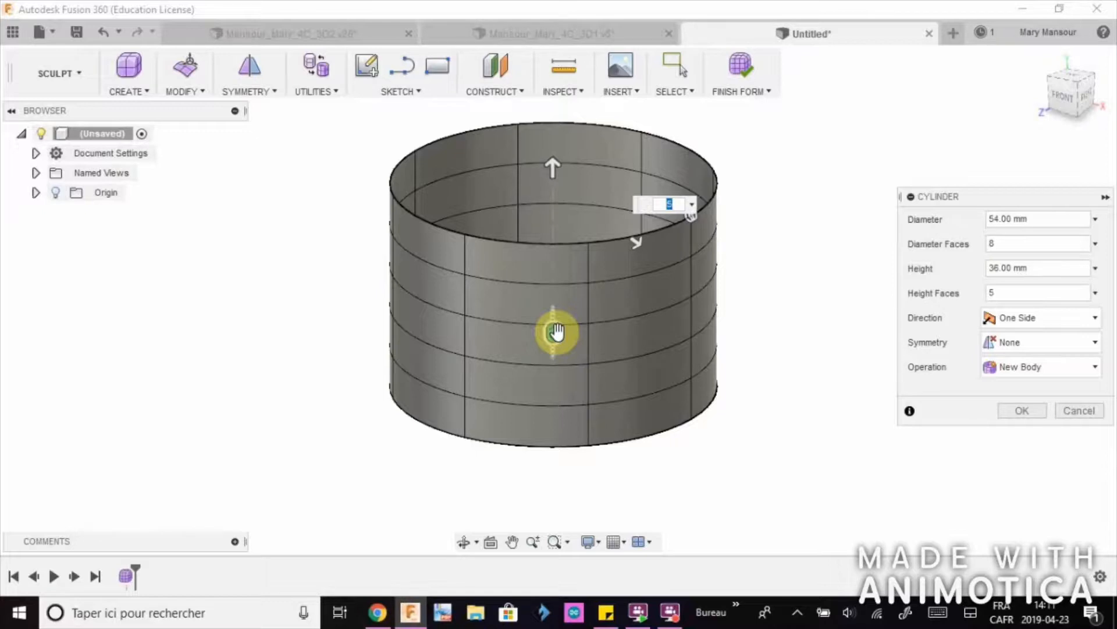
{"action": "left_click_drag", "start_coordinate": [546, 330], "coordinate": [579, 343]}
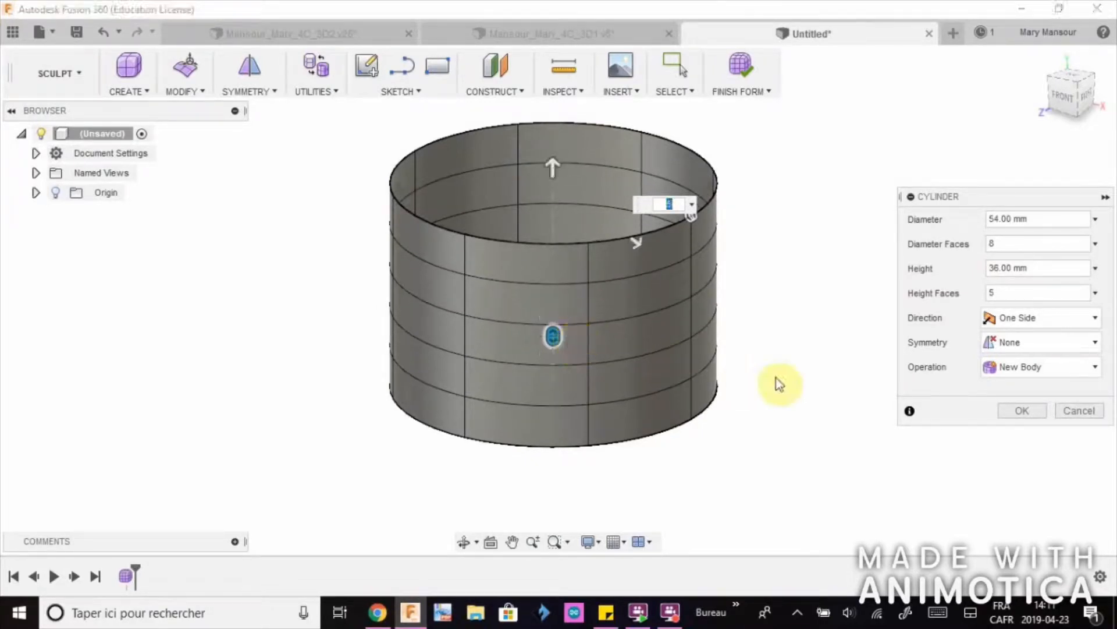
{"action": "middle_click_drag", "start_coordinate": [787, 381], "coordinate": [711, 387]}
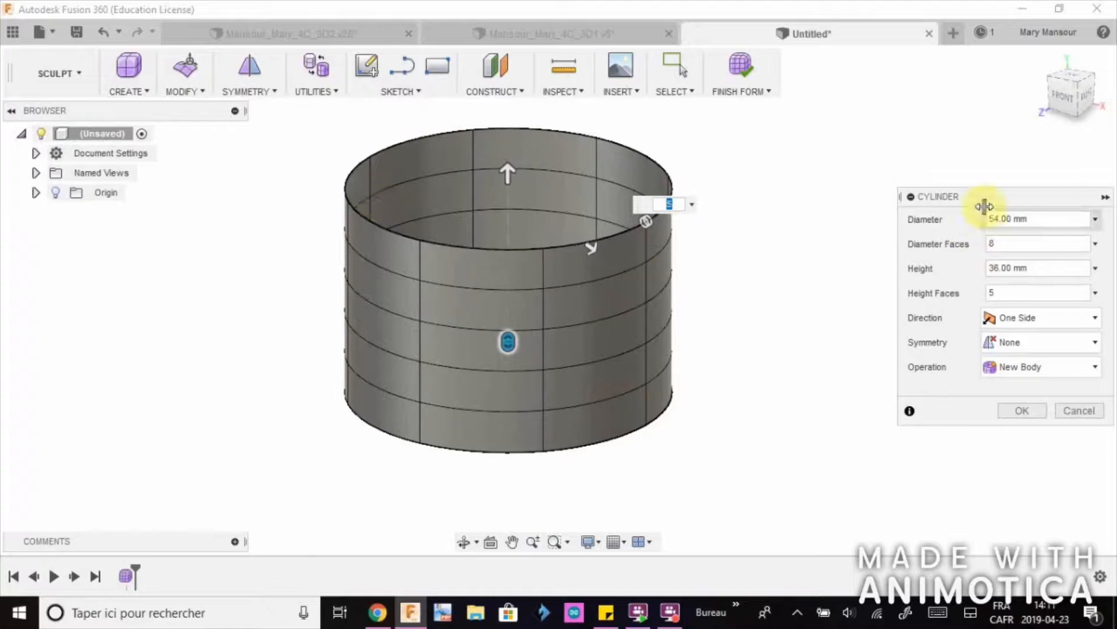
{"action": "left_click", "coordinate": [1022, 411]}
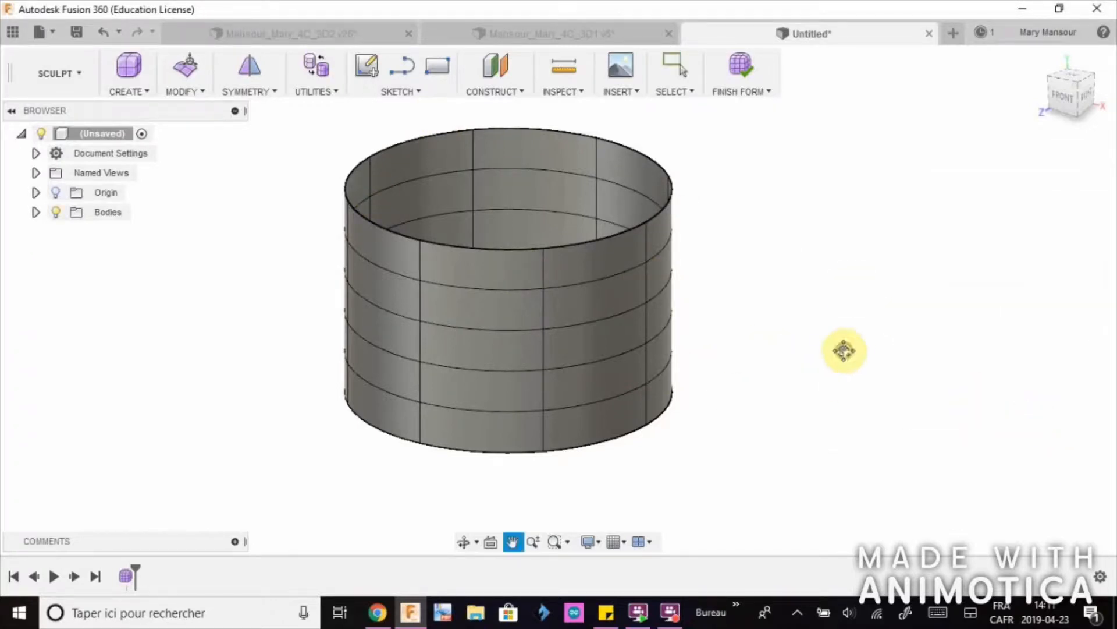
Select individual edges and faces on the front of the cylinder one by one to examine its mesh elements
{"action": "middle_click_drag", "start_coordinate": [843, 349], "coordinate": [861, 364]}
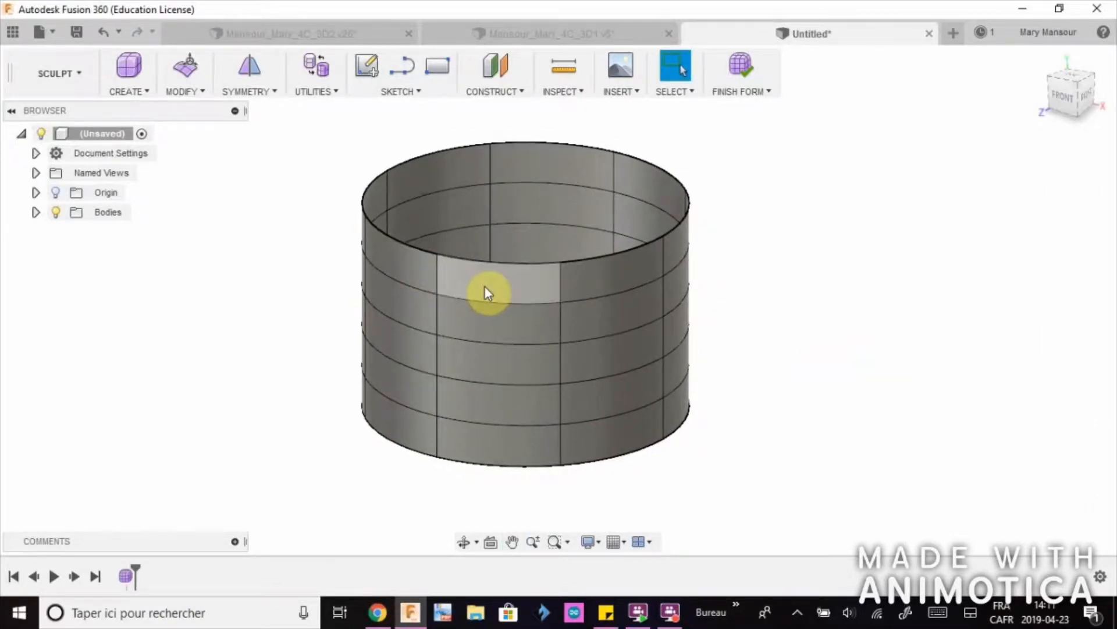
{"action": "left_click", "coordinate": [426, 253]}
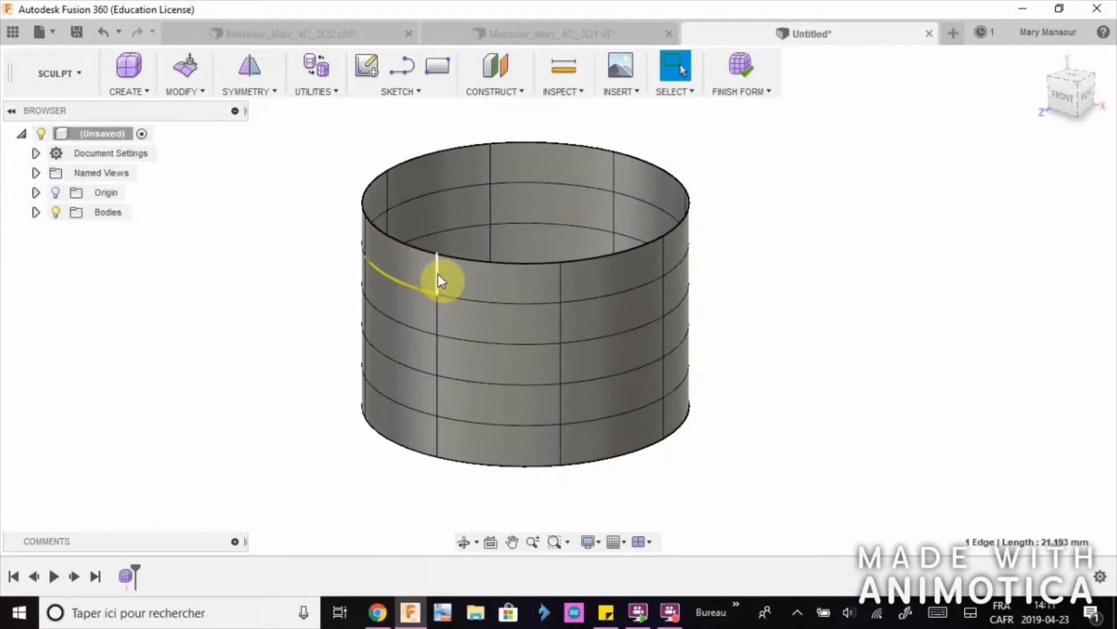
{"action": "left_click", "coordinate": [436, 308]}
{"action": "left_click", "coordinate": [474, 289]}
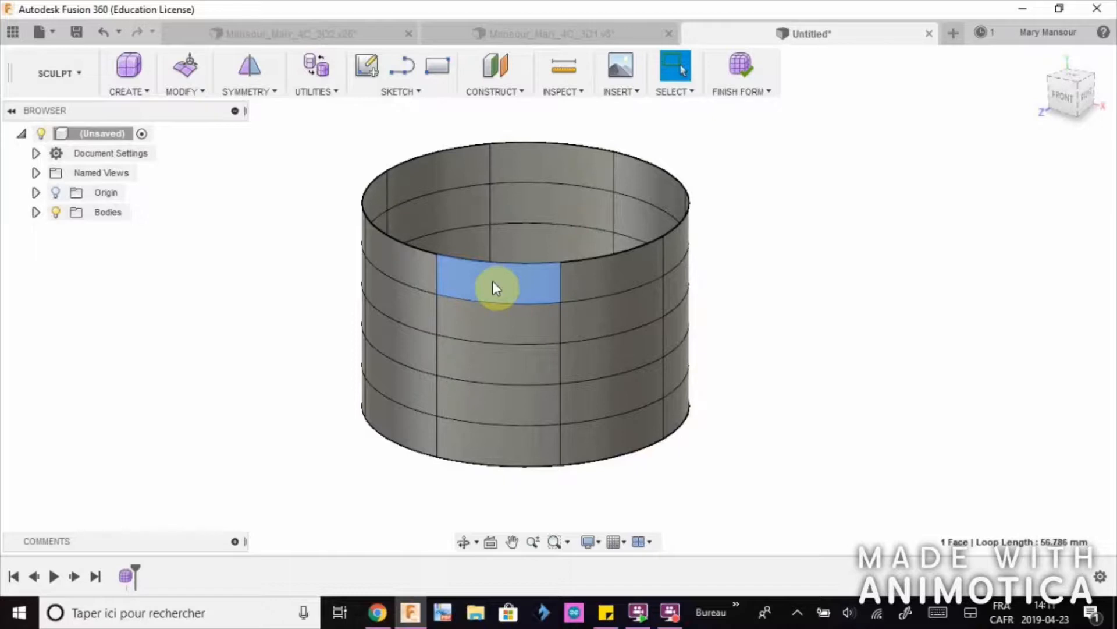
{"action": "left_click", "coordinate": [482, 315]}
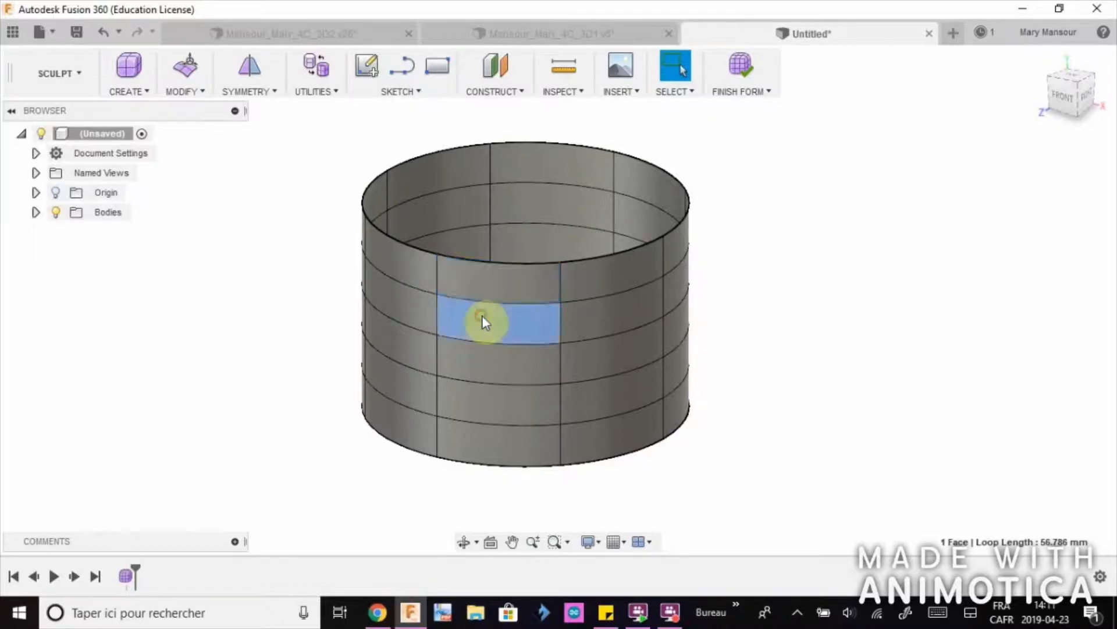
{"action": "left_click", "coordinate": [496, 372]}
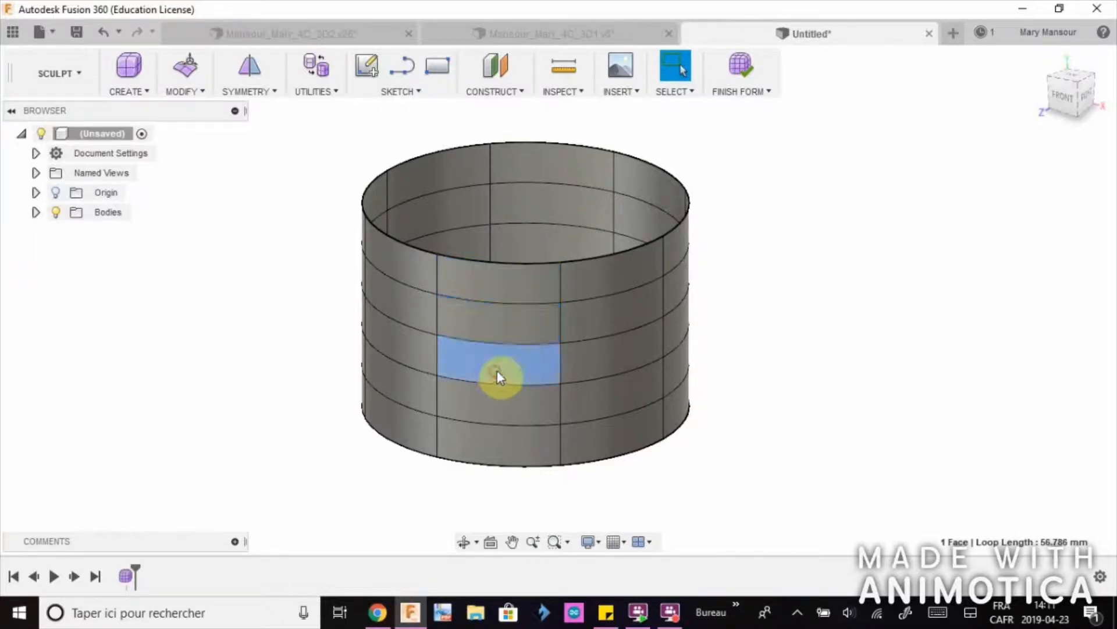
Select a front face of the cylinder, followed by individual horizontal and vertical edges around the upper front faces, one at a time
{"action": "left_click", "coordinate": [484, 326]}
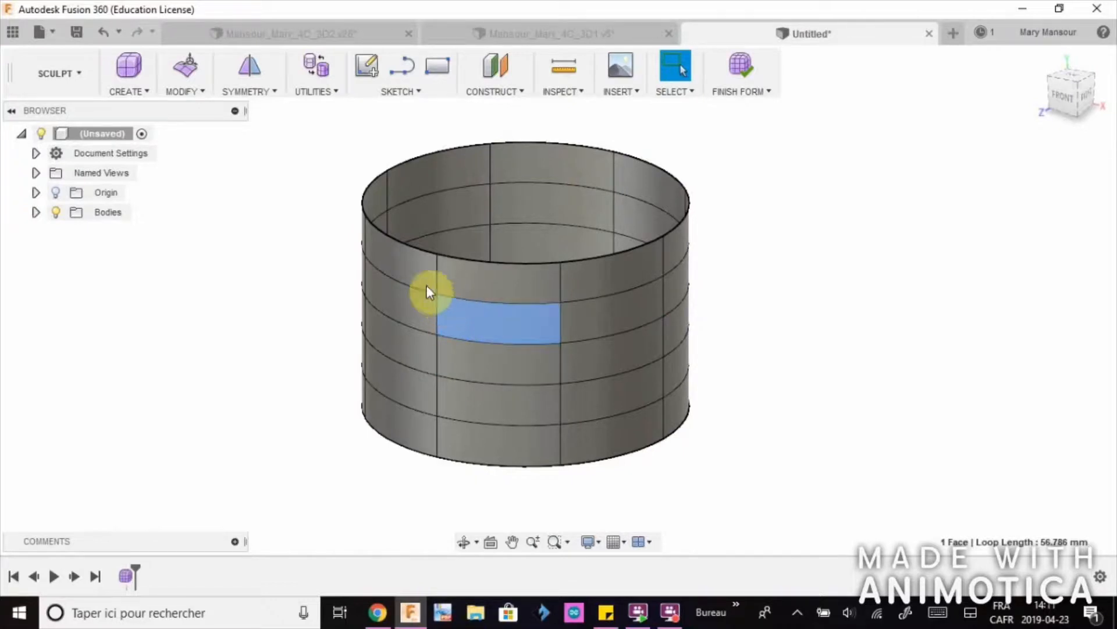
{"action": "left_click", "coordinate": [438, 269]}
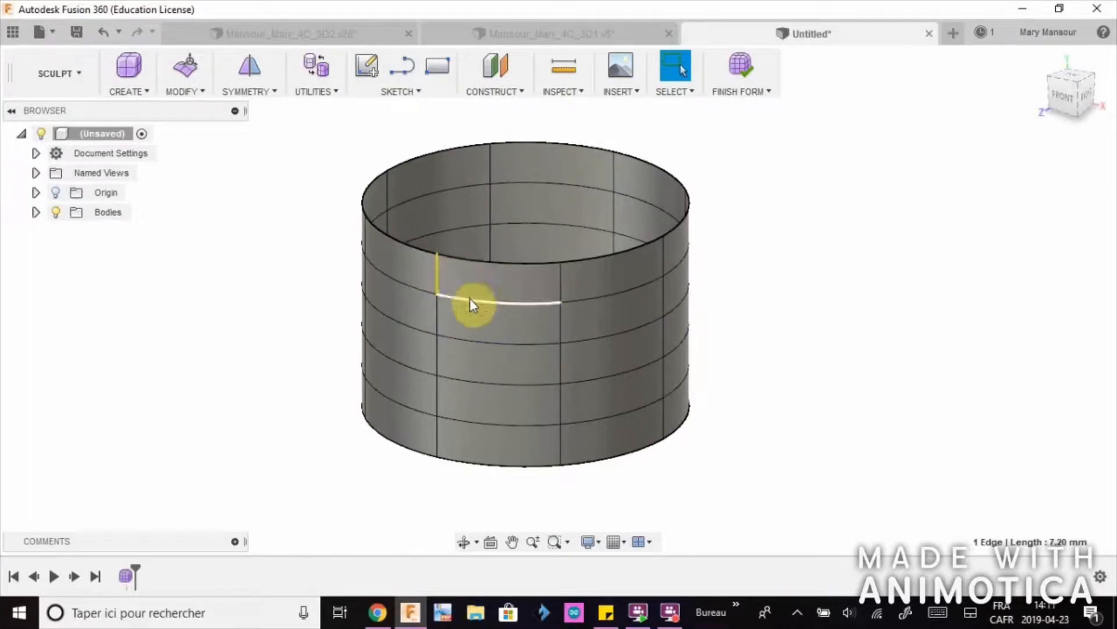
{"action": "left_click", "coordinate": [470, 298]}
{"action": "left_click", "coordinate": [557, 265]}
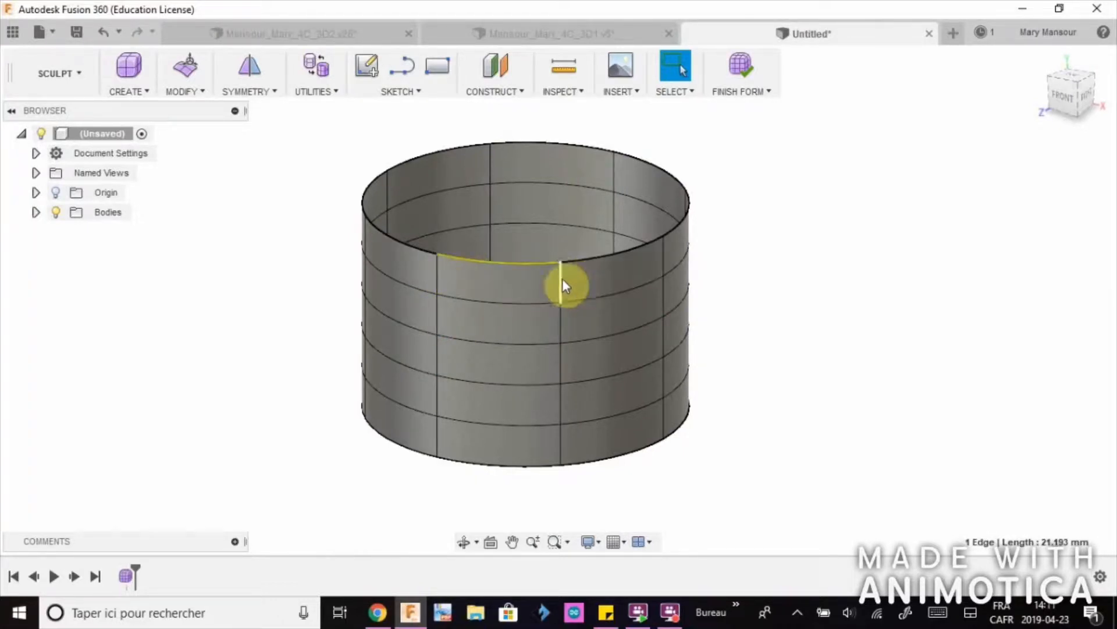
{"action": "left_click", "coordinate": [560, 280]}
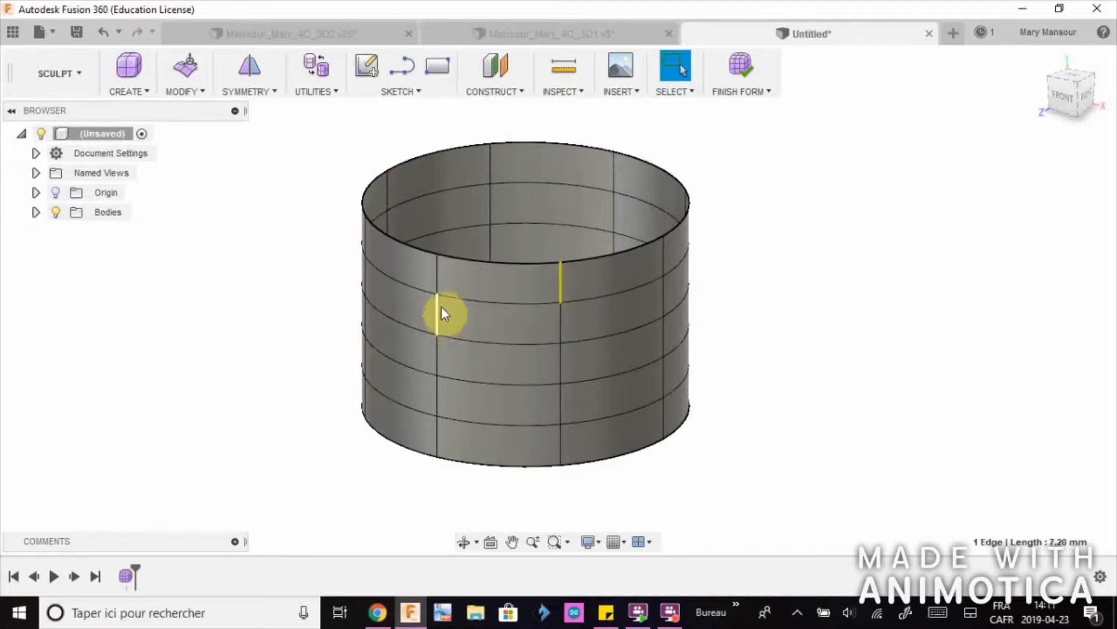
{"action": "left_click", "coordinate": [464, 300]}
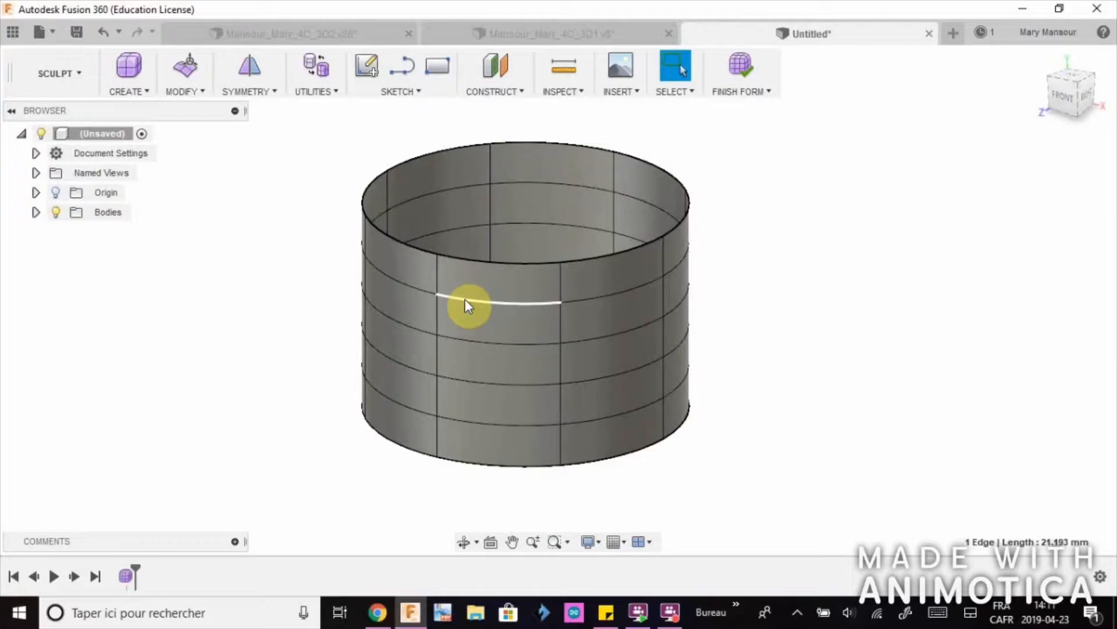
Select the whole horizontal edge loop below the rim, replace it with the top rim's edge loop, and clear the selection
{"action": "double_click", "coordinate": [465, 298]}
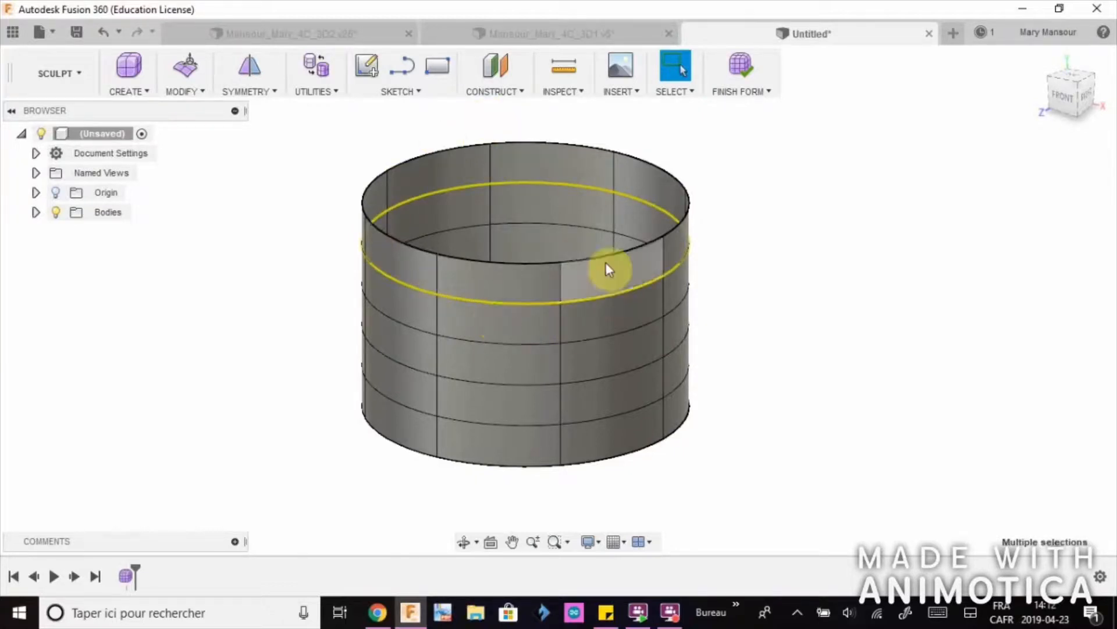
{"action": "left_click", "coordinate": [505, 264]}
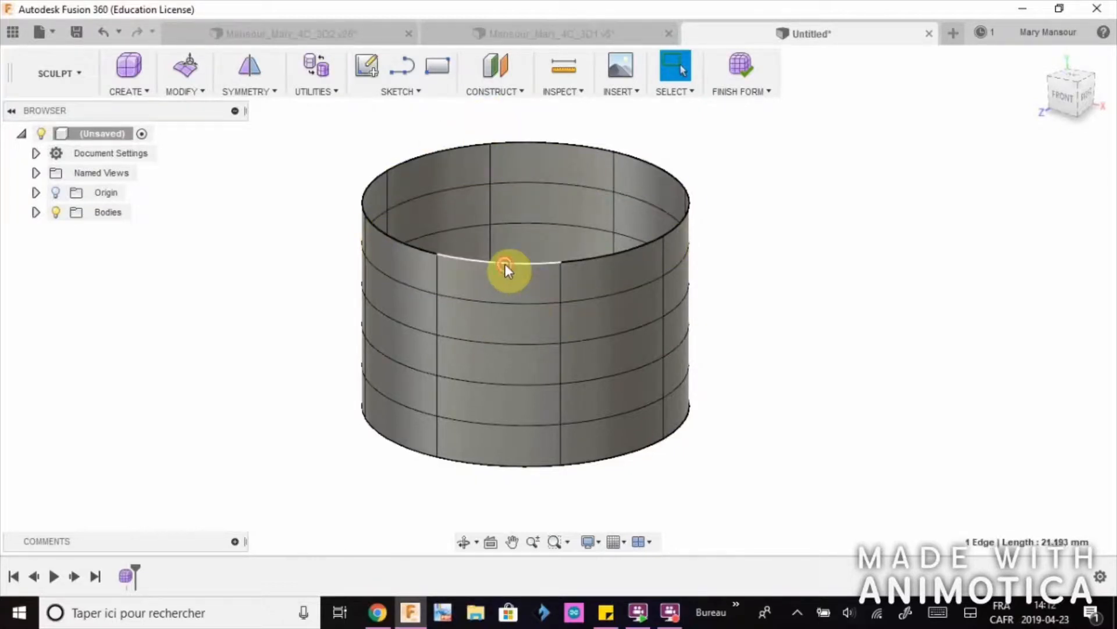
{"action": "double_click", "coordinate": [505, 264]}
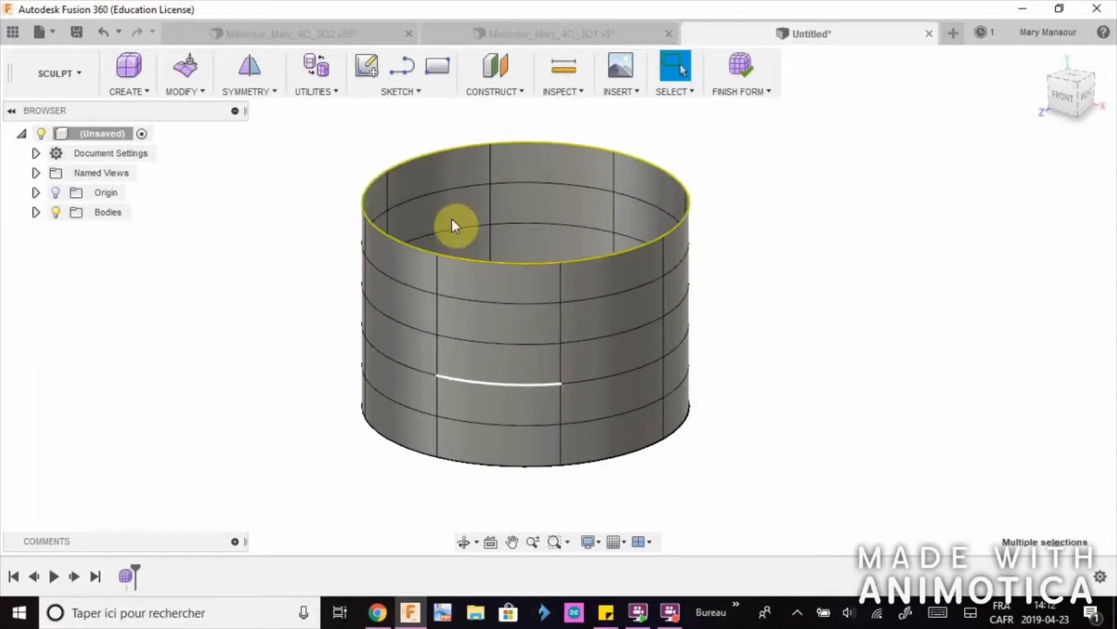
{"action": "left_click", "coordinate": [760, 253]}
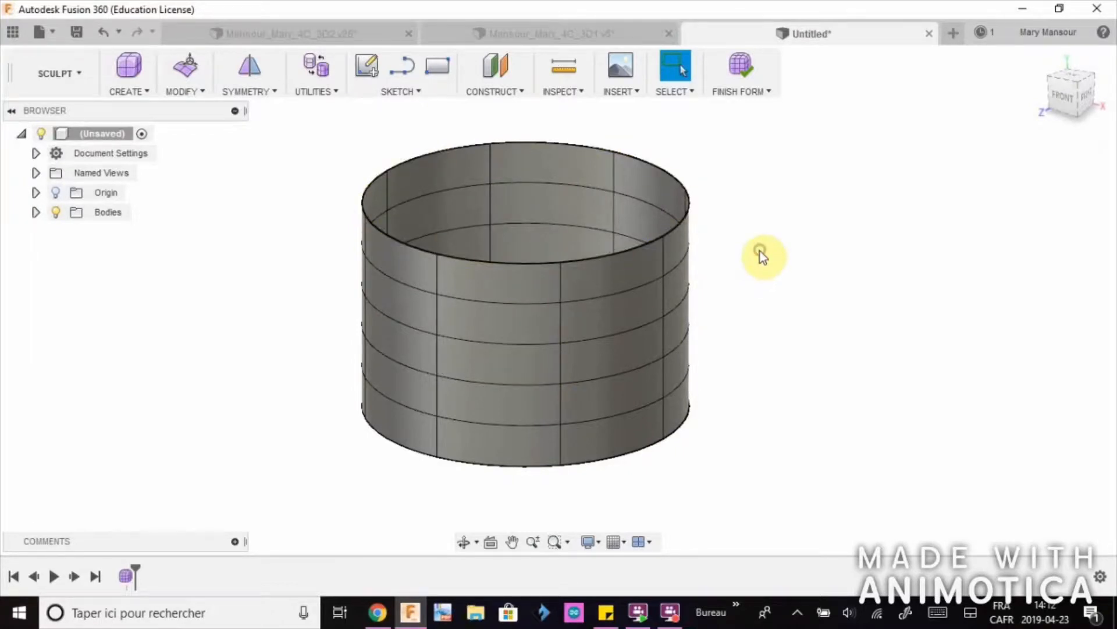
Select three vertices on the front of the cylinder one at a time, and clear the selection
{"action": "left_click", "coordinate": [559, 304]}
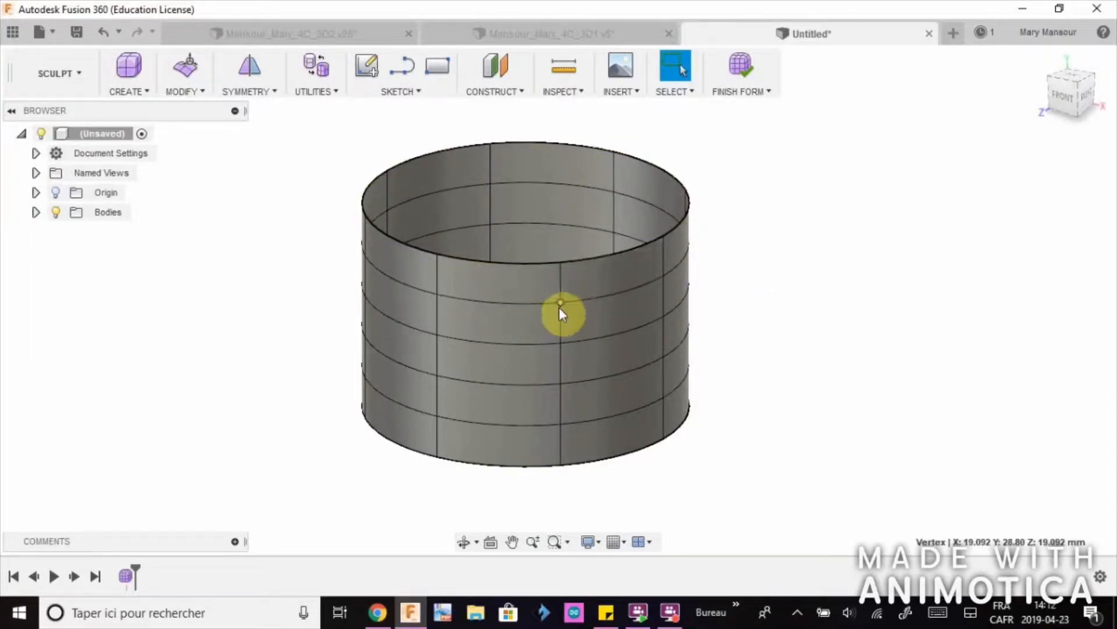
{"action": "left_click", "coordinate": [436, 293]}
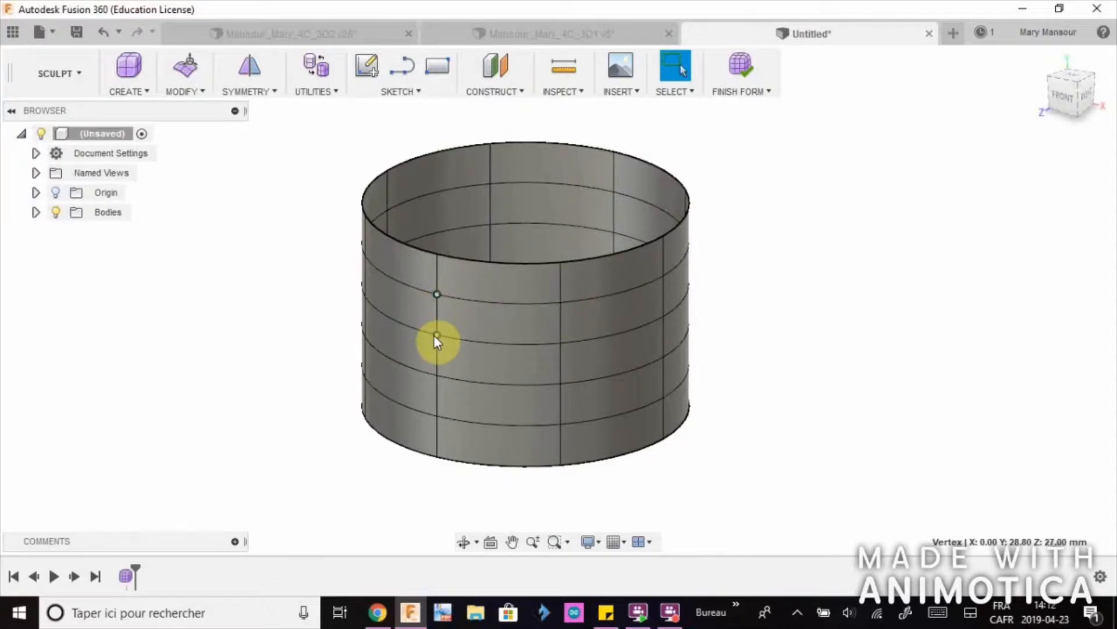
{"action": "left_click", "coordinate": [560, 344]}
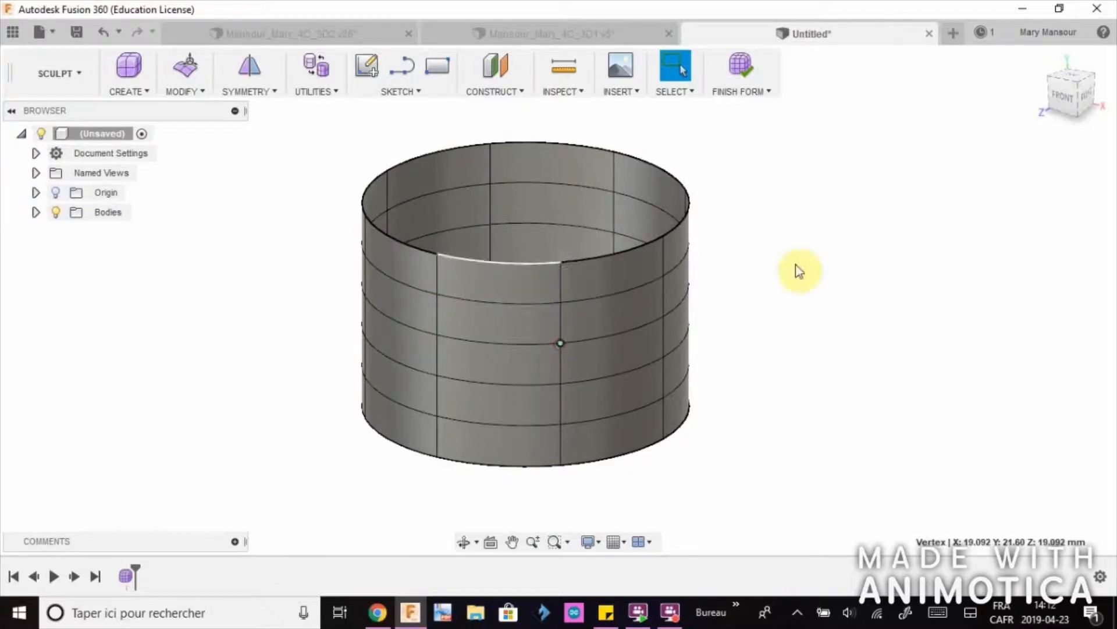
{"action": "left_click", "coordinate": [867, 270]}
Select in turn a front face in the top row, the vertical edge beside it and the vertex at its lower corner
{"action": "left_click", "coordinate": [544, 280]}
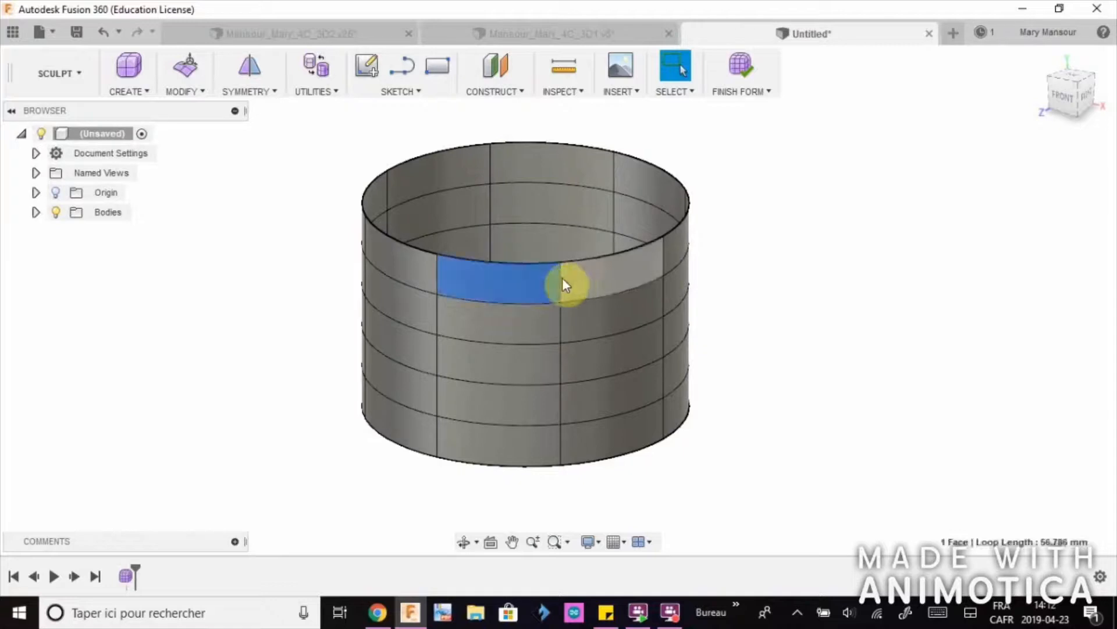
{"action": "left_click", "coordinate": [561, 297]}
{"action": "left_click", "coordinate": [561, 304]}
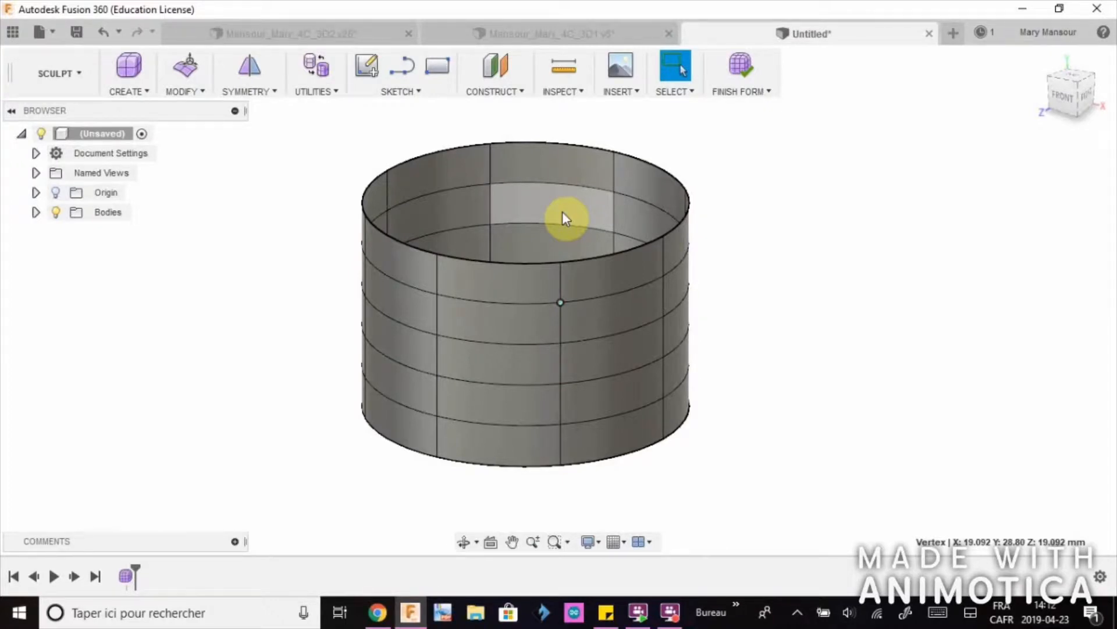
Select together a block of six front faces, two columns wide and three rows high, below the cylinder's top row
{"action": "middle_click_drag", "start_coordinate": [781, 404], "coordinate": [580, 403]}
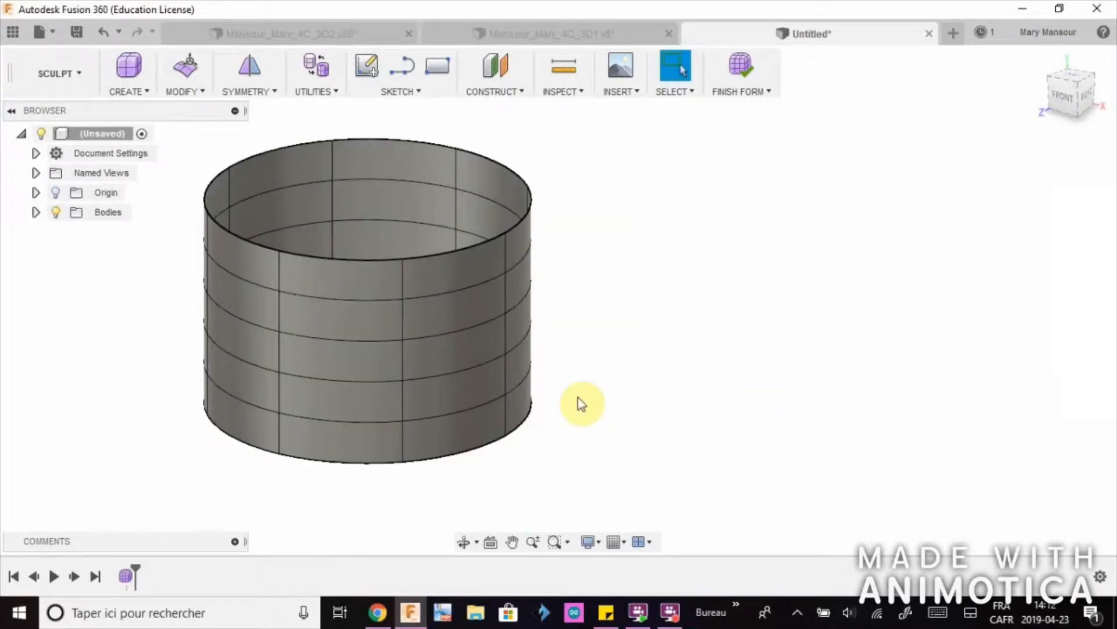
{"action": "left_click", "coordinate": [345, 319]}
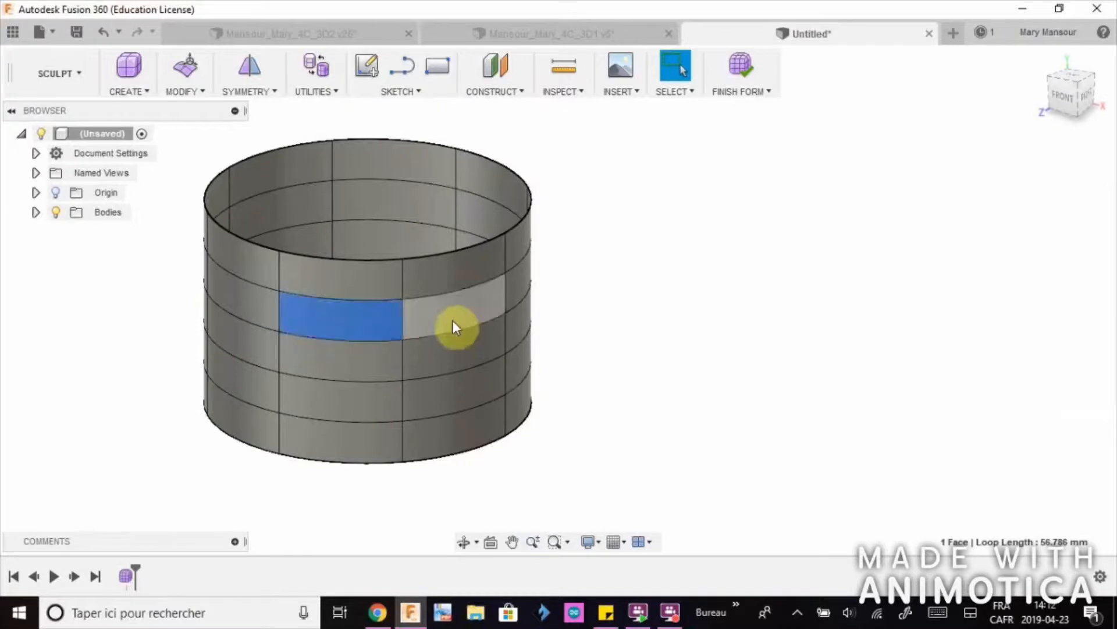
{"action": "left_click", "coordinate": [454, 323]}
{"action": "left_click", "coordinate": [458, 344]}
{"action": "left_click", "coordinate": [351, 361]}
{"action": "left_click", "coordinate": [361, 403]}
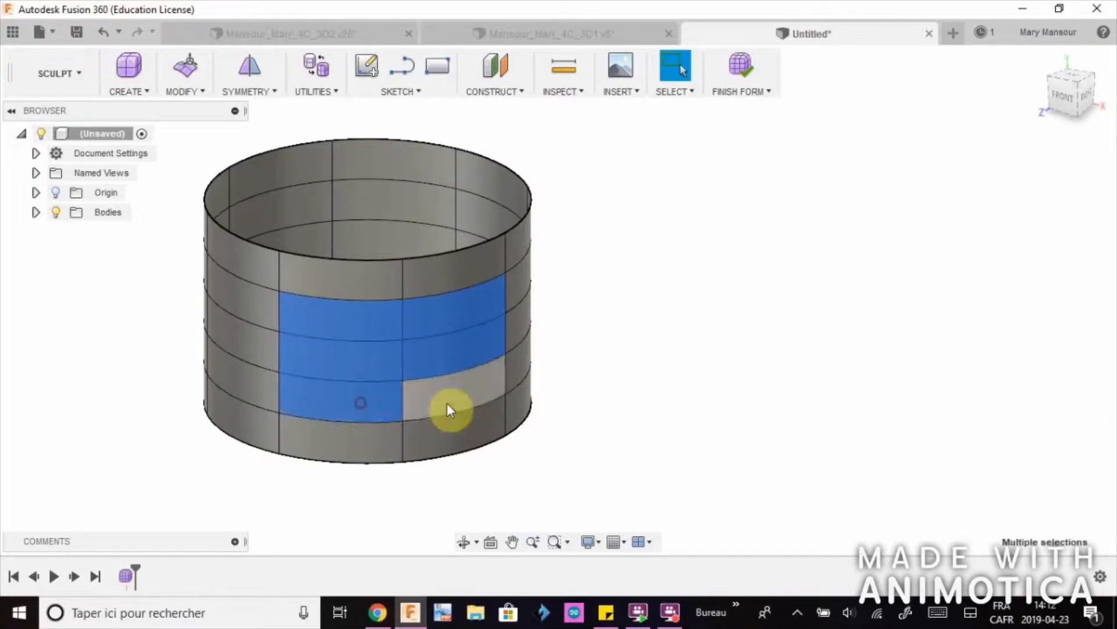
{"action": "left_click", "coordinate": [434, 402]}
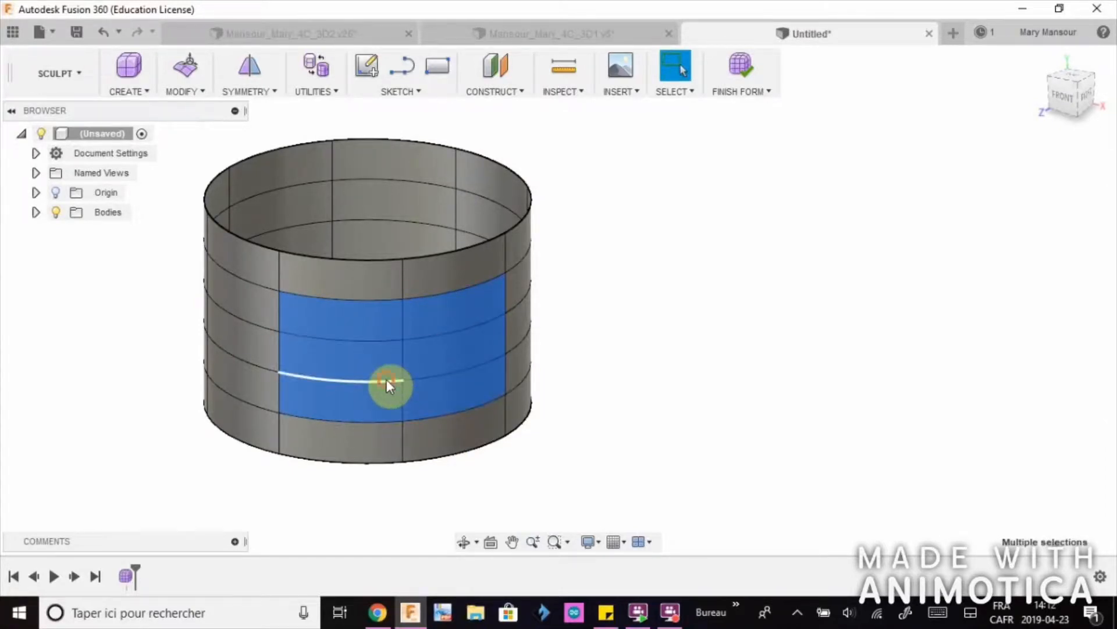
Add two horizontal edges and two vertices inside the six-face block to the selection, and clear it all
{"action": "left_click", "coordinate": [385, 379]}
{"action": "left_click", "coordinate": [378, 339]}
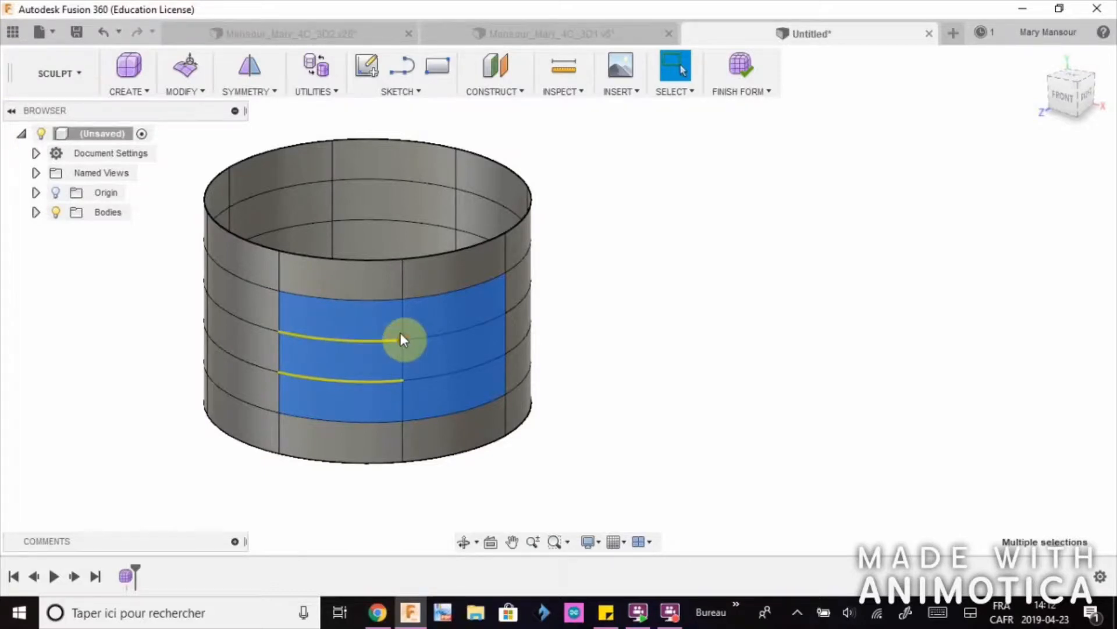
{"action": "left_click", "coordinate": [402, 299]}
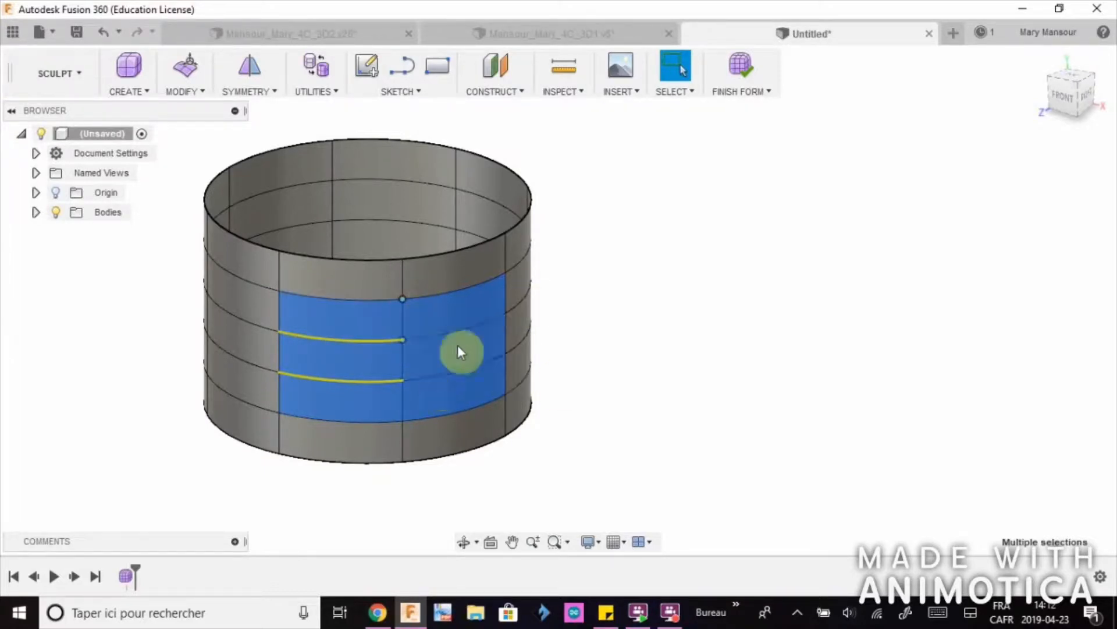
{"action": "left_click", "coordinate": [599, 273]}
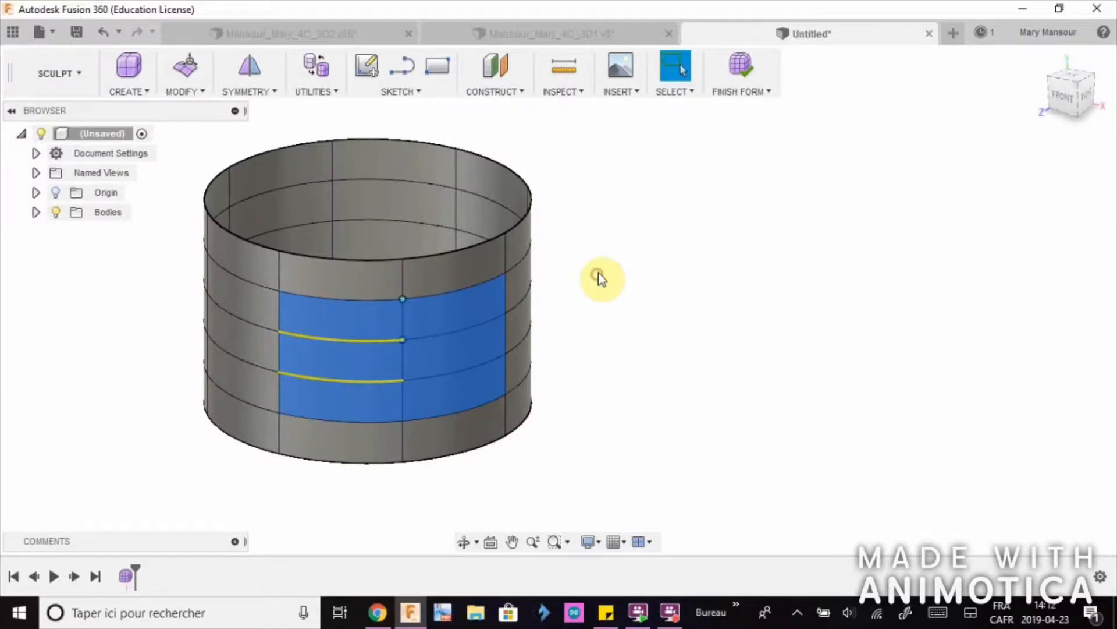
Select together the four faces below the top row in one front column of the cylinder, and clear the selection
{"action": "left_click", "coordinate": [460, 304]}
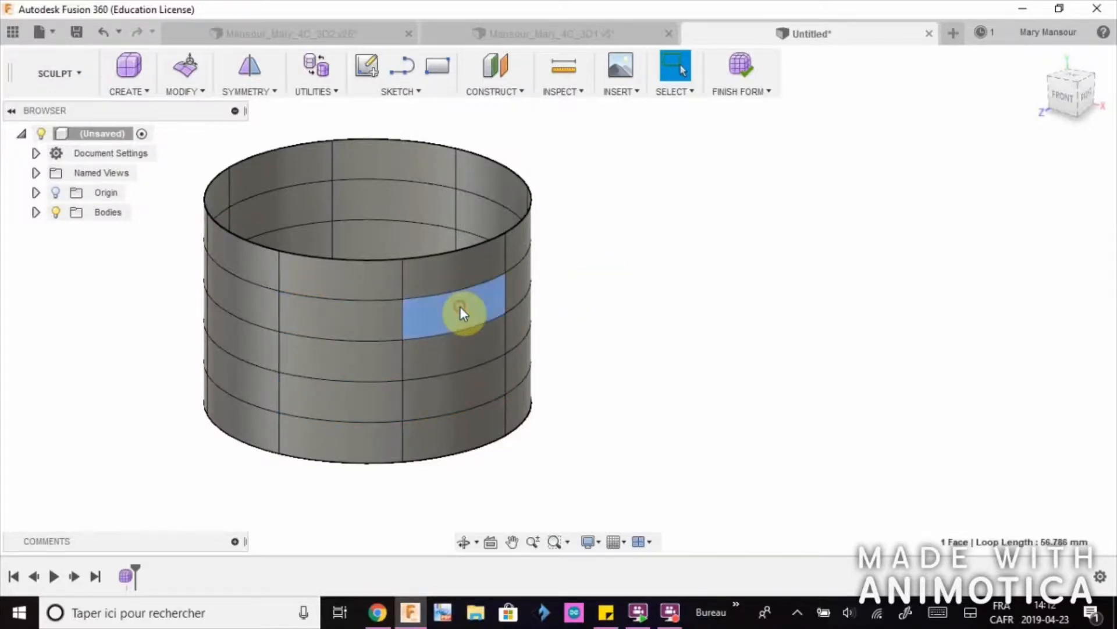
{"action": "left_click", "coordinate": [469, 346], "text": "shift"}
{"action": "left_click", "coordinate": [472, 391], "text": "shift"}
{"action": "left_click", "coordinate": [482, 437], "text": "shift"}
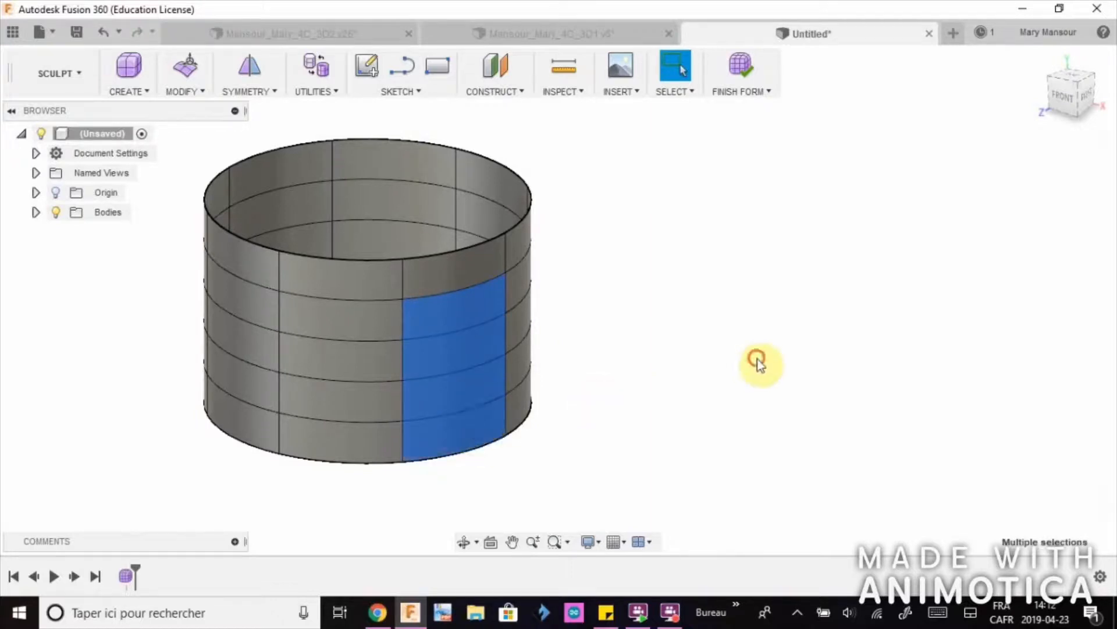
{"action": "left_click", "coordinate": [761, 362]}
Select together a horizontal edge and the vertical edge adjoining it on the front of the cylinder, and clear the selection
{"action": "left_click", "coordinate": [481, 366]}
{"action": "left_click", "coordinate": [401, 346], "text": "shift"}
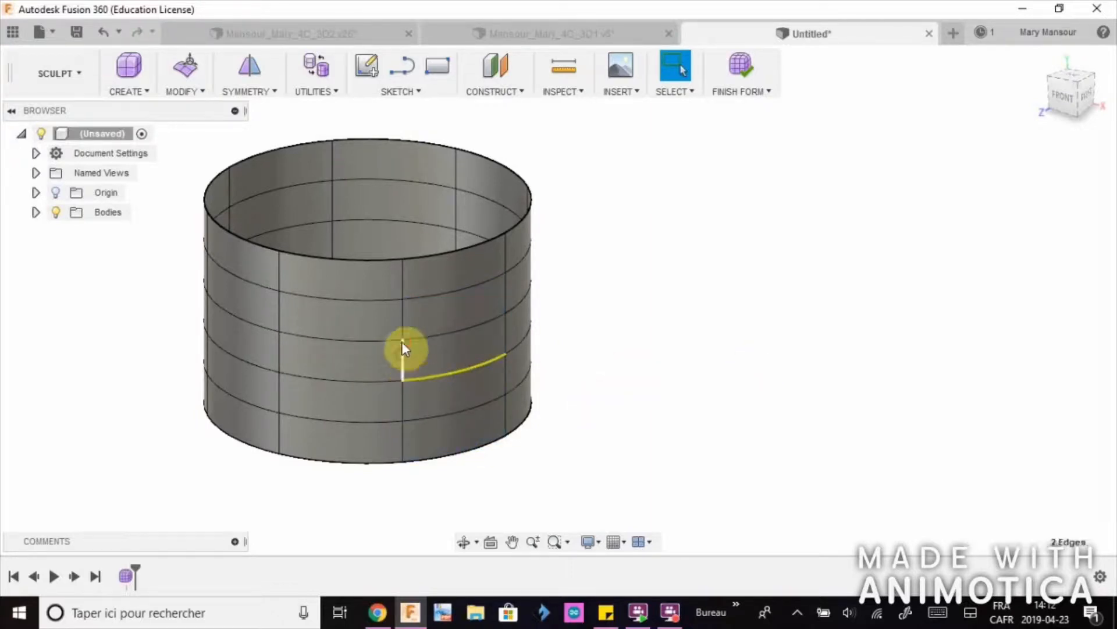
{"action": "left_click", "coordinate": [646, 326]}
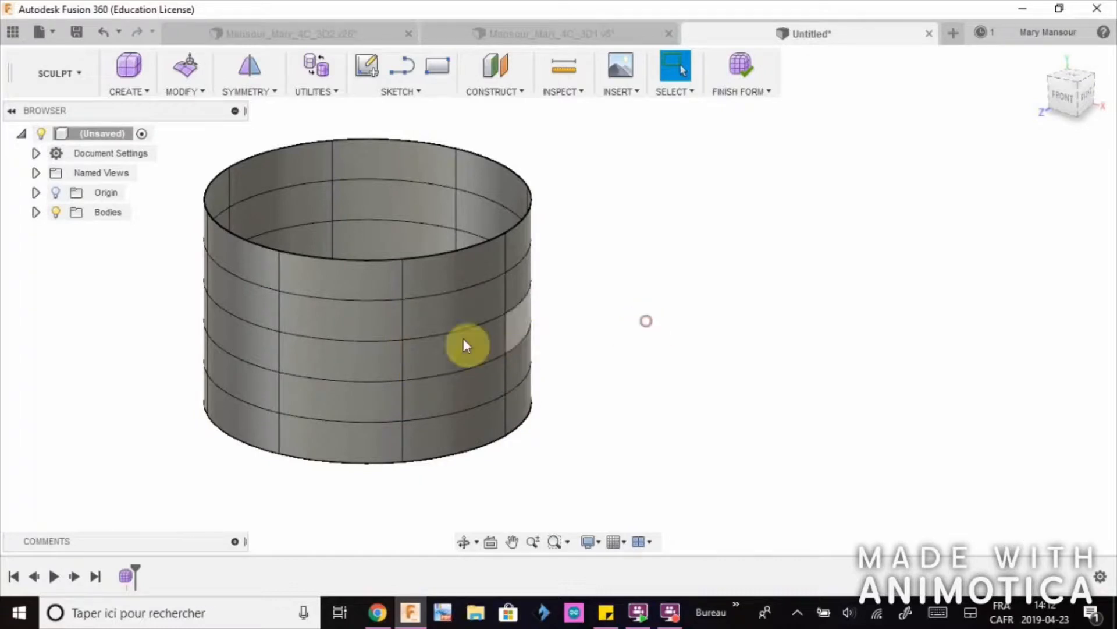
Select together a second-row front face, its adjacent vertical edge and its lower corner vertex, and clear the selection
{"action": "left_click", "coordinate": [423, 320]}
{"action": "left_click", "coordinate": [403, 323], "text": "shift"}
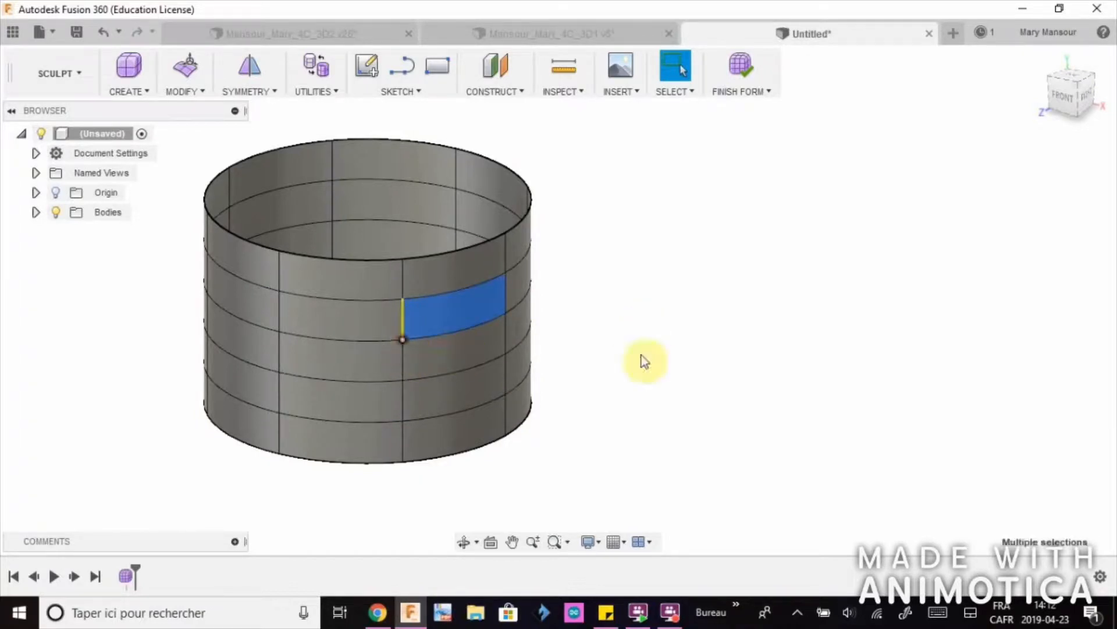
{"action": "left_click", "coordinate": [664, 352]}
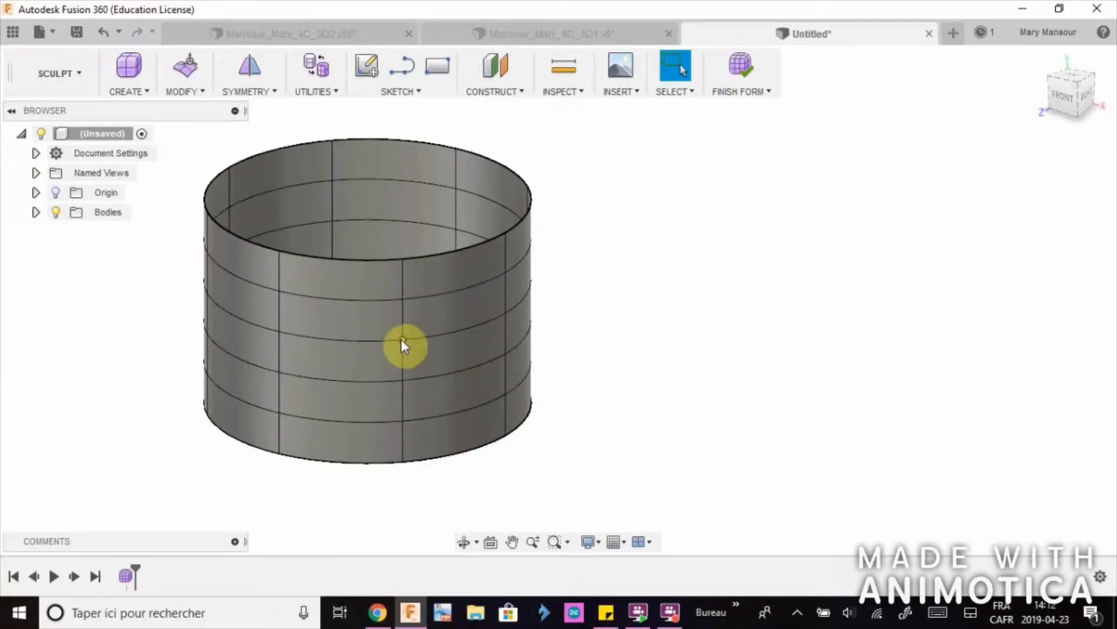
Select the full horizontal edge loop below the rim, select the entire cylinder body starting from one face, and clear the selection
{"action": "double_click", "coordinate": [365, 298]}
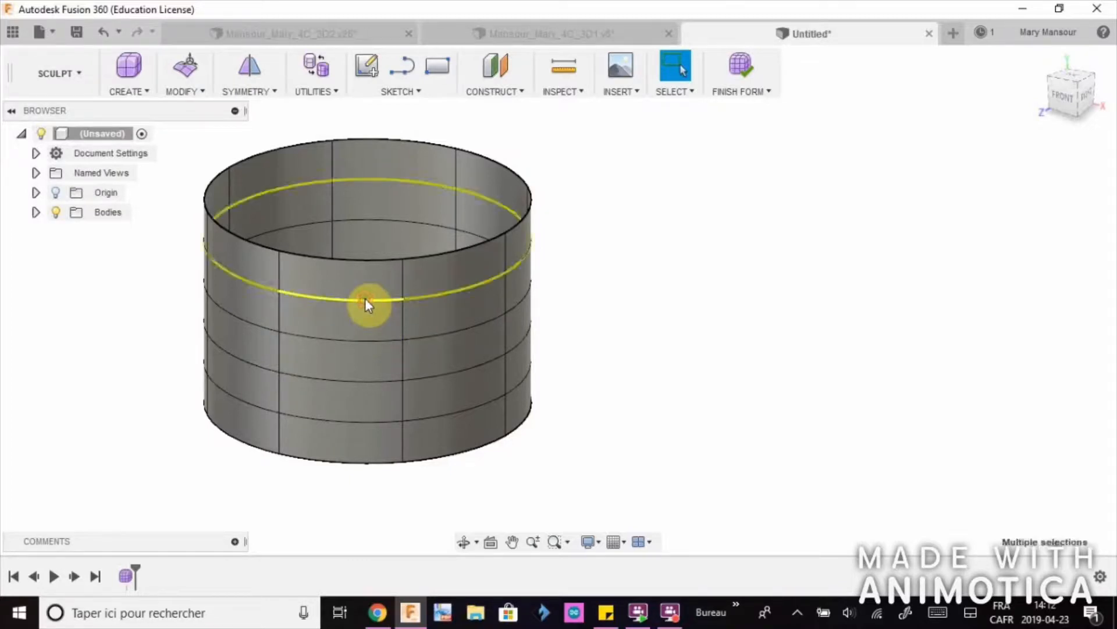
{"action": "left_click", "coordinate": [460, 314]}
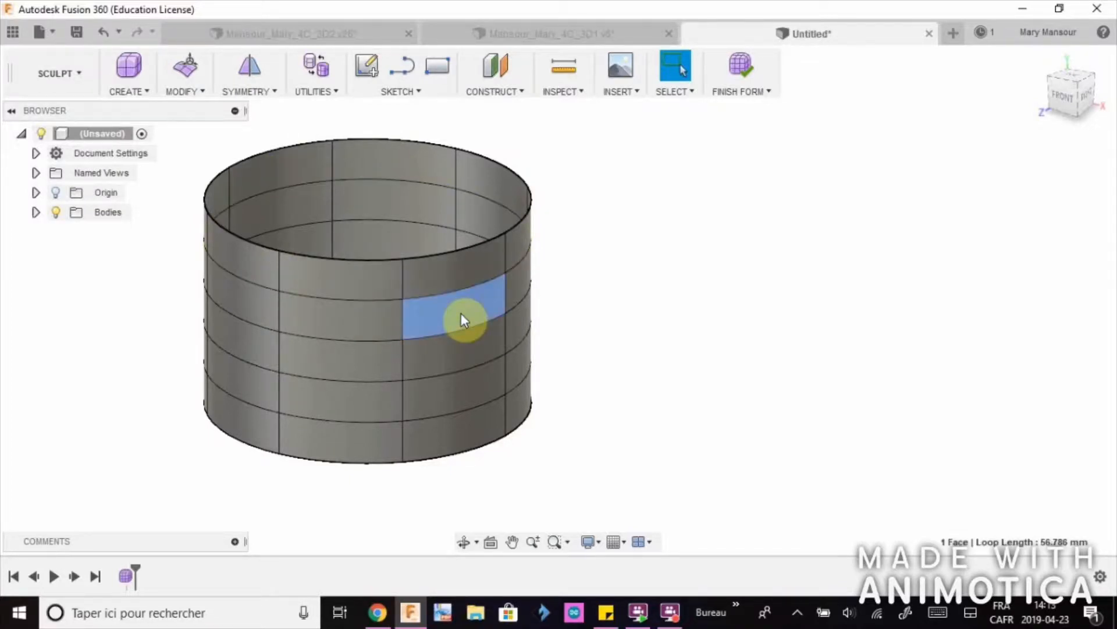
{"action": "double_click", "coordinate": [461, 313]}
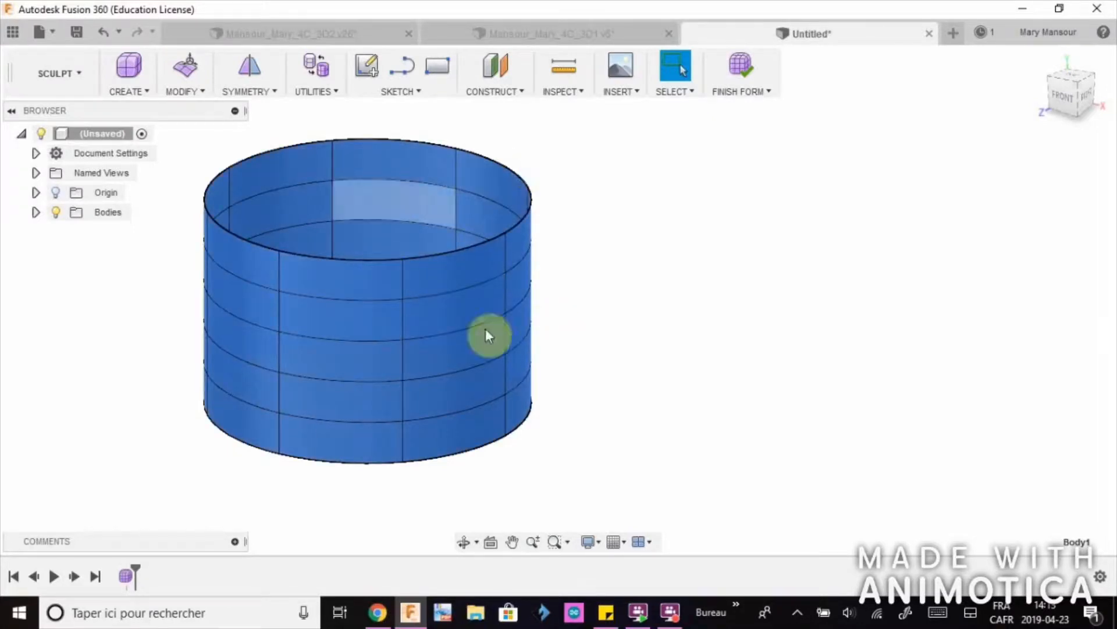
{"action": "left_click", "coordinate": [703, 278]}
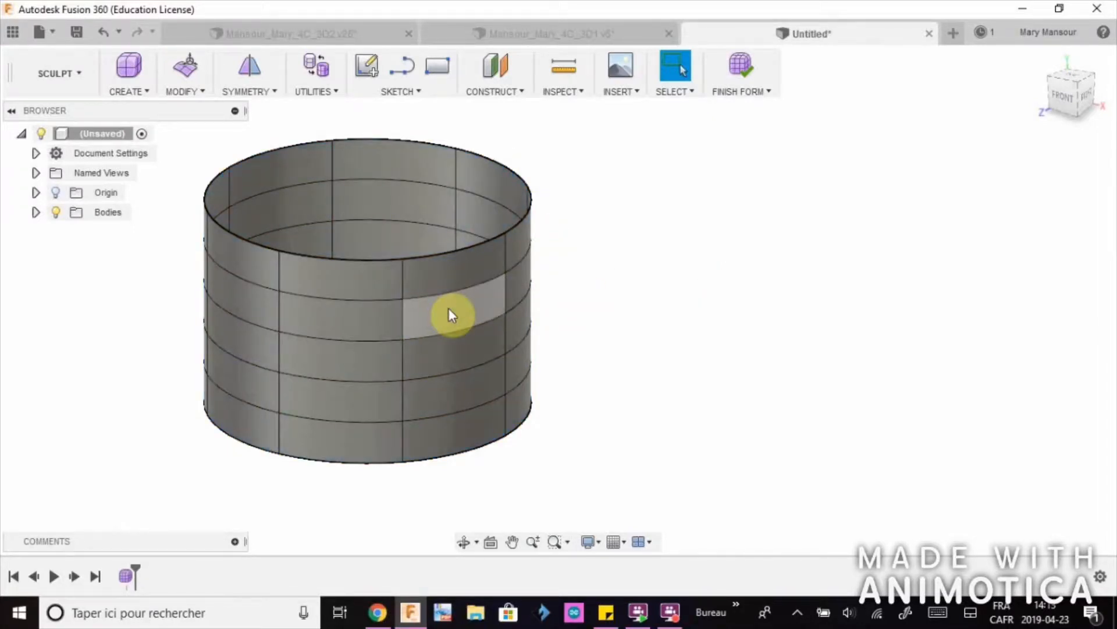
Select all five faces of one front column together, clear them, and select the full-height vertical edge line bordering that column
{"action": "left_click_drag", "start_coordinate": [449, 312], "coordinate": [484, 423]}
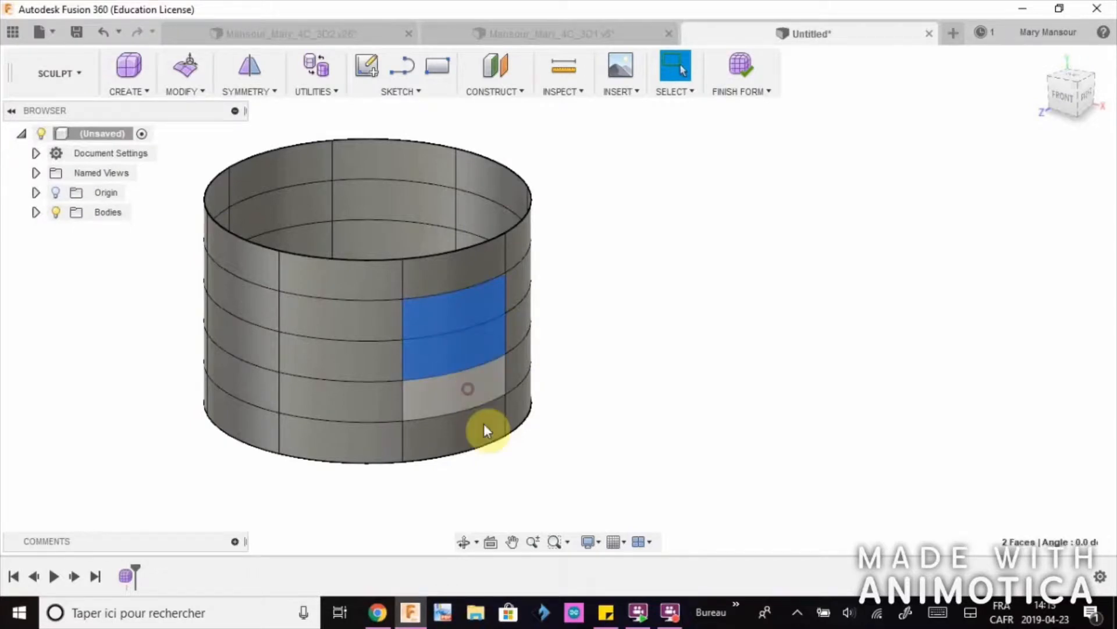
{"action": "left_click", "coordinate": [486, 425]}
{"action": "left_click", "coordinate": [461, 271]}
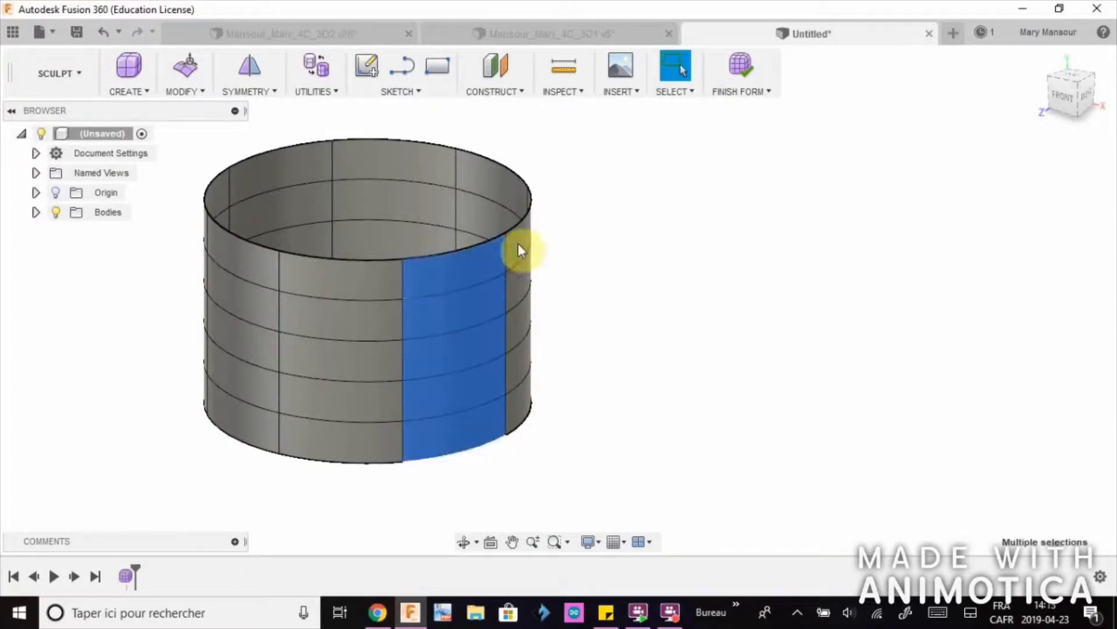
{"action": "left_click", "coordinate": [704, 316]}
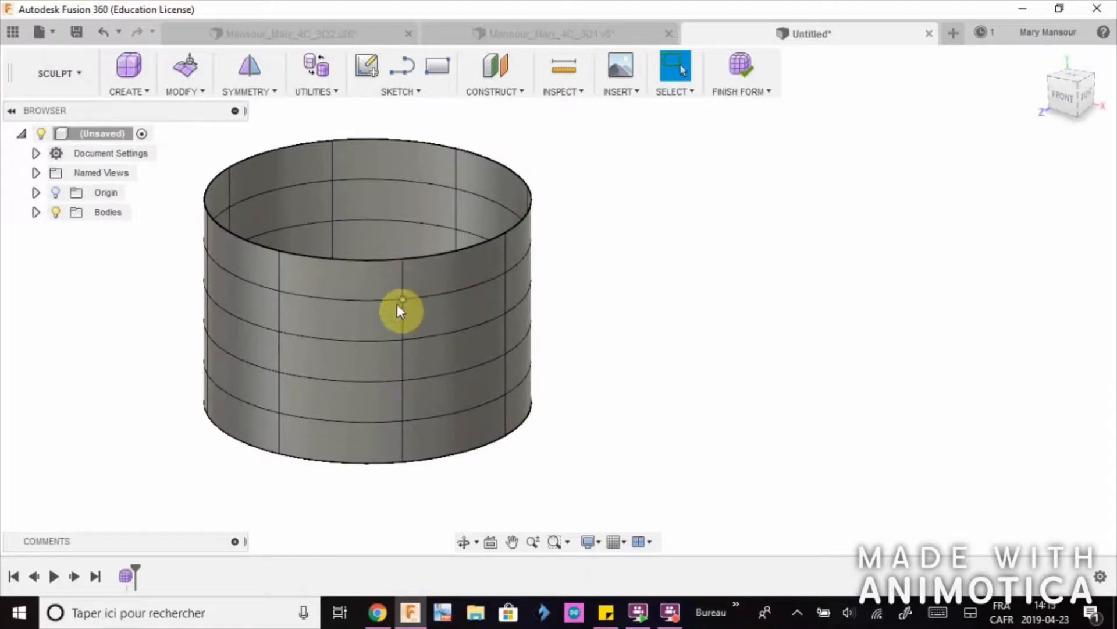
{"action": "double_click", "coordinate": [402, 279]}
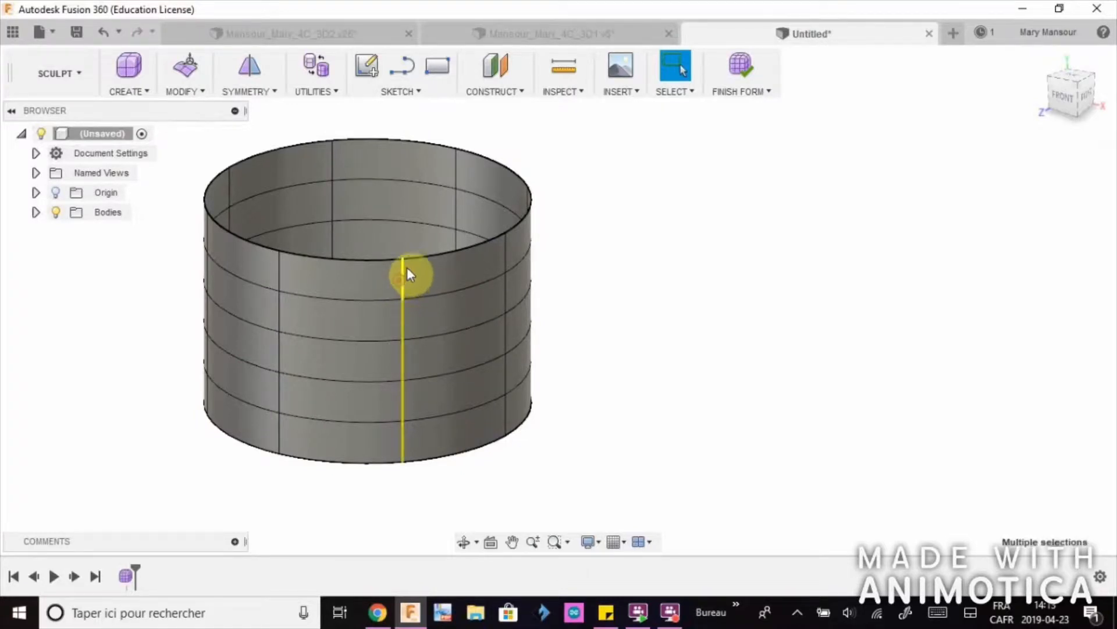
Clear the vertical edge line selection, select the single vertex just below the rim on that line, clear it and return to the home view
{"action": "left_click", "coordinate": [700, 314]}
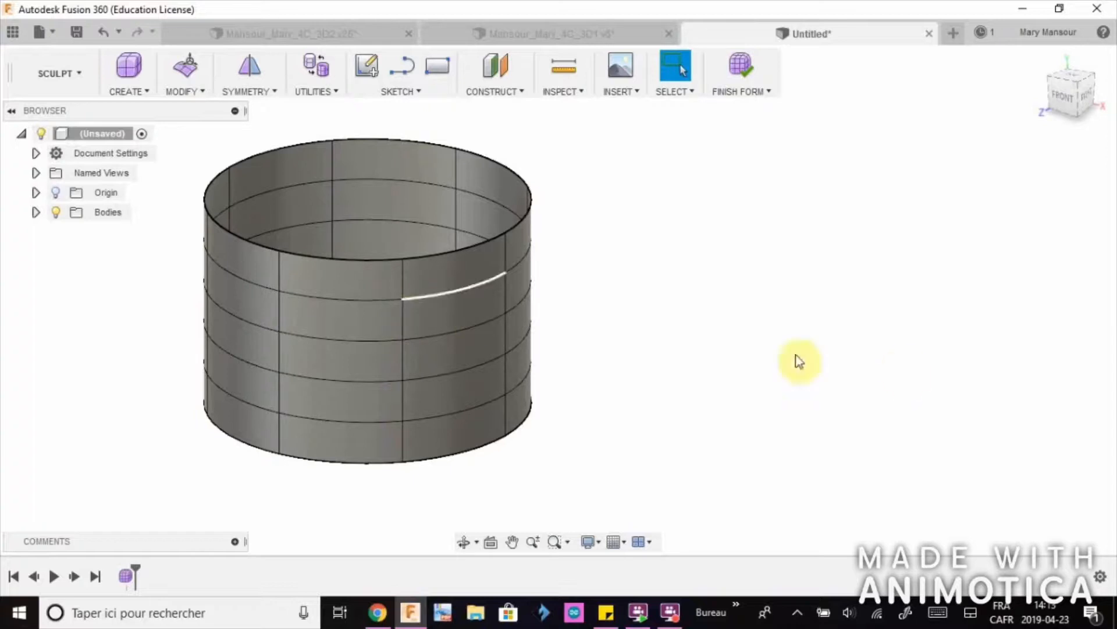
{"action": "left_click", "coordinate": [405, 297]}
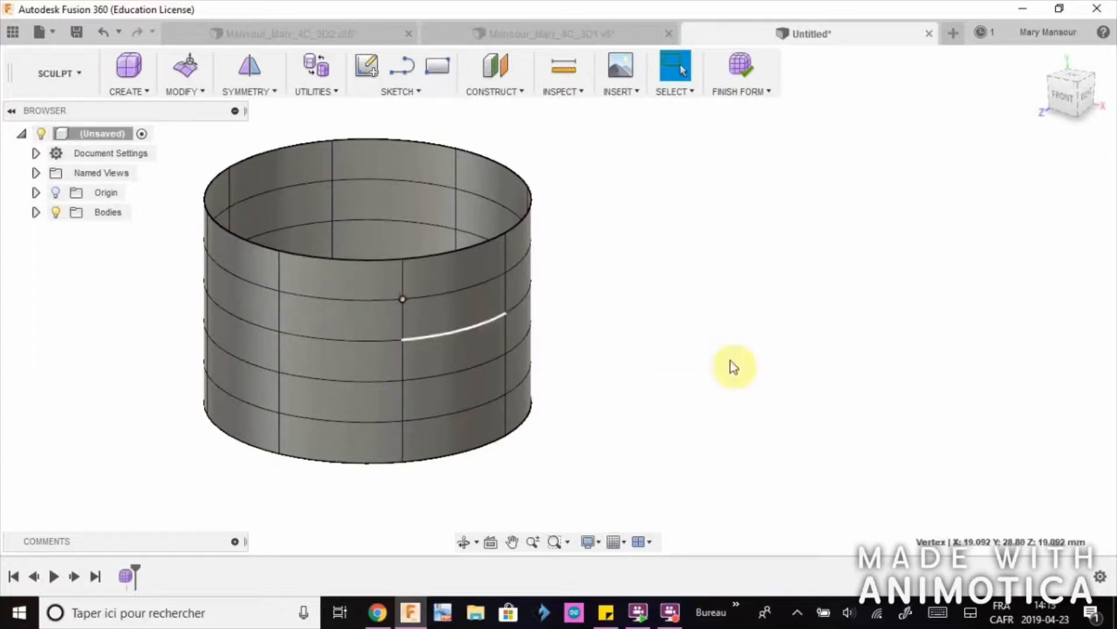
{"action": "left_click", "coordinate": [716, 349]}
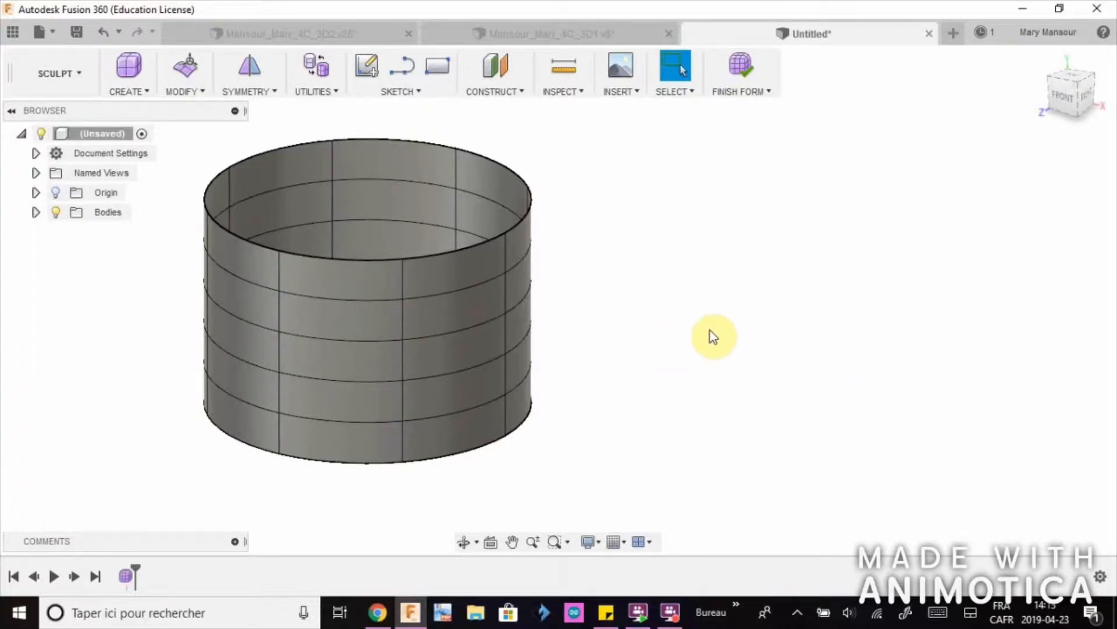
{"action": "scroll", "coordinate": [683, 367], "scroll_direction": "down", "scroll_amount": 1}
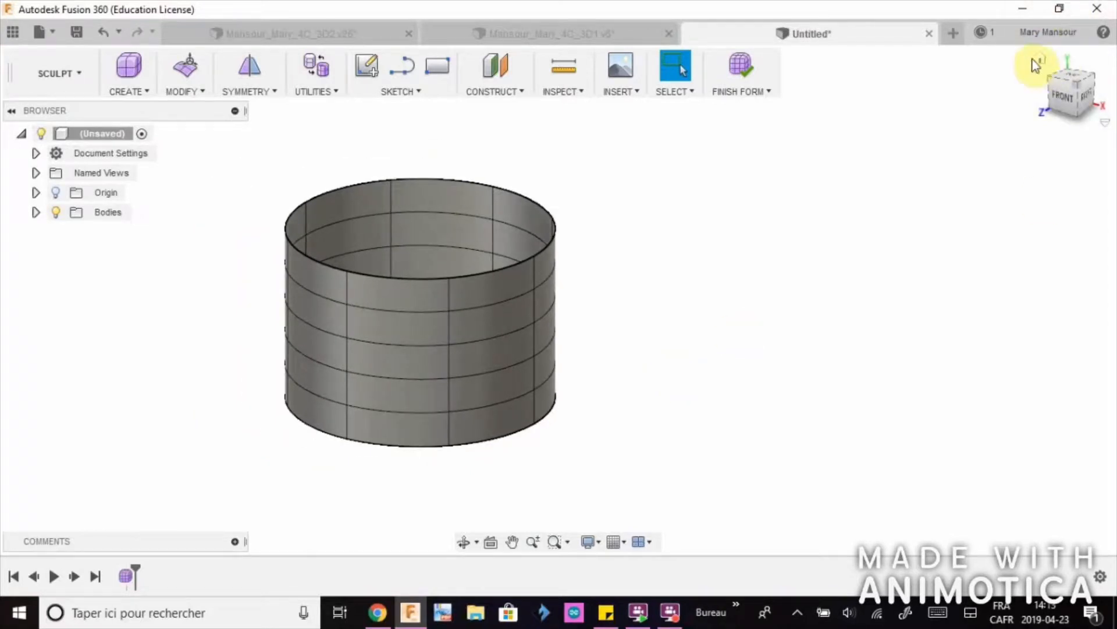
{"action": "left_click", "coordinate": [1041, 57]}
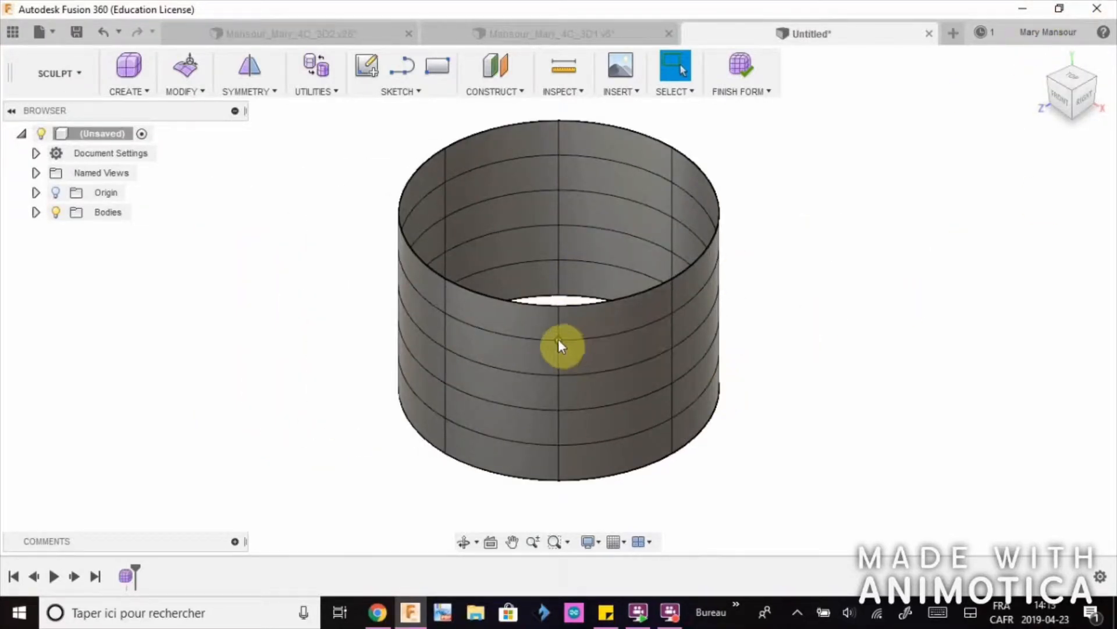
Examine the commands available for a full vertical edge line, a single second-row face and a single vertex of the cylinder
{"action": "double_click", "coordinate": [444, 288]}
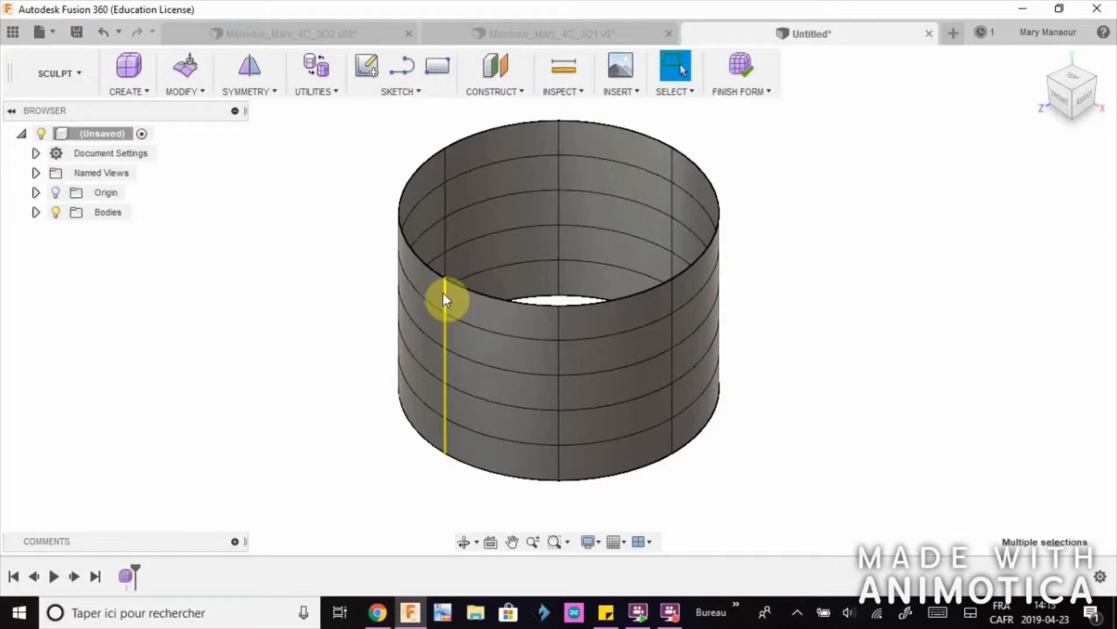
{"action": "right_click", "coordinate": [444, 300]}
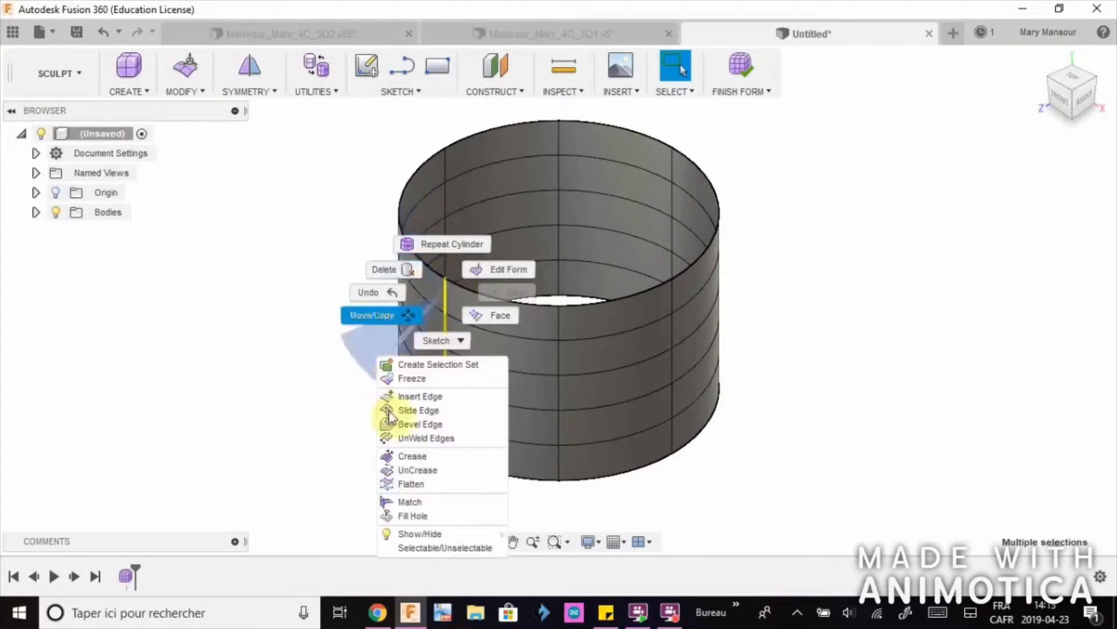
{"action": "left_click", "coordinate": [238, 269]}
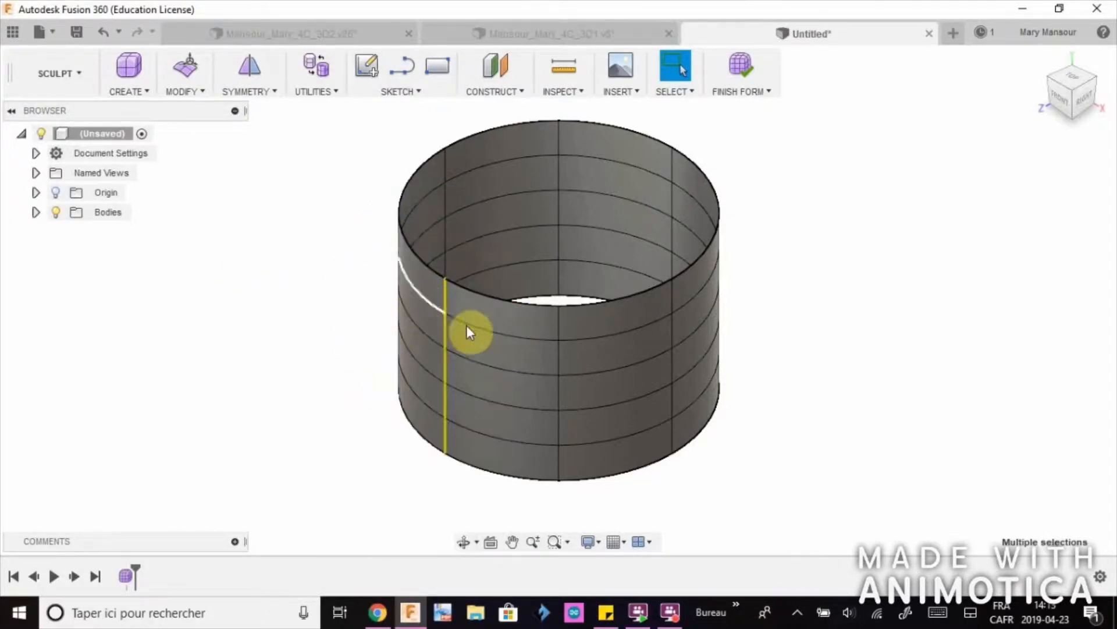
{"action": "left_click", "coordinate": [481, 340]}
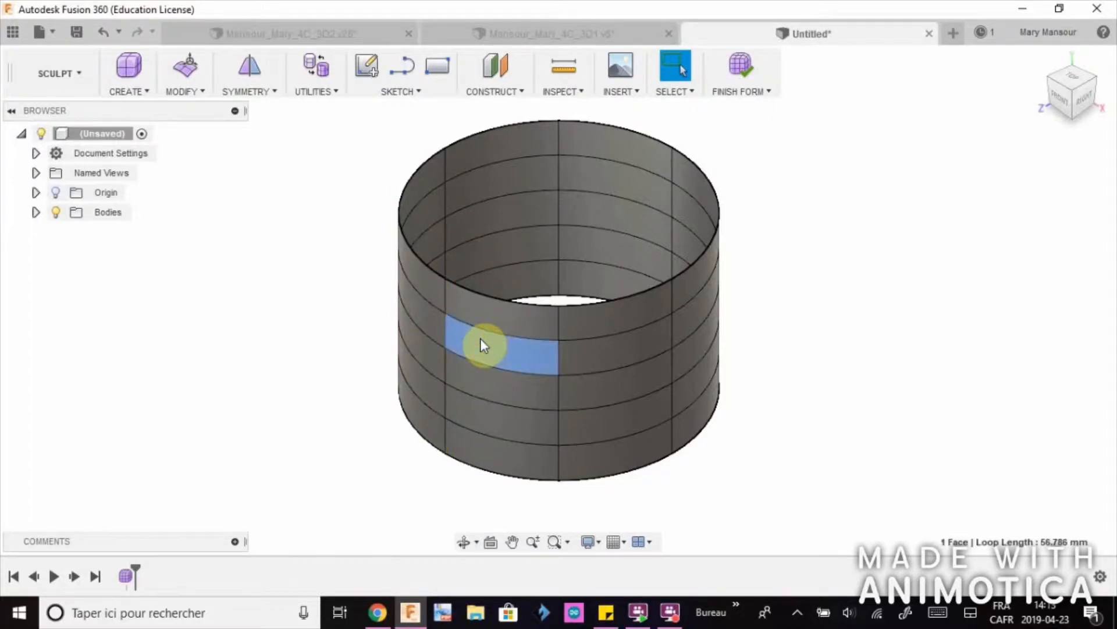
{"action": "right_click", "coordinate": [480, 339]}
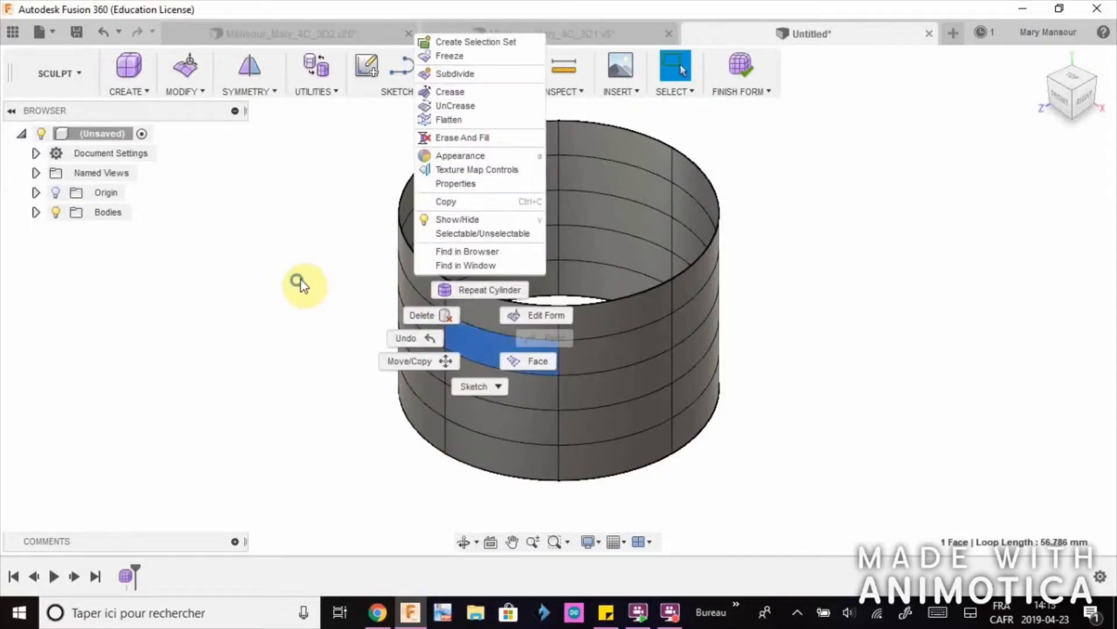
{"action": "left_click", "coordinate": [299, 282]}
{"action": "left_click", "coordinate": [445, 313]}
{"action": "right_click", "coordinate": [445, 313]}
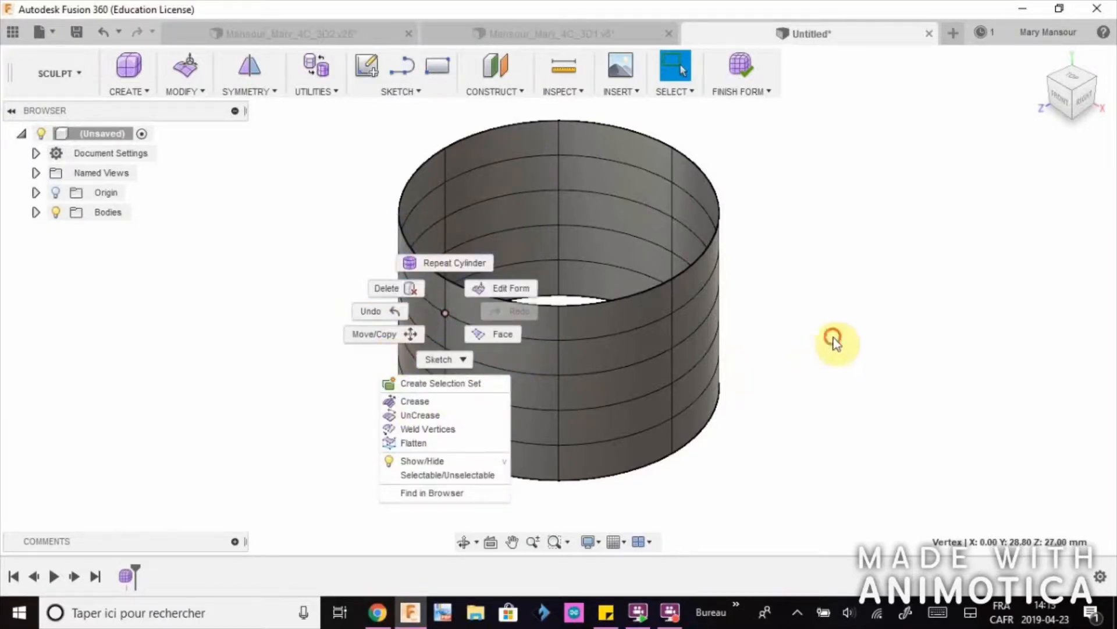
{"action": "left_click", "coordinate": [832, 336]}
Using Edit Form on the full-height vertical edge line at the cylinder's front, move it 10 mm outward and 5 mm up
{"action": "double_click", "coordinate": [444, 329]}
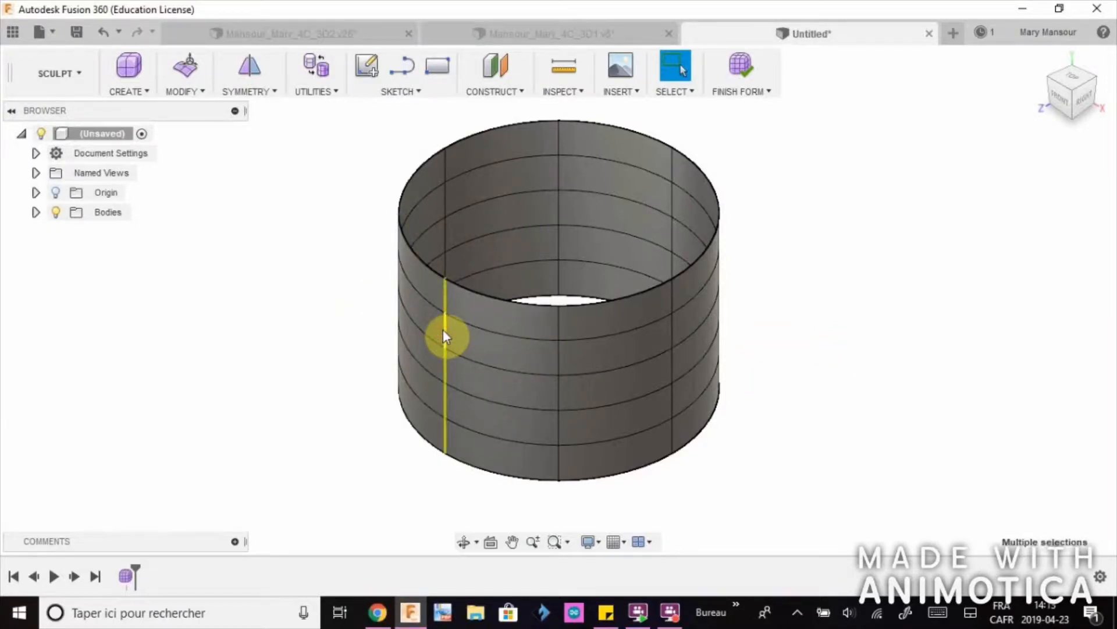
{"action": "right_click", "coordinate": [443, 336]}
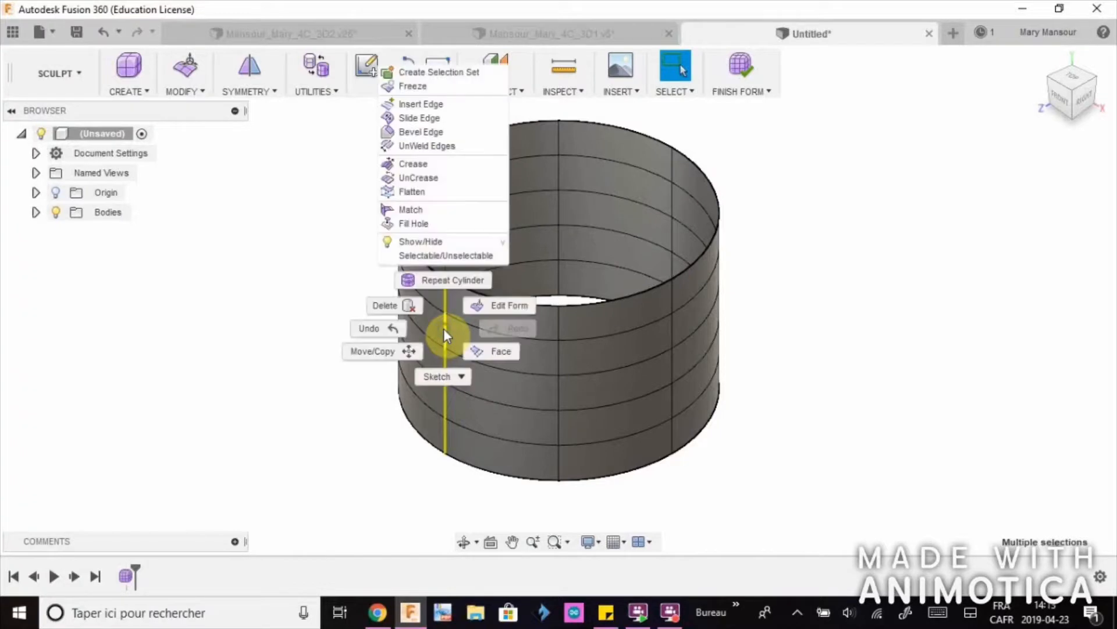
{"action": "left_click", "coordinate": [493, 307]}
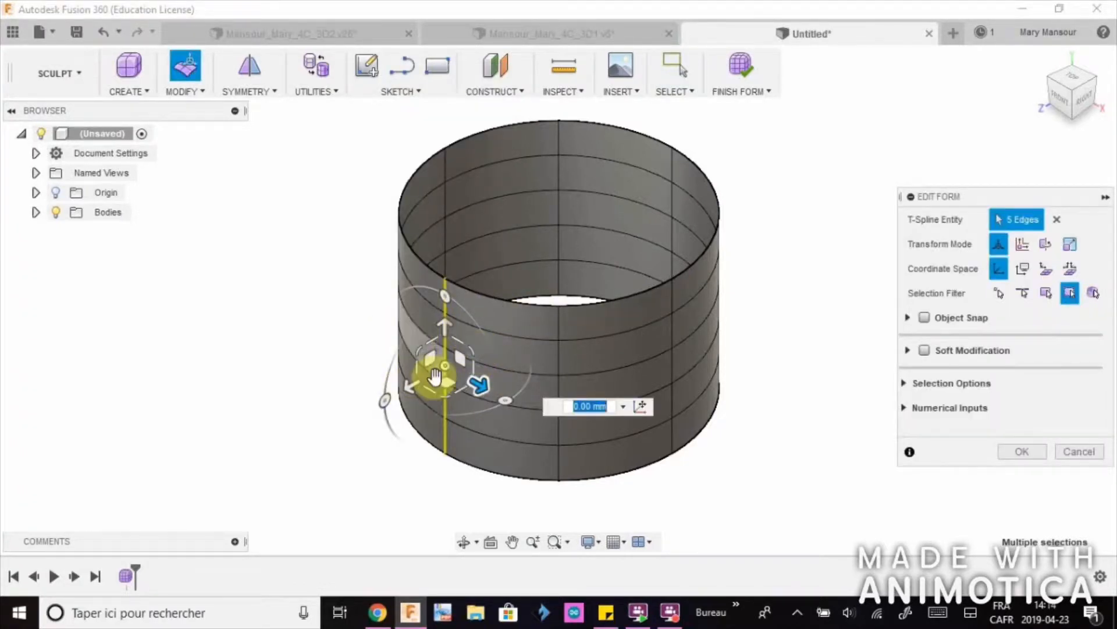
{"action": "left_click_drag", "start_coordinate": [403, 395], "coordinate": [369, 399]}
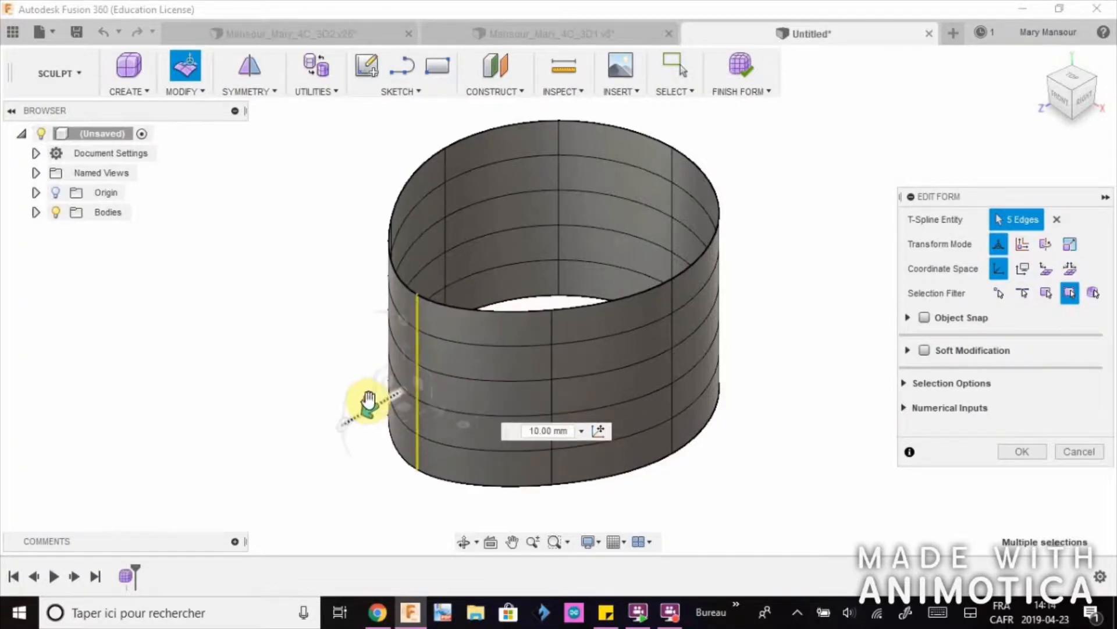
{"action": "middle_click_drag", "start_coordinate": [779, 404], "coordinate": [756, 379], "text": "shift"}
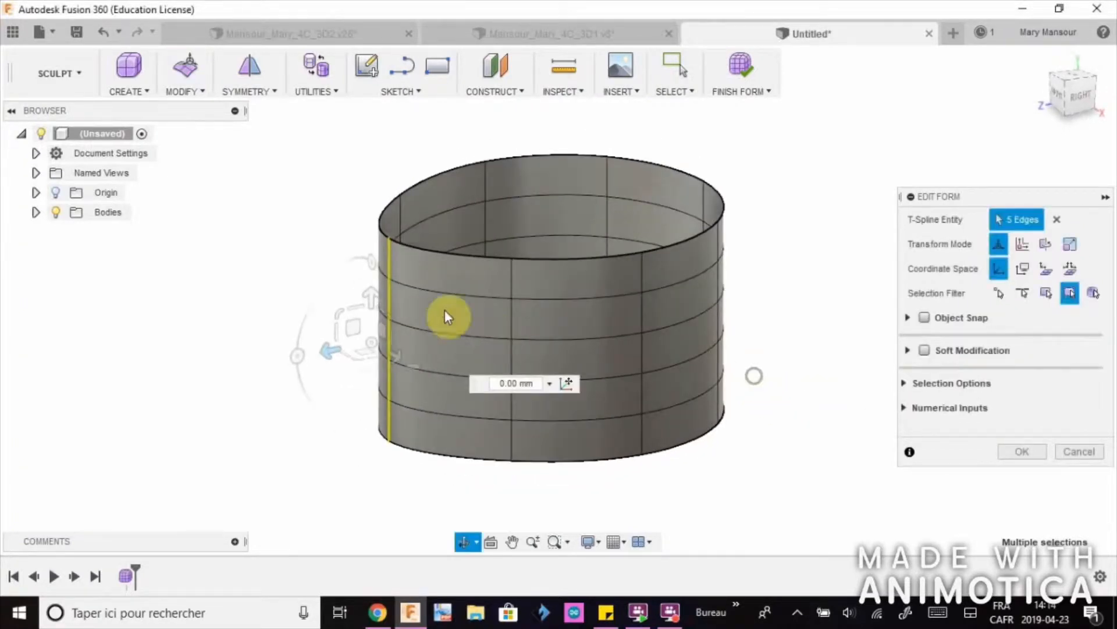
{"action": "left_click_drag", "start_coordinate": [371, 289], "coordinate": [369, 250]}
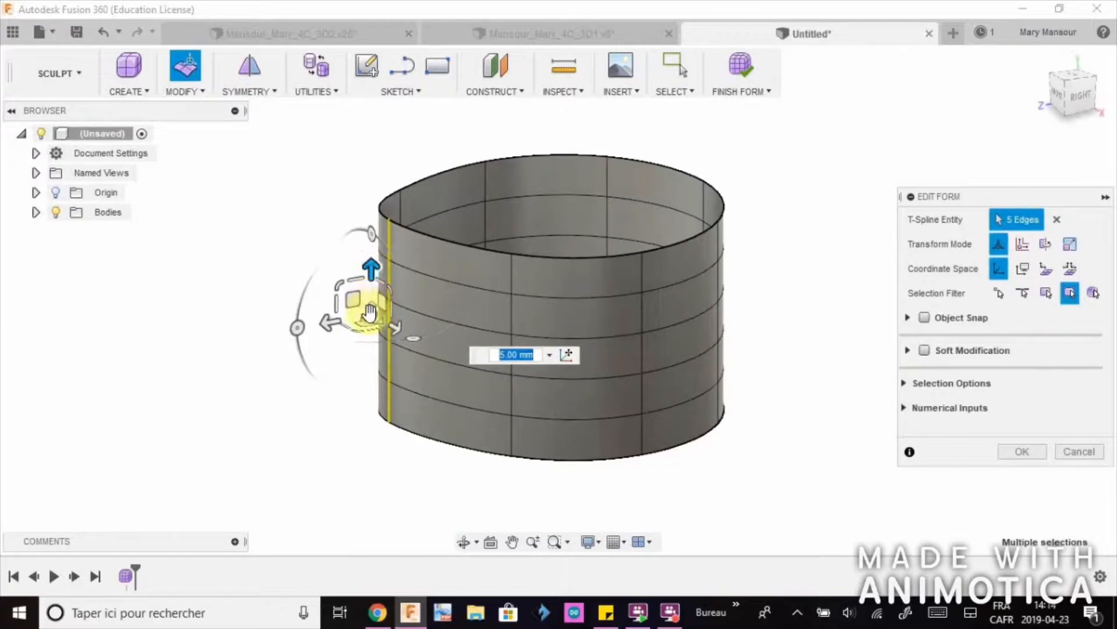
Scale the selected edge line by about 1.136, rotate it 15 degrees so its upper end tilts outward, and accept the form edit
{"action": "left_click_drag", "start_coordinate": [354, 329], "coordinate": [400, 344]}
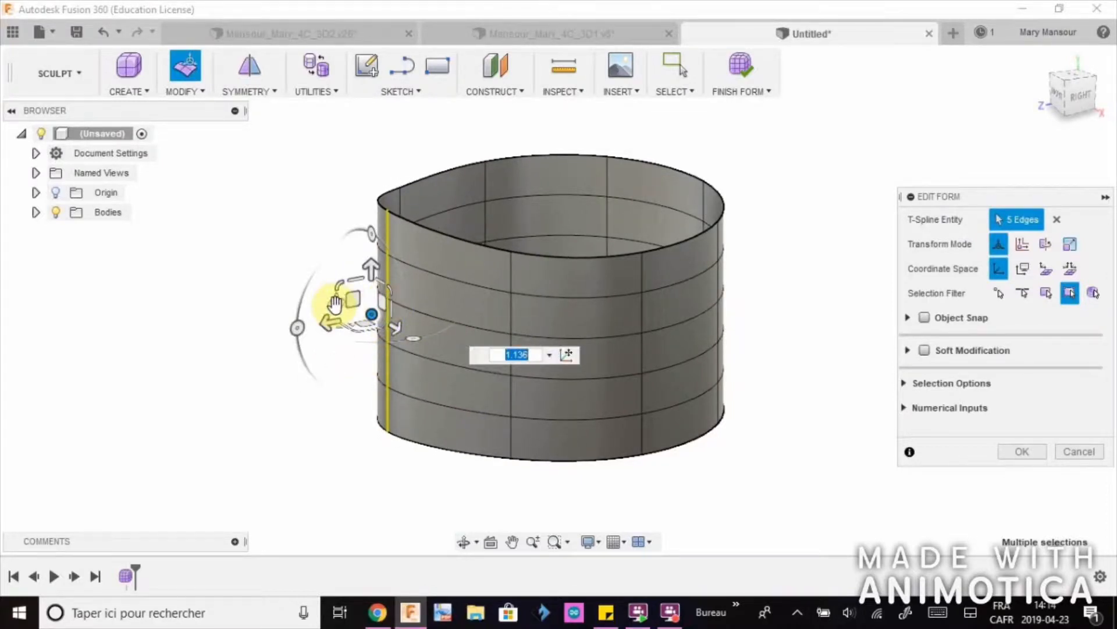
{"action": "left_click_drag", "start_coordinate": [295, 327], "coordinate": [319, 347]}
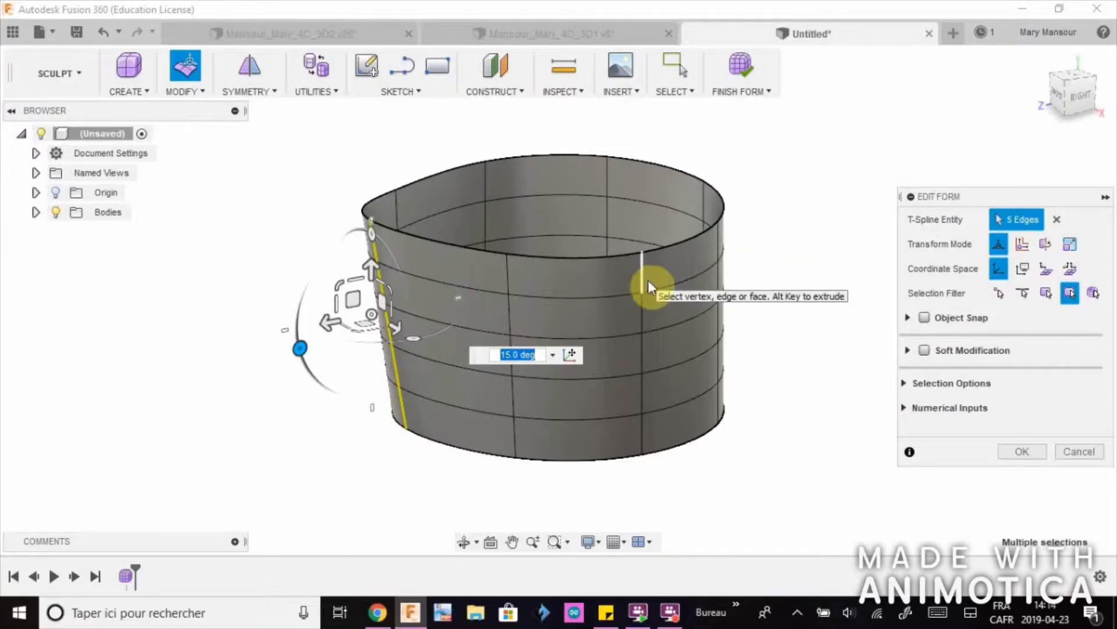
{"action": "left_click", "coordinate": [1022, 452]}
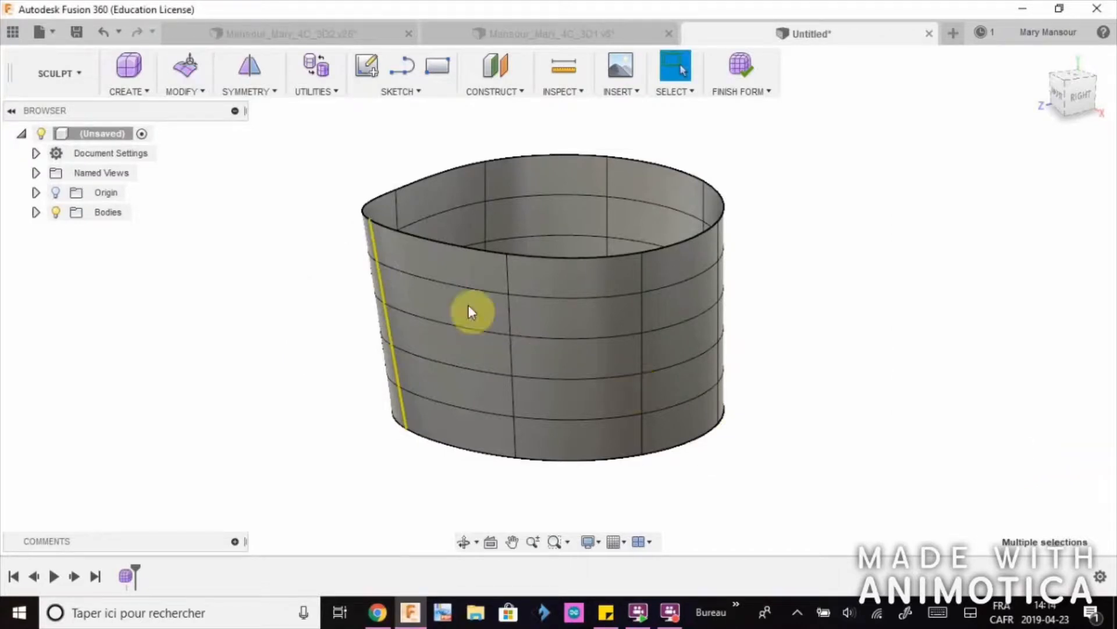
Select together the second-row and fourth-row faces on both sides of the front edge line and all six vertices along that line
{"action": "left_click", "coordinate": [446, 299]}
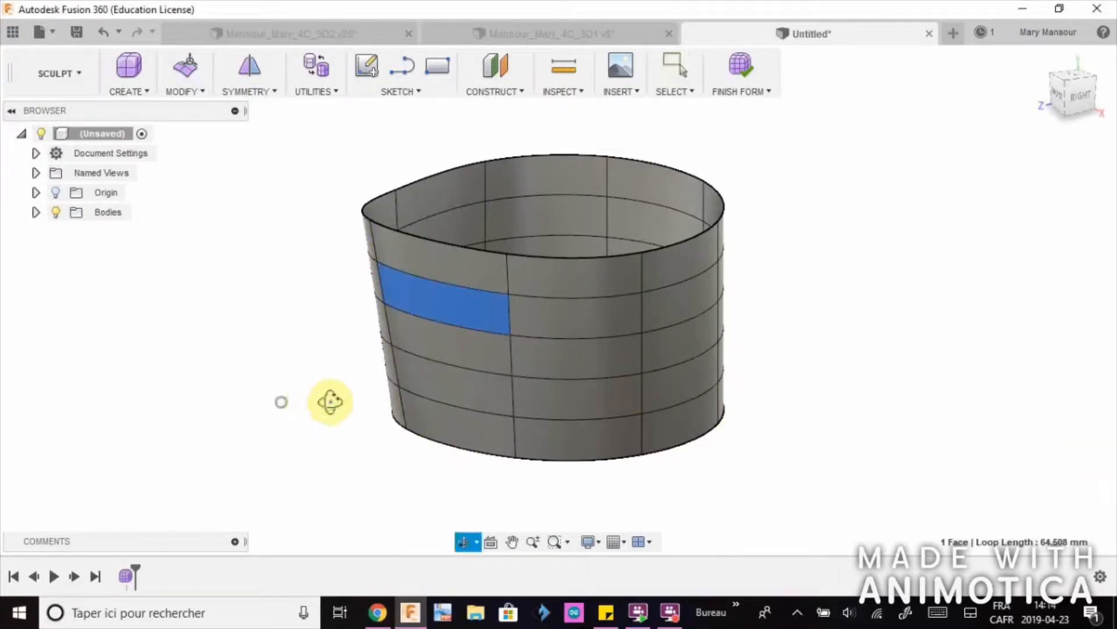
{"action": "middle_click_drag", "start_coordinate": [326, 400], "coordinate": [374, 375], "text": "shift"}
{"action": "left_click", "coordinate": [499, 267]}
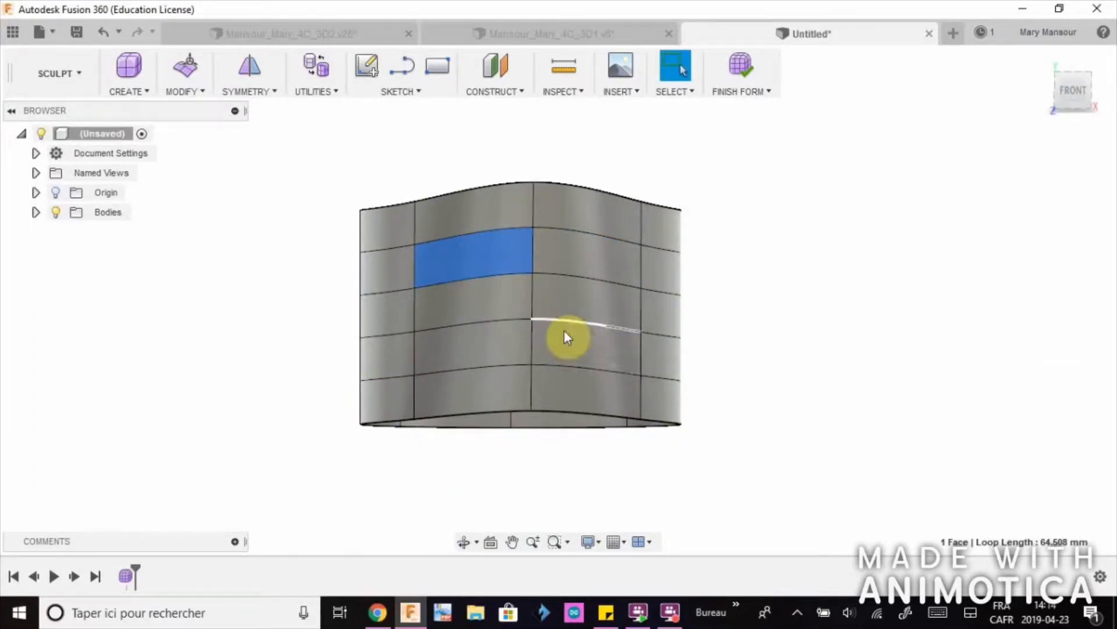
{"action": "left_click", "coordinate": [554, 263], "text": "shift"}
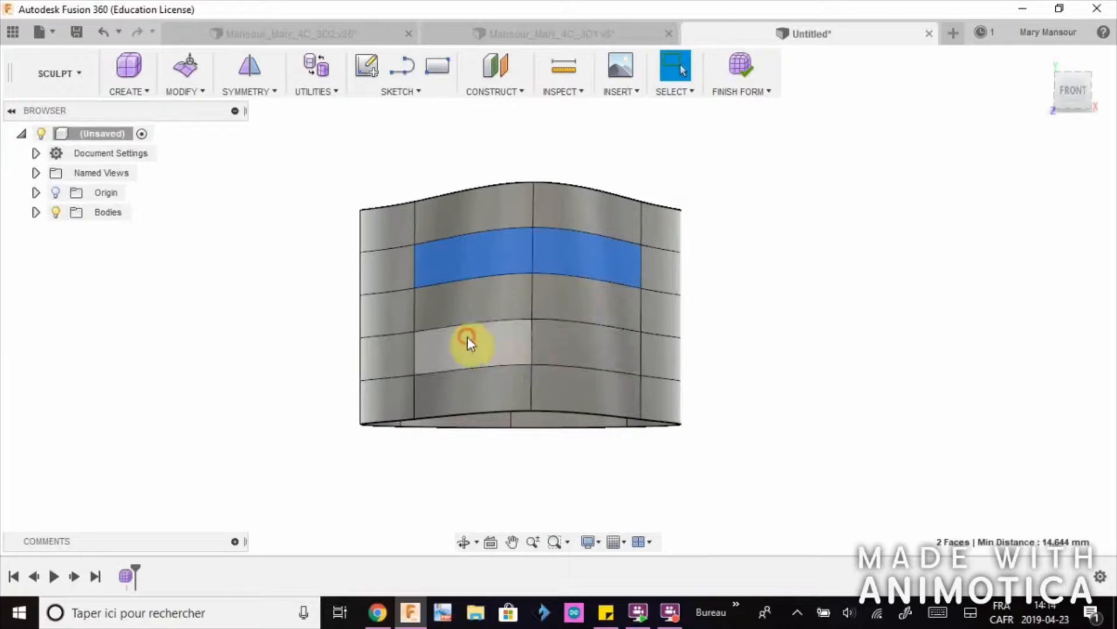
{"action": "left_click", "coordinate": [466, 342], "text": "shift"}
{"action": "left_click", "coordinate": [571, 349], "text": "shift"}
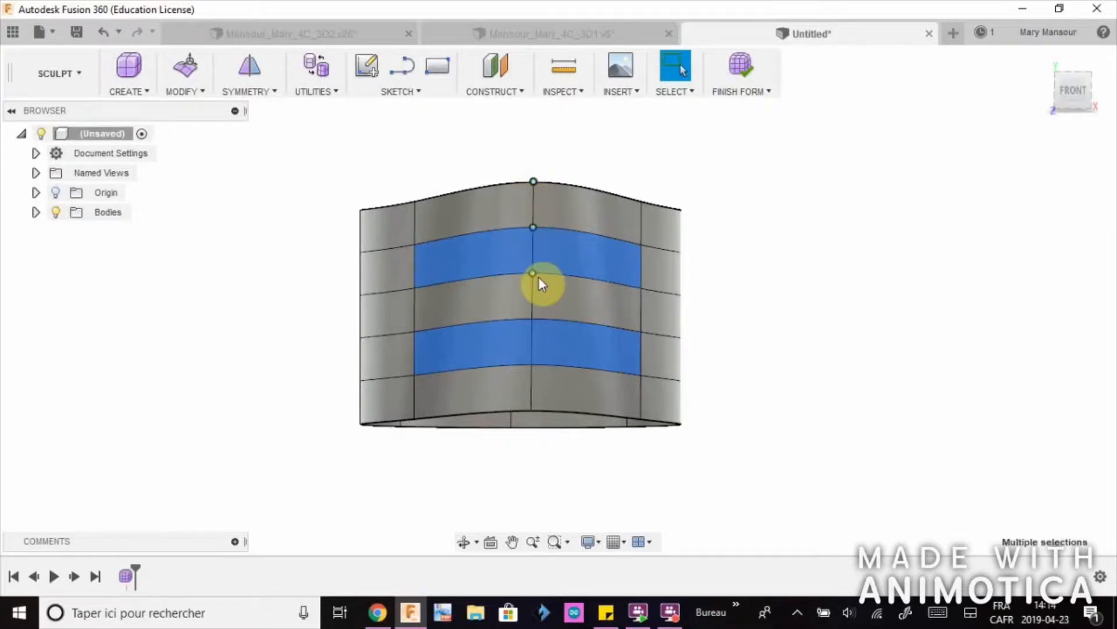
{"action": "left_click", "coordinate": [531, 317], "text": "ctrl"}
{"action": "left_click", "coordinate": [531, 365], "text": "ctrl"}
{"action": "left_click", "coordinate": [531, 410], "text": "ctrl"}
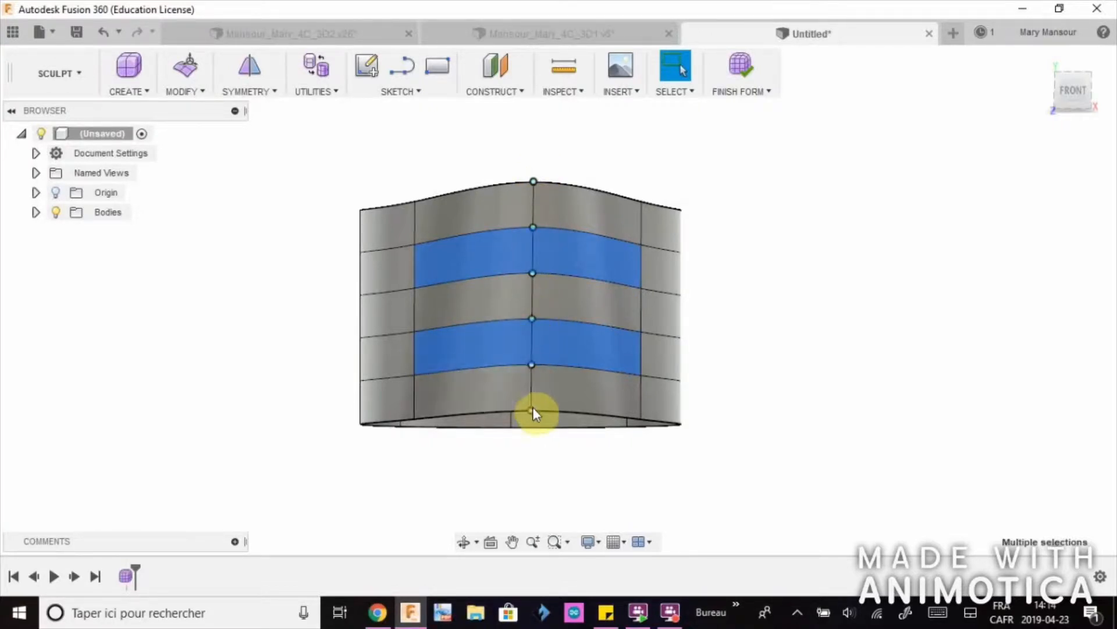
Using Edit Form, pull the four selected faces and six vertices 5 mm outward, accept the edit and clear the selection
{"action": "middle_click_drag", "start_coordinate": [781, 356], "coordinate": [640, 357]}
{"action": "right_click", "coordinate": [498, 264]}
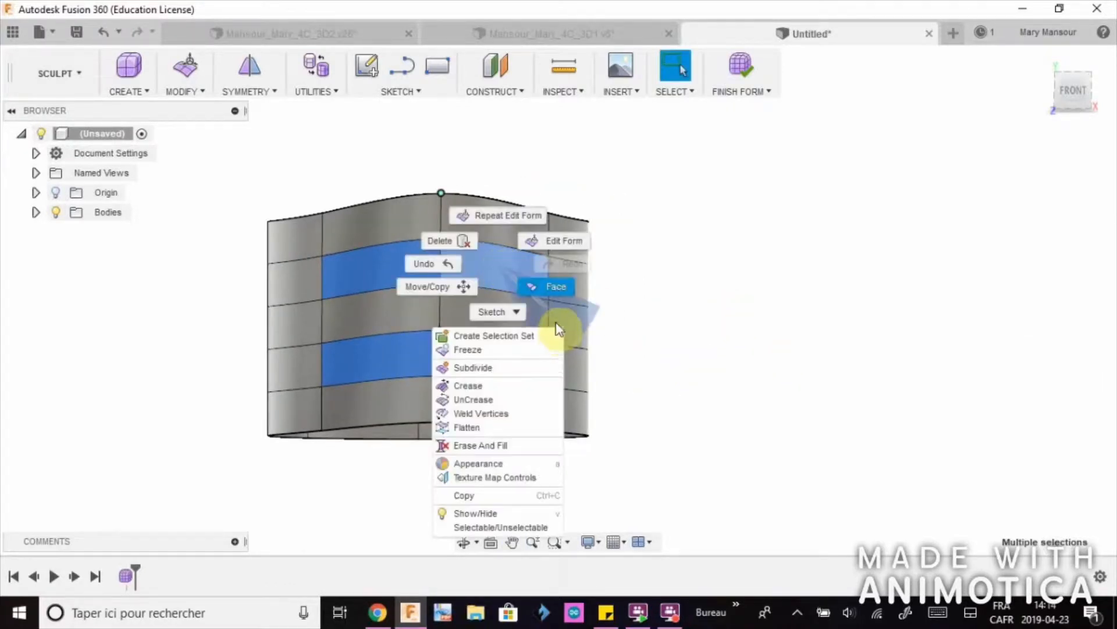
{"action": "left_click", "coordinate": [568, 241]}
{"action": "middle_click_drag", "start_coordinate": [808, 394], "coordinate": [687, 402], "text": "shift"}
{"action": "left_click_drag", "start_coordinate": [284, 332], "coordinate": [257, 337]}
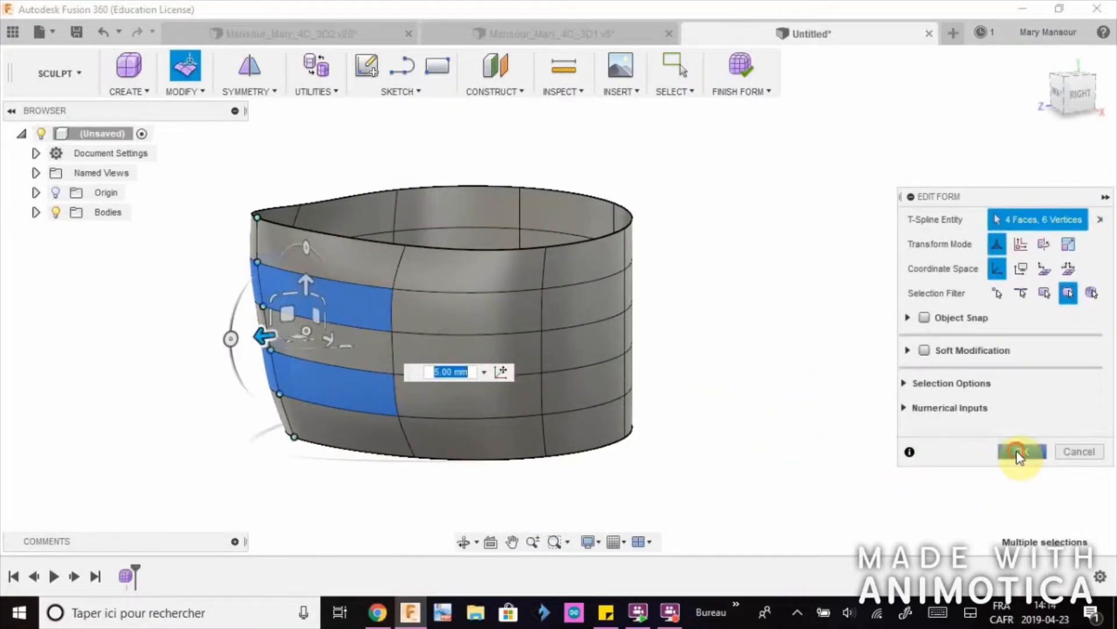
{"action": "left_click", "coordinate": [1018, 452]}
{"action": "middle_click_drag", "start_coordinate": [741, 433], "coordinate": [865, 424]}
{"action": "left_click", "coordinate": [897, 429]}
Finish the deformed cylinder form and return to the Model workspace
{"action": "mouse_move", "coordinate": [836, 506]}
{"action": "middle_mouse_down", "text": "shift"}
{"action": "mouse_move", "coordinate": [995, 471]}
{"action": "mouse_move", "coordinate": [756, 487]}
{"action": "mouse_move", "coordinate": [833, 496]}
{"action": "middle_mouse_up", "text": "shift"}
{"action": "scroll", "coordinate": [838, 493], "scroll_direction": "down", "scroll_amount": 3}
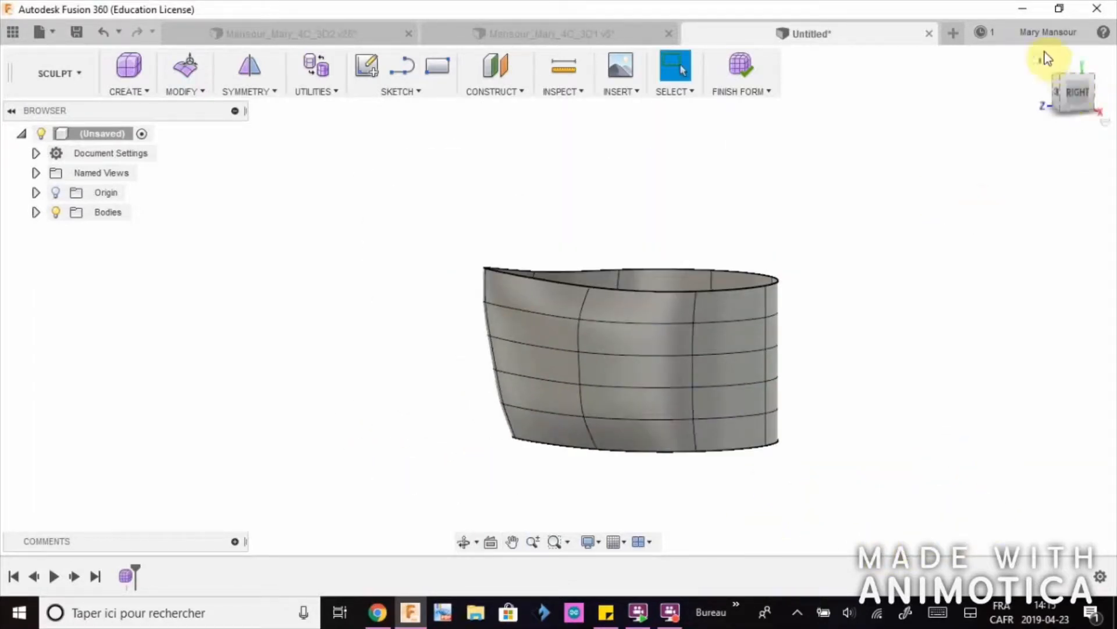
{"action": "left_click", "coordinate": [1039, 57]}
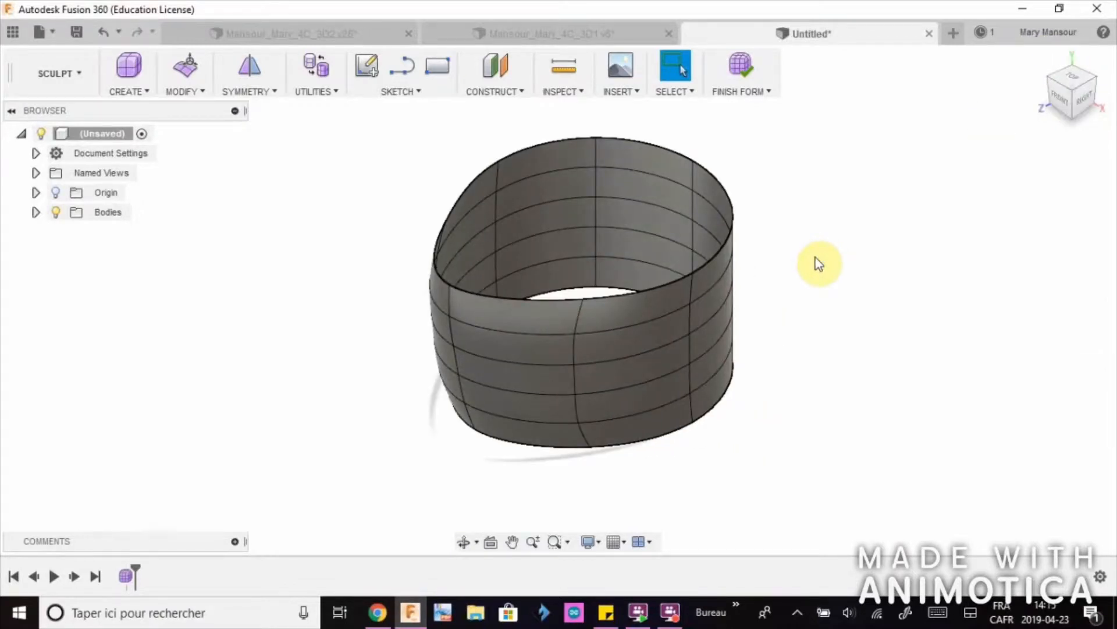
{"action": "middle_click_drag", "start_coordinate": [860, 333], "coordinate": [749, 319]}
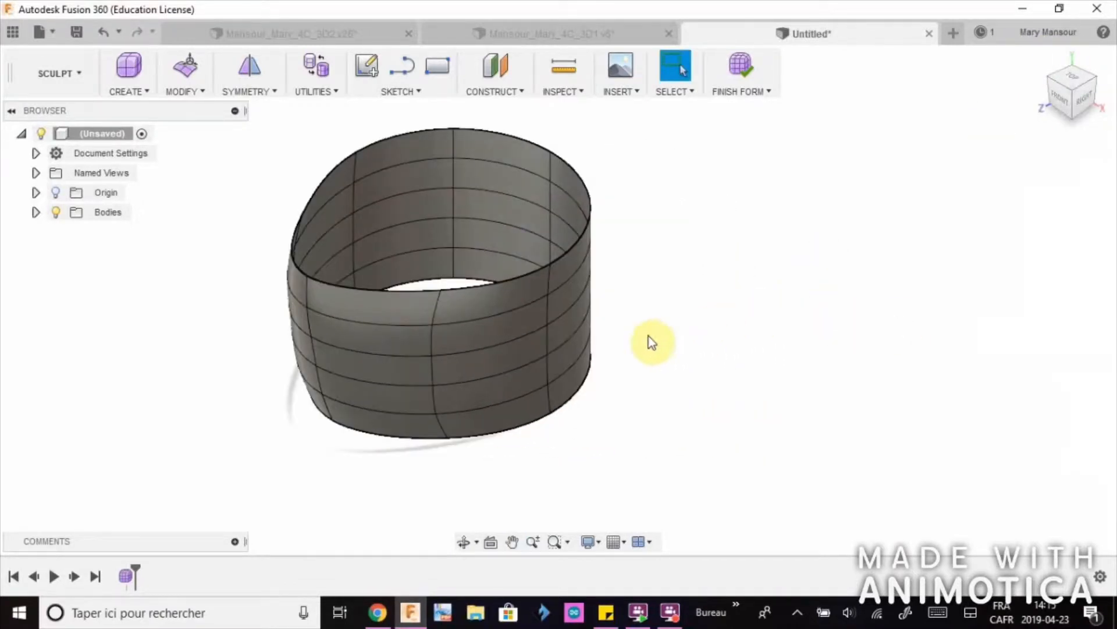
{"action": "left_click", "coordinate": [464, 541]}
{"action": "left_click_drag", "start_coordinate": [457, 501], "coordinate": [469, 464]}
{"action": "key", "text": "Escape"}
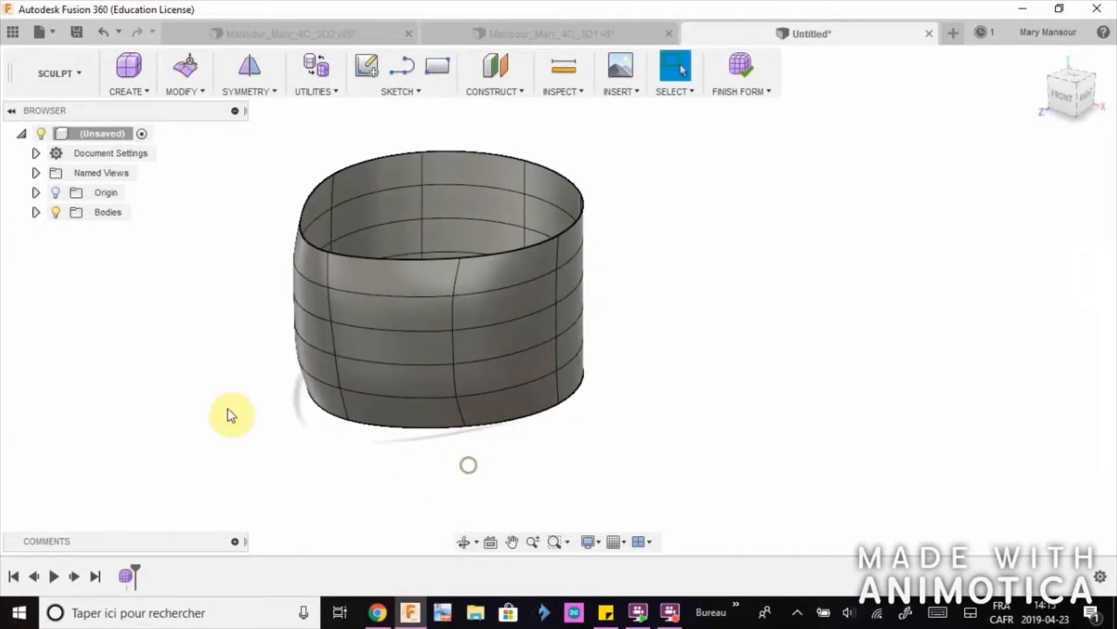
{"action": "left_click", "coordinate": [749, 63]}
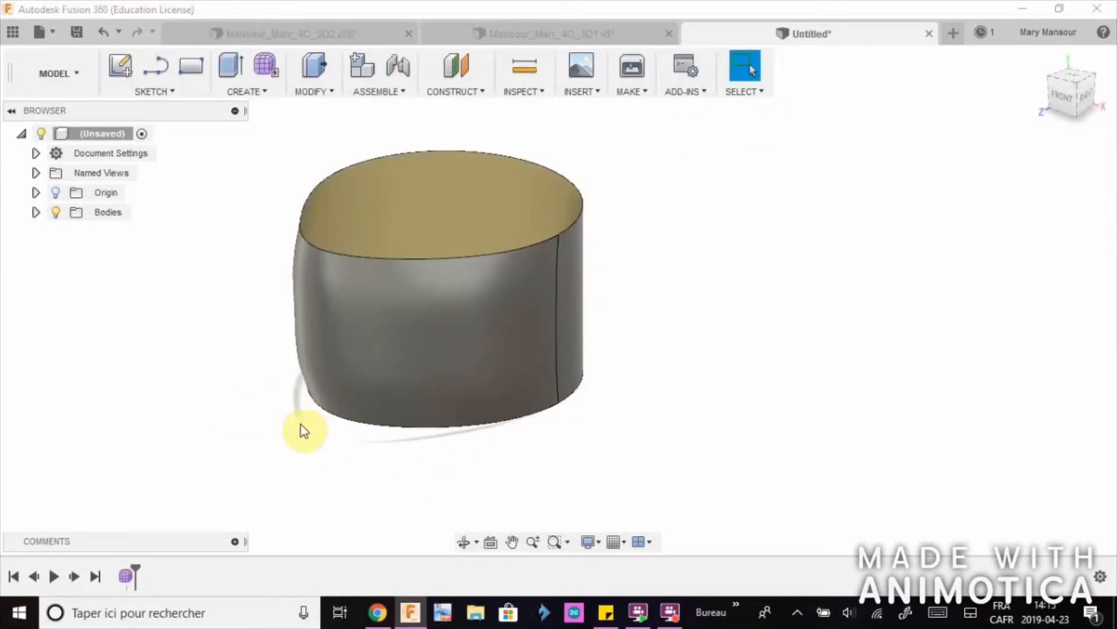
Reopen the Form1 feature for editing in the Sculpt workspace
{"action": "mouse_move", "coordinate": [430, 449]}
{"action": "middle_mouse_down", "text": "shift"}
{"action": "mouse_move", "coordinate": [410, 389]}
{"action": "mouse_move", "coordinate": [533, 382]}
{"action": "mouse_move", "coordinate": [507, 434]}
{"action": "mouse_move", "coordinate": [426, 436]}
{"action": "middle_mouse_up", "text": "shift"}
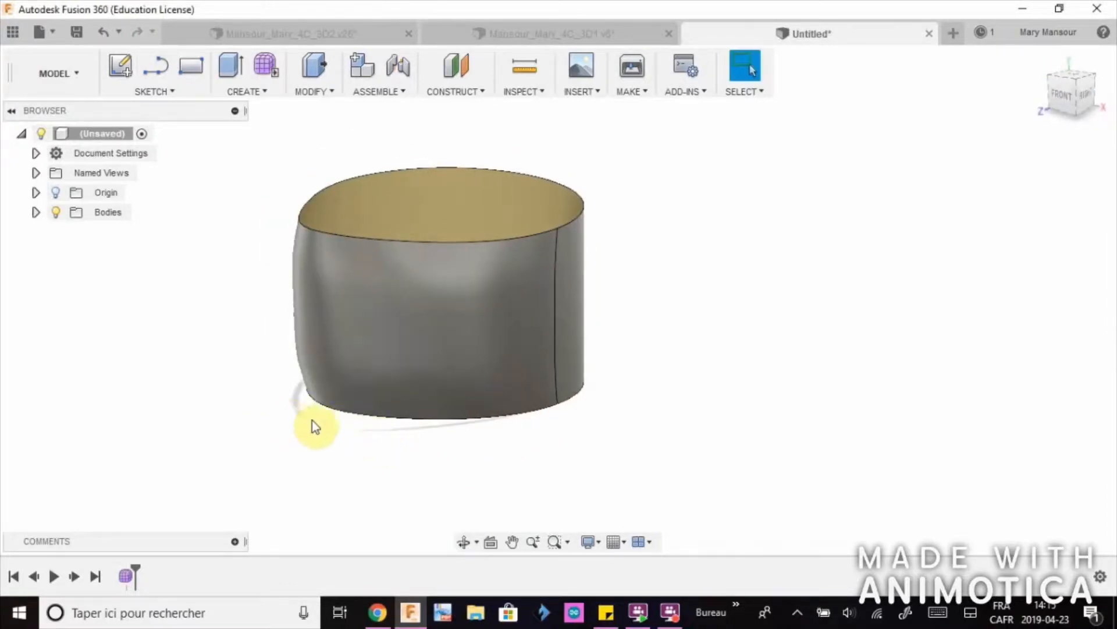
{"action": "middle_click_drag", "start_coordinate": [316, 414], "coordinate": [280, 411], "text": "shift"}
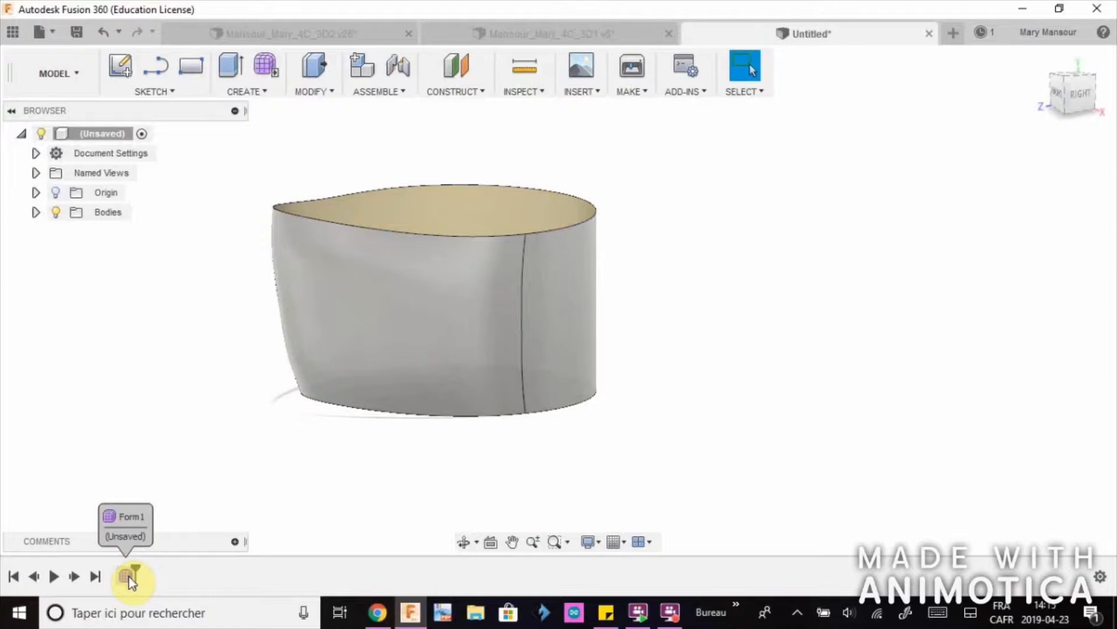
{"action": "double_click", "coordinate": [128, 576]}
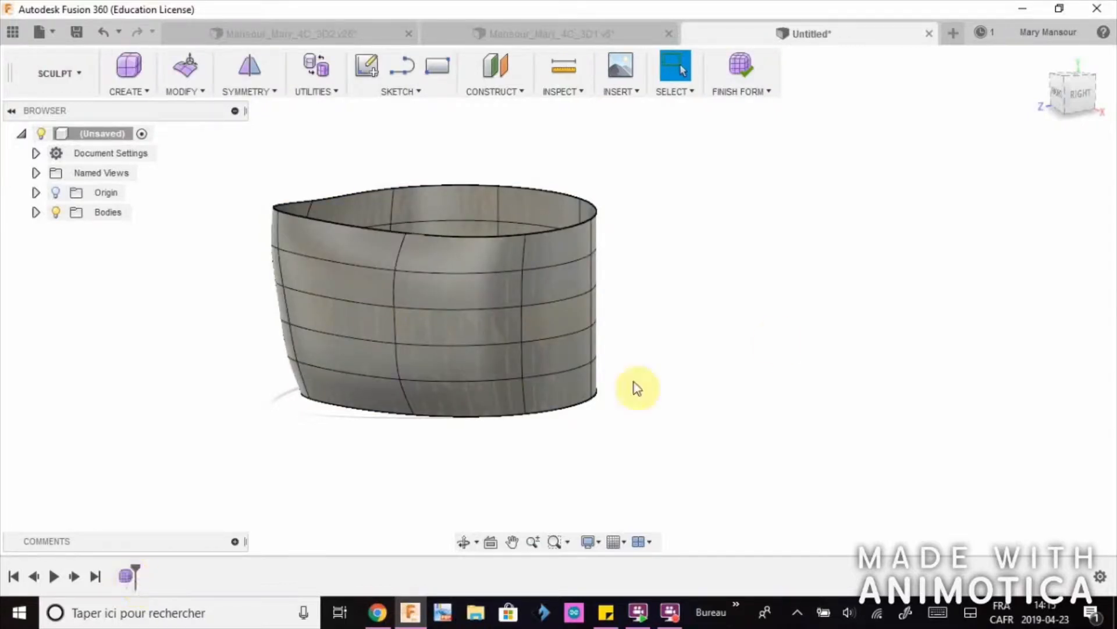
Finish the form to return to the Model workspace and reopen the Form1 feature for editing
{"action": "left_click", "coordinate": [736, 65]}
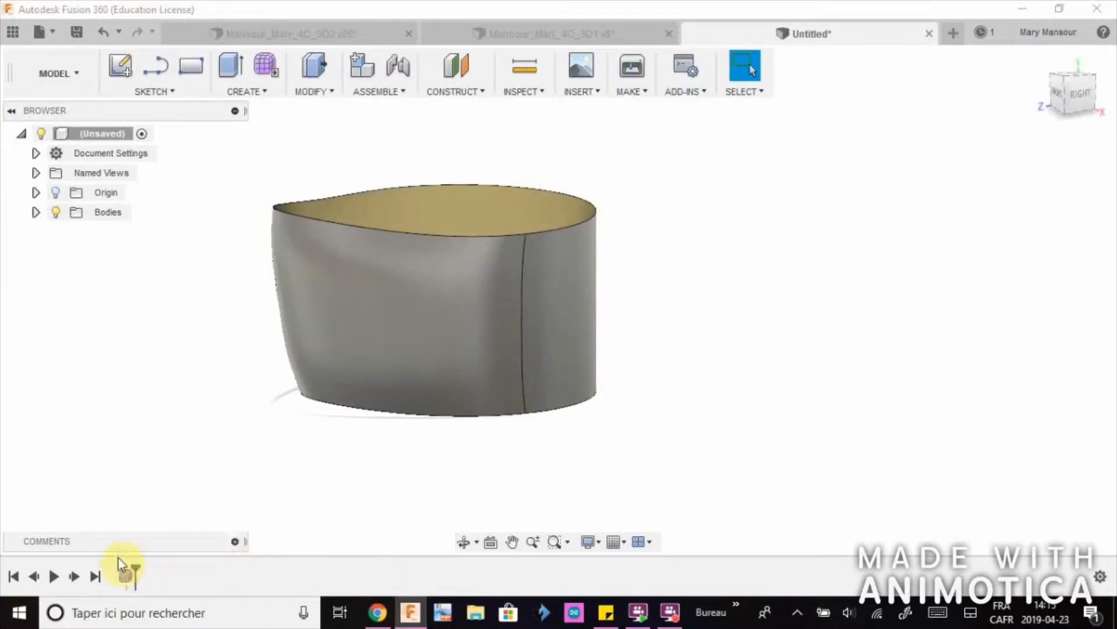
{"action": "right_click", "coordinate": [126, 578]}
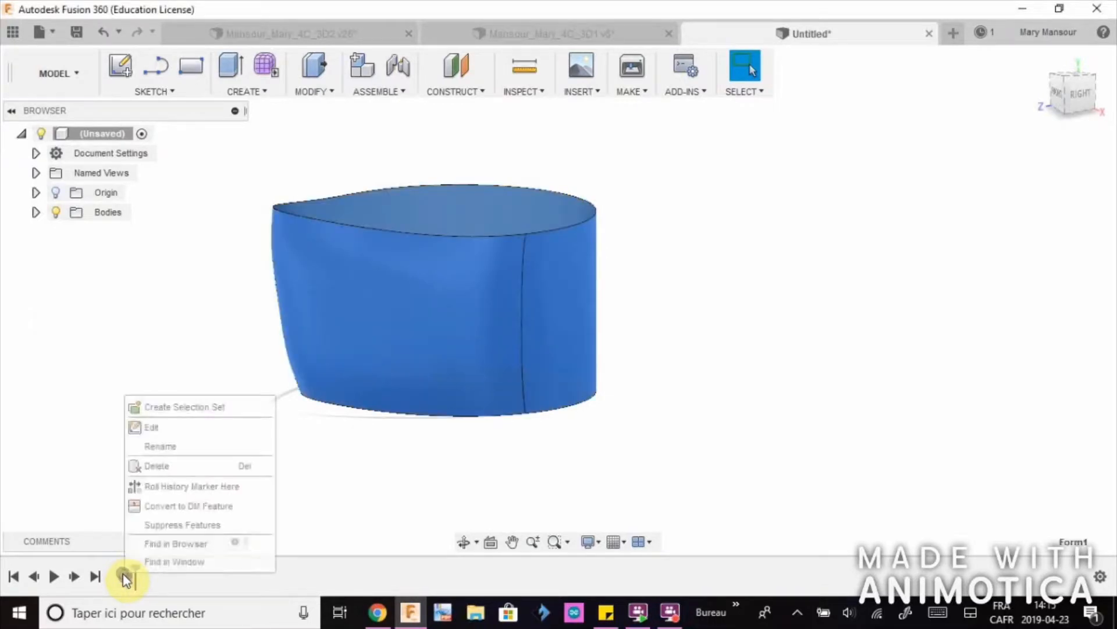
{"action": "left_click", "coordinate": [170, 427]}
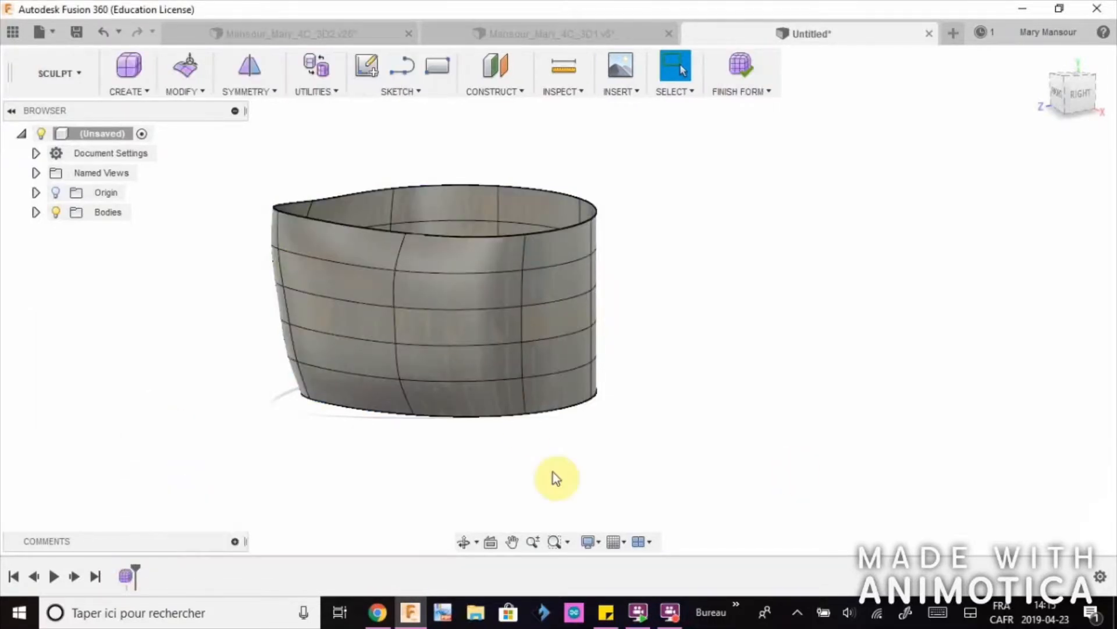
Start a center-type box form on the horizontal origin plane beside the cylinder, with a base about 38 mm by 33 mm
{"action": "middle_click_drag", "start_coordinate": [546, 445], "coordinate": [576, 475], "text": "shift"}
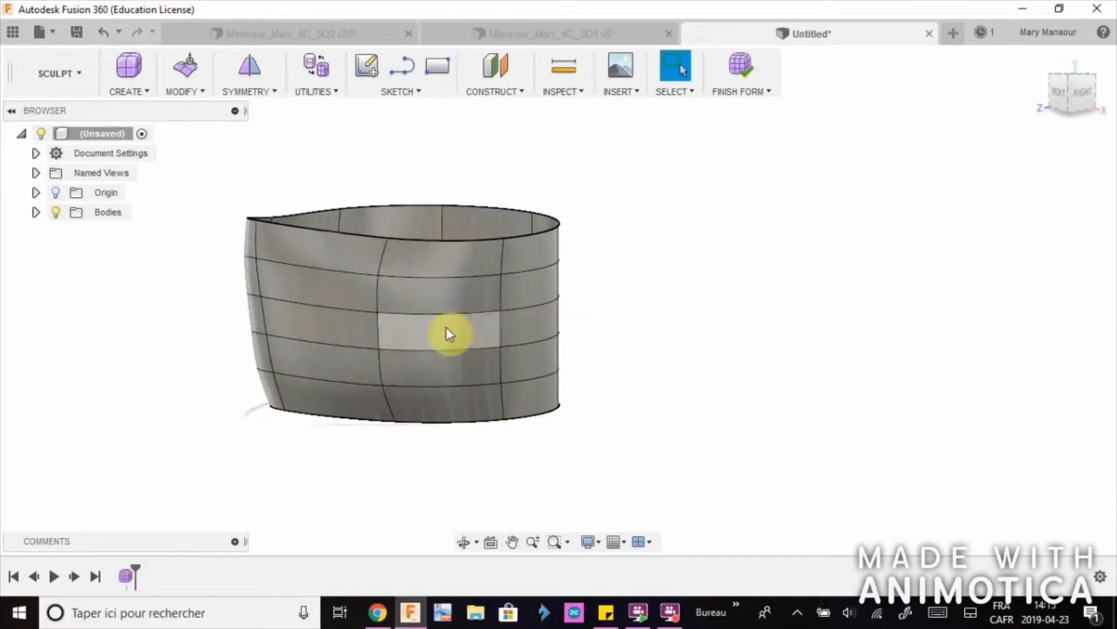
{"action": "left_click", "coordinate": [127, 91]}
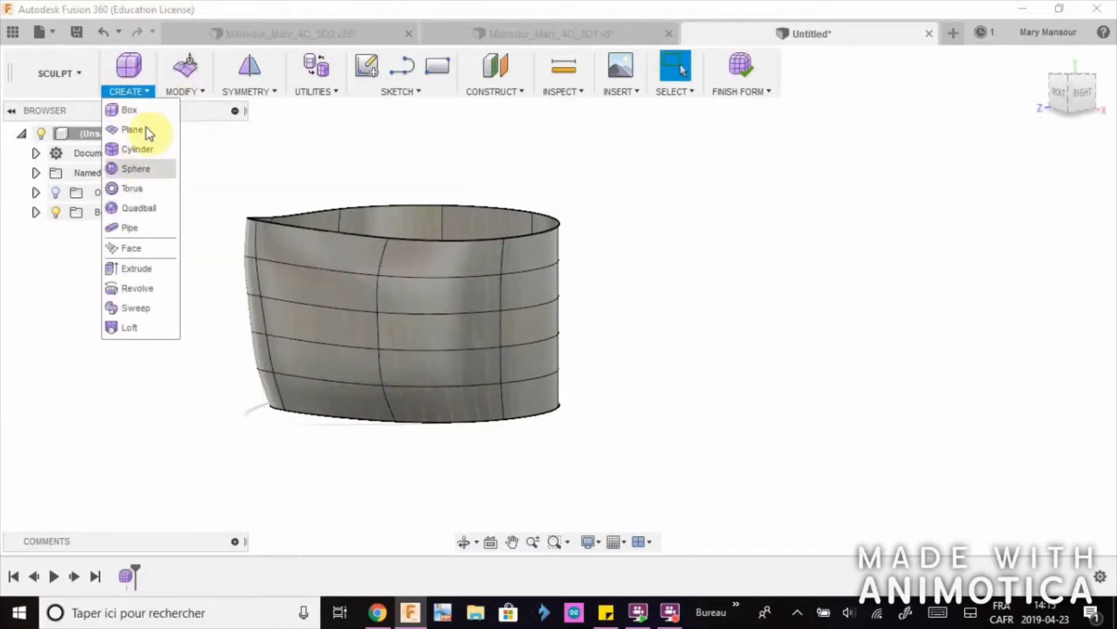
{"action": "left_click", "coordinate": [129, 110]}
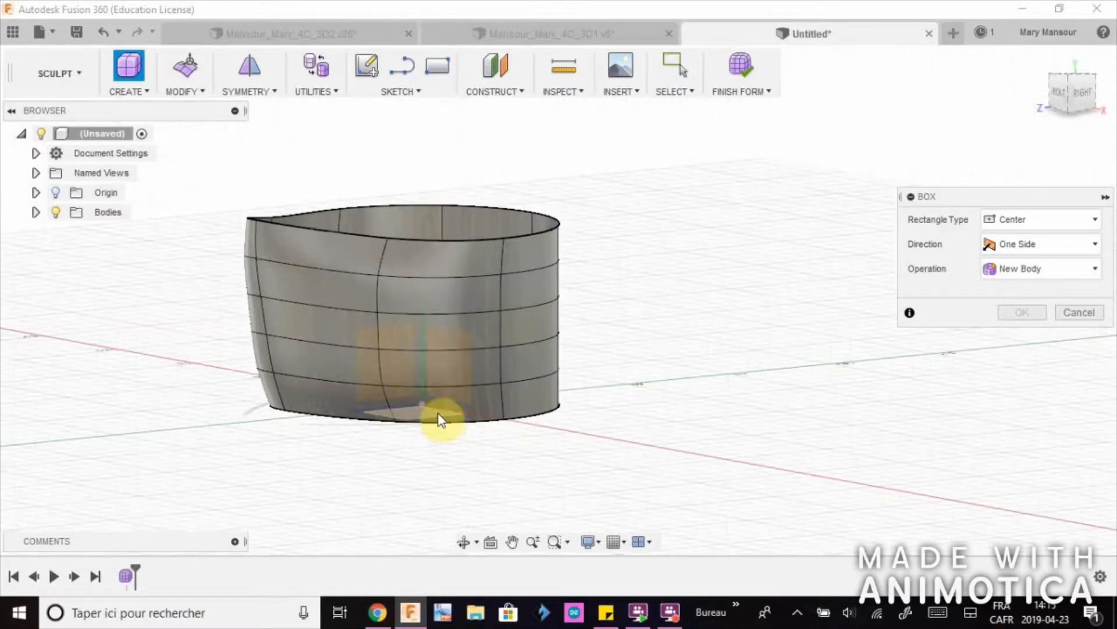
{"action": "left_click", "coordinate": [428, 420]}
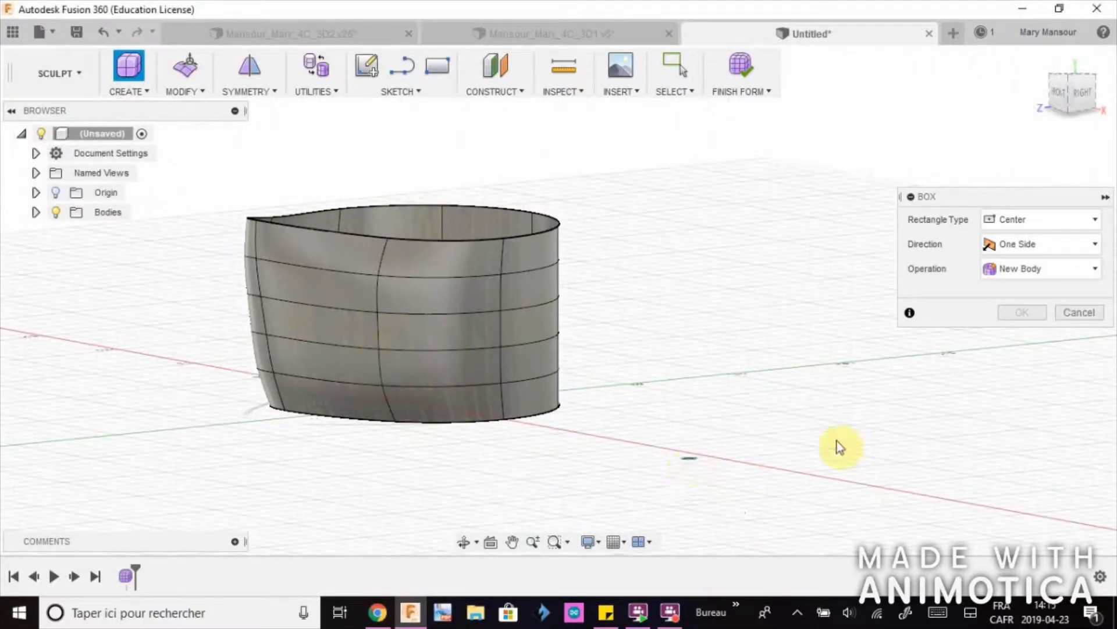
{"action": "left_click", "coordinate": [1039, 60]}
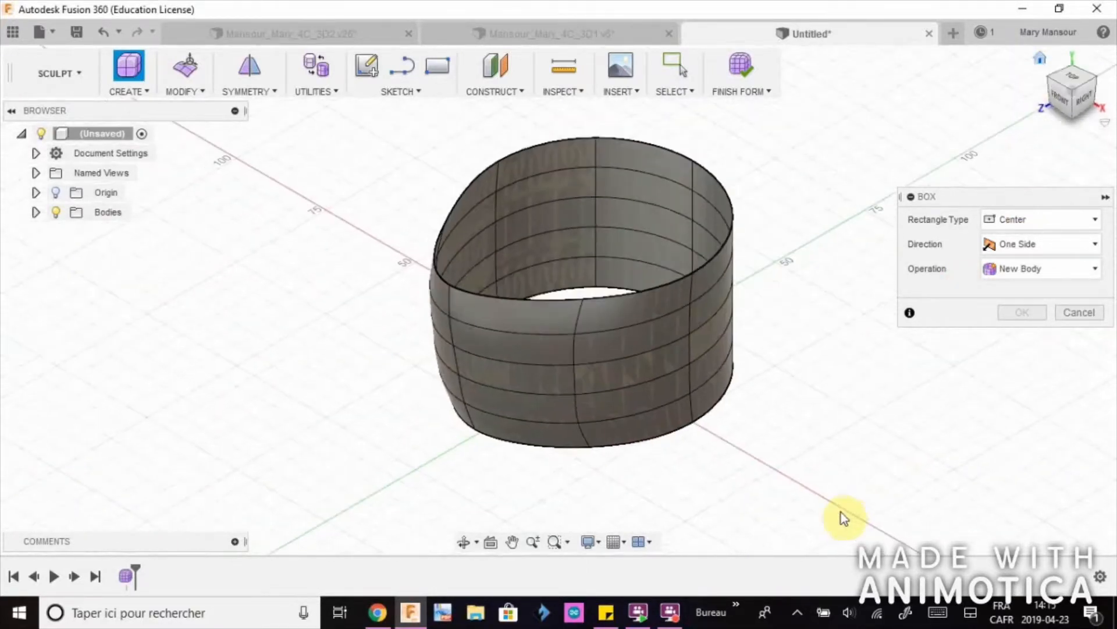
{"action": "middle_click_drag", "start_coordinate": [887, 488], "coordinate": [703, 376]}
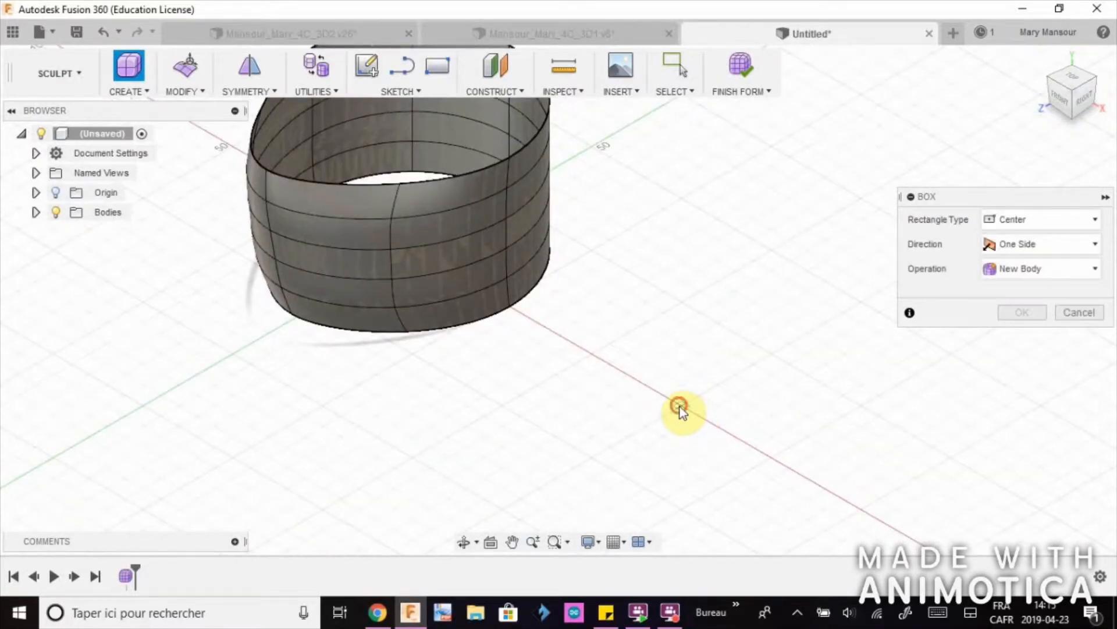
{"action": "left_click", "coordinate": [681, 406]}
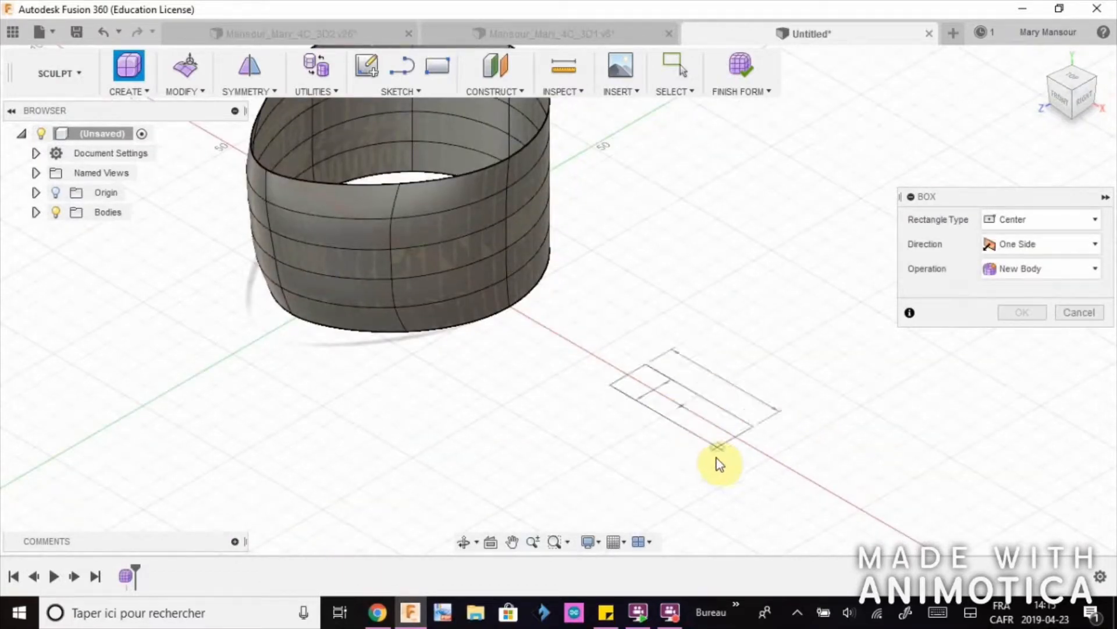
{"action": "left_click", "coordinate": [690, 480]}
Set the box's height to 25 mm, its length to 50 mm and its width to -50 mm
{"action": "left_click_drag", "start_coordinate": [682, 320], "coordinate": [671, 282]}
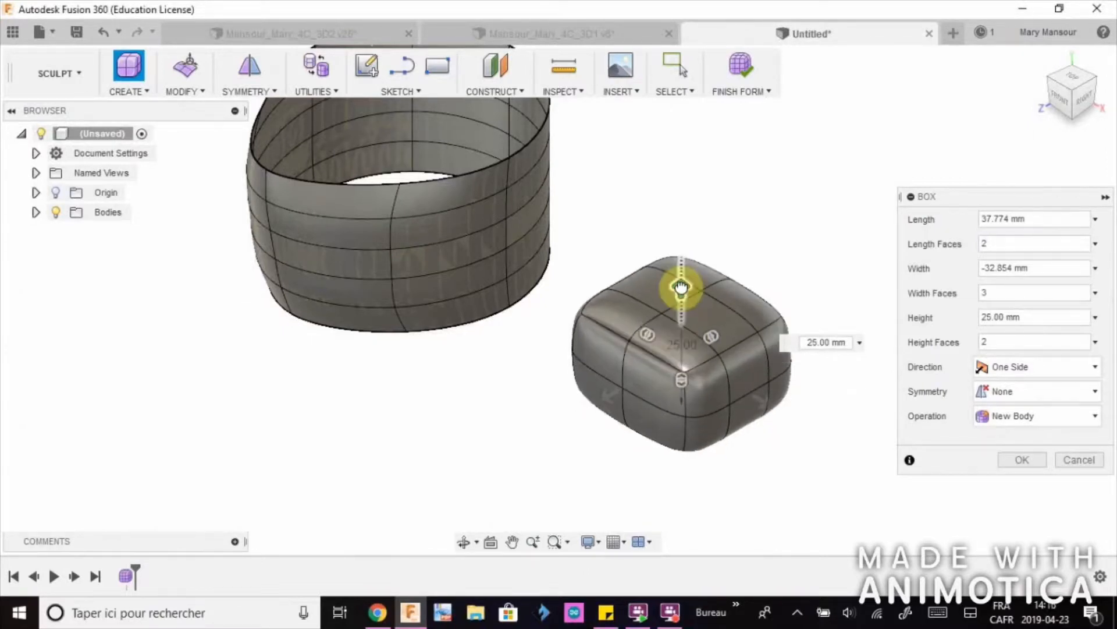
{"action": "left_click_drag", "start_coordinate": [753, 400], "coordinate": [776, 426]}
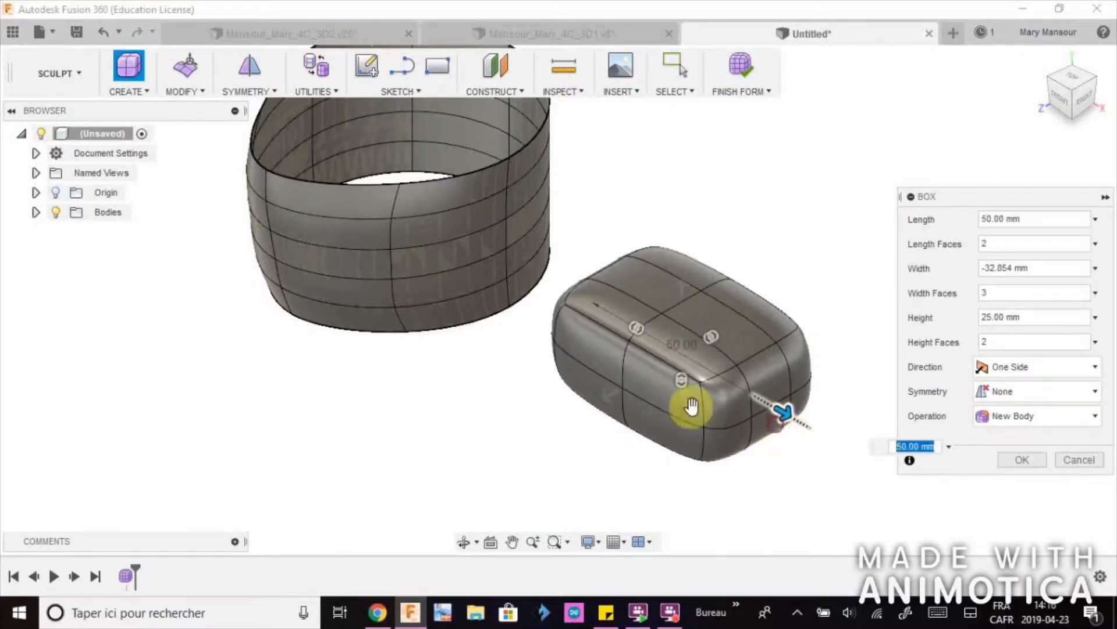
{"action": "left_click_drag", "start_coordinate": [587, 410], "coordinate": [617, 440]}
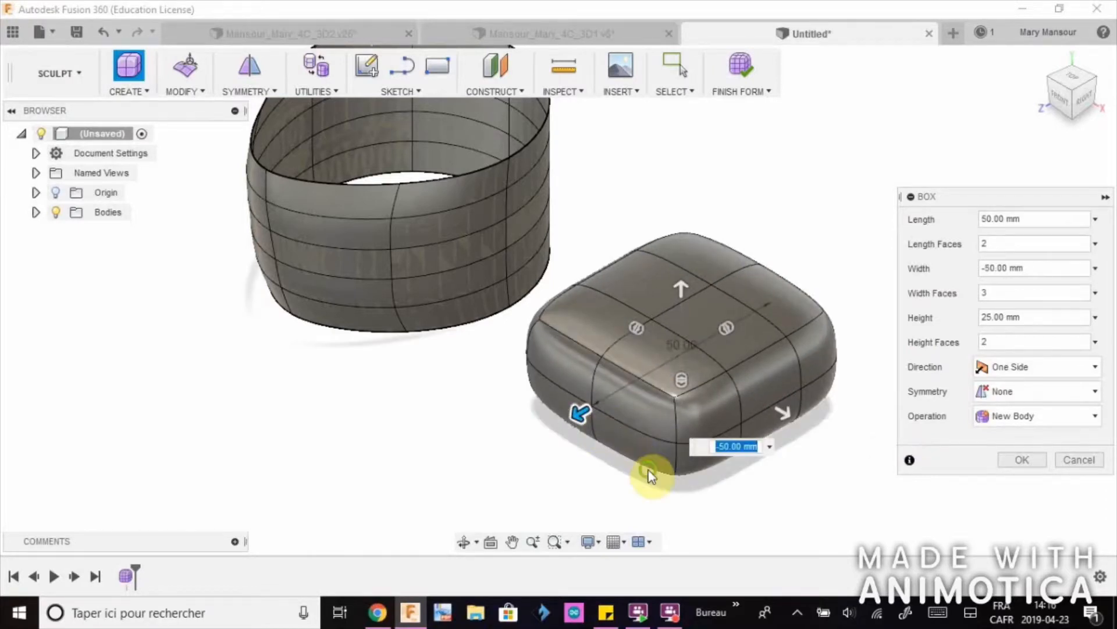
Set the box's face counts to 3 in height, 3 in width and 4 in length
{"action": "middle_click_drag", "start_coordinate": [650, 475], "coordinate": [724, 425], "text": "shift"}
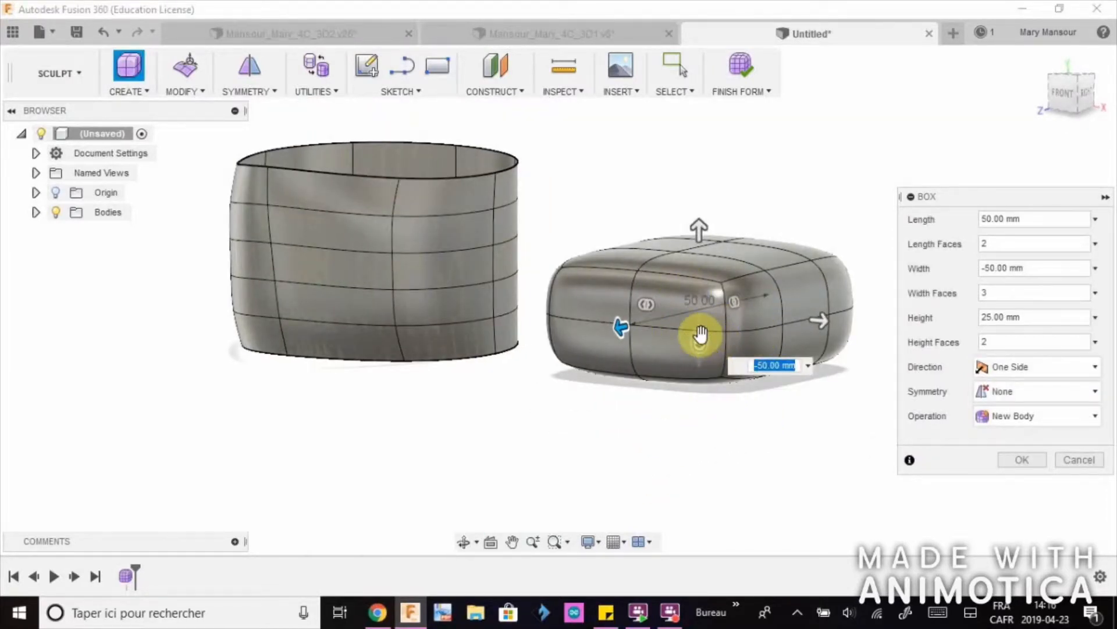
{"action": "left_click", "coordinate": [700, 342]}
{"action": "mouse_move", "coordinate": [700, 348]}
{"action": "left_mouse_down"}
{"action": "mouse_move", "coordinate": [703, 330]}
{"action": "mouse_move", "coordinate": [702, 342]}
{"action": "left_mouse_up"}
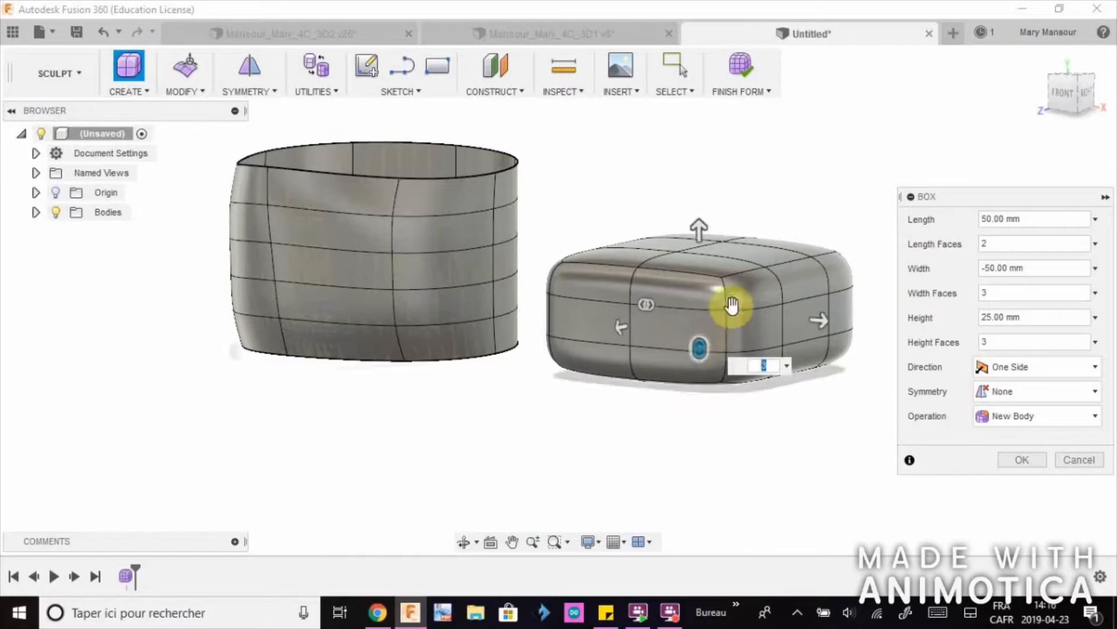
{"action": "mouse_move", "coordinate": [738, 305]}
{"action": "left_mouse_down"}
{"action": "mouse_move", "coordinate": [756, 295]}
{"action": "mouse_move", "coordinate": [725, 309]}
{"action": "mouse_move", "coordinate": [743, 303]}
{"action": "left_mouse_up"}
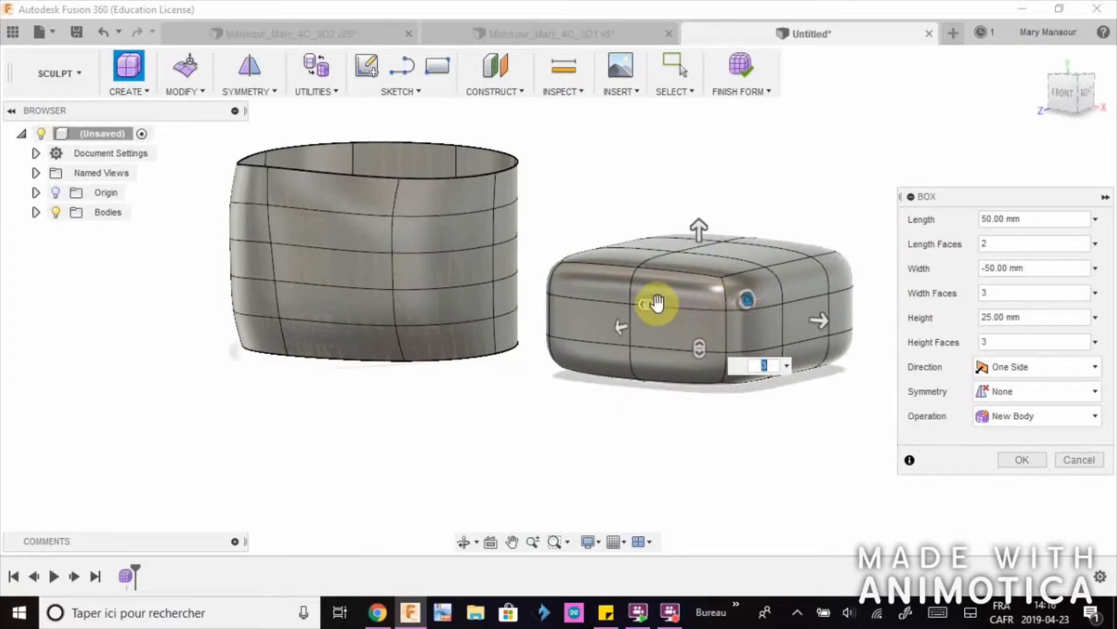
{"action": "mouse_move", "coordinate": [650, 303]}
{"action": "left_mouse_down"}
{"action": "mouse_move", "coordinate": [655, 285]}
{"action": "mouse_move", "coordinate": [693, 302]}
{"action": "mouse_move", "coordinate": [654, 297]}
{"action": "left_mouse_up"}
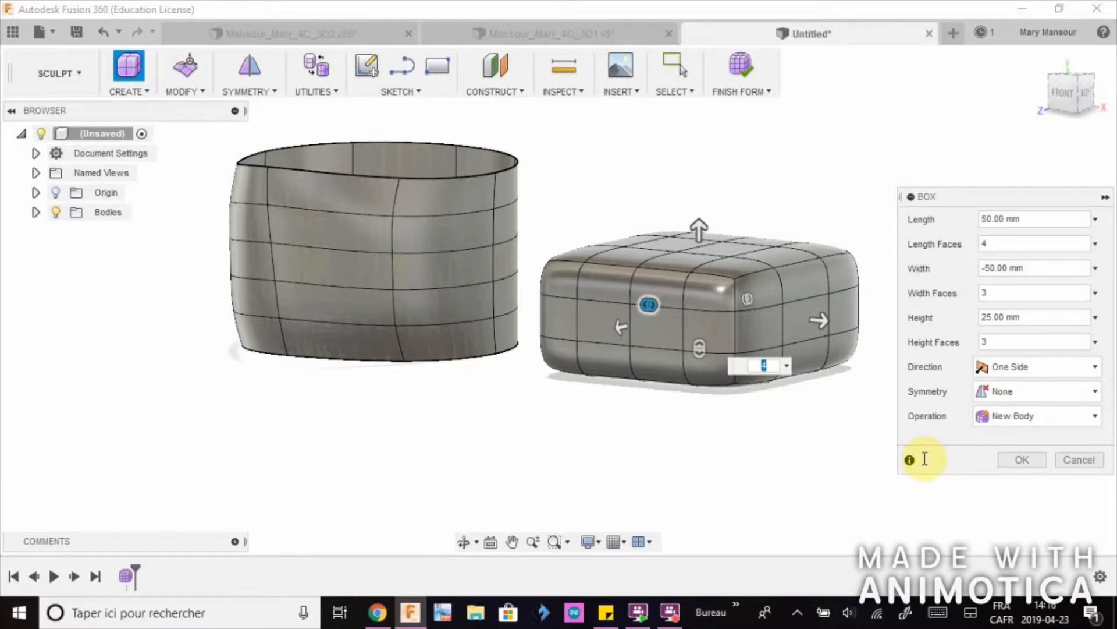
Try 35 length faces on the box, set the count back to 4 and create the box
{"action": "left_click_drag", "start_coordinate": [653, 305], "coordinate": [866, 364]}
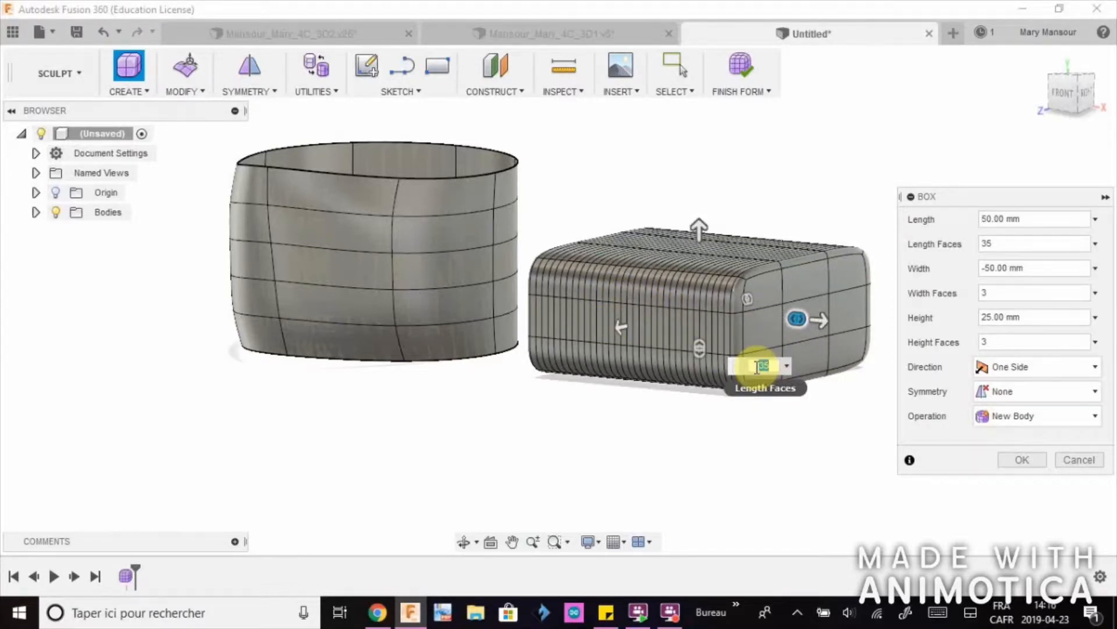
{"action": "key", "text": "Return"}
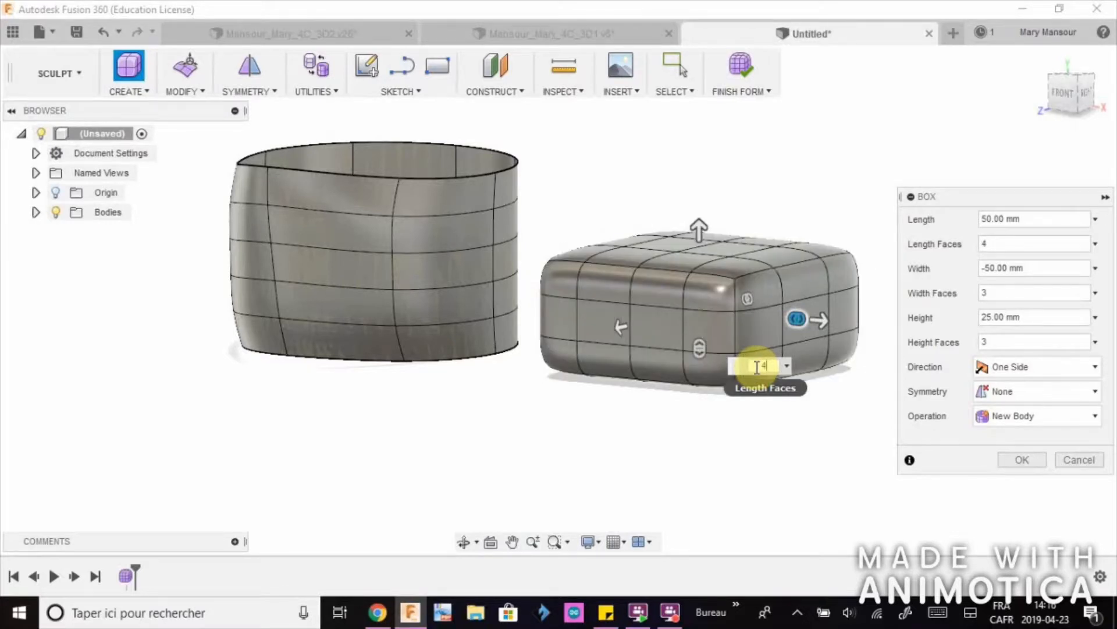
{"action": "key", "text": "Return"}
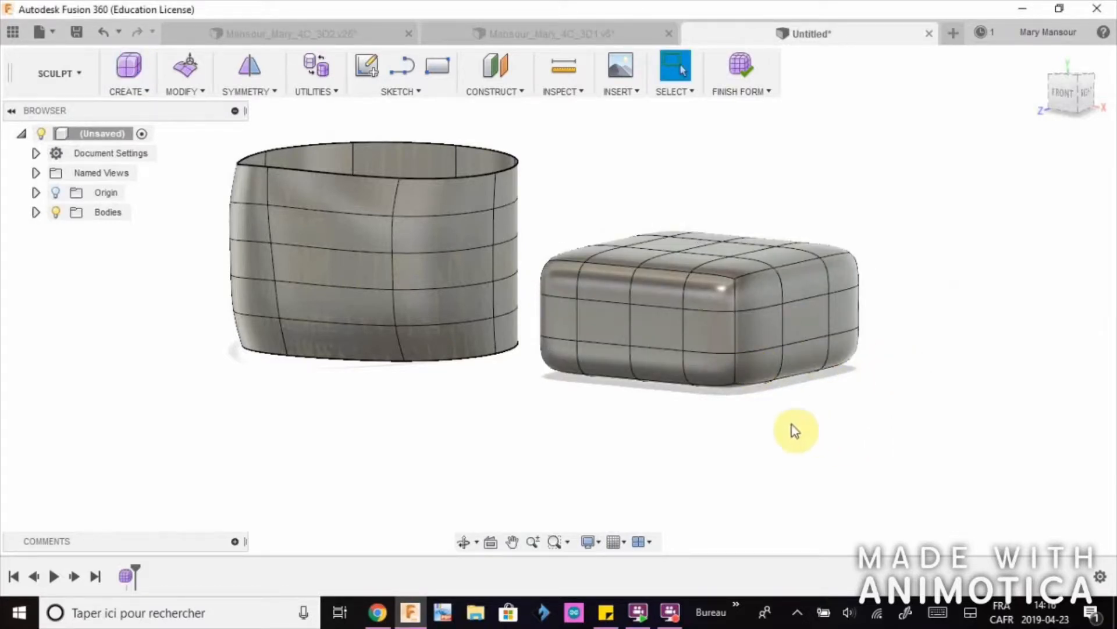
{"action": "mouse_move", "coordinate": [706, 429]}
{"action": "middle_mouse_down", "text": "shift"}
{"action": "mouse_move", "coordinate": [724, 456]}
{"action": "mouse_move", "coordinate": [706, 429]}
{"action": "mouse_move", "coordinate": [688, 288]}
{"action": "middle_mouse_up", "text": "shift"}
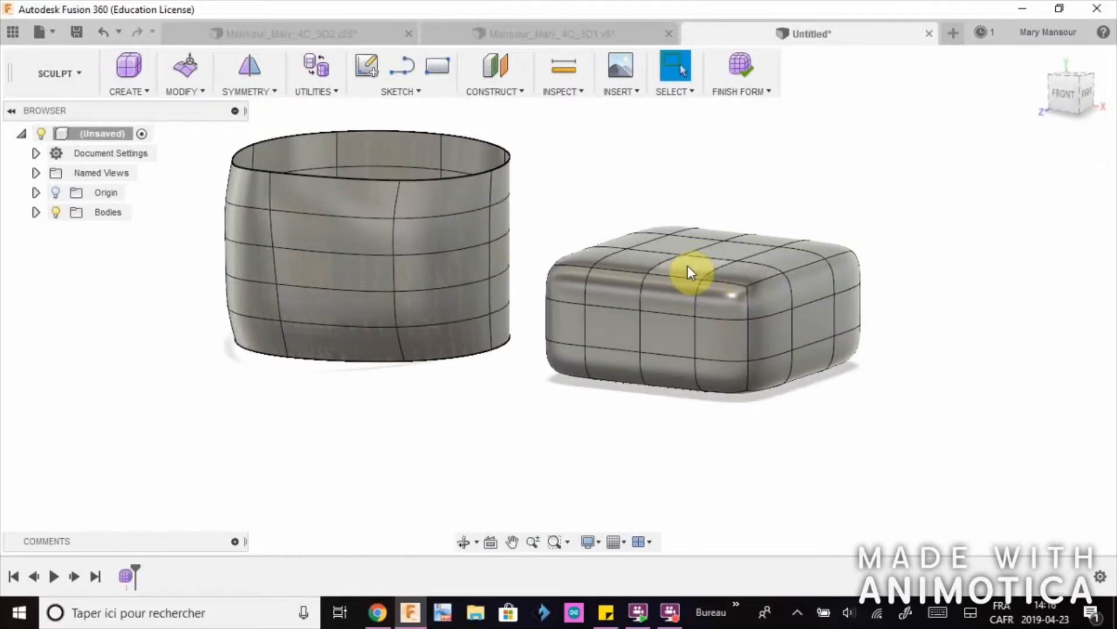
{"action": "left_click", "coordinate": [687, 265]}
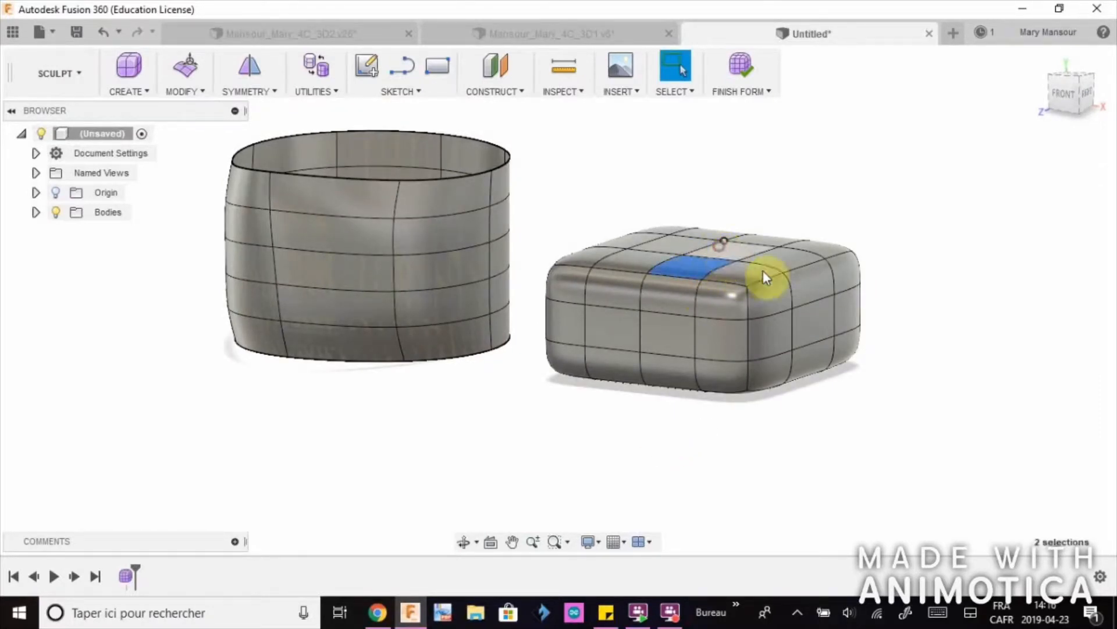
{"action": "left_click", "coordinate": [882, 381]}
Select all twelve faces on top of the box together with the central edge between its two middle faces
{"action": "middle_click_drag", "start_coordinate": [693, 355], "coordinate": [730, 439], "text": "shift"}
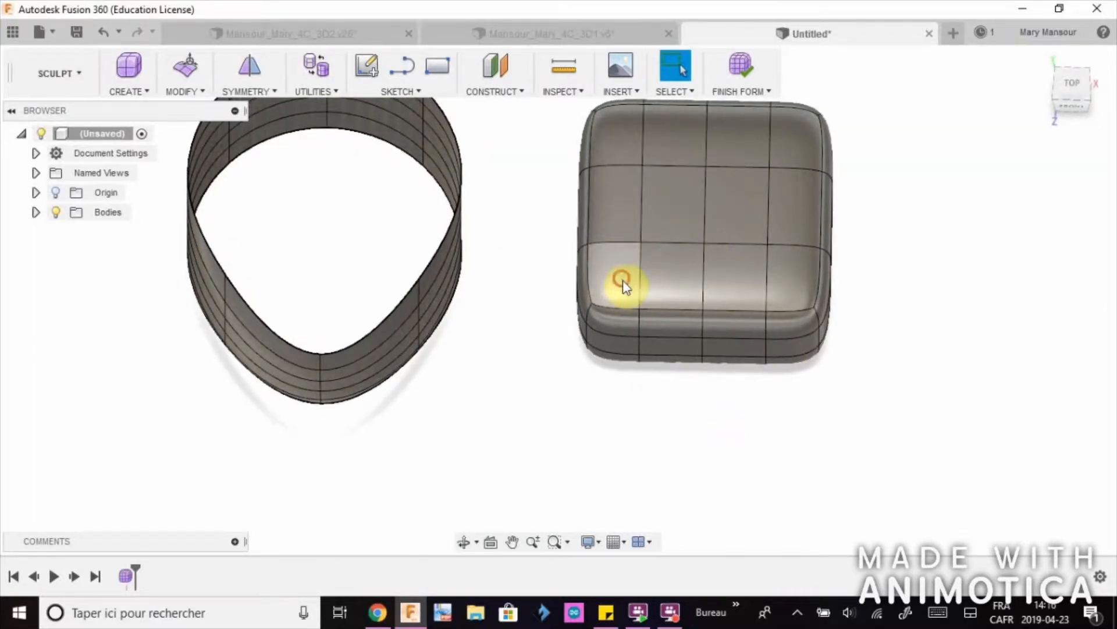
{"action": "left_click_drag", "start_coordinate": [623, 284], "coordinate": [784, 271]}
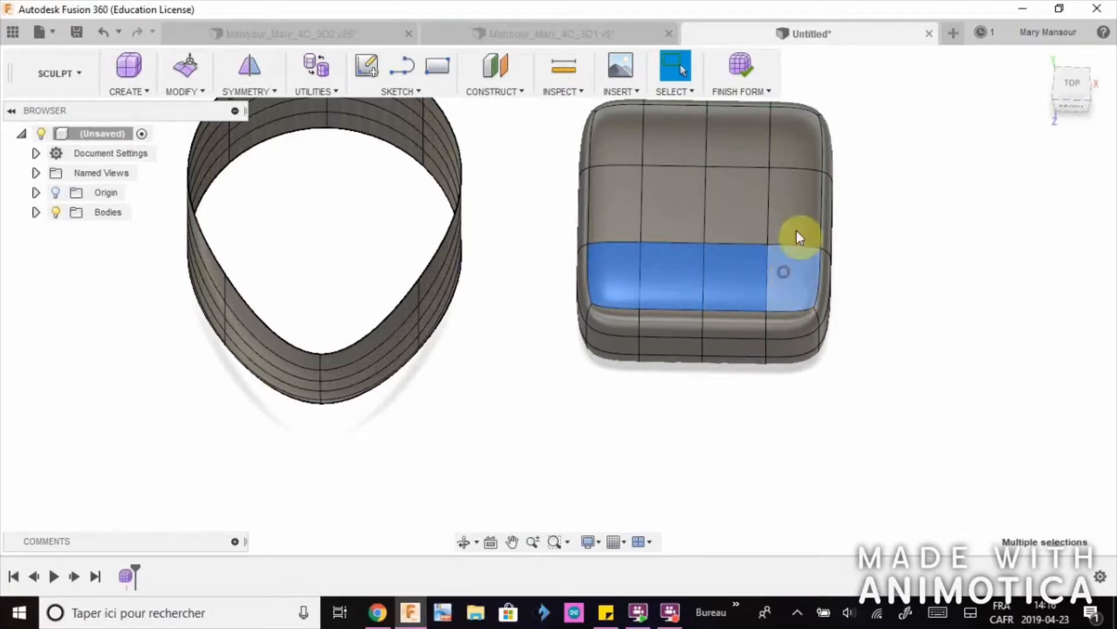
{"action": "mouse_move", "coordinate": [796, 229]}
{"action": "left_mouse_down"}
{"action": "mouse_move", "coordinate": [627, 207]}
{"action": "mouse_move", "coordinate": [630, 135]}
{"action": "left_mouse_up"}
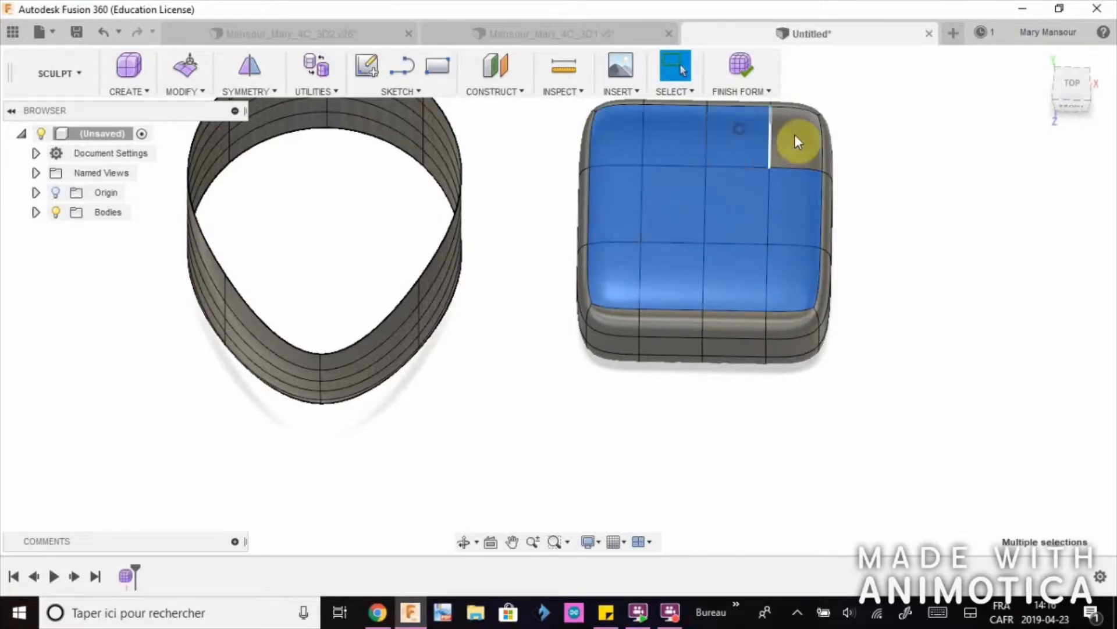
{"action": "left_click_drag", "start_coordinate": [795, 136], "coordinate": [706, 211]}
{"action": "left_click", "coordinate": [700, 215], "text": "ctrl"}
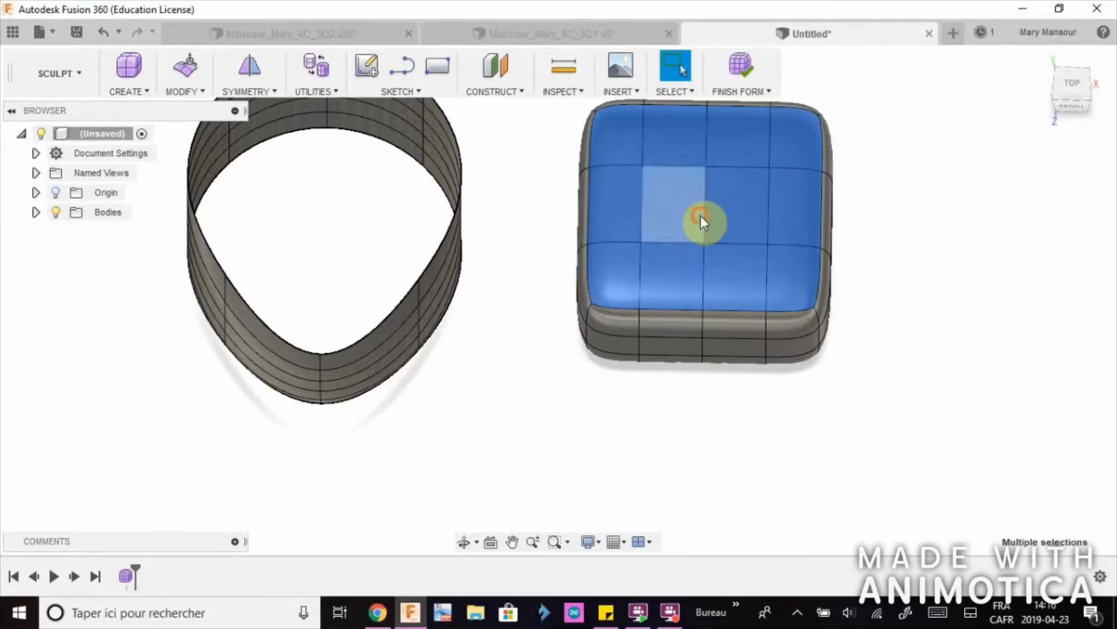
{"action": "left_click", "coordinate": [706, 212], "text": "ctrl"}
{"action": "left_click", "coordinate": [689, 204], "text": "ctrl"}
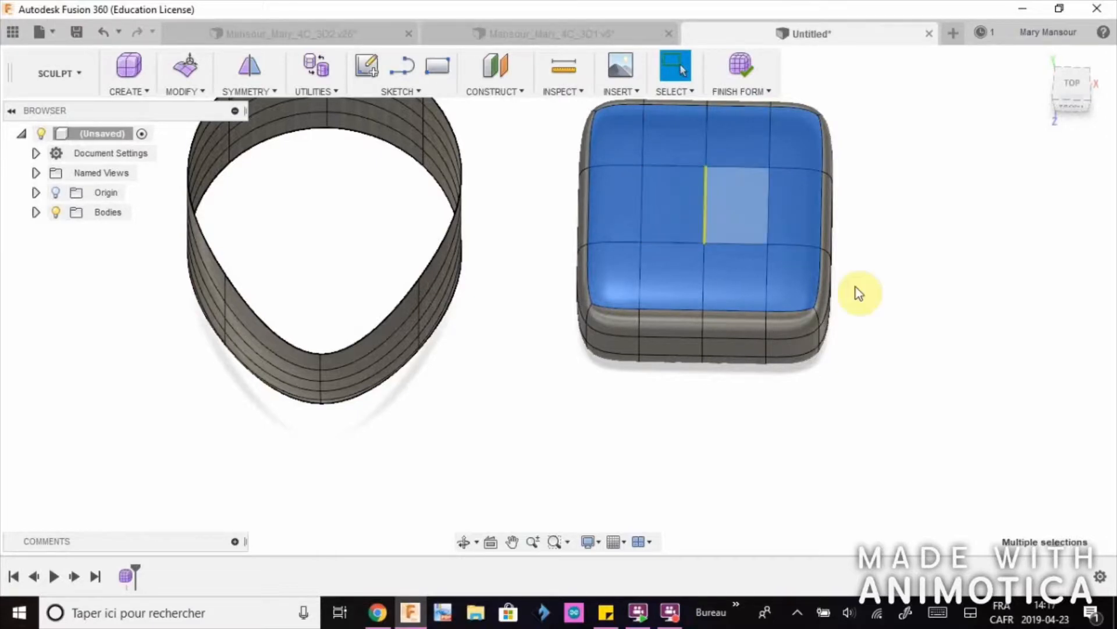
Using Edit Form, raise the twelve selected top faces and central edge 15 mm and accept the edit
{"action": "middle_click_drag", "start_coordinate": [889, 407], "coordinate": [855, 364], "text": "shift"}
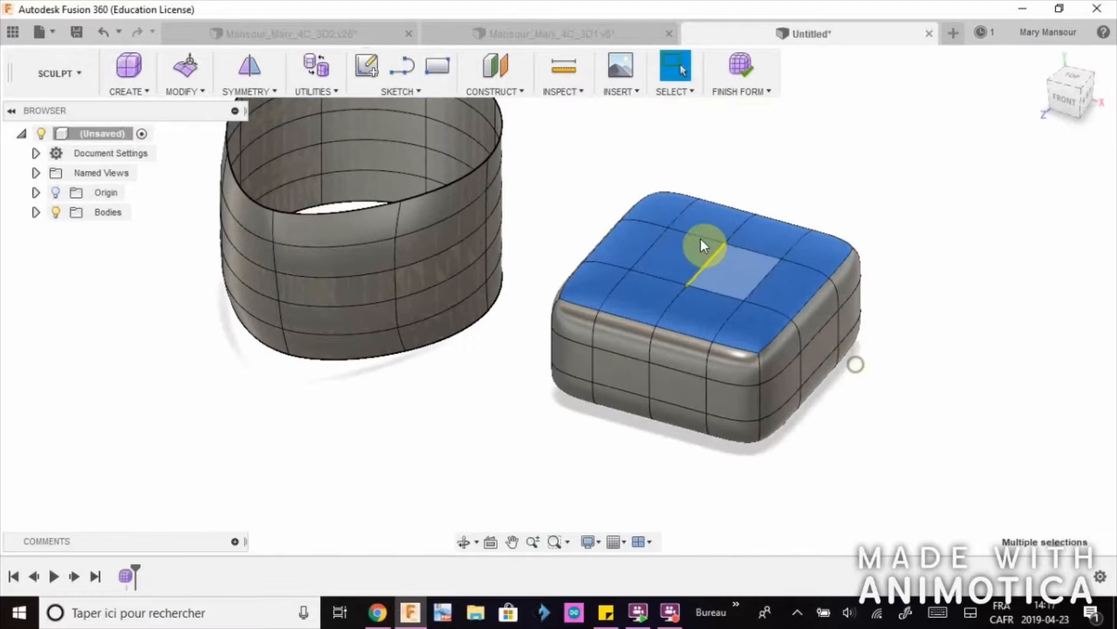
{"action": "right_click", "coordinate": [733, 272]}
{"action": "left_click", "coordinate": [778, 230]}
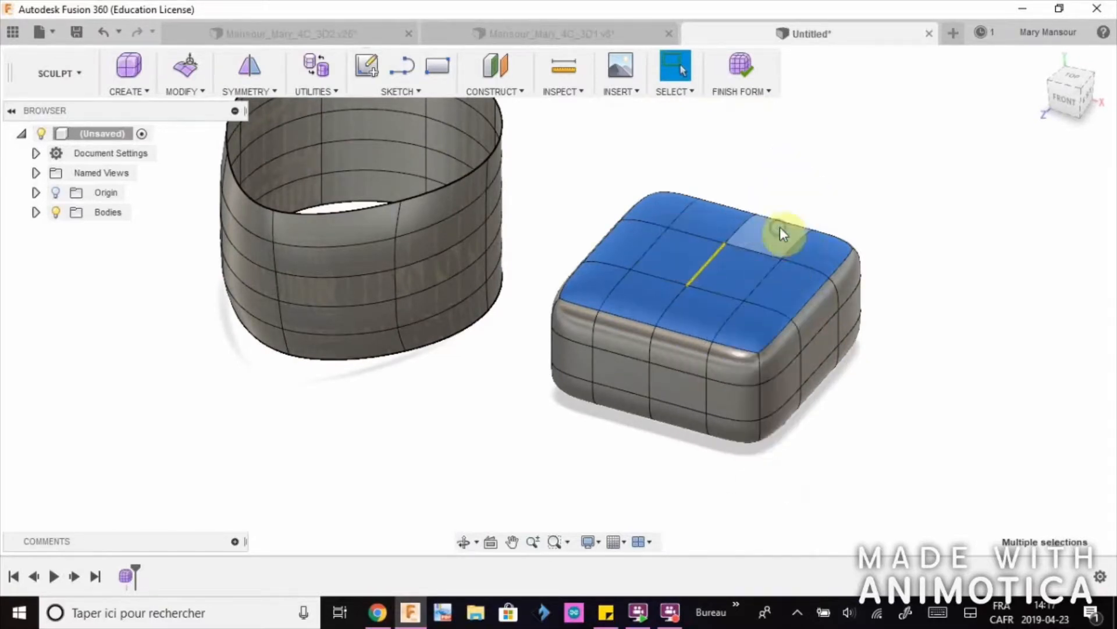
{"action": "left_click_drag", "start_coordinate": [708, 247], "coordinate": [753, 172]}
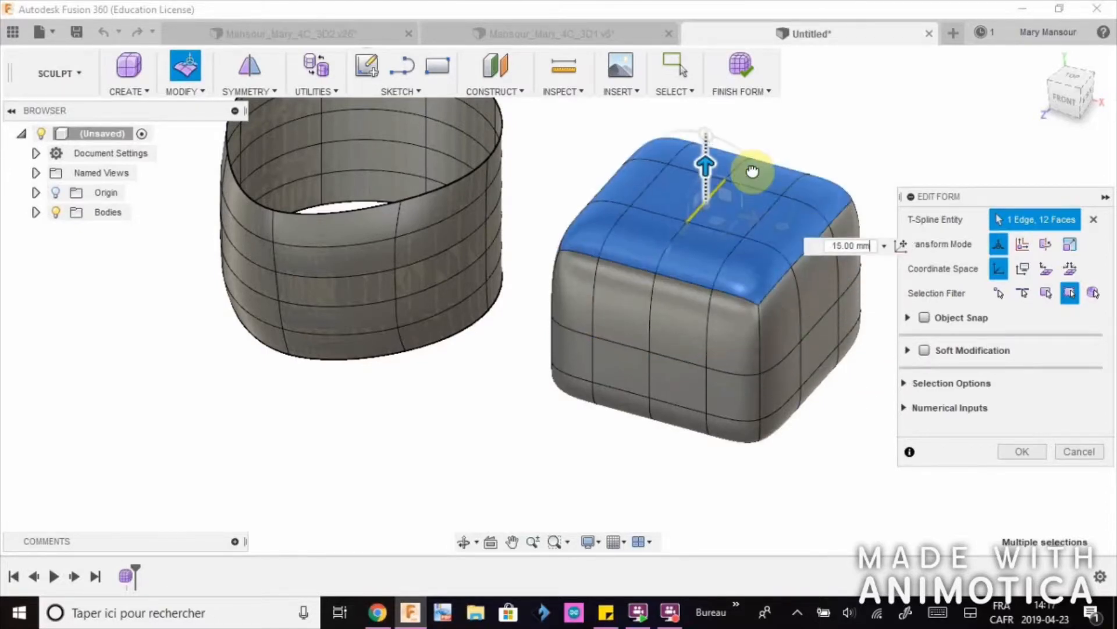
{"action": "left_click", "coordinate": [1016, 451]}
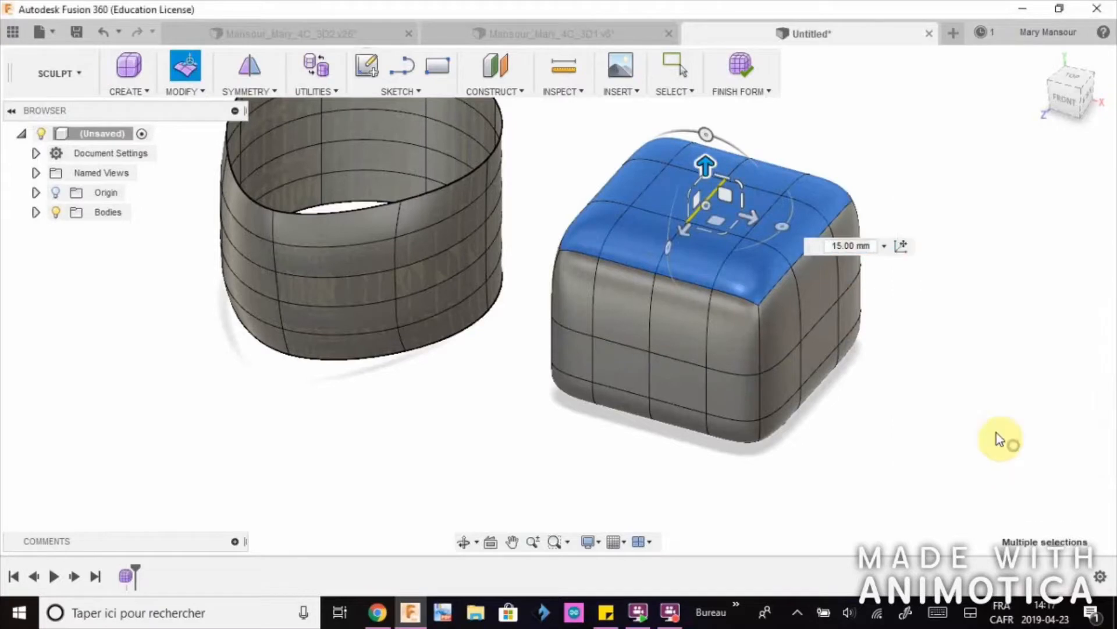
Select the four corner vertices on top of the box and raise them 10 mm with Edit Form
{"action": "left_click", "coordinate": [756, 303]}
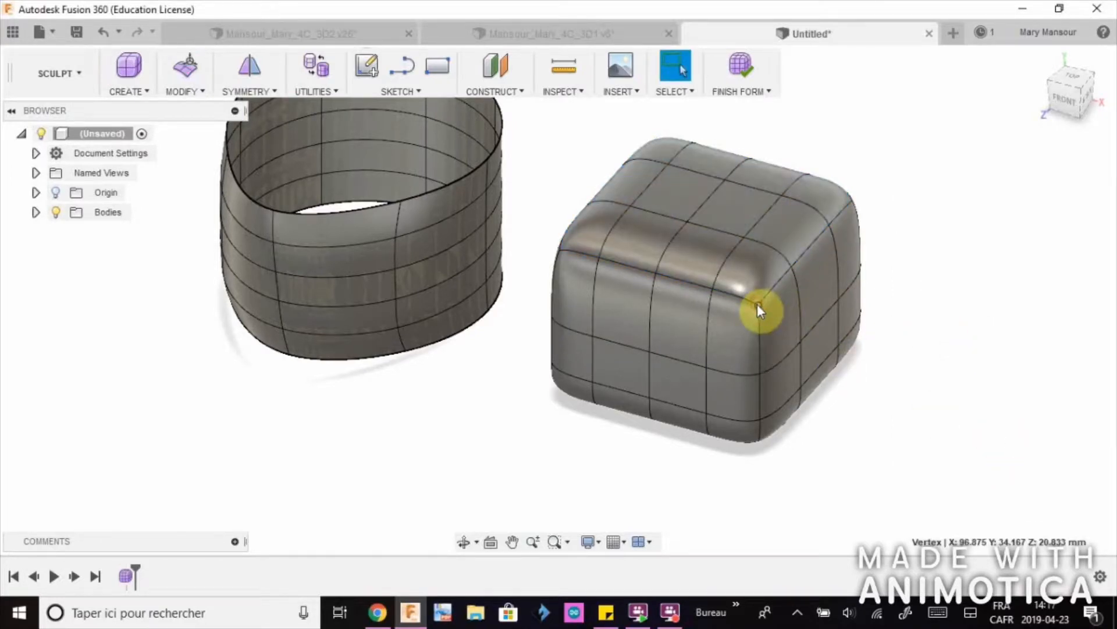
{"action": "left_click", "coordinate": [559, 251], "text": "shift"}
{"action": "middle_click_drag", "start_coordinate": [998, 304], "coordinate": [661, 364], "text": "shift"}
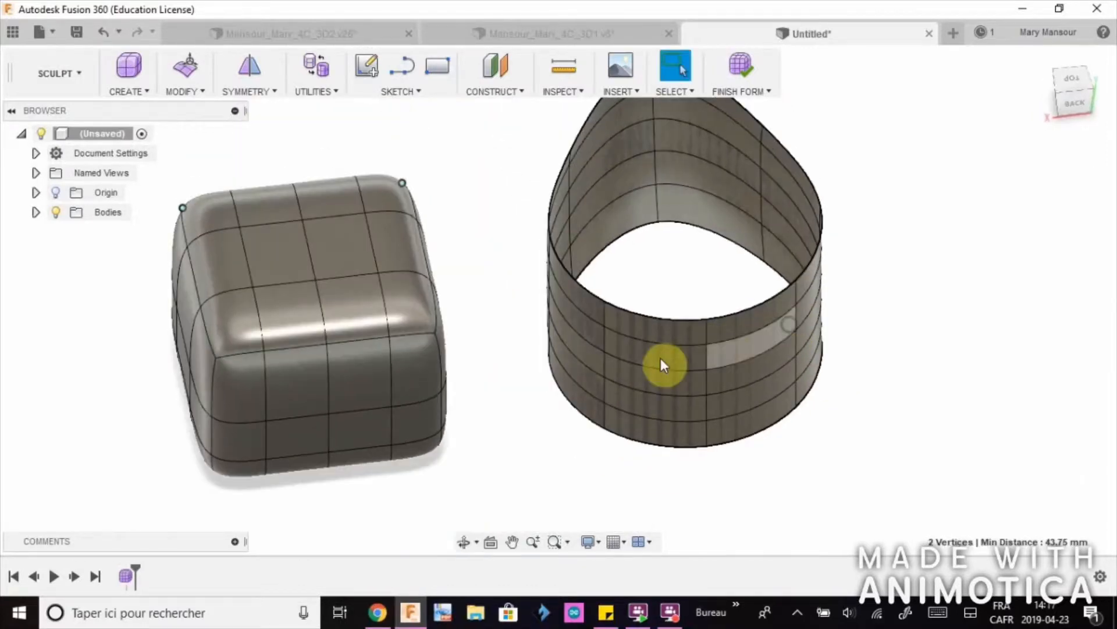
{"action": "left_click", "coordinate": [434, 333], "text": "shift"}
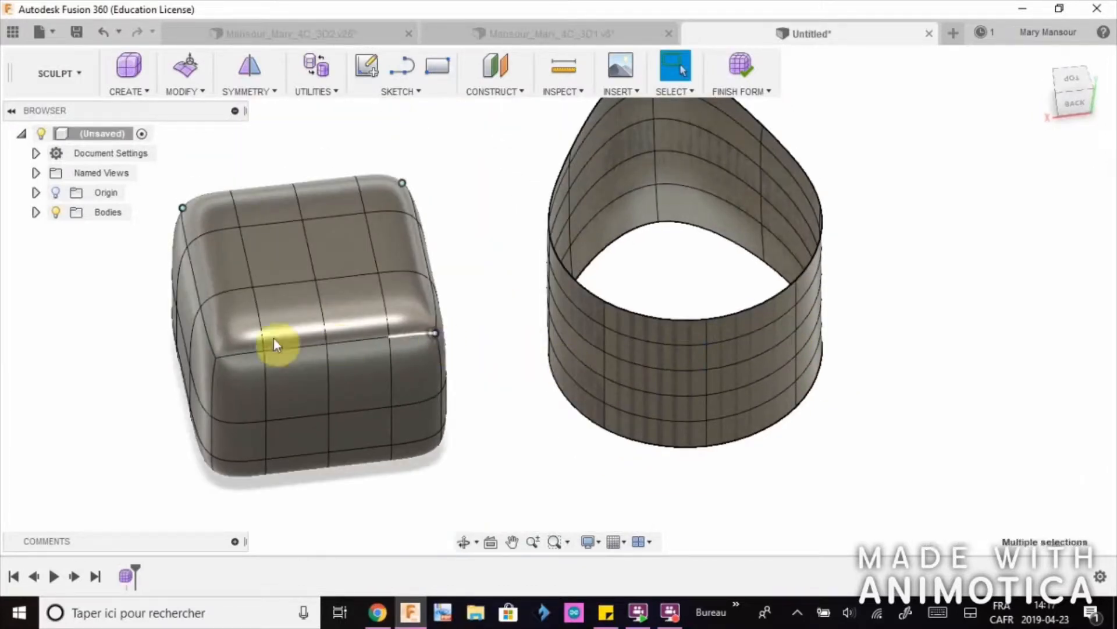
{"action": "right_click", "coordinate": [216, 358]}
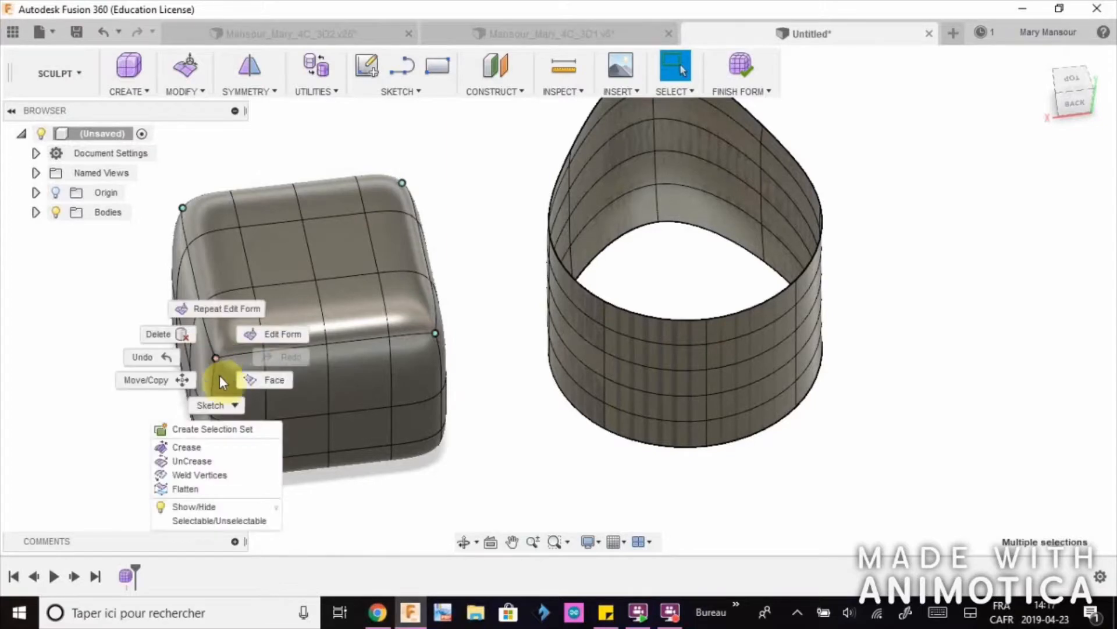
{"action": "left_click", "coordinate": [294, 333]}
{"action": "left_click_drag", "start_coordinate": [310, 236], "coordinate": [309, 205]}
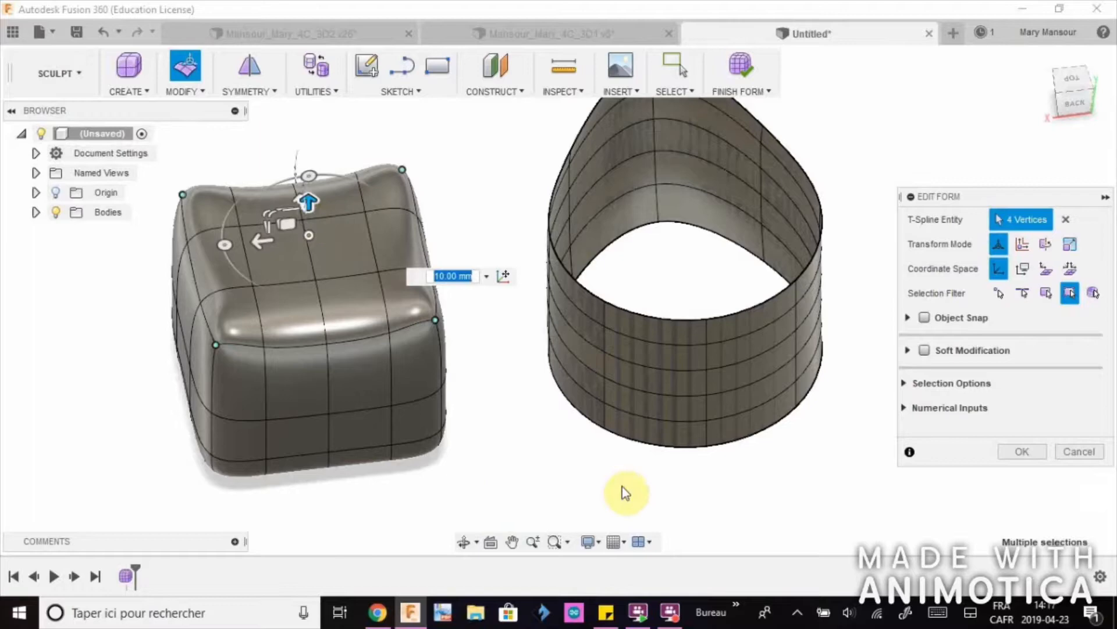
{"action": "left_click", "coordinate": [1038, 453]}
Subdivide a middle face on top of the box using the Simple insert mode
{"action": "middle_click_drag", "start_coordinate": [479, 464], "coordinate": [696, 525], "text": "shift"}
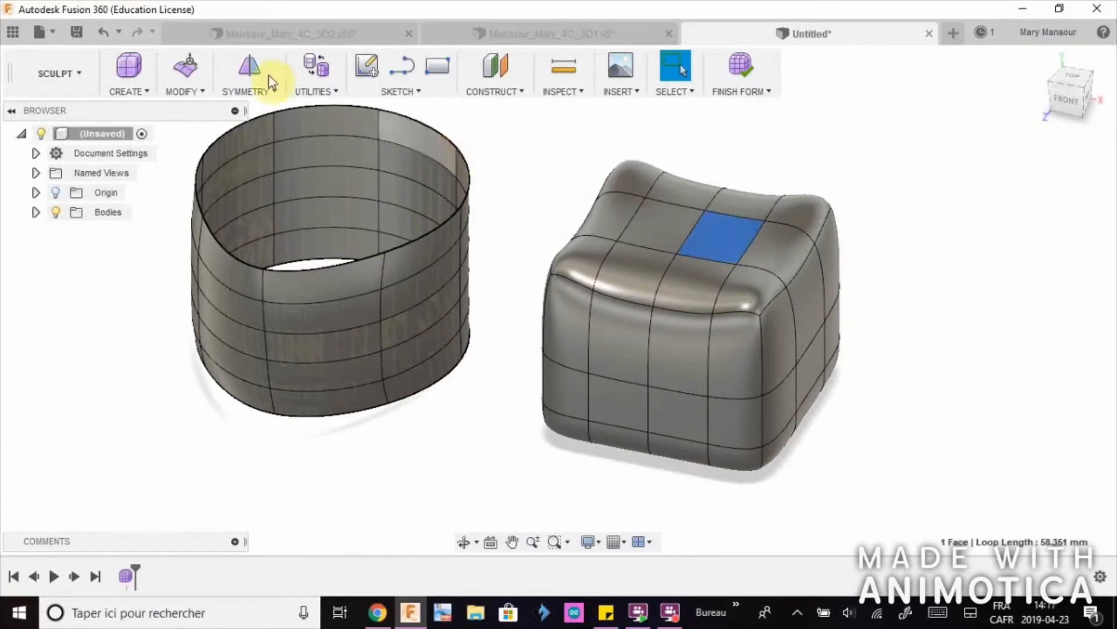
{"action": "left_click", "coordinate": [186, 91]}
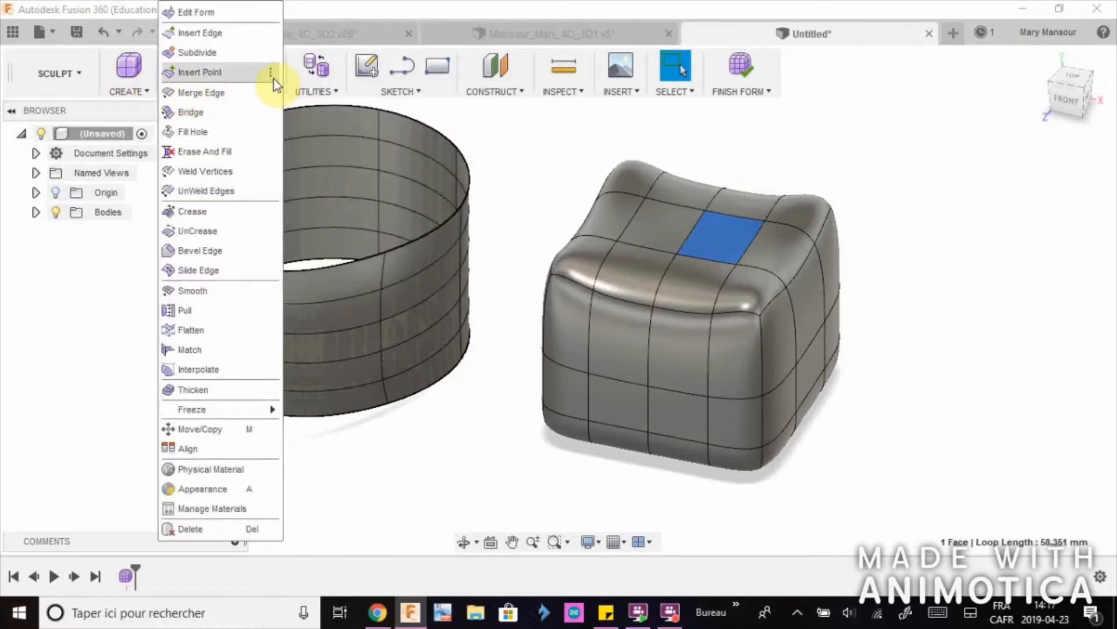
{"action": "left_click", "coordinate": [228, 56]}
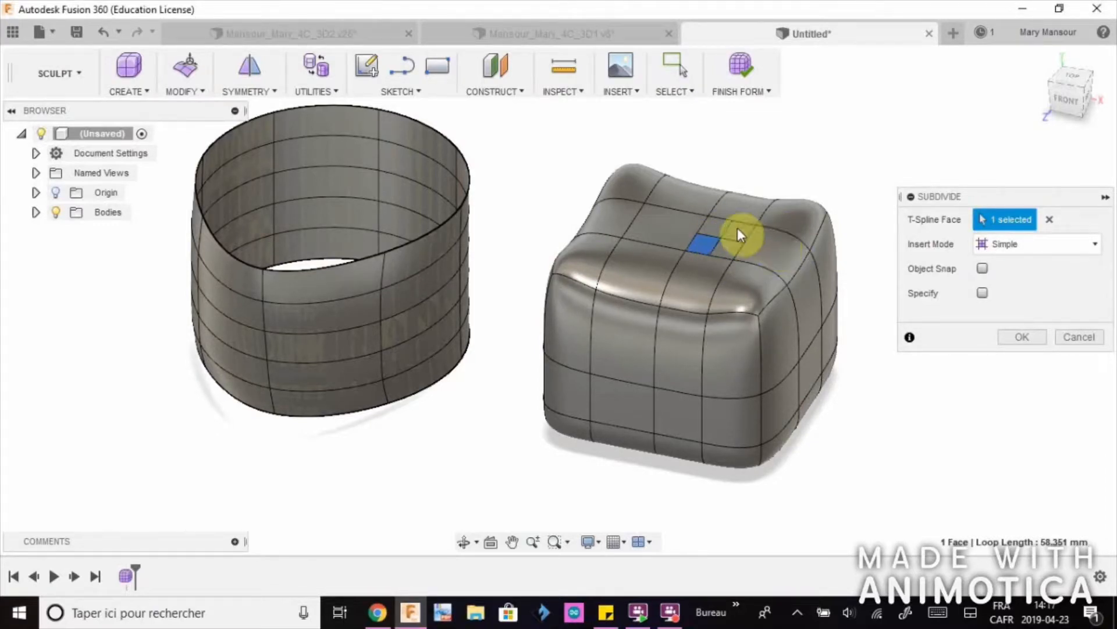
{"action": "left_click", "coordinate": [1010, 337]}
Raise one of the small subdivided faces on top of the box 5 mm with Edit Form
{"action": "left_click", "coordinate": [707, 245]}
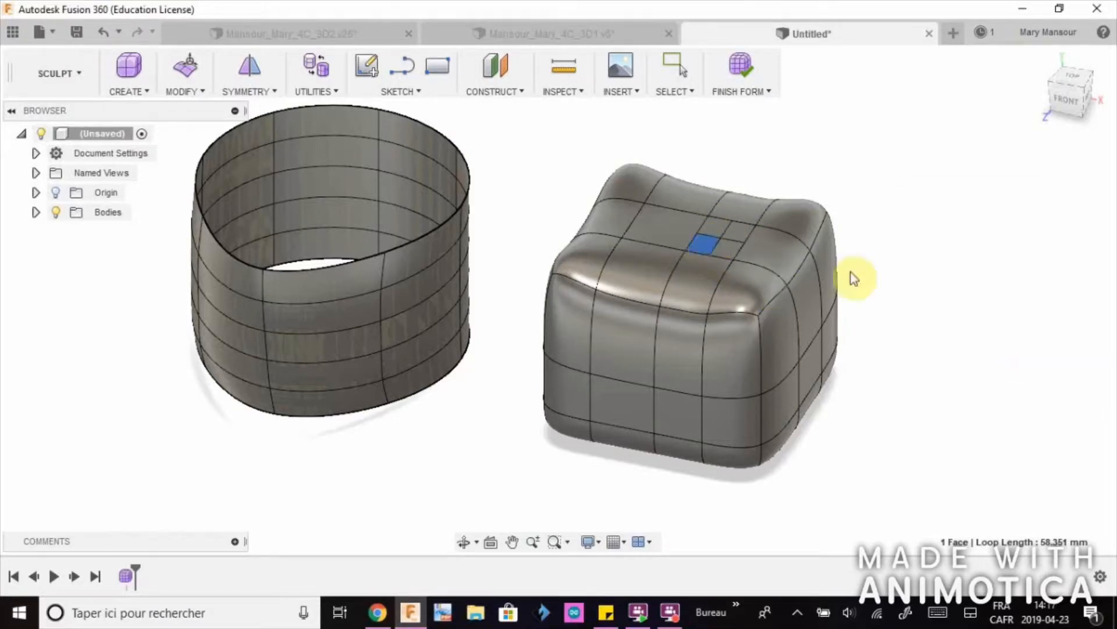
{"action": "right_click", "coordinate": [709, 245]}
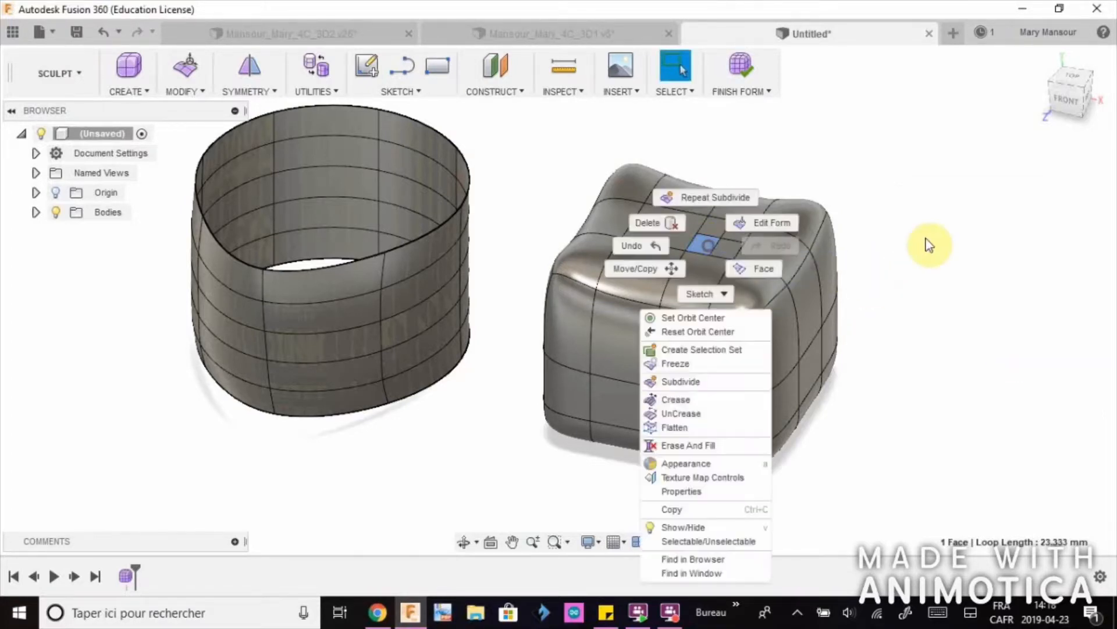
{"action": "left_click", "coordinate": [926, 238]}
{"action": "right_click", "coordinate": [701, 242]}
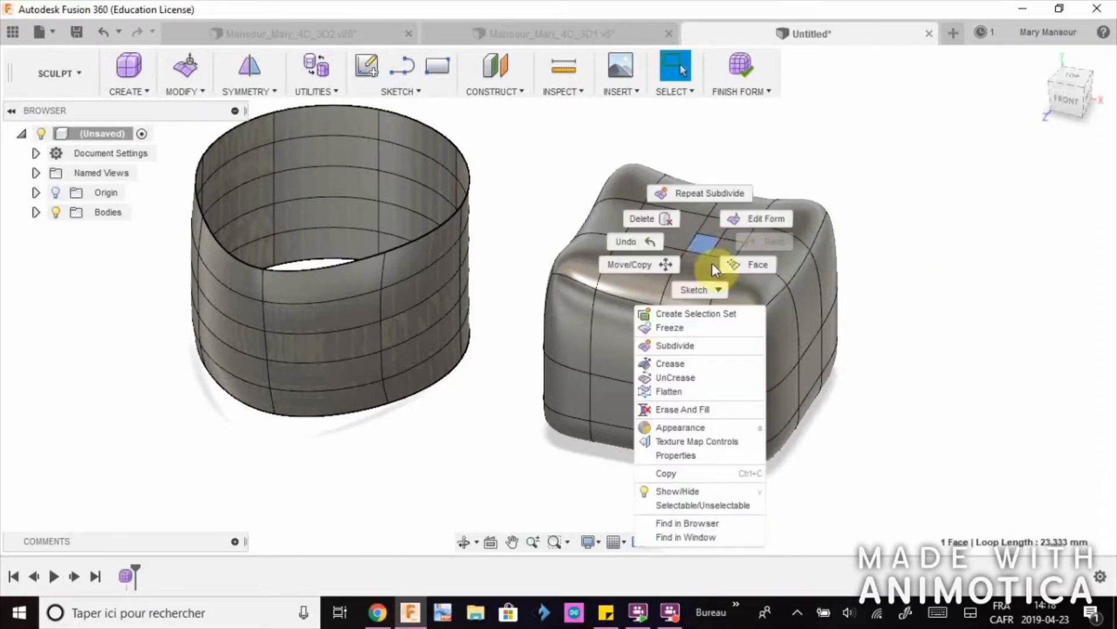
{"action": "left_click", "coordinate": [745, 224]}
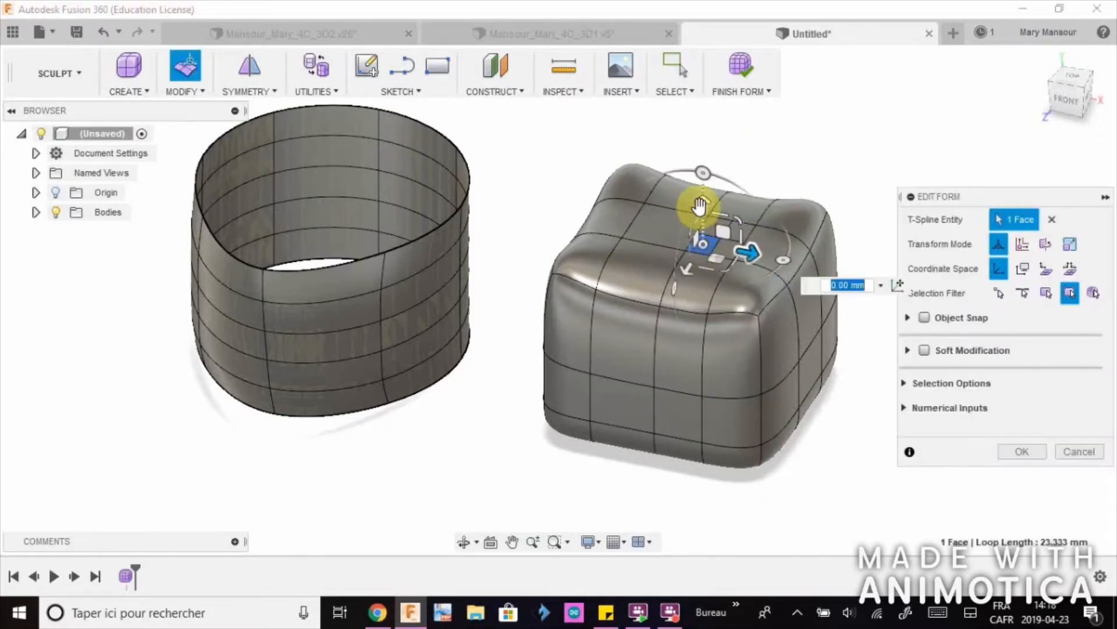
{"action": "left_click_drag", "start_coordinate": [701, 206], "coordinate": [700, 199]}
{"action": "left_click_drag", "start_coordinate": [699, 190], "coordinate": [698, 190]}
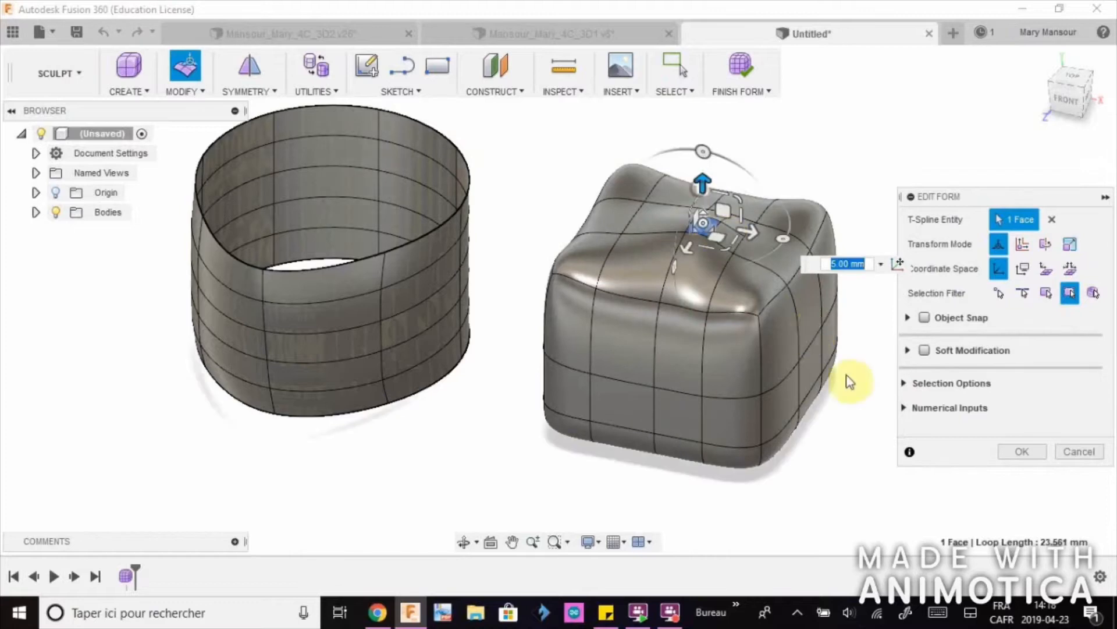
{"action": "left_click", "coordinate": [1027, 452]}
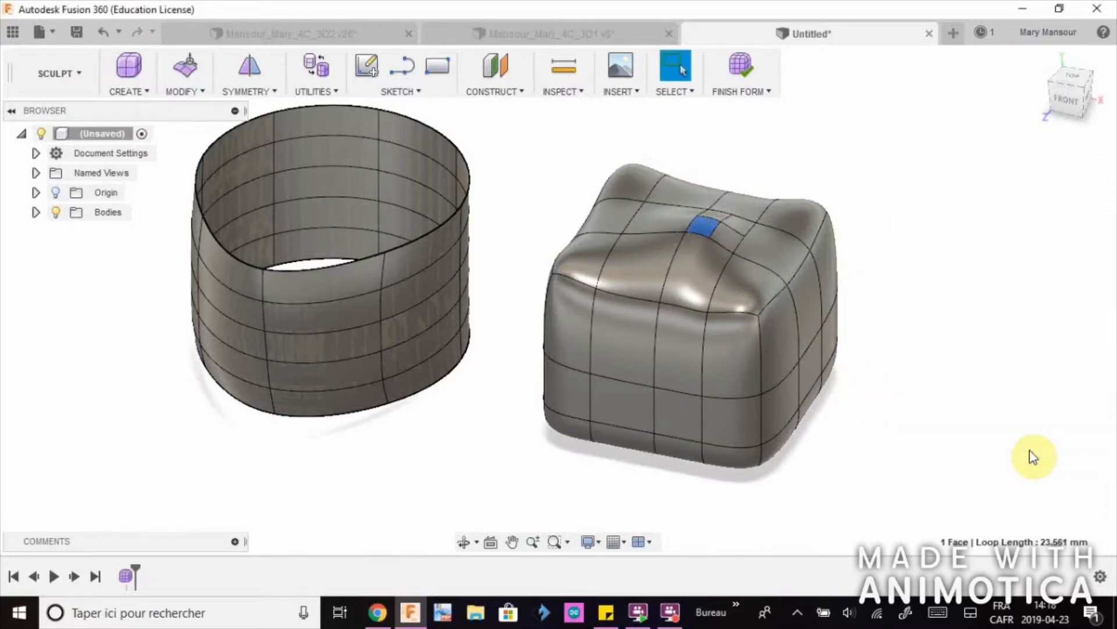
Start Insert Edge on a horizontal edge of the box's front, on both sides at a location of about 0.45
{"action": "left_click", "coordinate": [704, 220]}
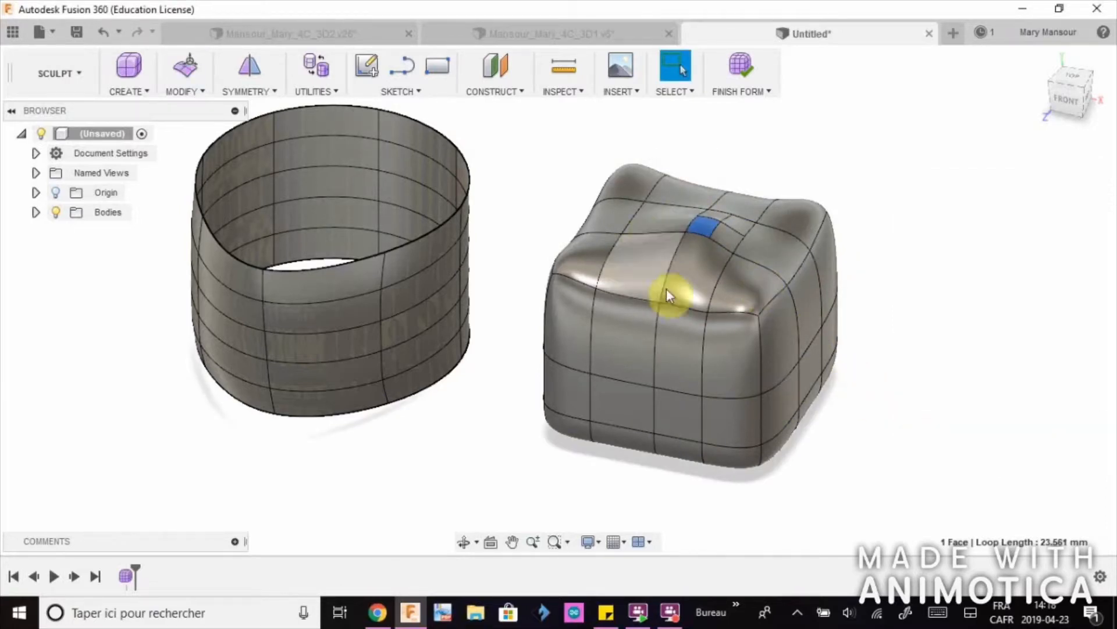
{"action": "left_click", "coordinate": [630, 379]}
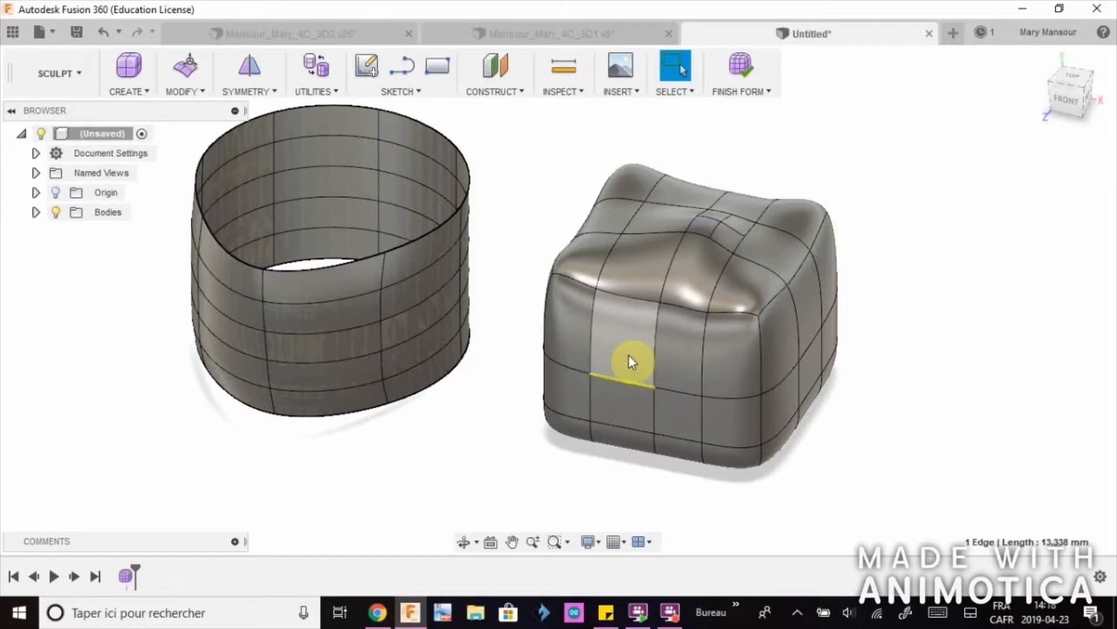
{"action": "left_click", "coordinate": [178, 98]}
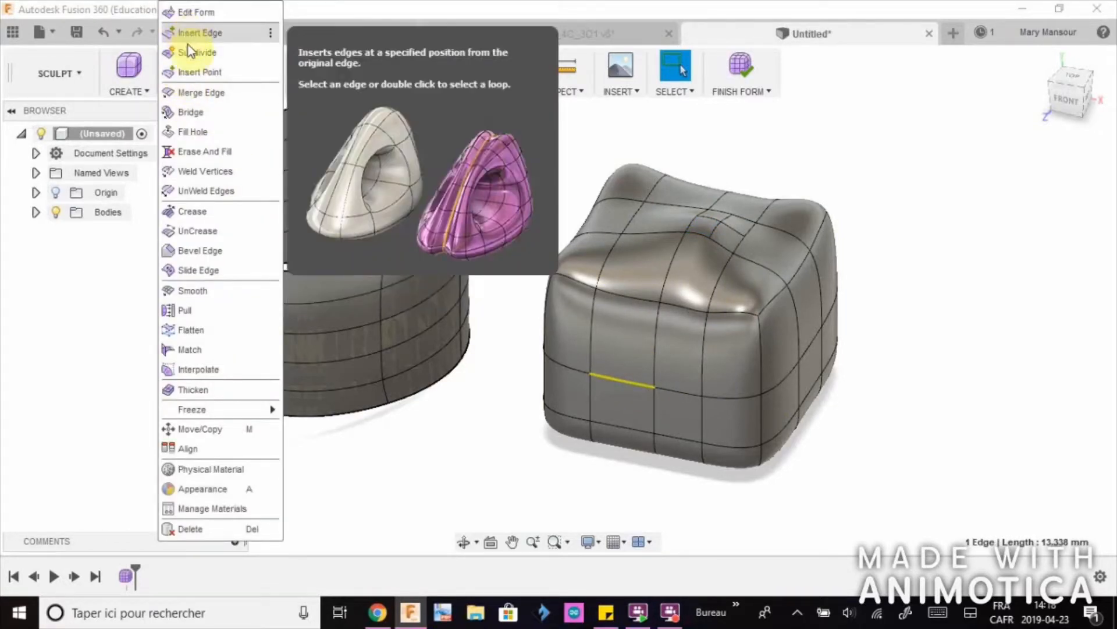
{"action": "left_click", "coordinate": [211, 34]}
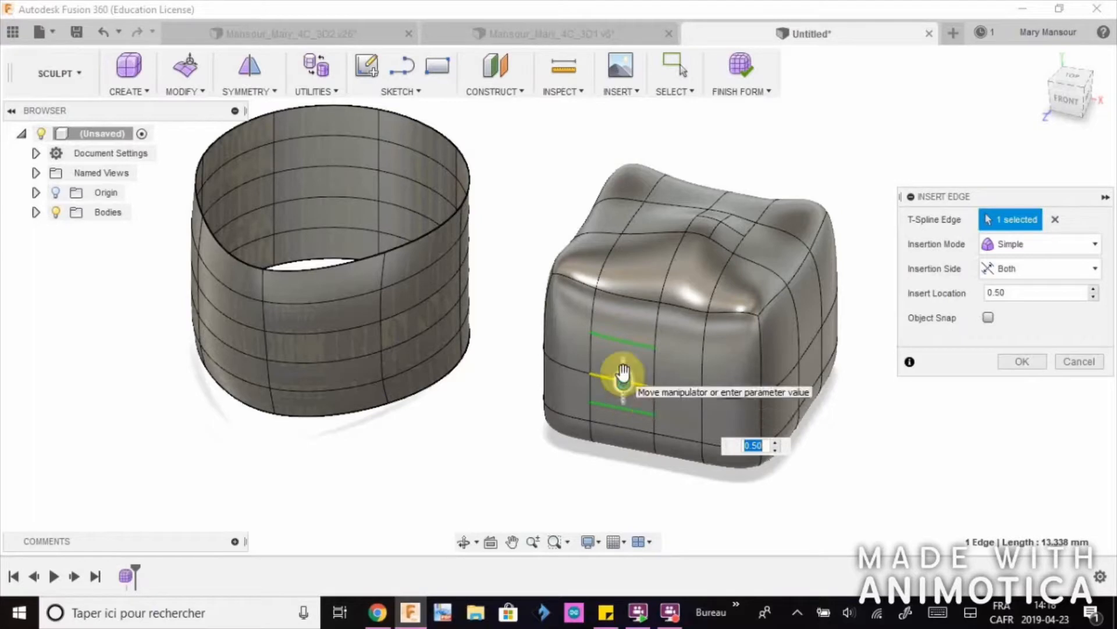
{"action": "mouse_move", "coordinate": [621, 379]}
{"action": "left_mouse_down"}
{"action": "mouse_move", "coordinate": [621, 366]}
{"action": "mouse_move", "coordinate": [619, 399]}
{"action": "mouse_move", "coordinate": [618, 382]}
{"action": "left_mouse_up"}
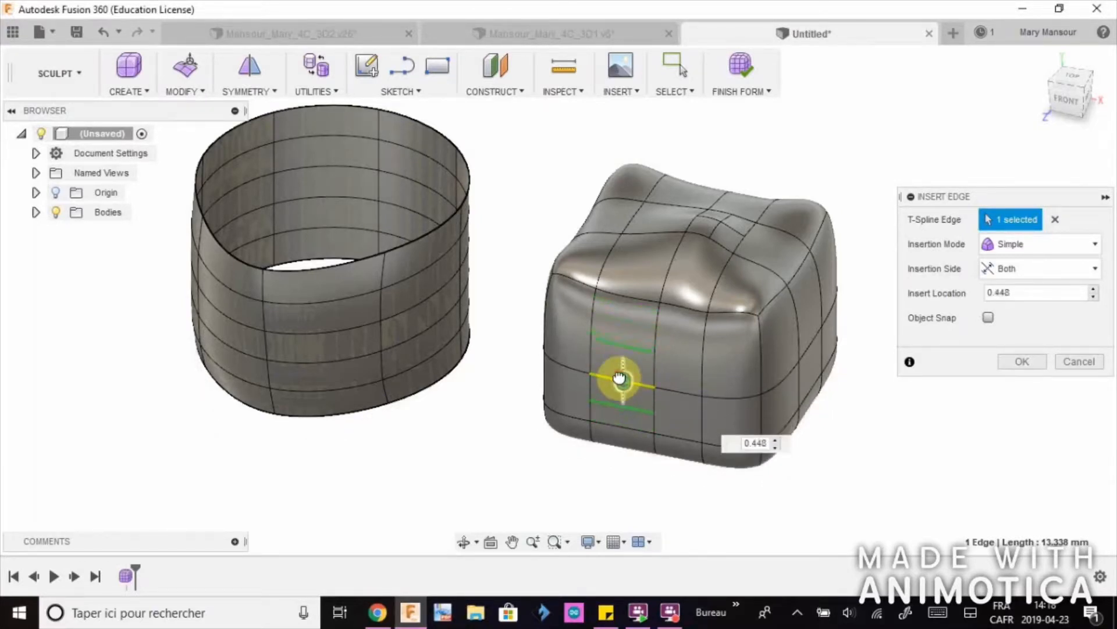
Try inserting the edge on a single side only, at a location of about 0.57
{"action": "left_click", "coordinate": [1033, 268]}
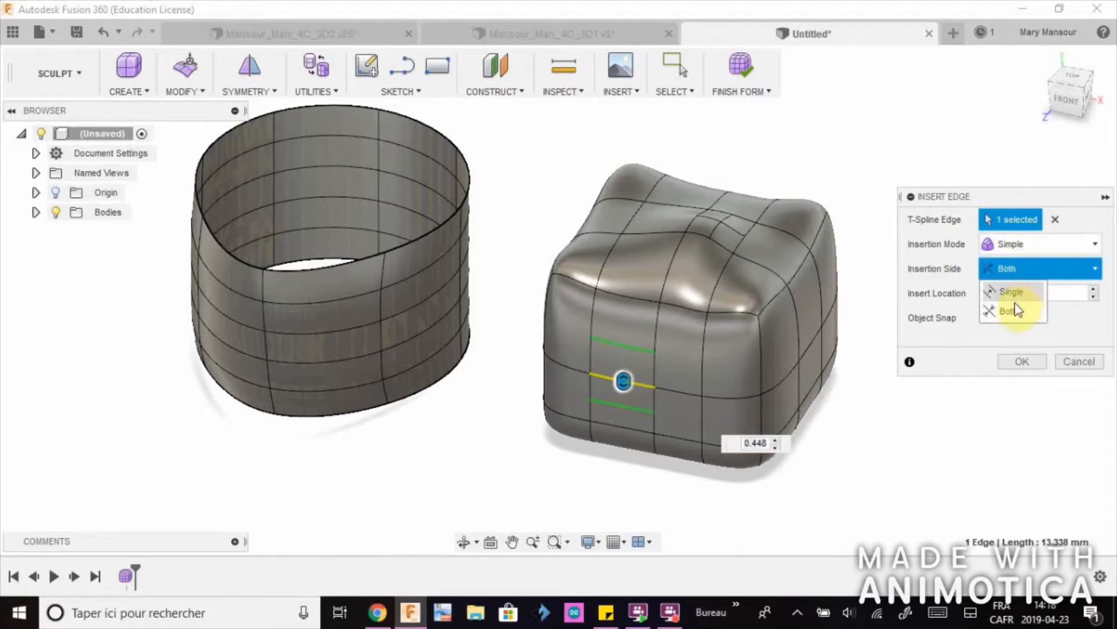
{"action": "left_click", "coordinate": [1013, 293]}
{"action": "mouse_move", "coordinate": [624, 382]}
{"action": "left_mouse_down"}
{"action": "mouse_move", "coordinate": [623, 332]}
{"action": "mouse_move", "coordinate": [612, 382]}
{"action": "mouse_move", "coordinate": [616, 329]}
{"action": "mouse_move", "coordinate": [608, 392]}
{"action": "left_mouse_up"}
Set the insertion side to Both with a location of about 0.41 and insert the two edges
{"action": "left_click", "coordinate": [1022, 269]}
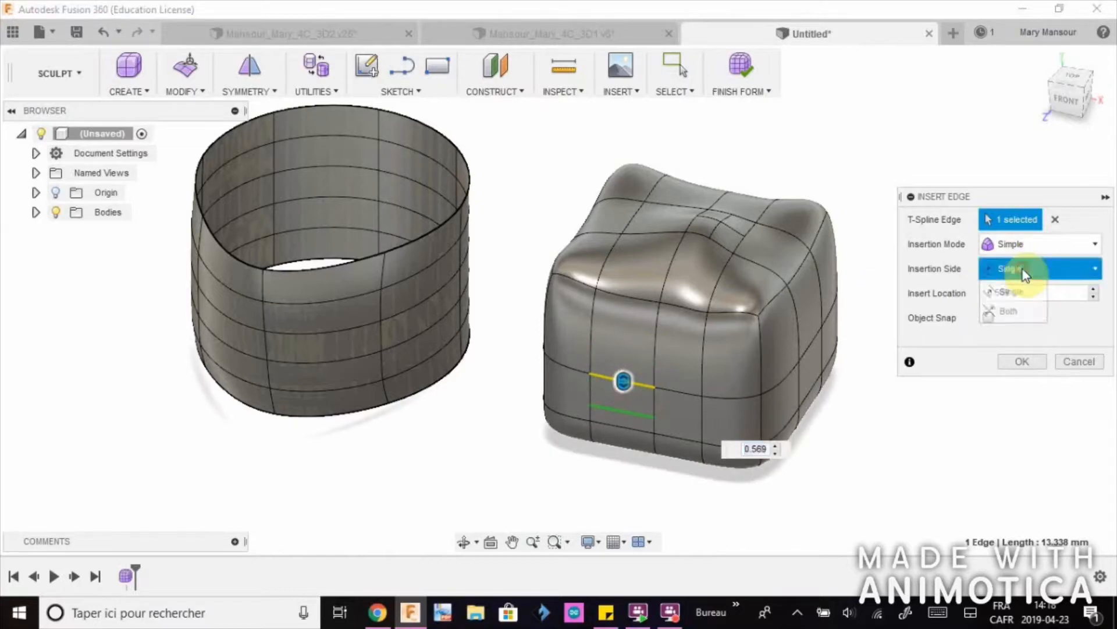
{"action": "left_click", "coordinate": [1013, 303]}
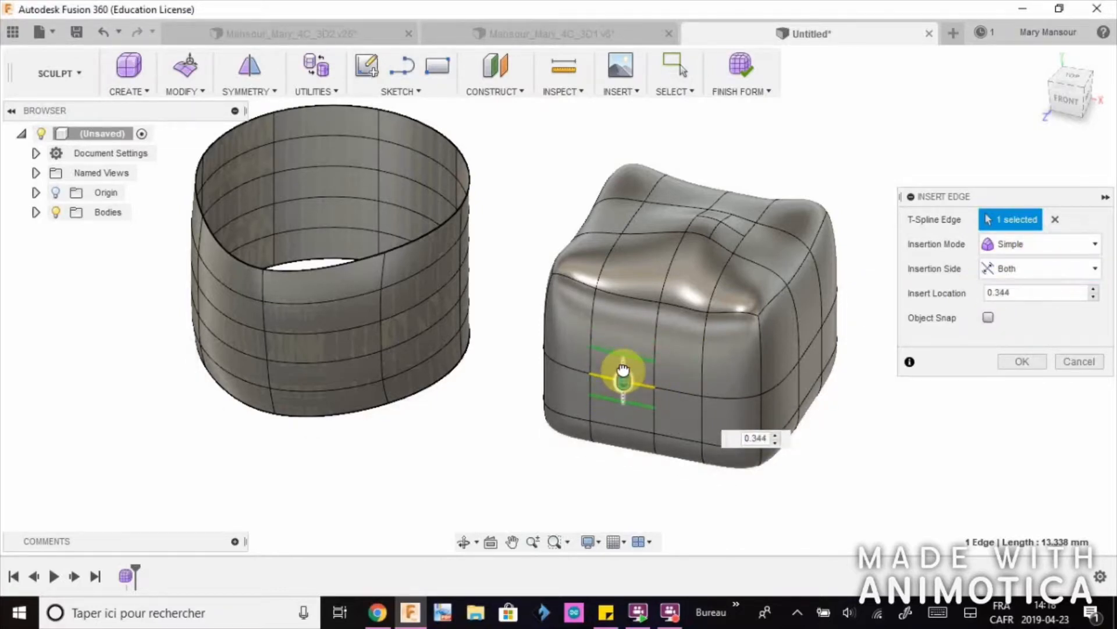
{"action": "left_click_drag", "start_coordinate": [623, 370], "coordinate": [623, 379]}
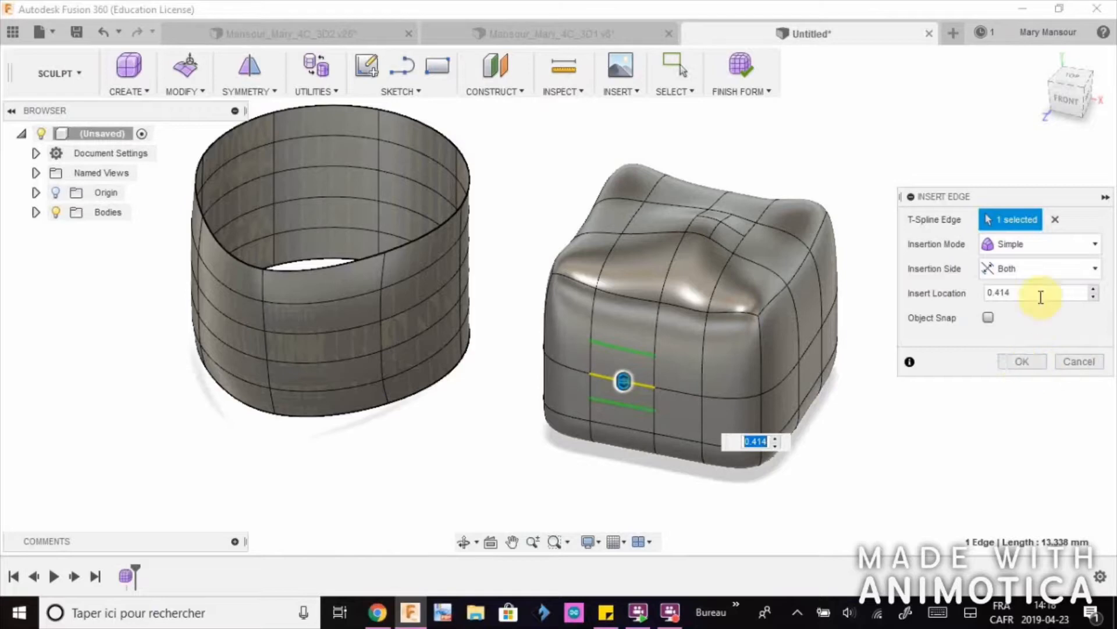
{"action": "left_click", "coordinate": [1022, 361]}
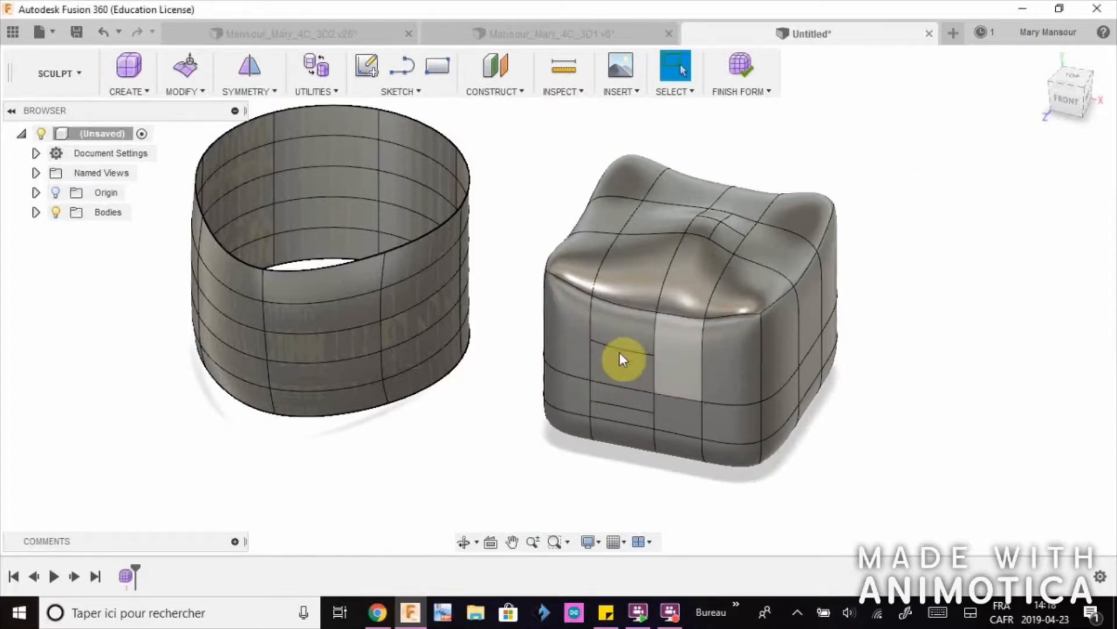
Select the two inserted edges on the box's front and pull them outward together with Edit Form
{"action": "left_click", "coordinate": [619, 402]}
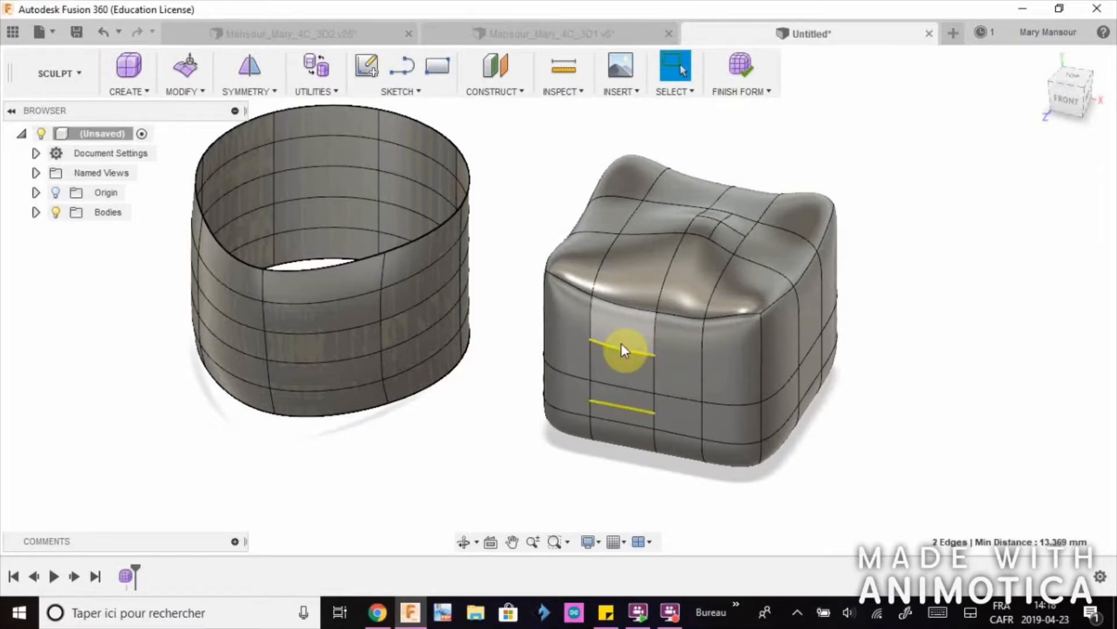
{"action": "right_click", "coordinate": [623, 348]}
{"action": "left_click", "coordinate": [685, 326]}
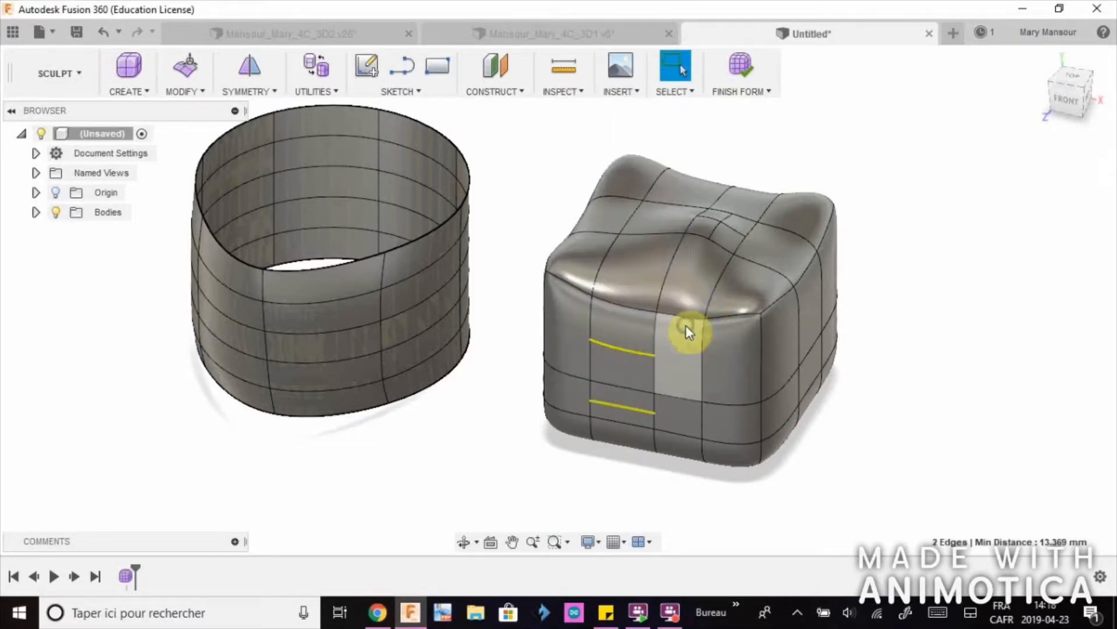
{"action": "left_click_drag", "start_coordinate": [598, 402], "coordinate": [588, 417]}
{"action": "left_click", "coordinate": [1042, 453]}
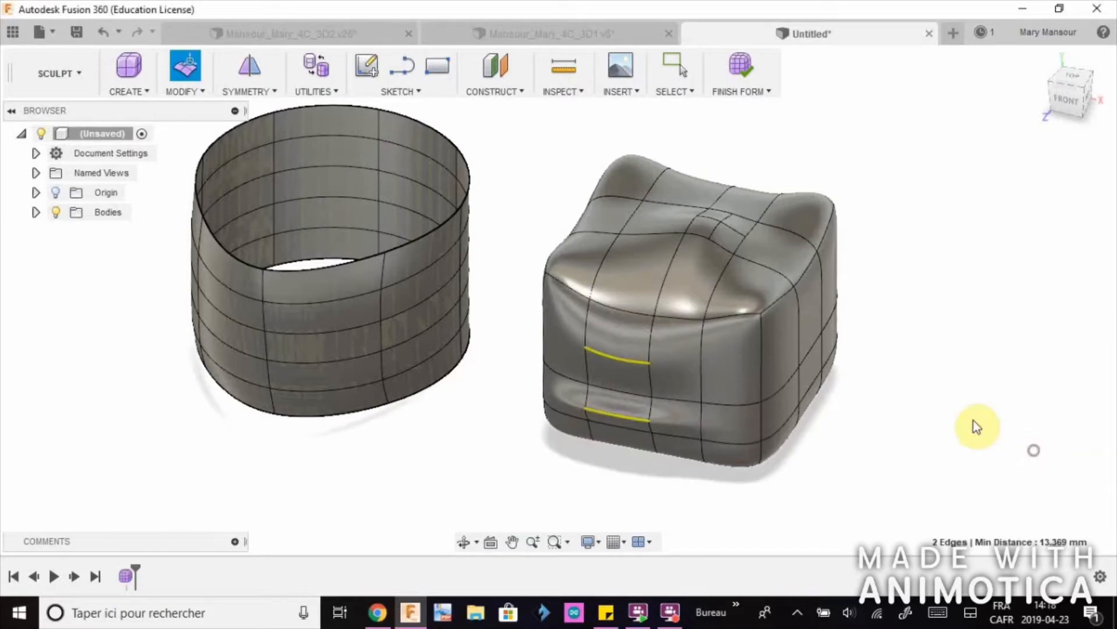
Rename the cylinder body as cylindre and the box body as cube
{"action": "middle_click_drag", "start_coordinate": [960, 448], "coordinate": [936, 378], "text": "shift"}
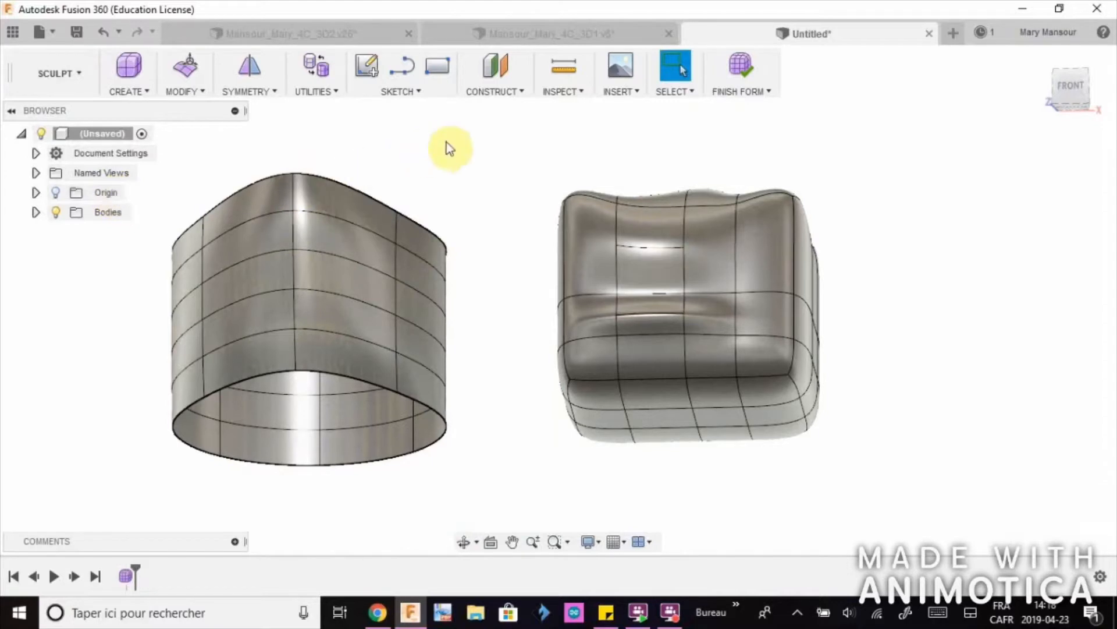
{"action": "middle_click_drag", "start_coordinate": [446, 142], "coordinate": [416, 192], "text": "shift"}
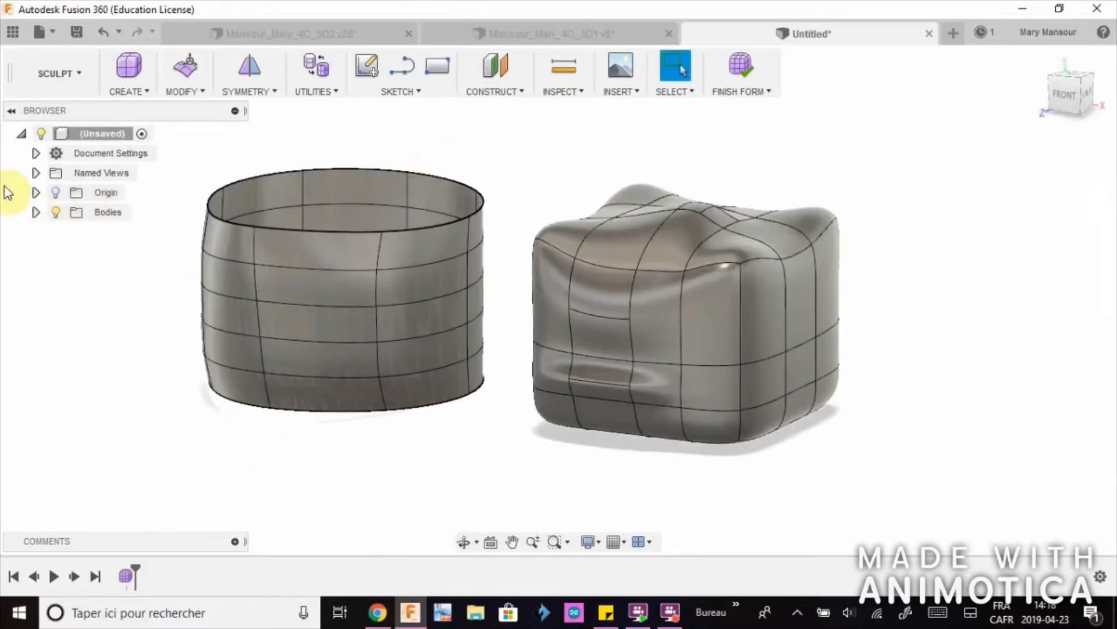
{"action": "left_click", "coordinate": [36, 212]}
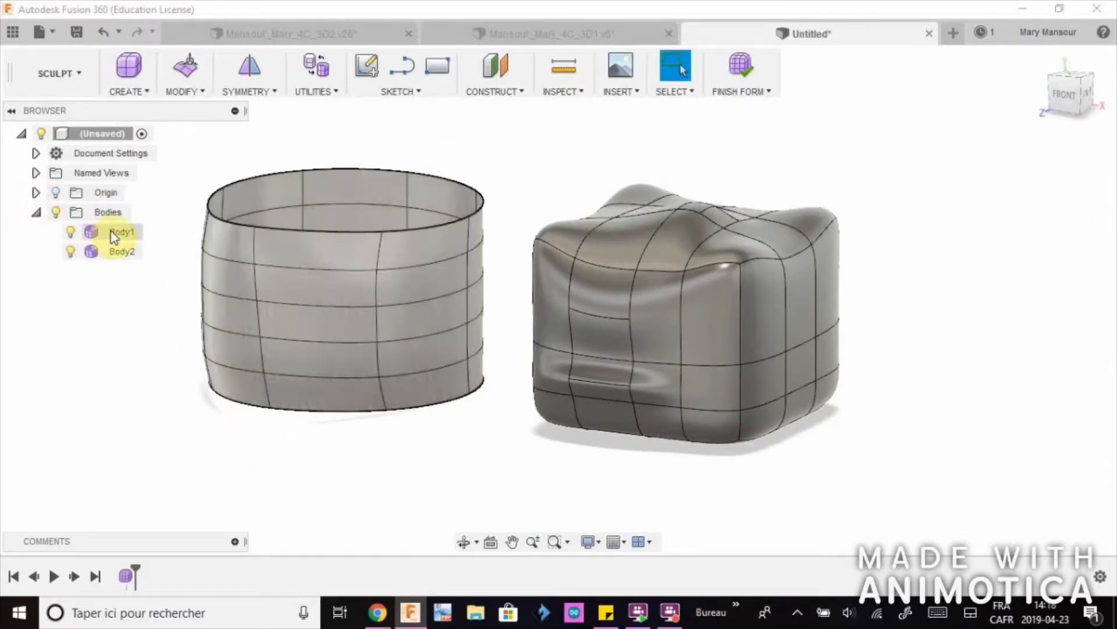
{"action": "left_click", "coordinate": [118, 232]}
{"action": "left_click", "coordinate": [114, 252]}
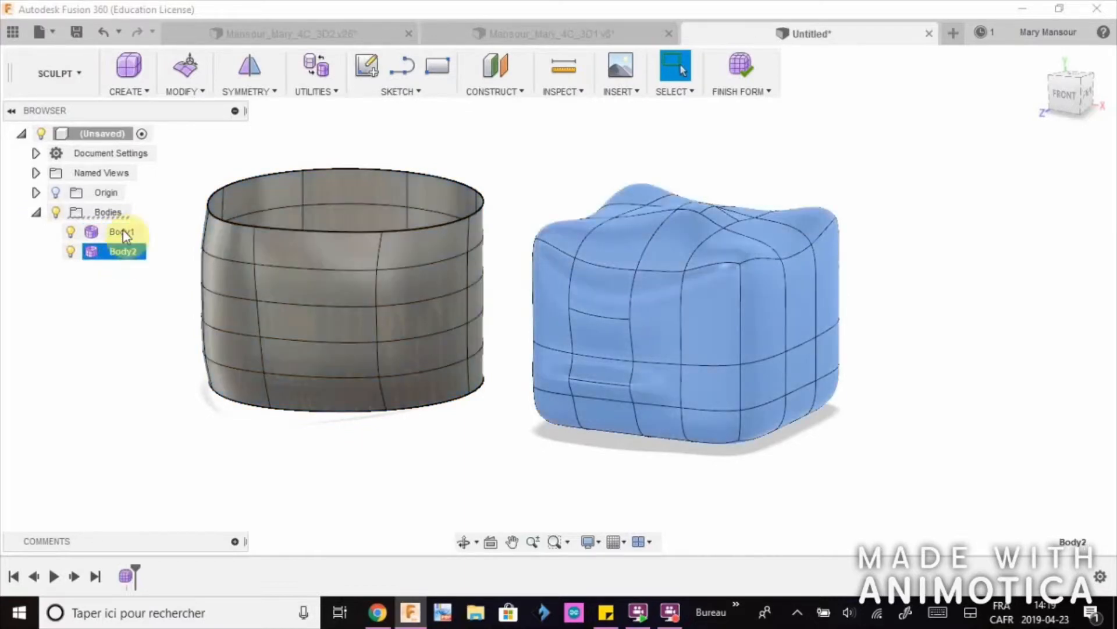
{"action": "double_click", "coordinate": [110, 232]}
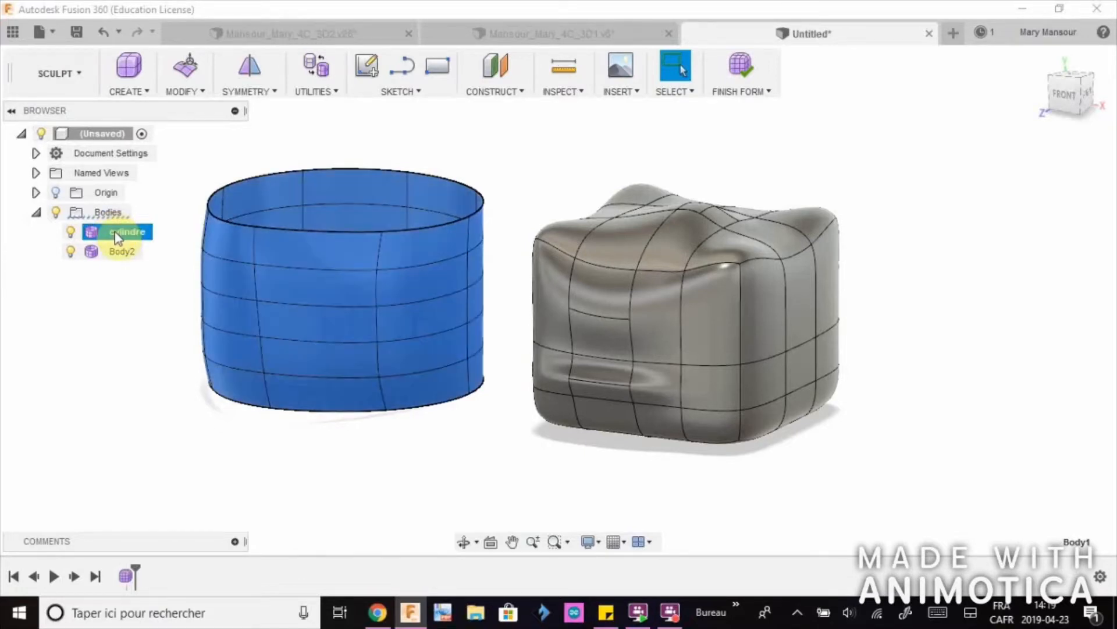
{"action": "left_click", "coordinate": [126, 252]}
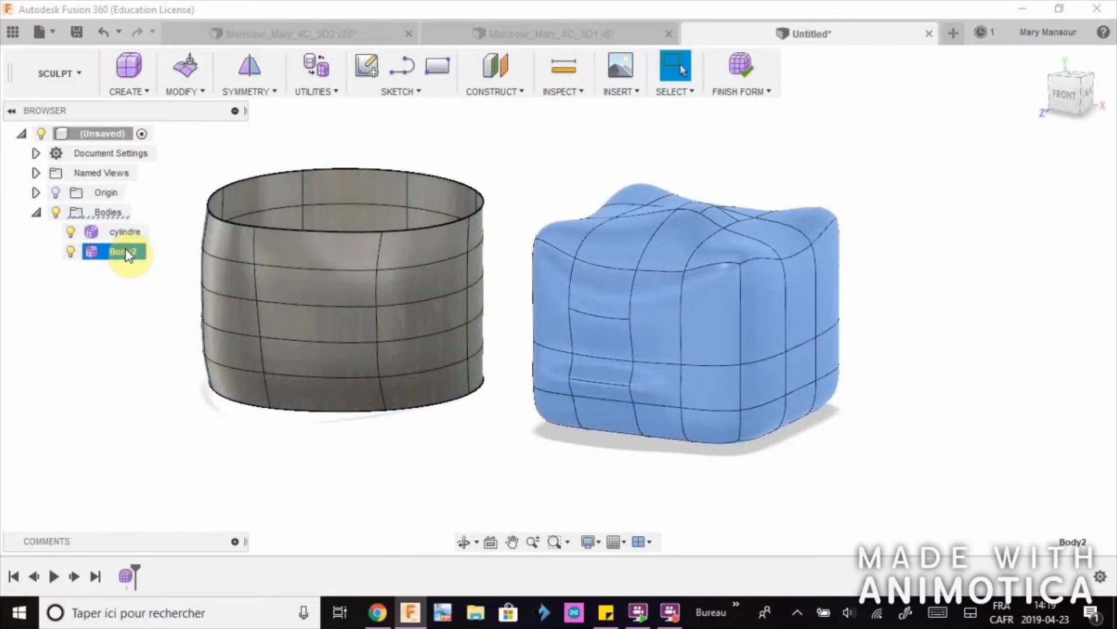
{"action": "double_click", "coordinate": [126, 252]}
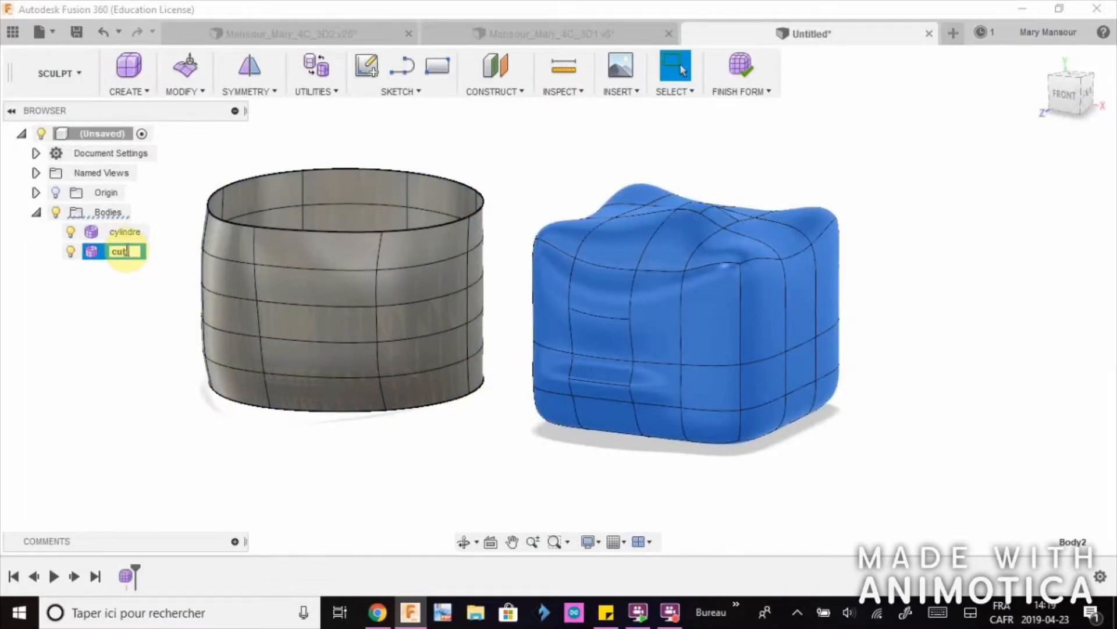
{"action": "left_click", "coordinate": [108, 321]}
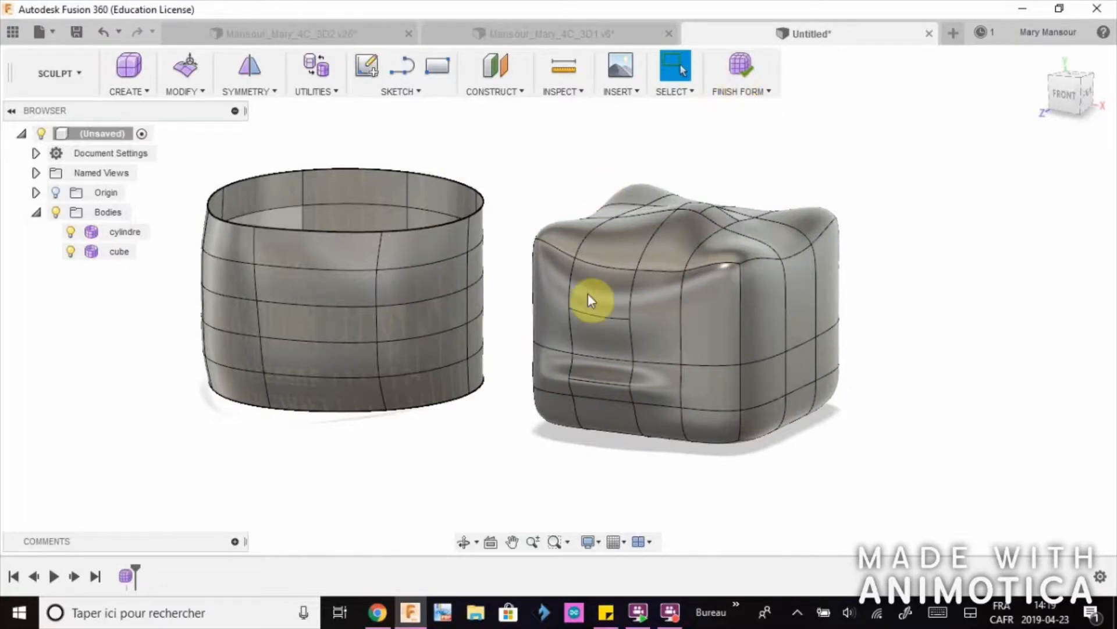
Finish the form and check the type of the cylinder body in the expanded list of bodies
{"action": "left_click", "coordinate": [732, 68]}
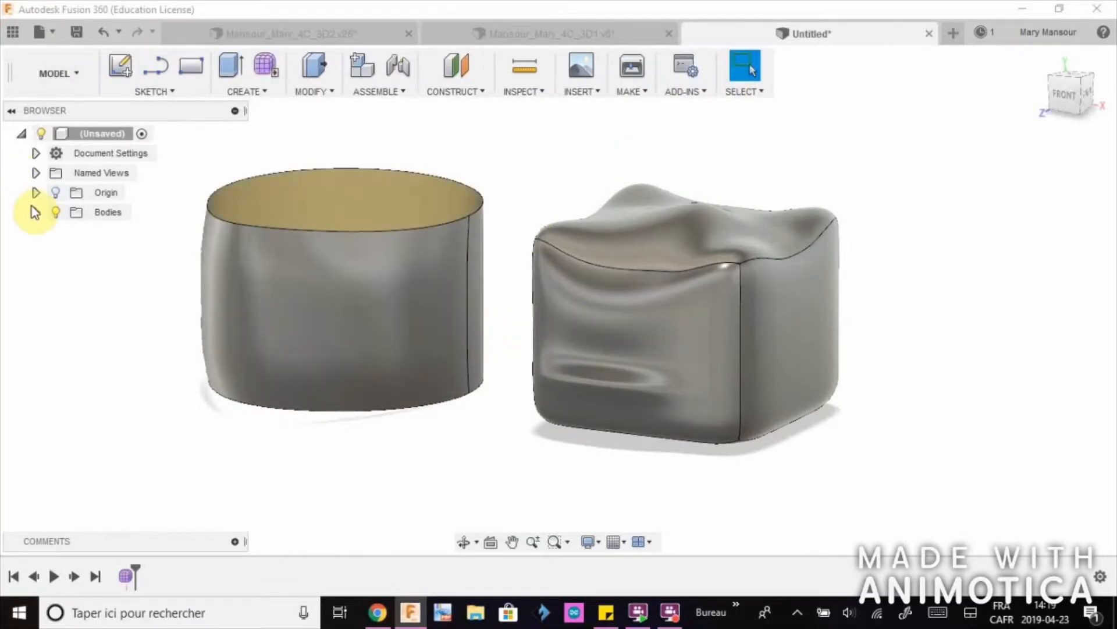
{"action": "left_click", "coordinate": [36, 212]}
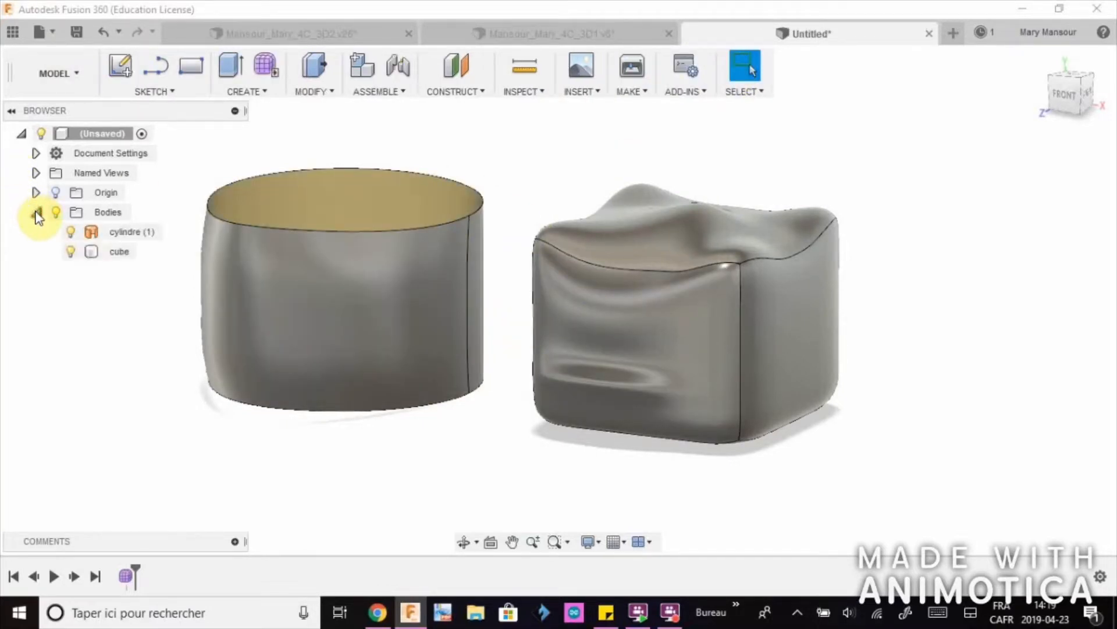
{"action": "left_click", "coordinate": [139, 237]}
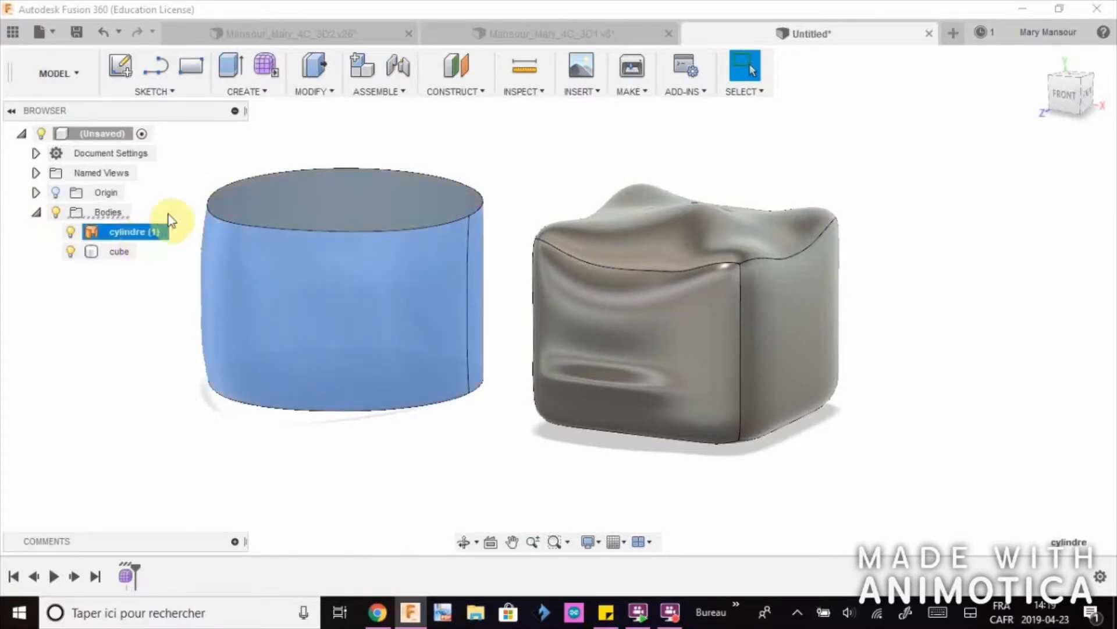
{"action": "left_click", "coordinate": [198, 167]}
{"action": "middle_click_drag", "start_coordinate": [222, 198], "coordinate": [281, 231], "text": "shift"}
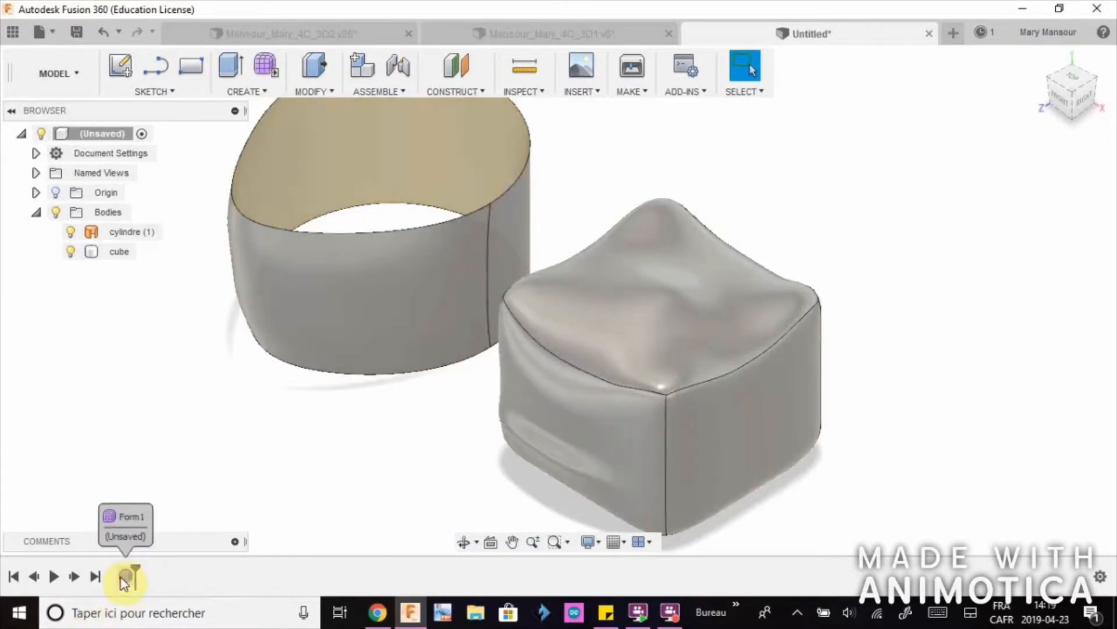
Reopen the form and close the cylinder's top opening with Fill Hole, trying Fill Star before applying the Collapse mode
{"action": "double_click", "coordinate": [125, 577]}
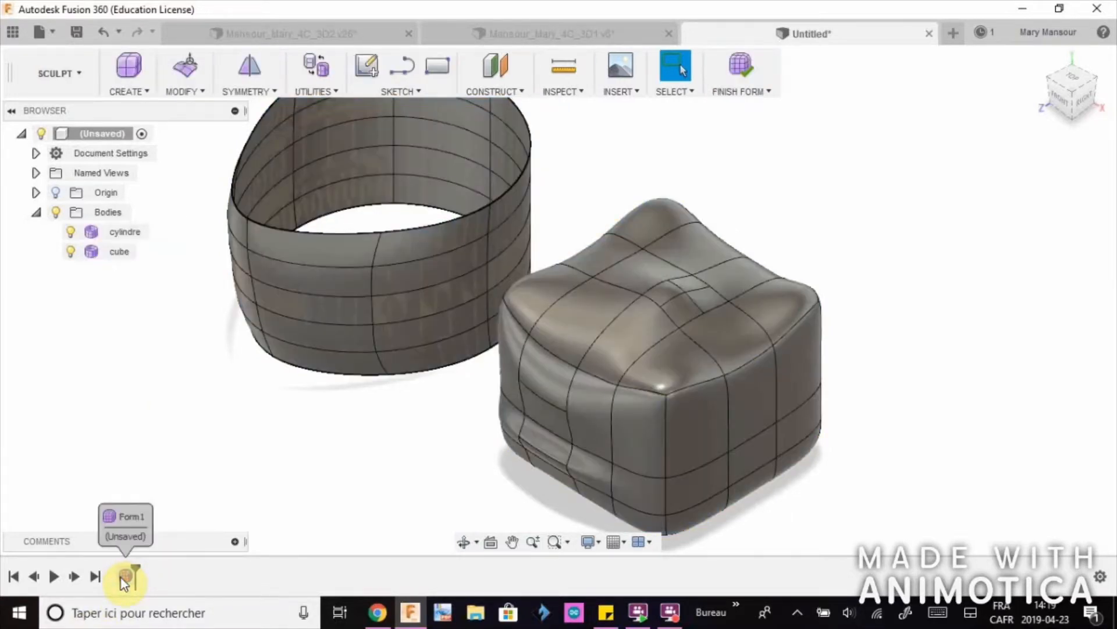
{"action": "middle_click_drag", "start_coordinate": [210, 432], "coordinate": [228, 462]}
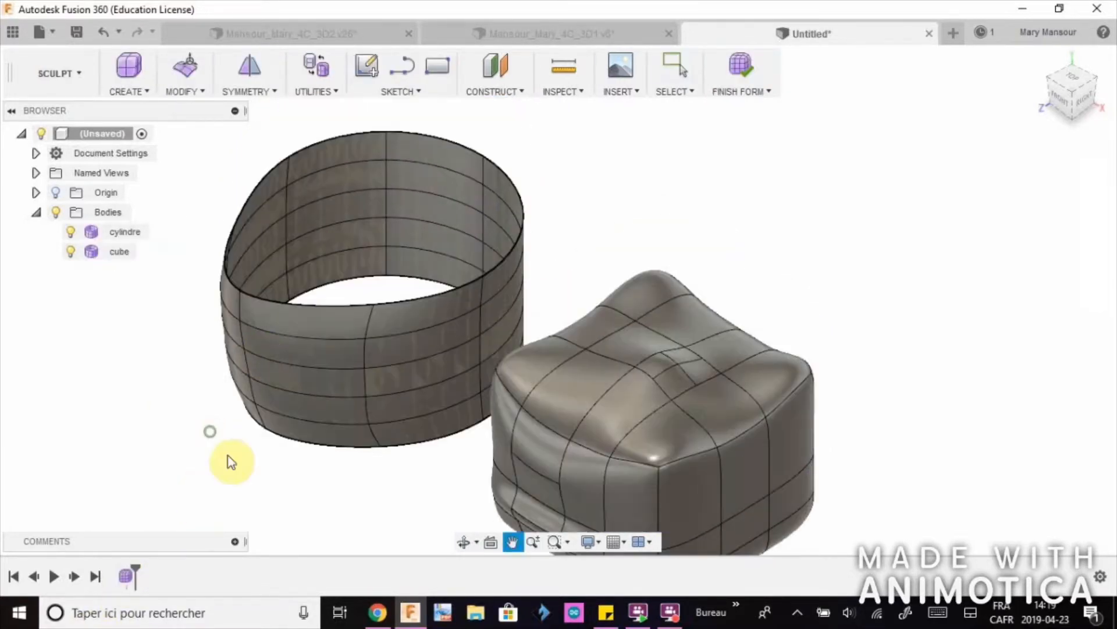
{"action": "double_click", "coordinate": [286, 303]}
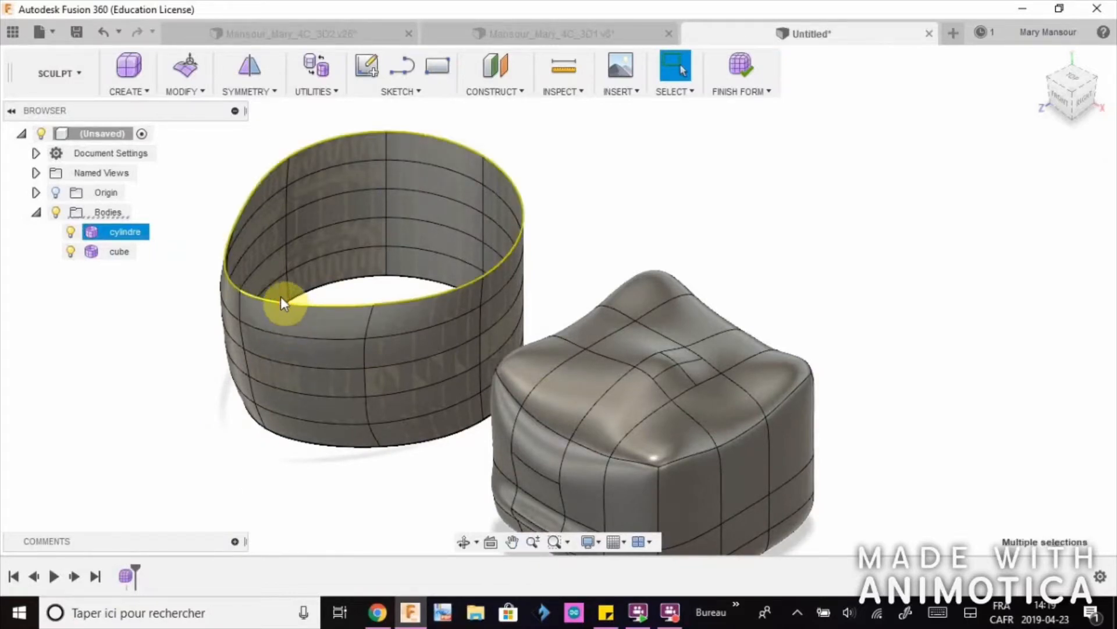
{"action": "left_click", "coordinate": [183, 89]}
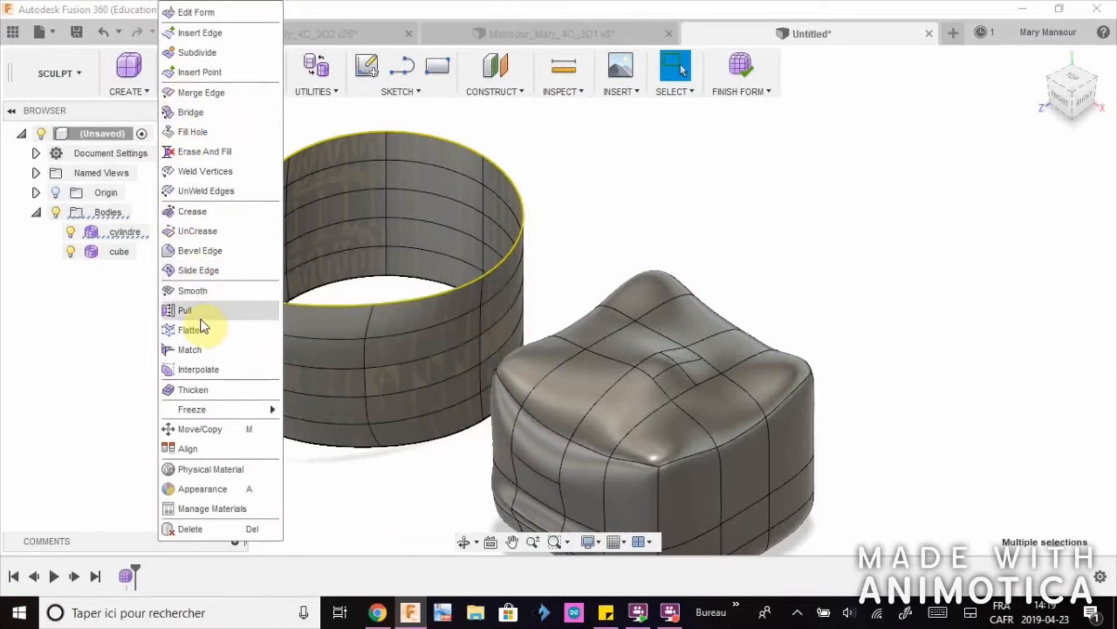
{"action": "left_click", "coordinate": [187, 132]}
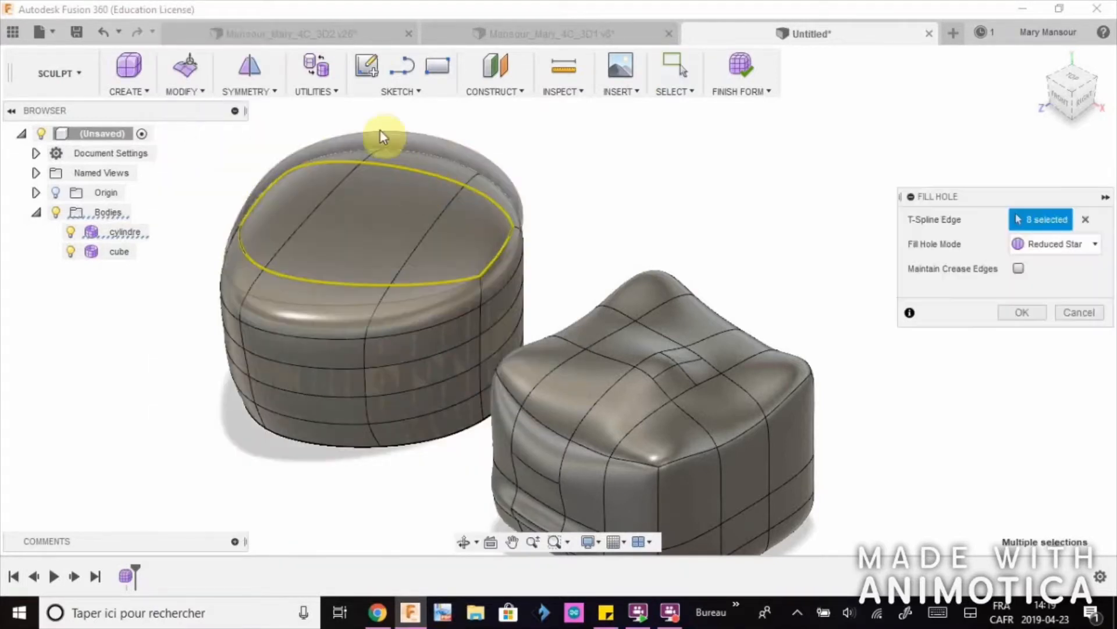
{"action": "left_click", "coordinate": [1084, 247]}
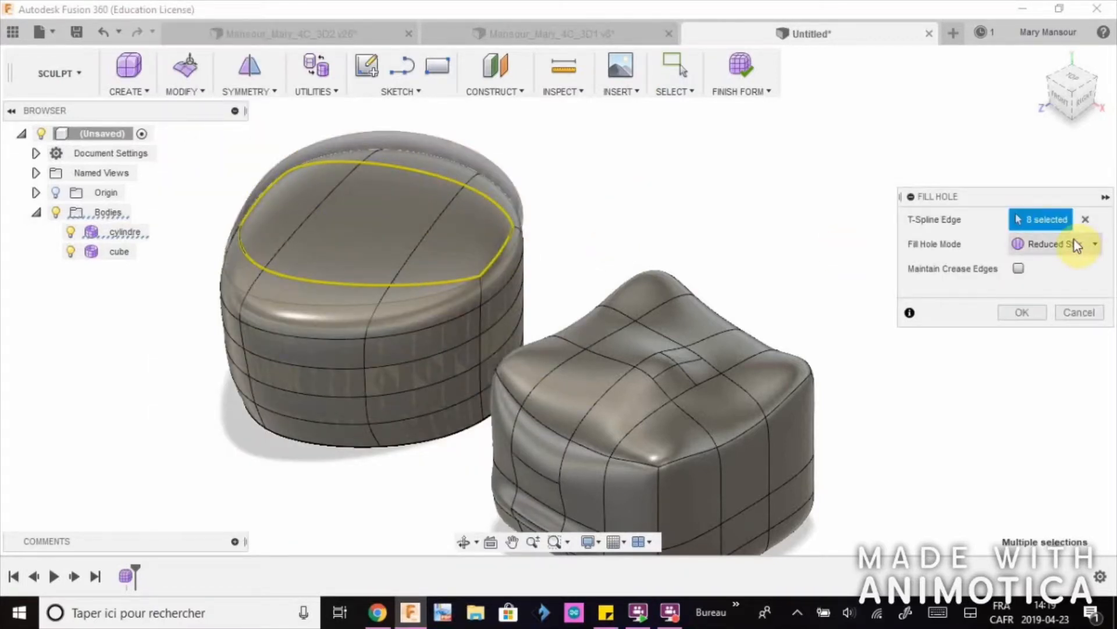
{"action": "left_click", "coordinate": [1075, 242]}
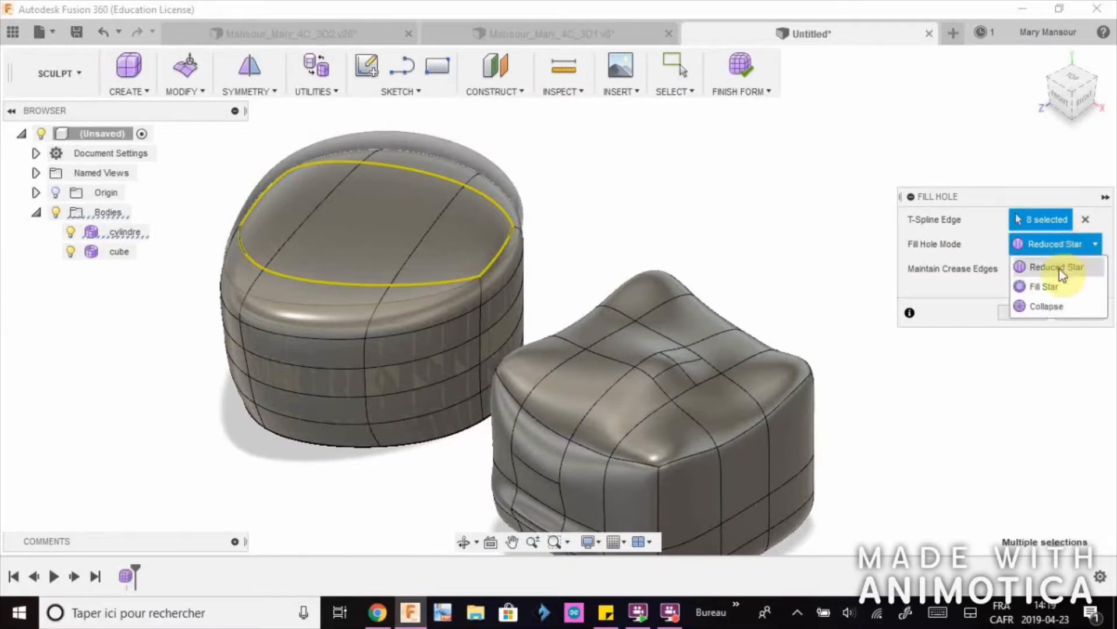
{"action": "left_click", "coordinate": [1055, 287]}
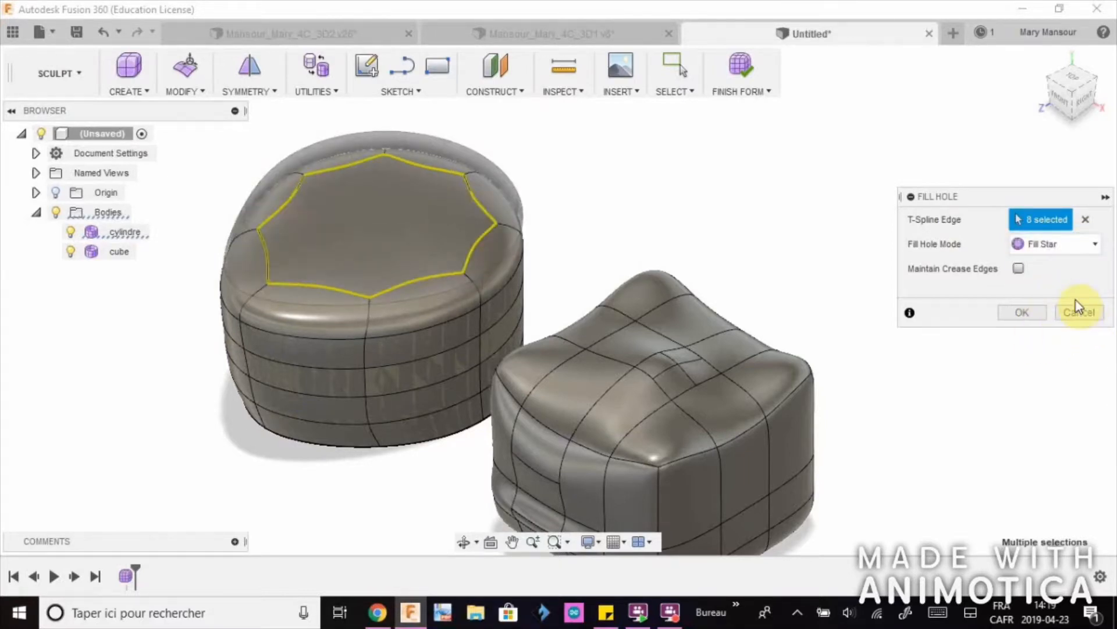
{"action": "left_click", "coordinate": [1057, 251]}
{"action": "left_click", "coordinate": [1049, 305]}
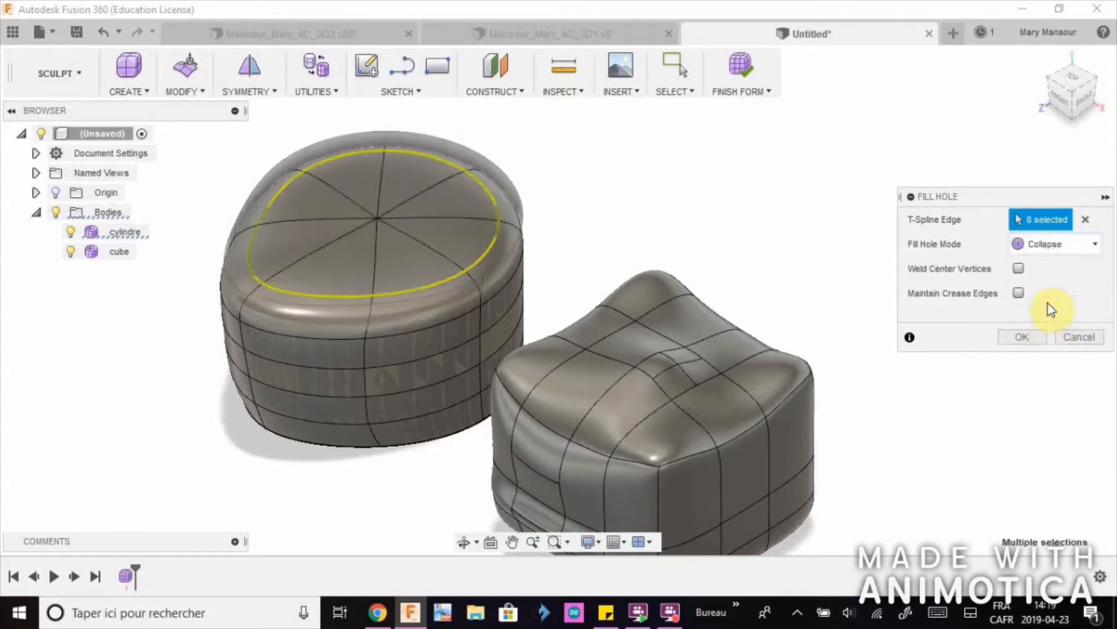
{"action": "left_click", "coordinate": [1027, 337]}
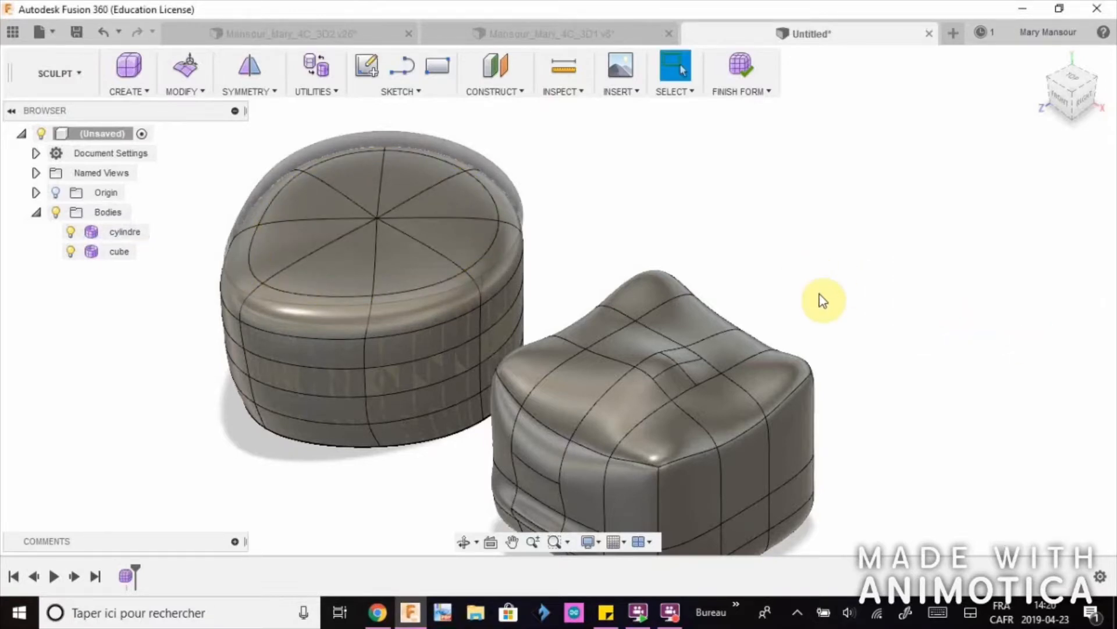
View the cylinder's open underside, finish the form and check the cylinder's body type again
{"action": "middle_click_drag", "start_coordinate": [817, 274], "coordinate": [304, 292], "text": "shift"}
{"action": "left_click", "coordinate": [304, 292]}
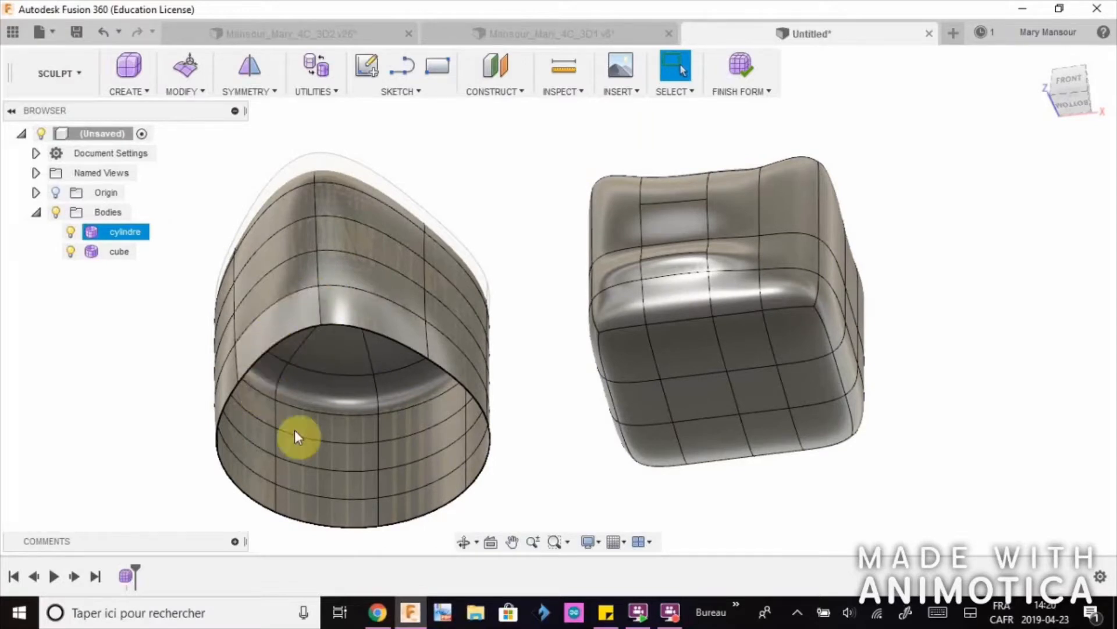
{"action": "left_click", "coordinate": [748, 63]}
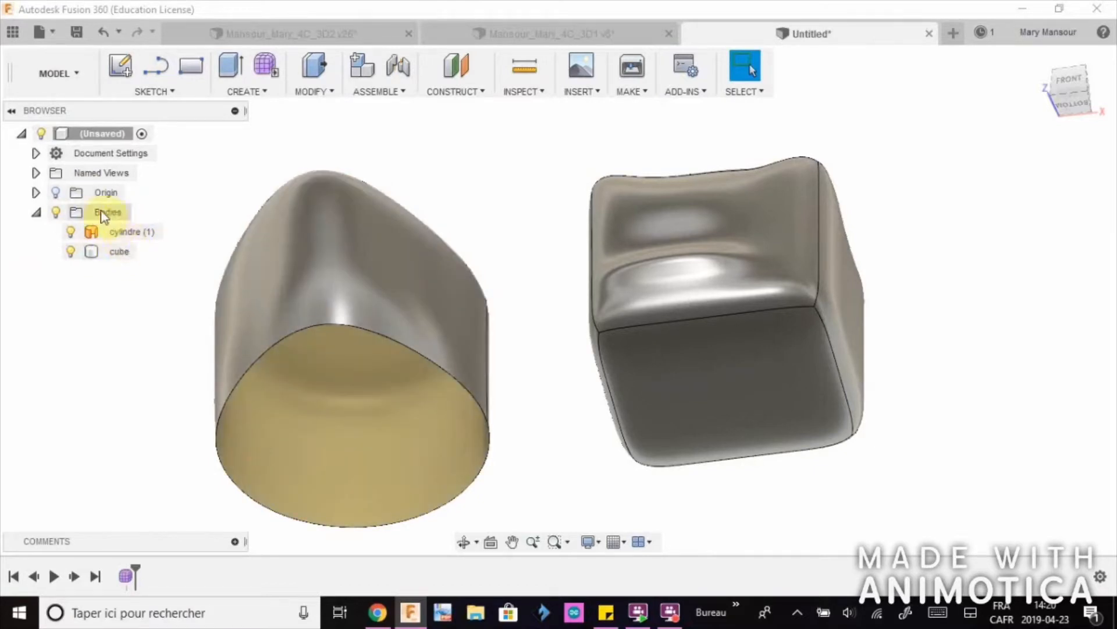
{"action": "left_click", "coordinate": [102, 236]}
Reopen the form, close the cylinder's bottom opening with Fill Hole in Fill Star mode, and finish the form
{"action": "double_click", "coordinate": [125, 576]}
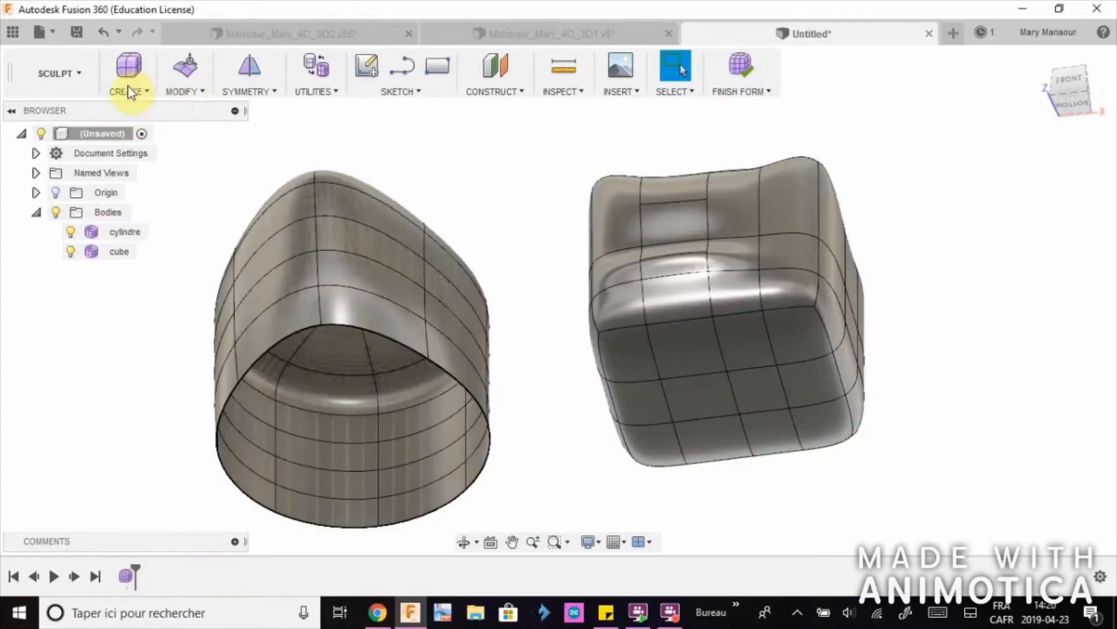
{"action": "double_click", "coordinate": [343, 323]}
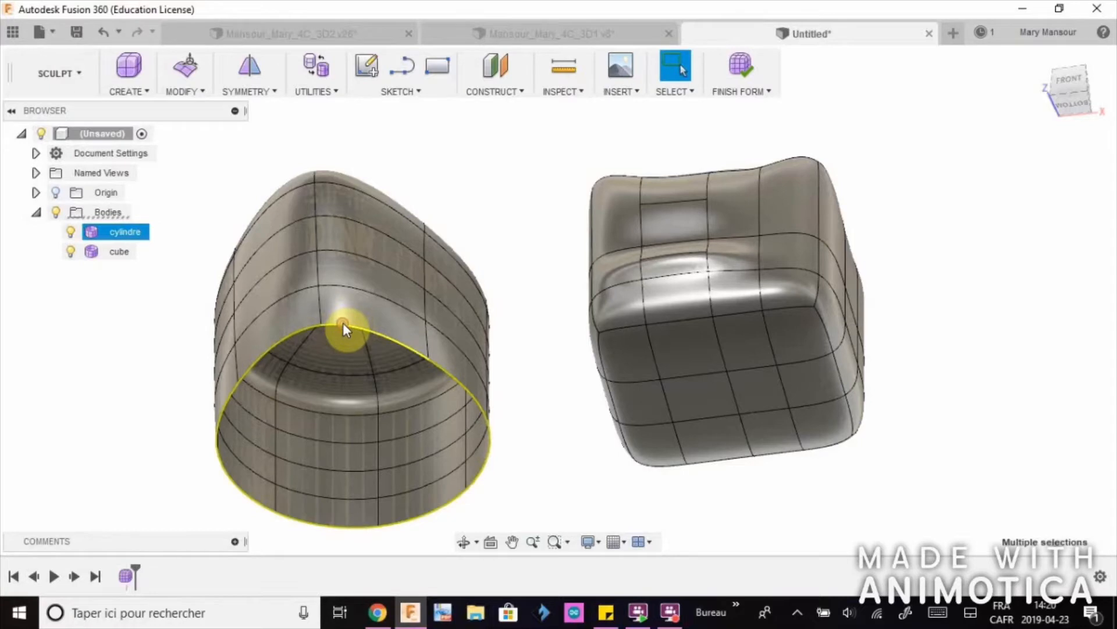
{"action": "left_click", "coordinate": [186, 92]}
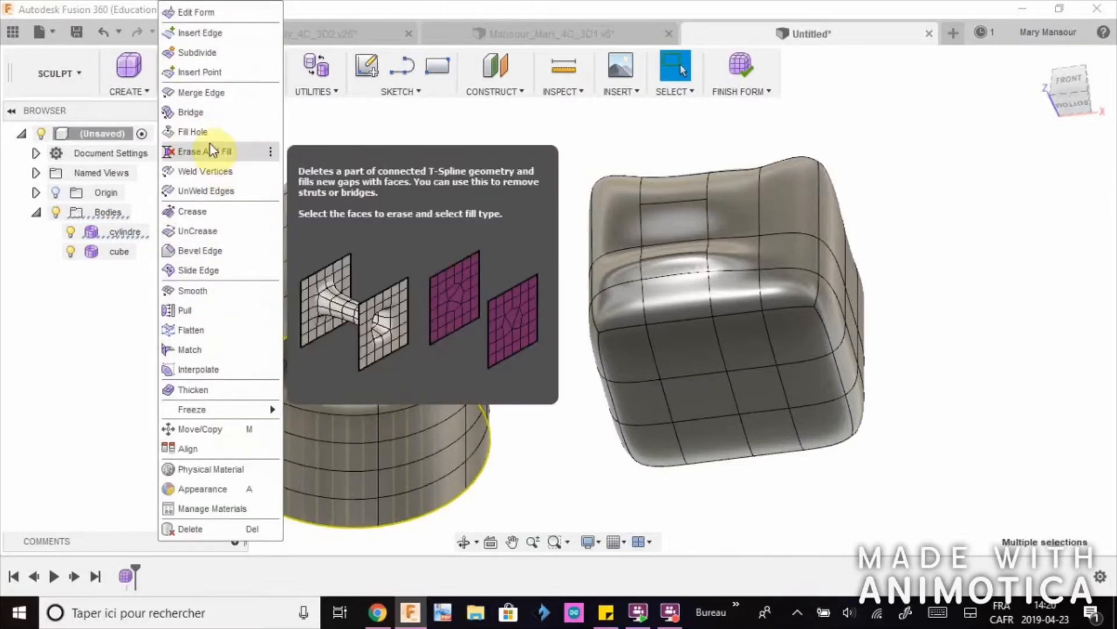
{"action": "left_click", "coordinate": [198, 132]}
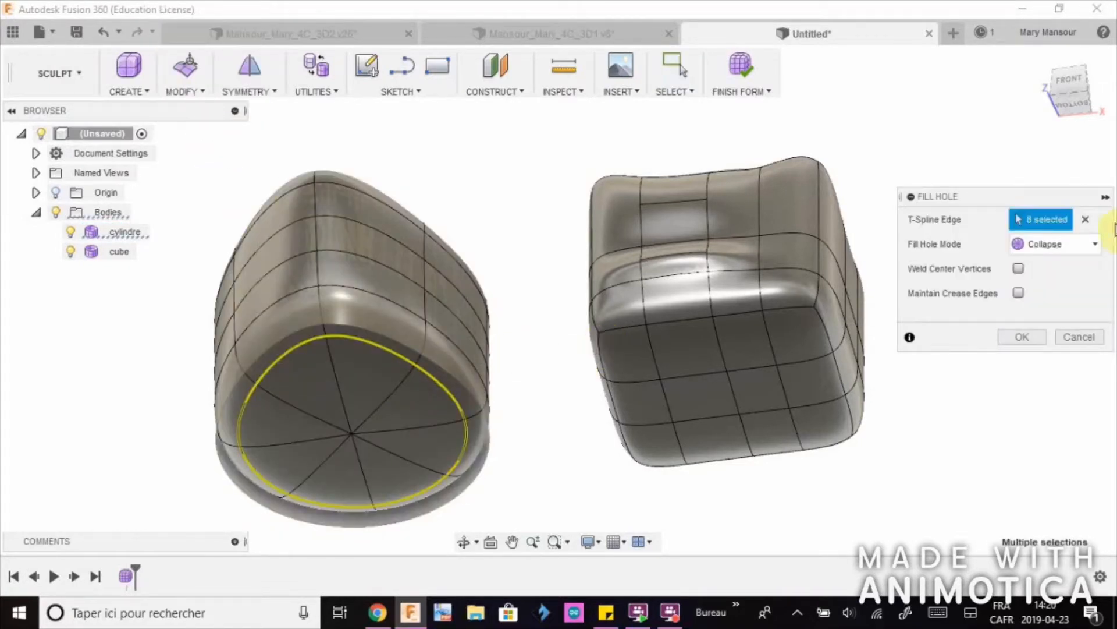
{"action": "left_click", "coordinate": [1050, 244]}
{"action": "left_click", "coordinate": [1041, 287]}
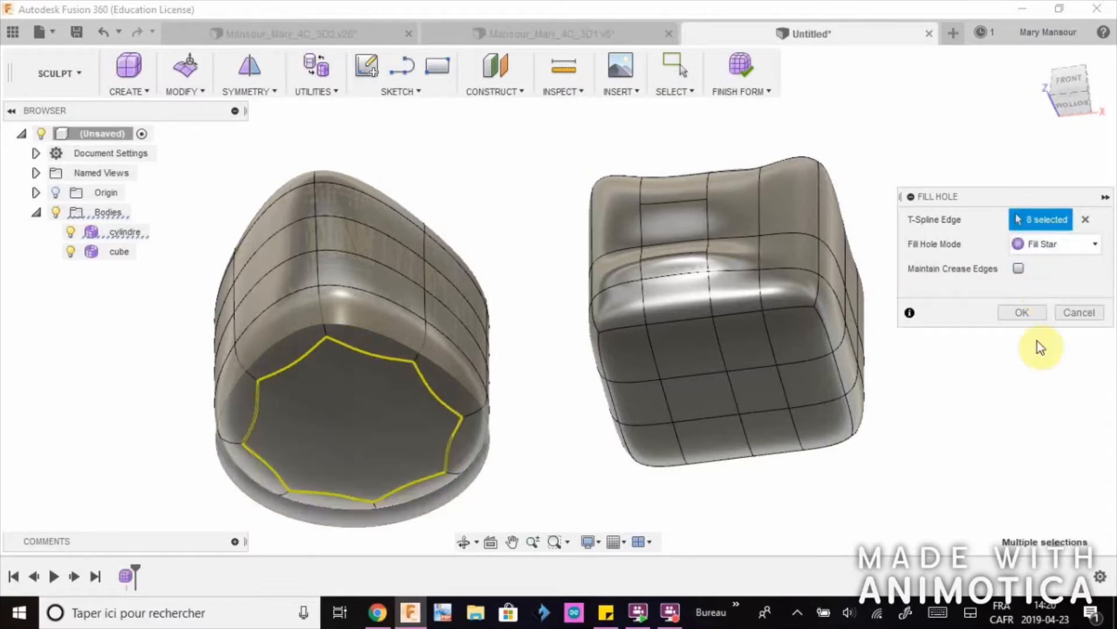
{"action": "left_click", "coordinate": [1036, 312]}
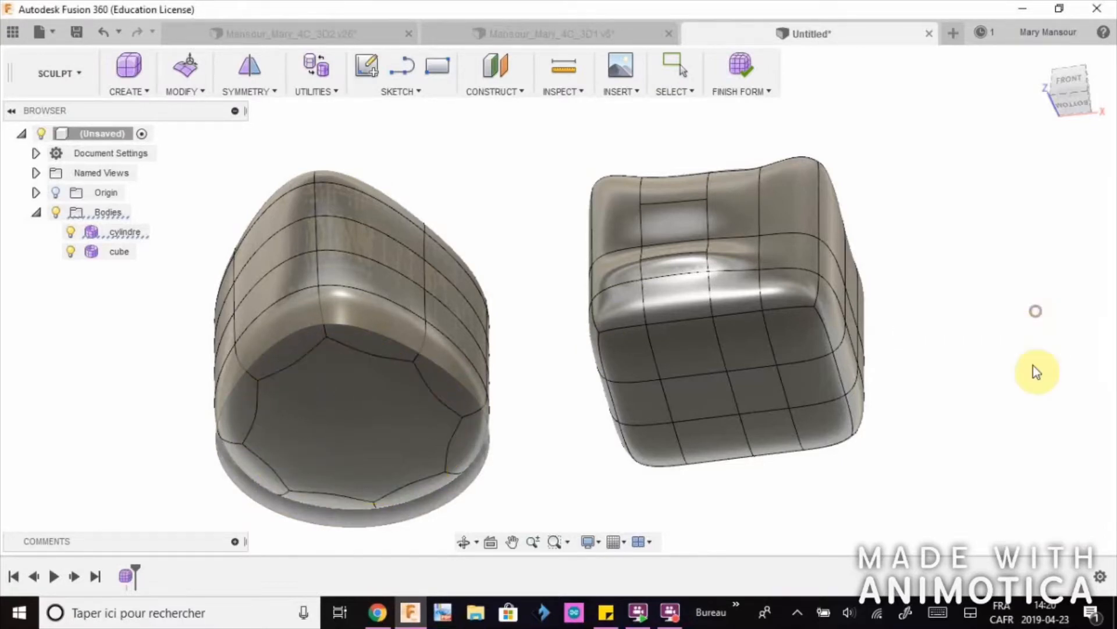
{"action": "middle_click_drag", "start_coordinate": [1000, 358], "coordinate": [1010, 481]}
{"action": "left_click", "coordinate": [742, 56]}
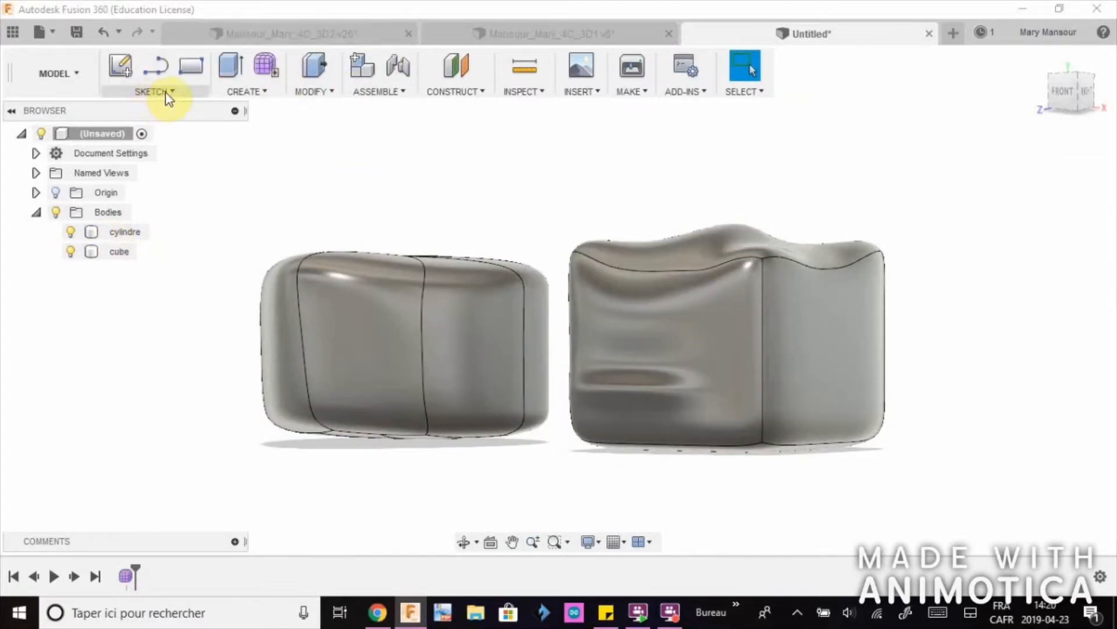
Reopen Form1 from the model history to view both bodies in sculpt mode, and finish the form again
{"action": "left_click", "coordinate": [129, 580]}
{"action": "double_click", "coordinate": [124, 571]}
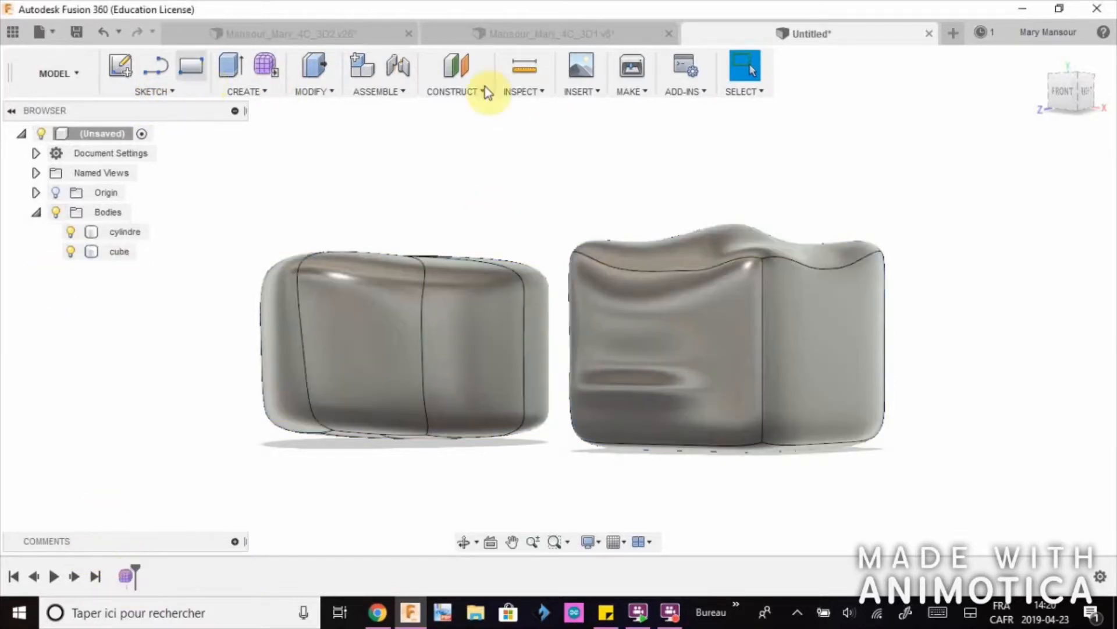
{"action": "left_click", "coordinate": [127, 576]}
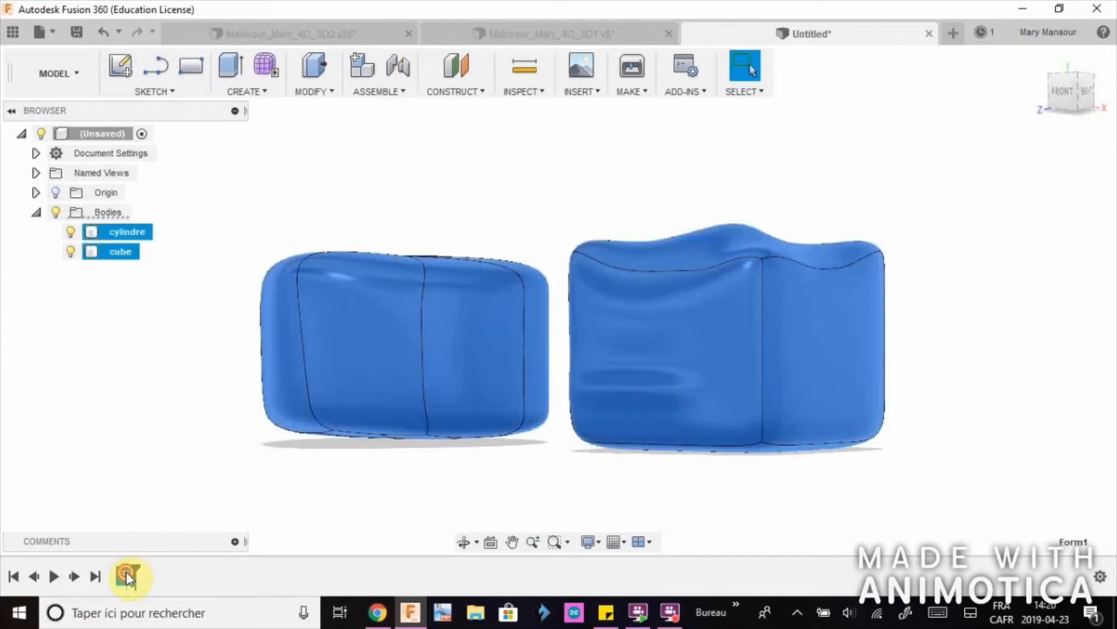
{"action": "double_click", "coordinate": [128, 577]}
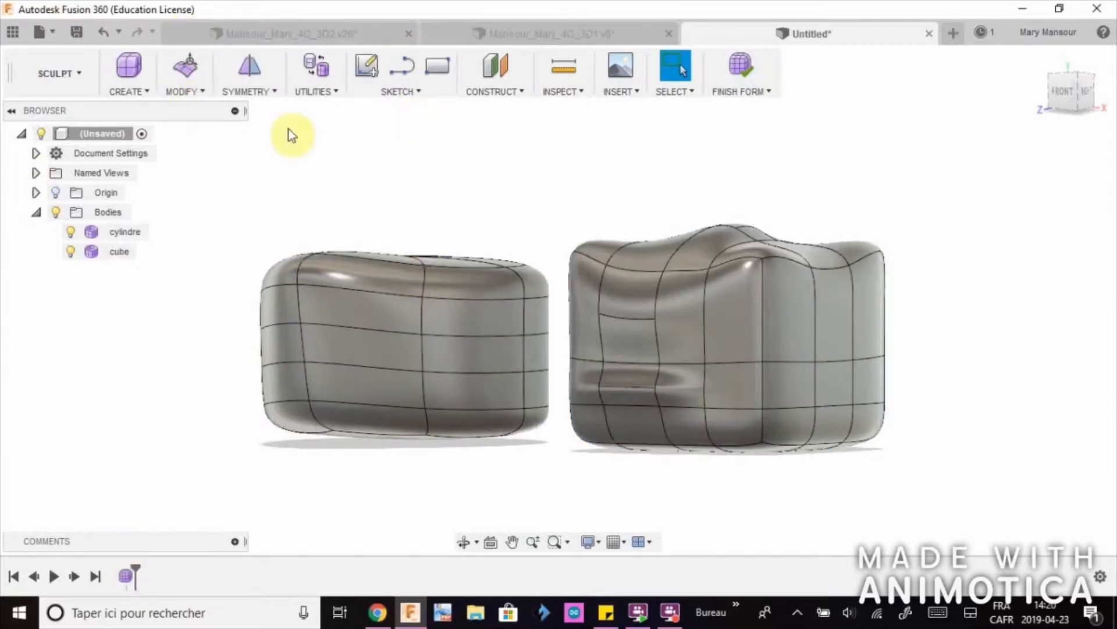
{"action": "middle_click_drag", "start_coordinate": [382, 208], "coordinate": [451, 253], "text": "shift"}
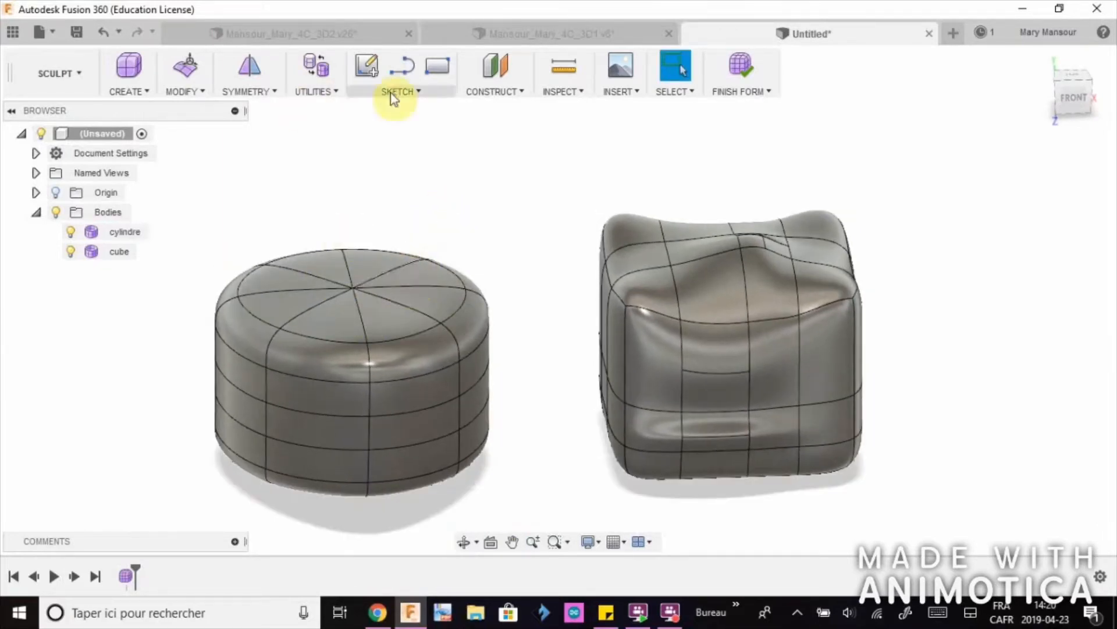
{"action": "left_click", "coordinate": [741, 65]}
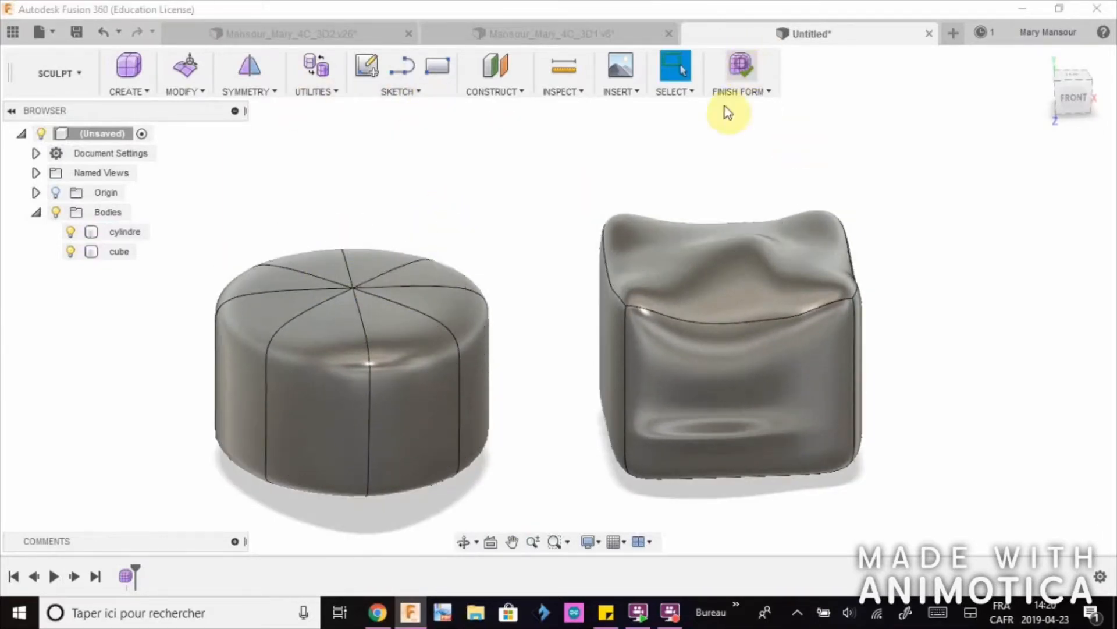
Create a sketch on the horizontal origin plane and centre the top view on the cube body
{"action": "scroll", "coordinate": [304, 186], "scroll_direction": "down", "scroll_amount": 3}
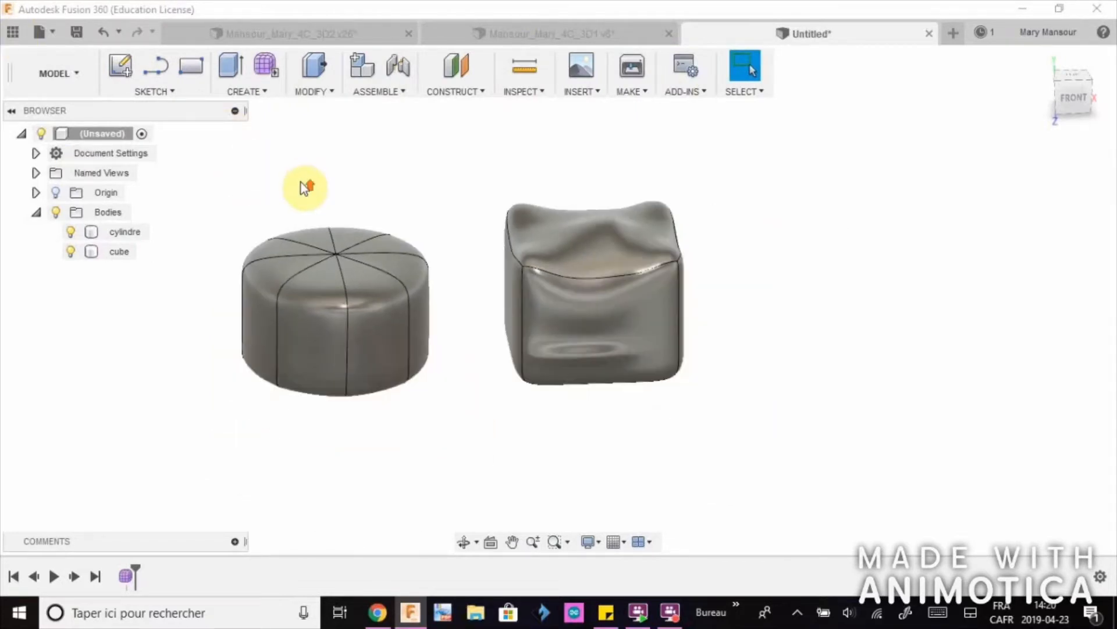
{"action": "scroll", "coordinate": [299, 175], "scroll_direction": "up", "scroll_amount": 2}
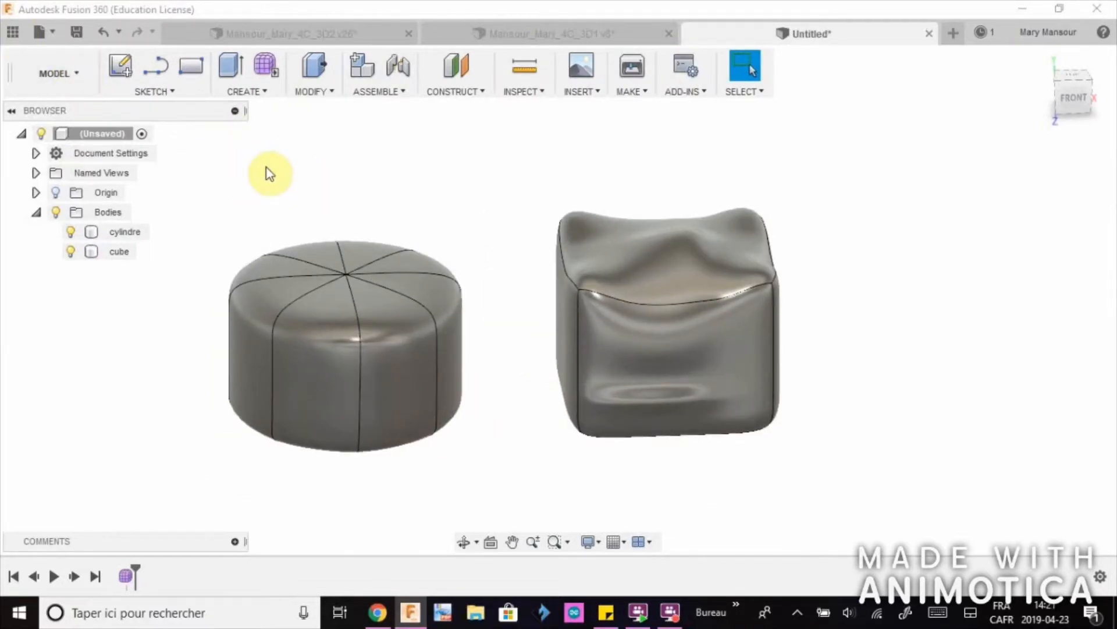
{"action": "middle_click_drag", "start_coordinate": [273, 171], "coordinate": [396, 211]}
{"action": "scroll", "coordinate": [384, 224], "scroll_direction": "up", "scroll_amount": 2}
{"action": "middle_click_drag", "start_coordinate": [491, 242], "coordinate": [306, 184]}
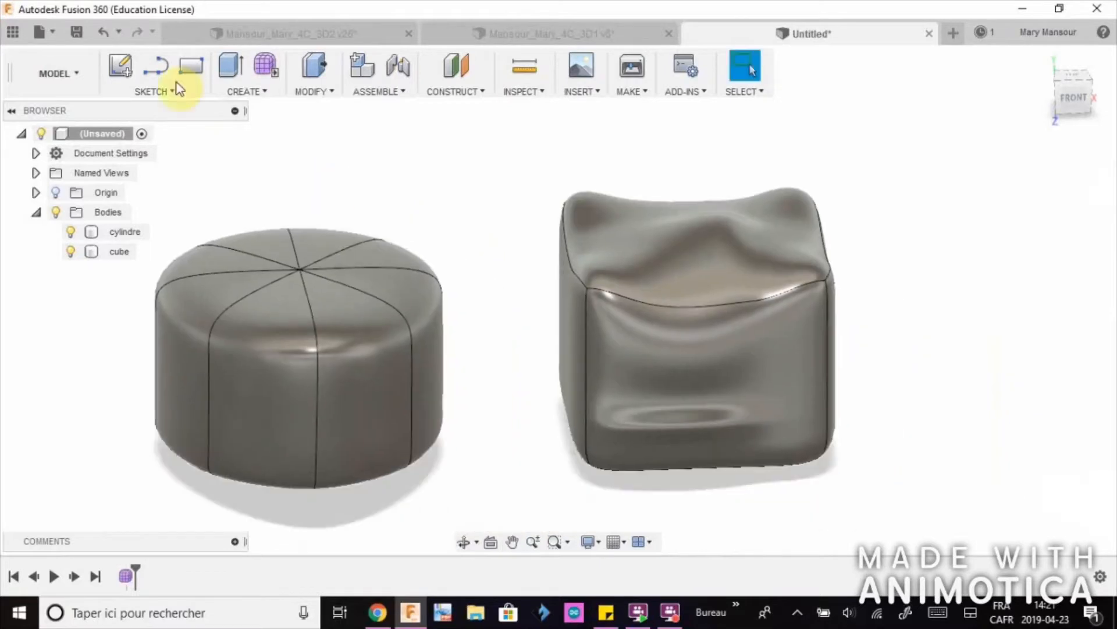
{"action": "left_click", "coordinate": [120, 67]}
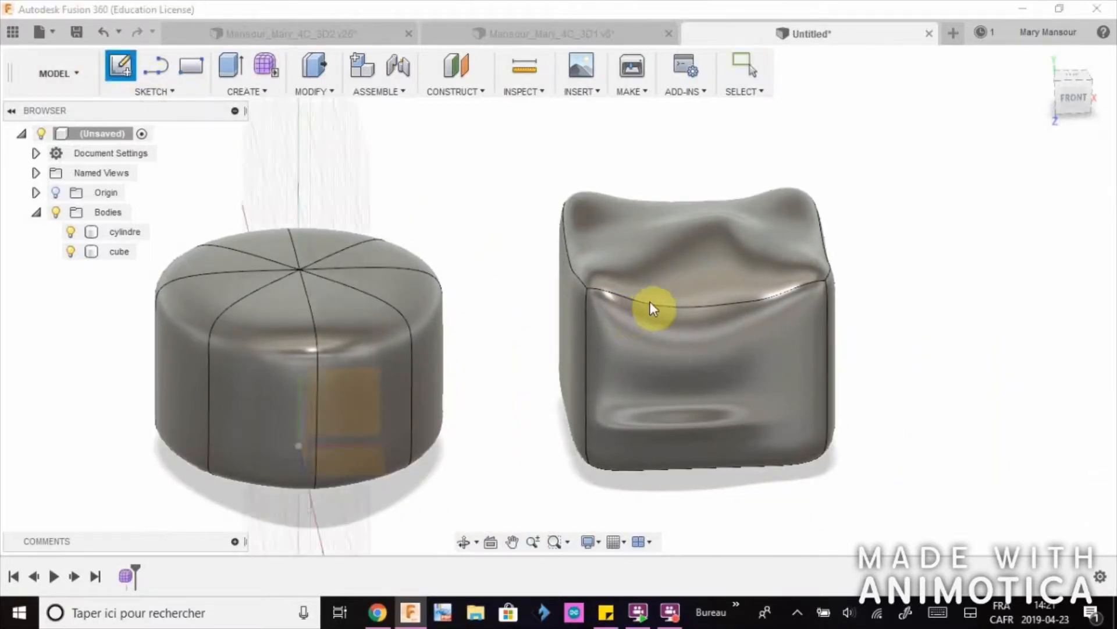
{"action": "left_click", "coordinate": [352, 463]}
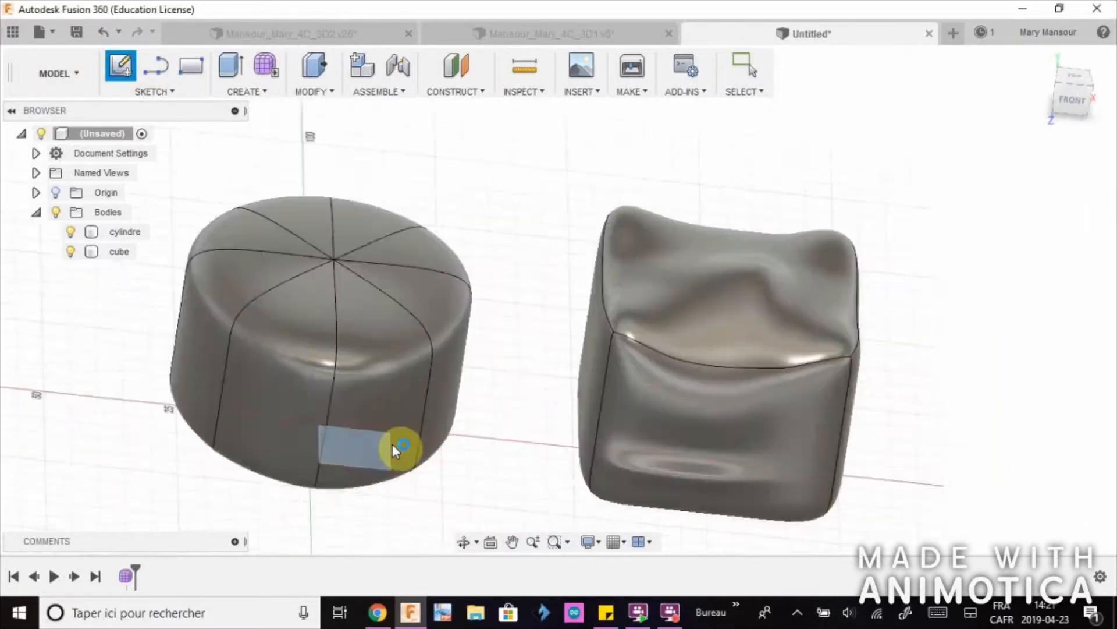
{"action": "left_click", "coordinate": [843, 230]}
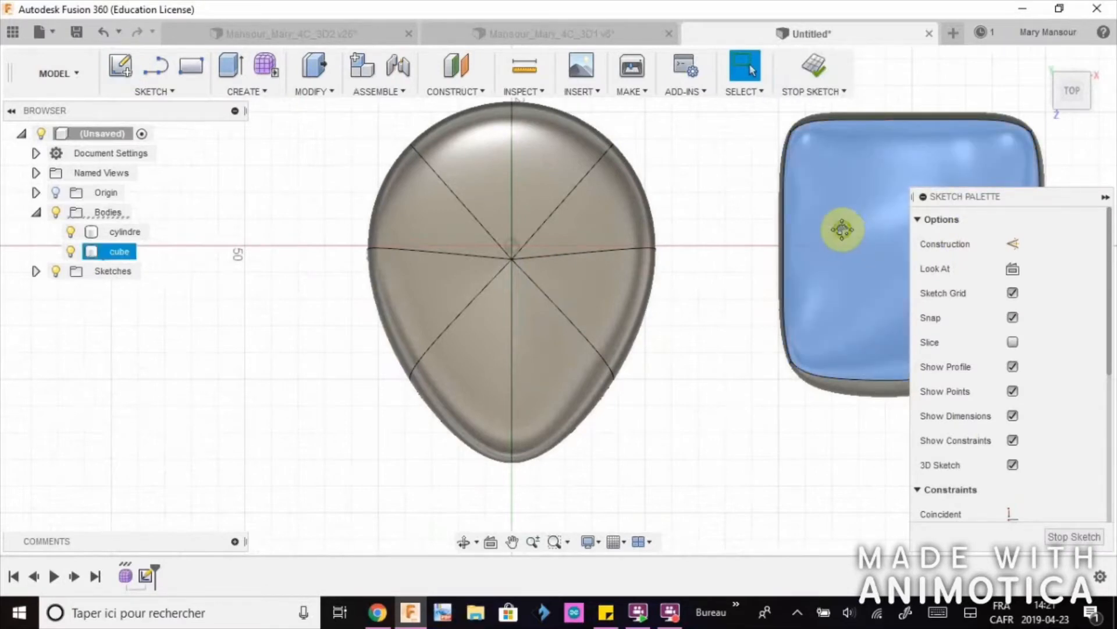
{"action": "middle_click_drag", "start_coordinate": [842, 229], "coordinate": [432, 261]}
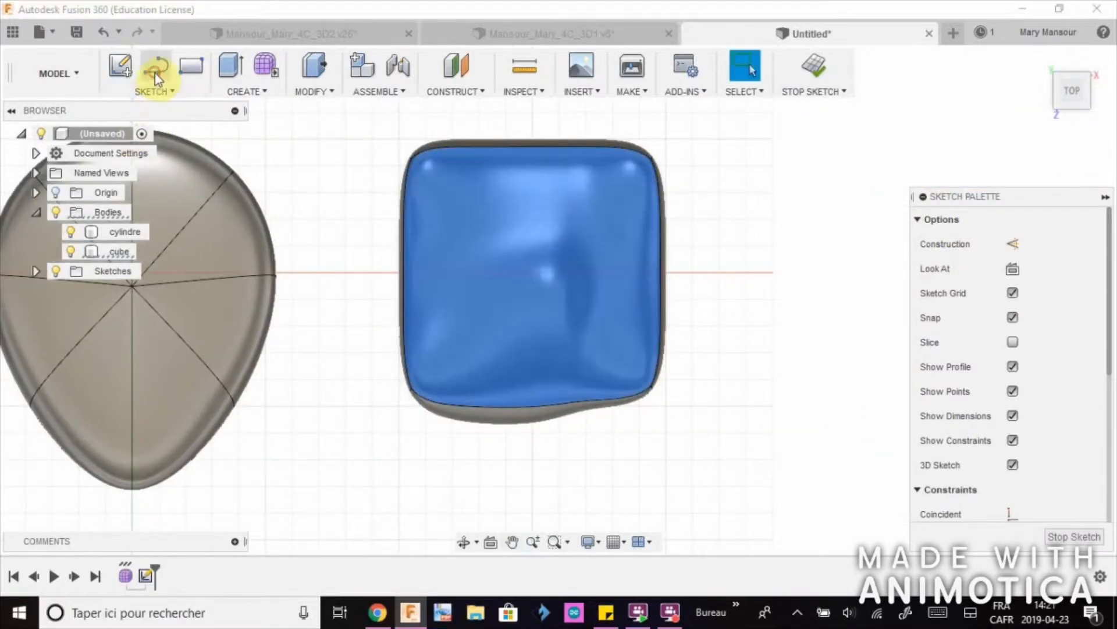
Sketch a closed five-sided line profile inside the cube body's outline and finish the sketch
{"action": "left_click", "coordinate": [155, 68]}
{"action": "left_click", "coordinate": [474, 213]}
{"action": "left_click", "coordinate": [610, 215]}
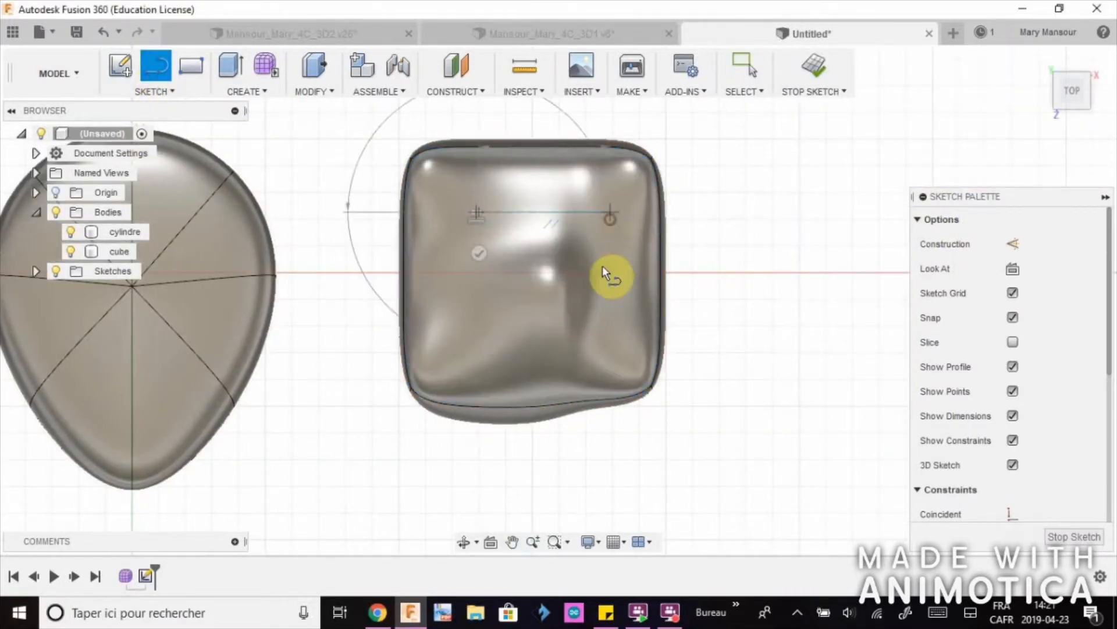
{"action": "left_click", "coordinate": [601, 281]}
{"action": "left_click", "coordinate": [531, 311]}
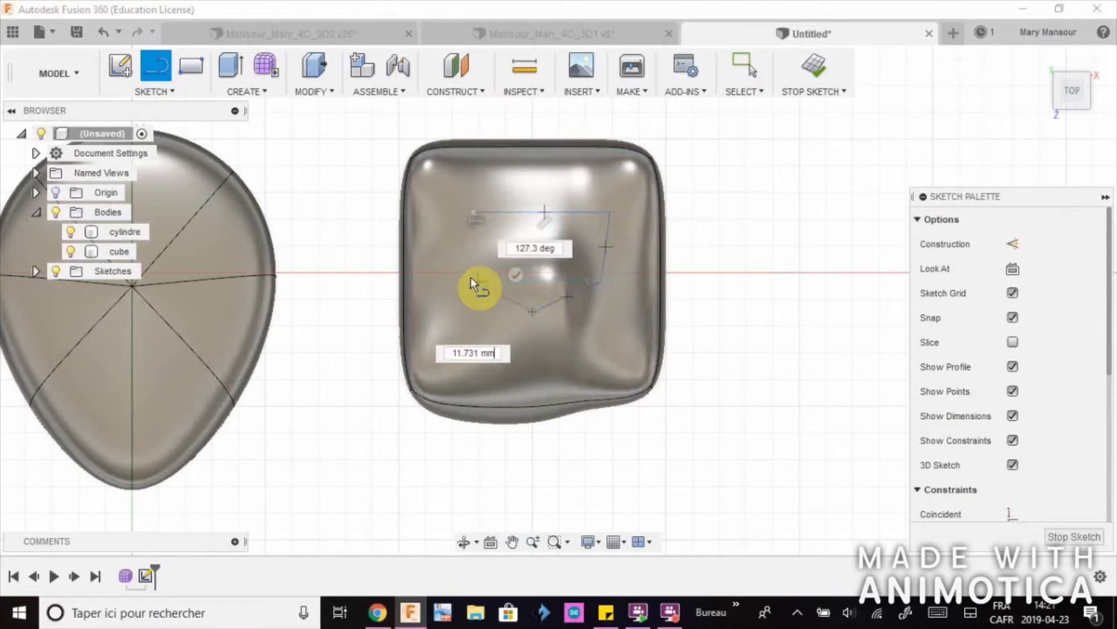
{"action": "left_click", "coordinate": [465, 279]}
{"action": "left_click", "coordinate": [472, 213]}
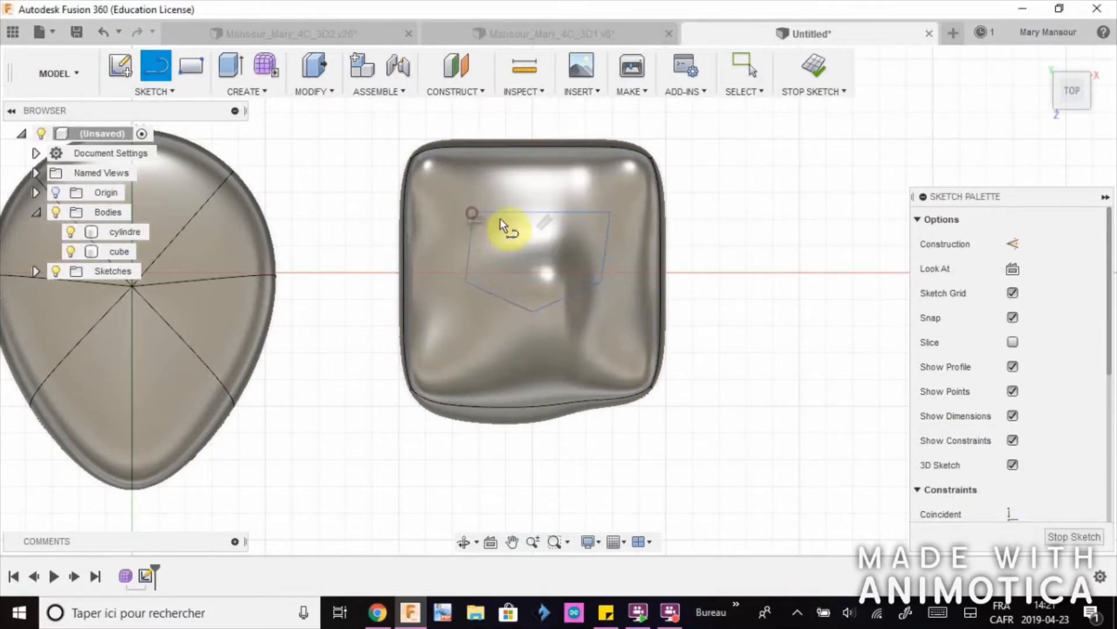
{"action": "left_click", "coordinate": [1074, 539]}
Extrude the five-sided profile 50 mm upward with the Cut operation to make an opening through the cube body's top
{"action": "middle_click_drag", "start_coordinate": [631, 252], "coordinate": [556, 239], "text": "shift"}
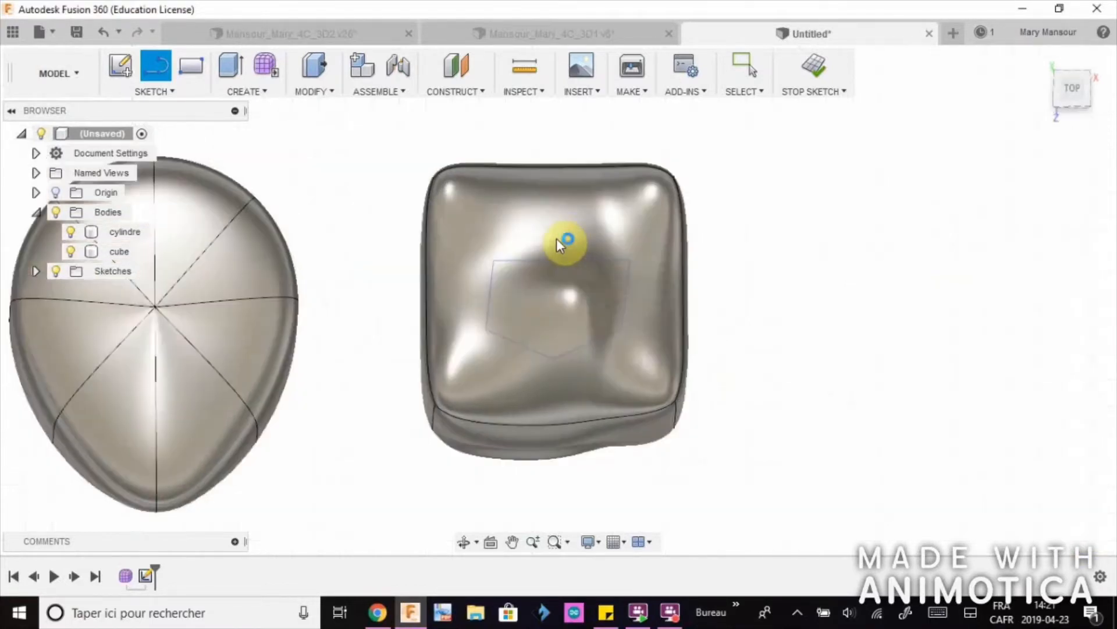
{"action": "key", "text": "e"}
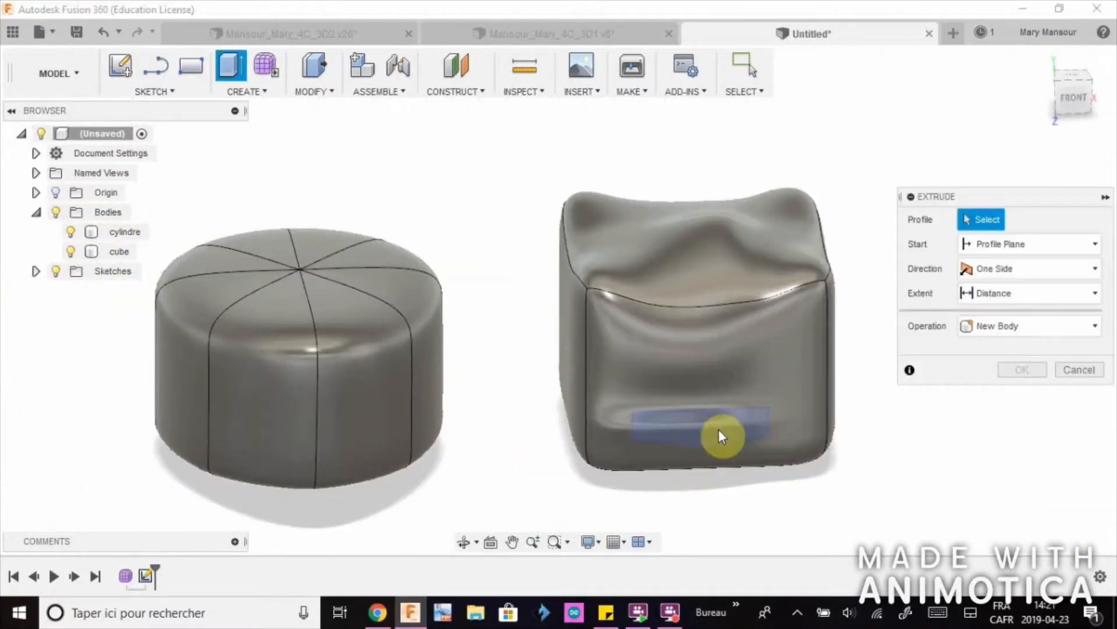
{"action": "left_click", "coordinate": [725, 433]}
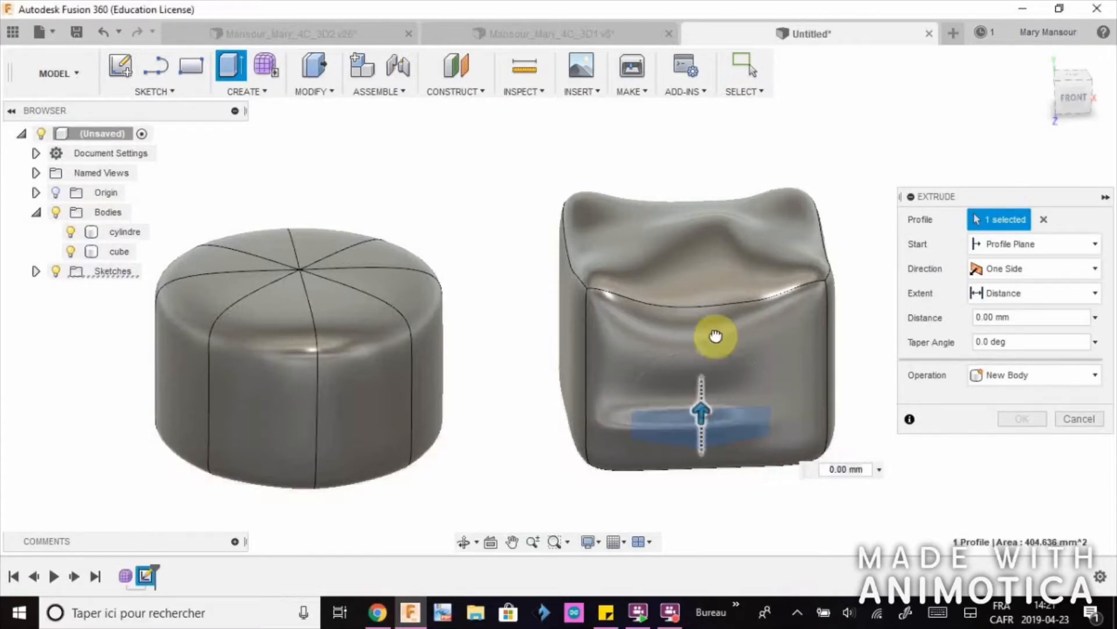
{"action": "left_click_drag", "start_coordinate": [720, 192], "coordinate": [716, 171]}
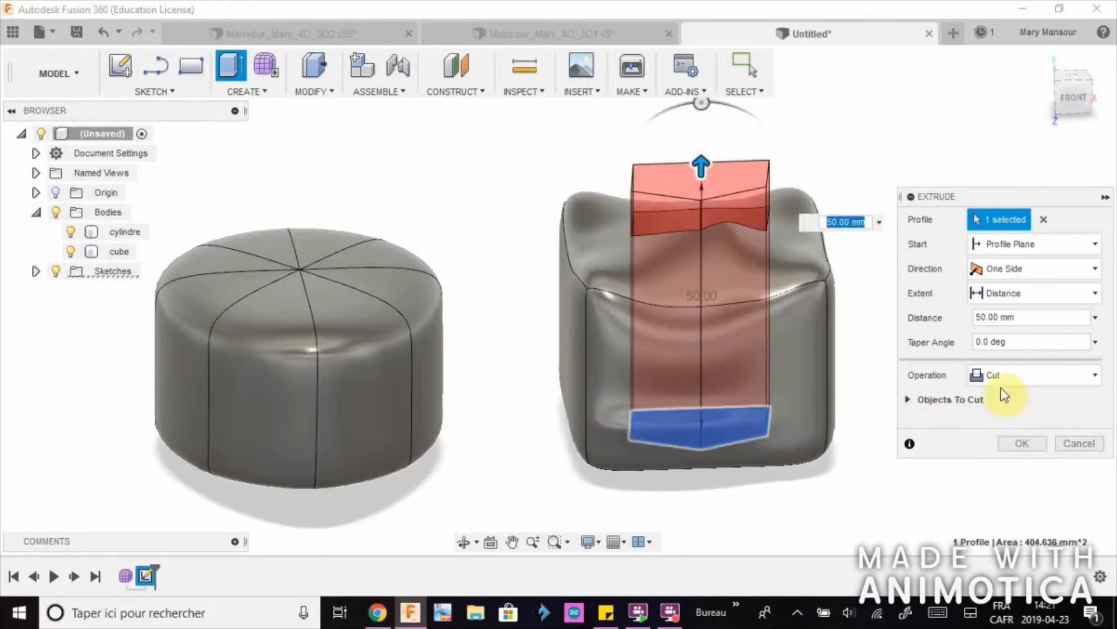
{"action": "left_click", "coordinate": [994, 373]}
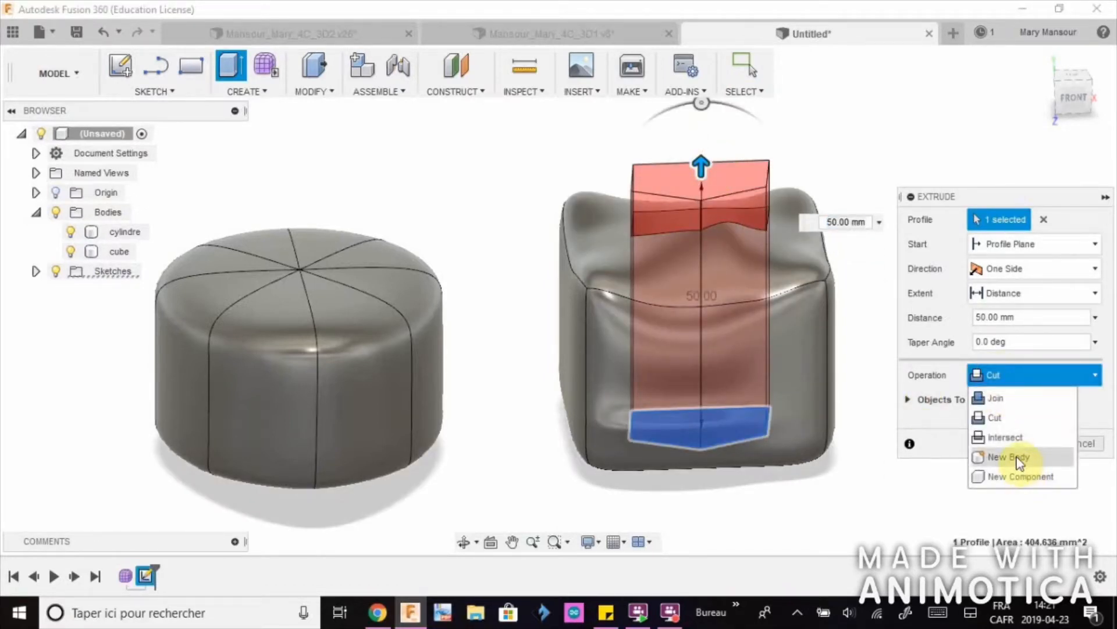
{"action": "left_click", "coordinate": [878, 465]}
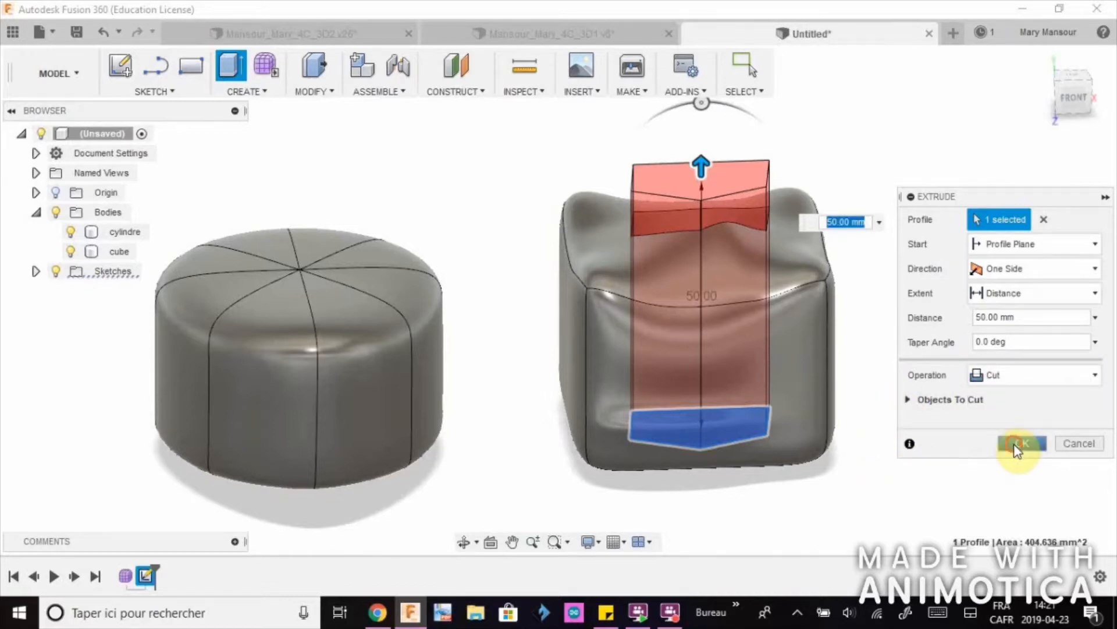
{"action": "left_click", "coordinate": [1016, 446]}
{"action": "middle_click_drag", "start_coordinate": [916, 292], "coordinate": [666, 319]}
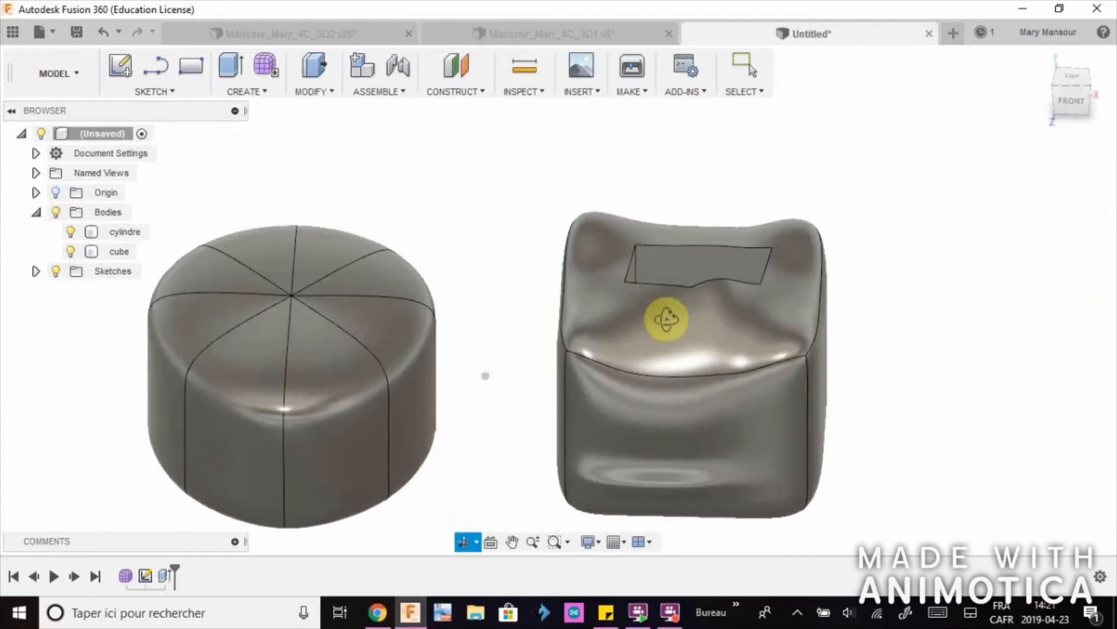
{"action": "middle_click_drag", "start_coordinate": [880, 394], "coordinate": [764, 334]}
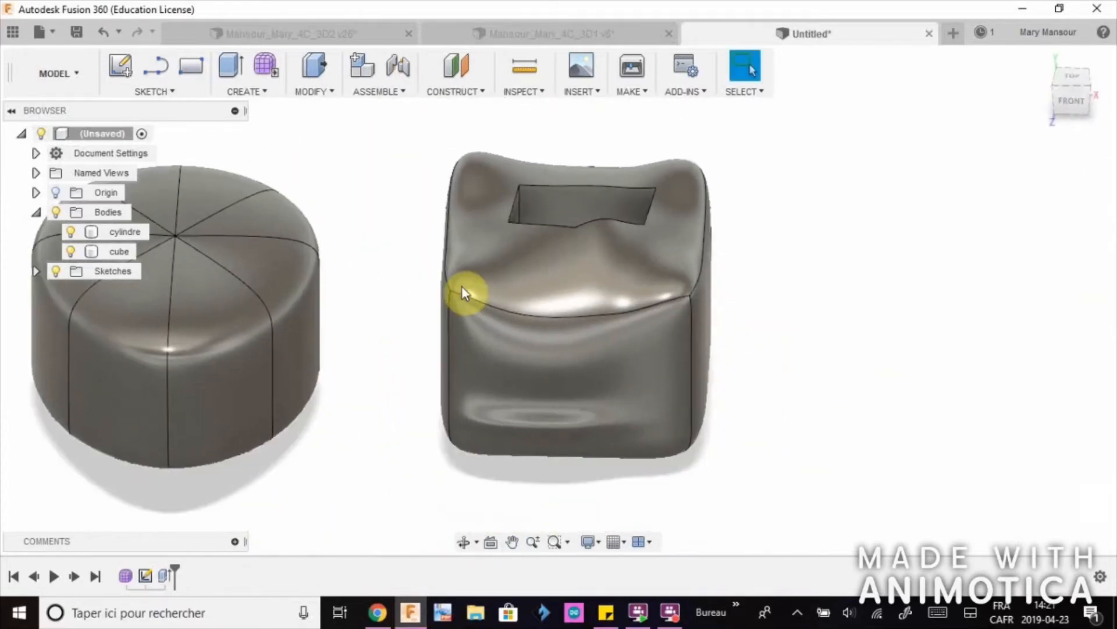
Apply the Plastic - Matte (Blue) appearance to the cylinder body and Plastic - Matte (Green) to the cube body
{"action": "right_click", "coordinate": [113, 232]}
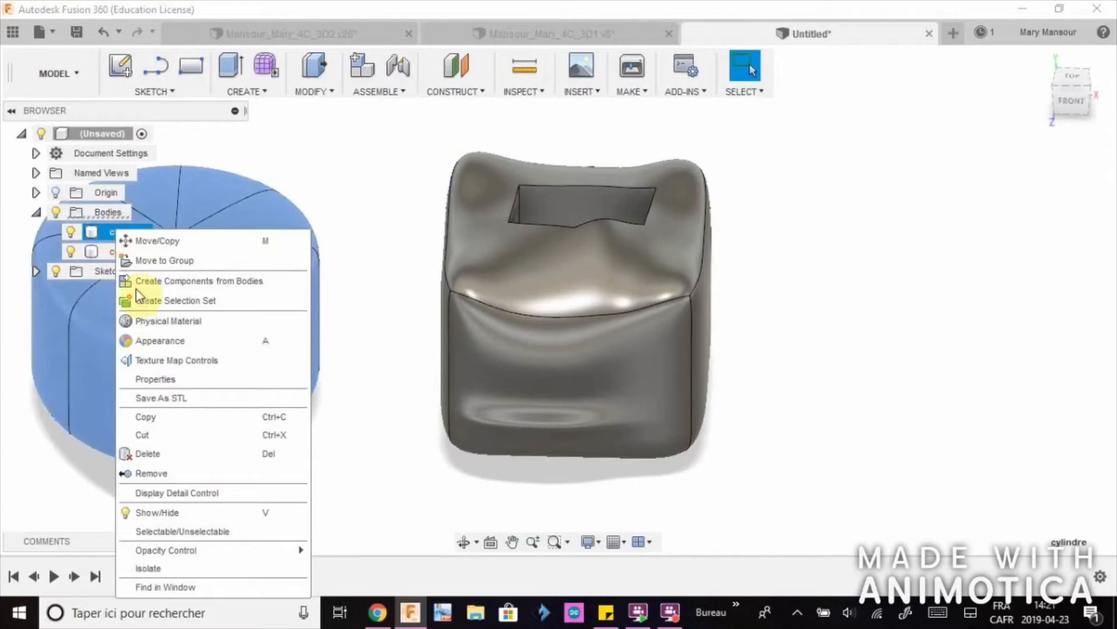
{"action": "left_click", "coordinate": [167, 341]}
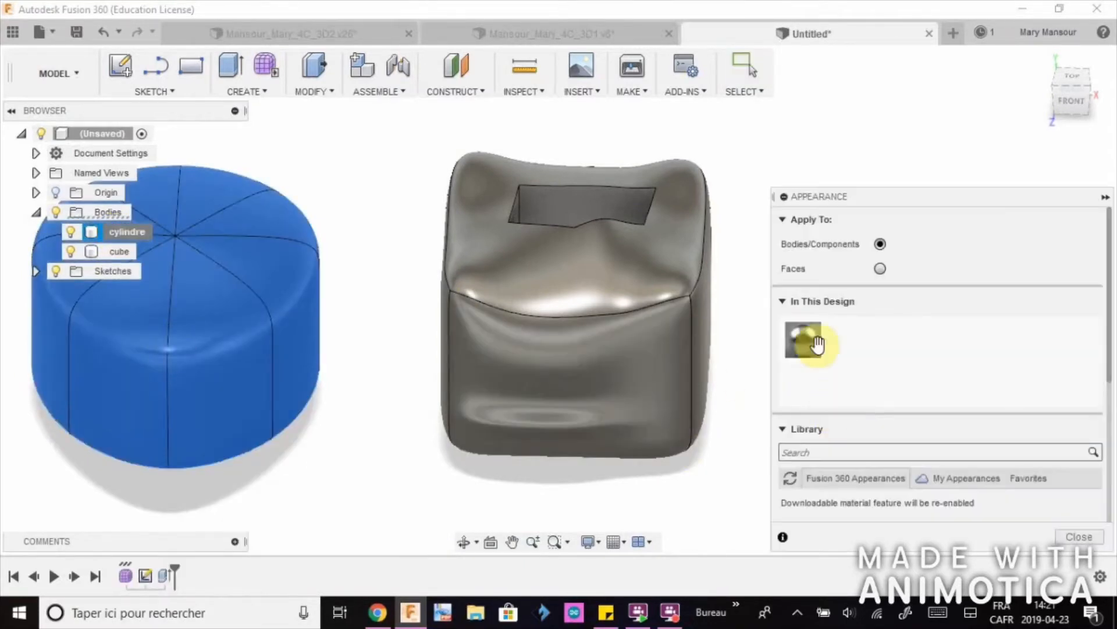
{"action": "scroll", "coordinate": [850, 438], "scroll_direction": "down", "scroll_amount": 5}
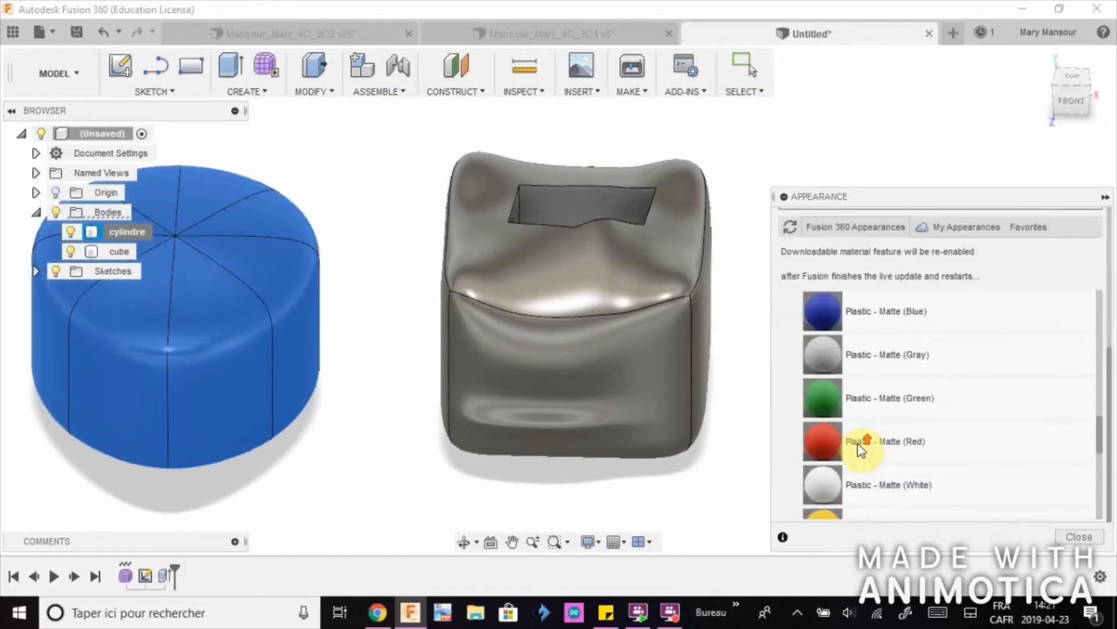
{"action": "left_click_drag", "start_coordinate": [878, 319], "coordinate": [247, 291]}
{"action": "left_click_drag", "start_coordinate": [920, 415], "coordinate": [598, 310]}
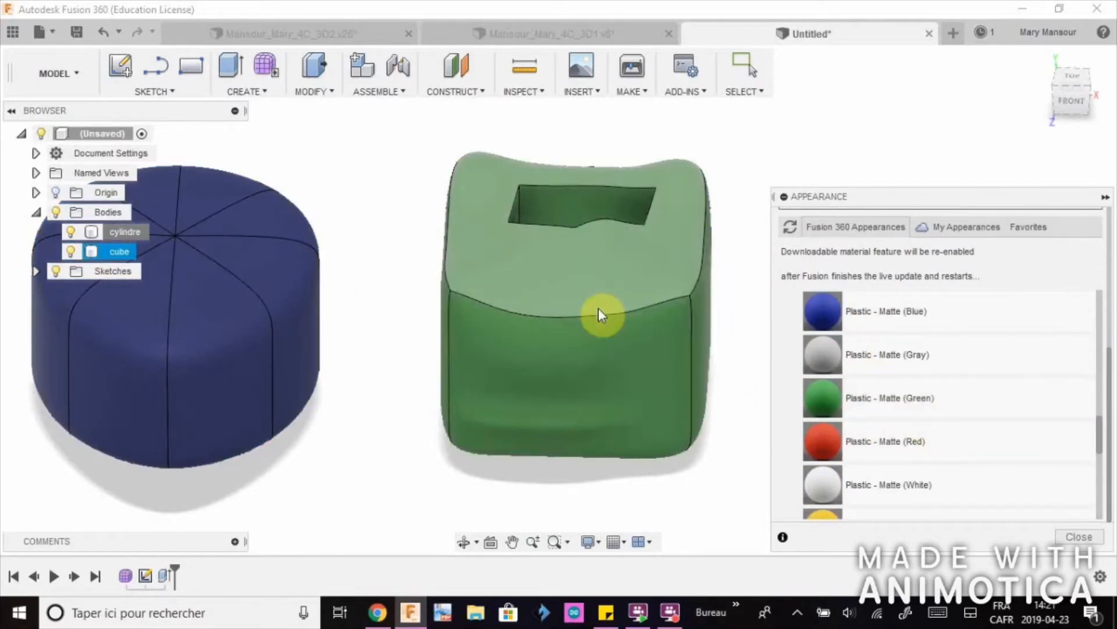
{"action": "left_click", "coordinate": [1065, 542]}
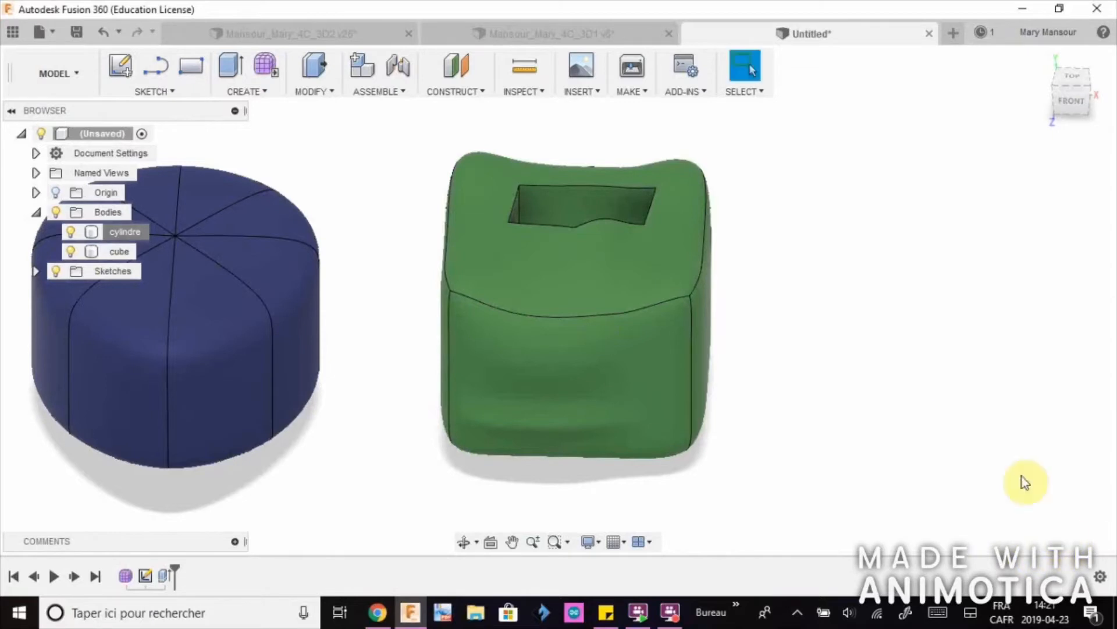
View the two coloured bodies from the side, and switch to the open table and vase design to examine its sculpted vase
{"action": "scroll", "coordinate": [908, 442], "scroll_direction": "down", "scroll_amount": 3}
{"action": "middle_click_drag", "start_coordinate": [845, 469], "coordinate": [794, 443]}
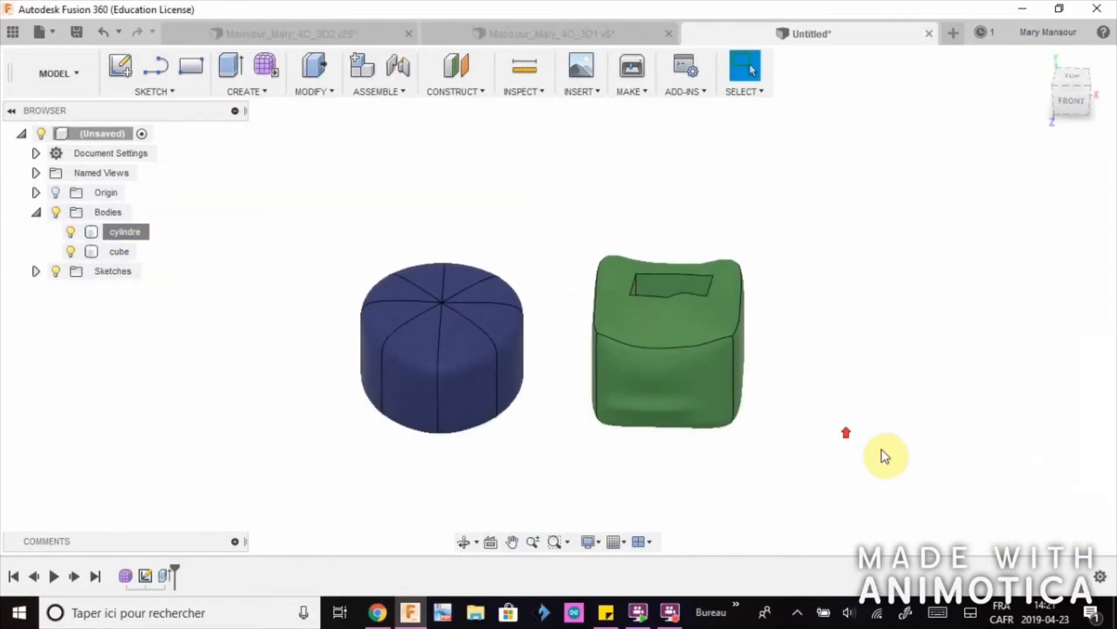
{"action": "middle_click_drag", "start_coordinate": [881, 456], "coordinate": [857, 414], "text": "shift"}
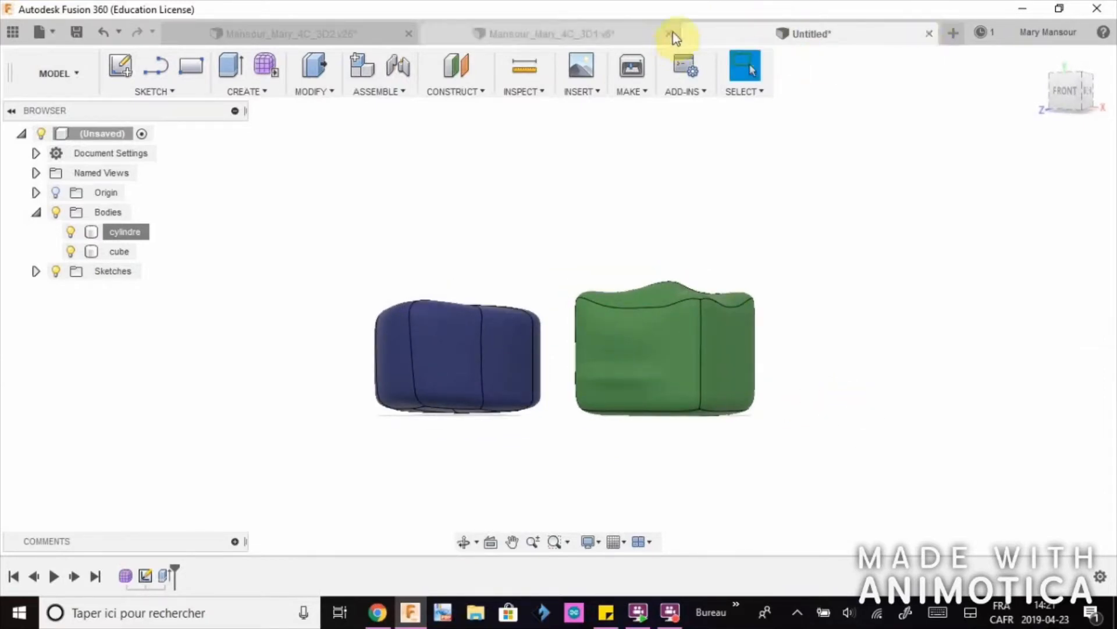
{"action": "left_click", "coordinate": [327, 37]}
{"action": "left_click", "coordinate": [559, 35]}
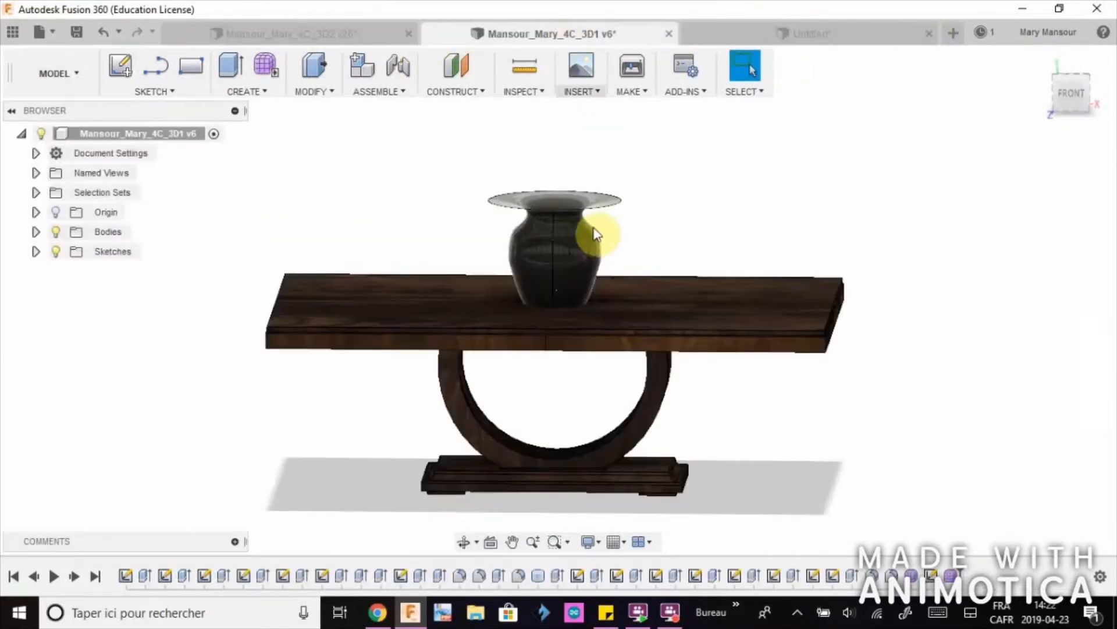
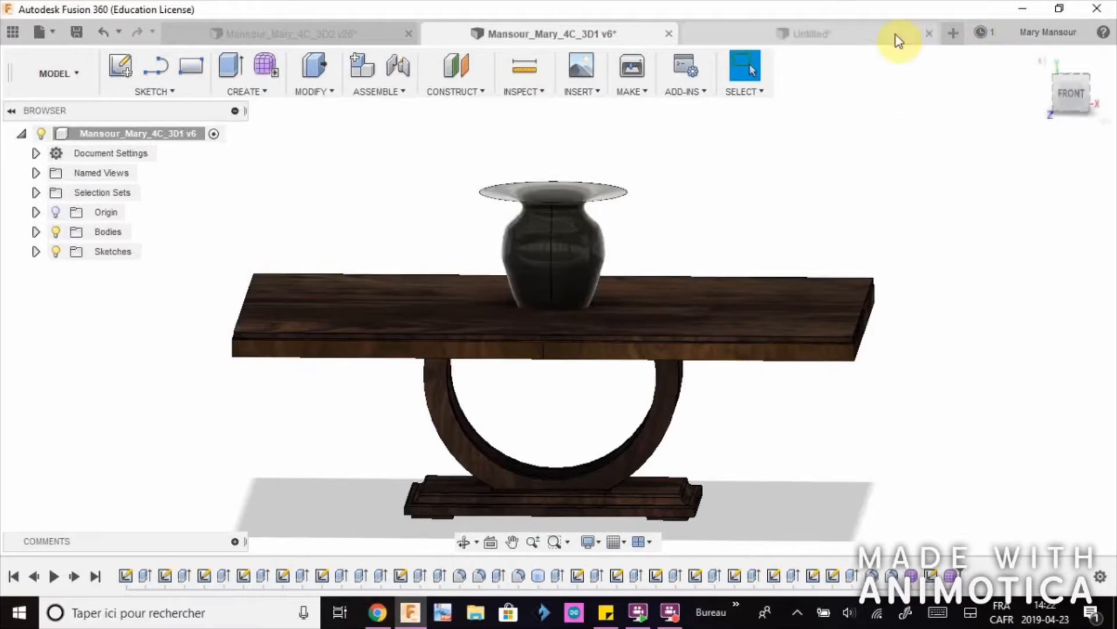
Create a new design and start a form in the Sculpt workspace
{"action": "left_click", "coordinate": [955, 31]}
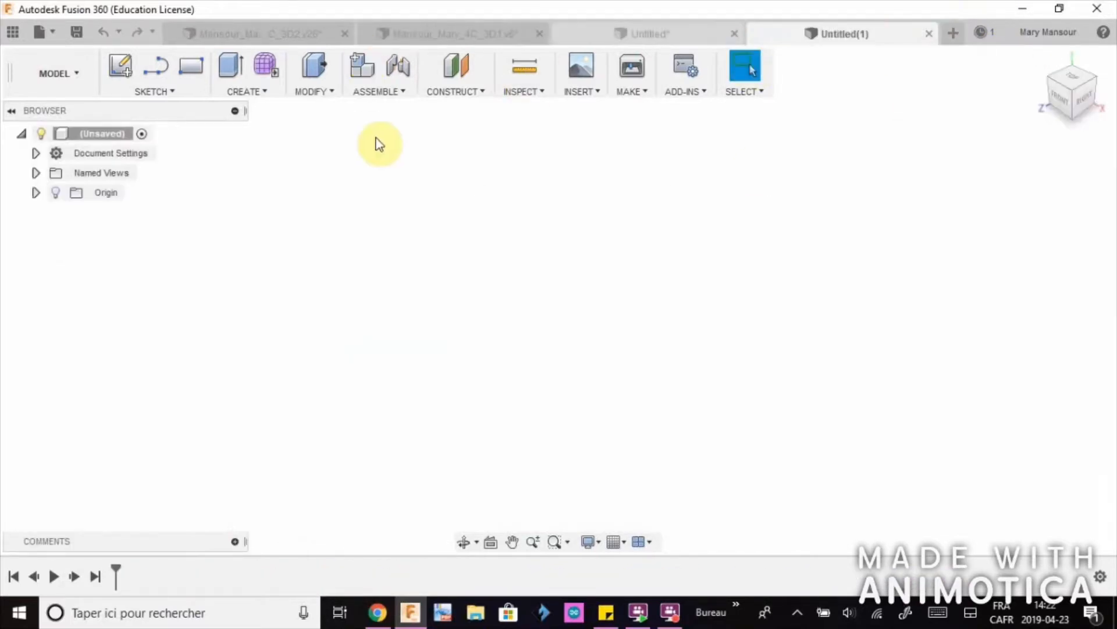
{"action": "left_click", "coordinate": [269, 65]}
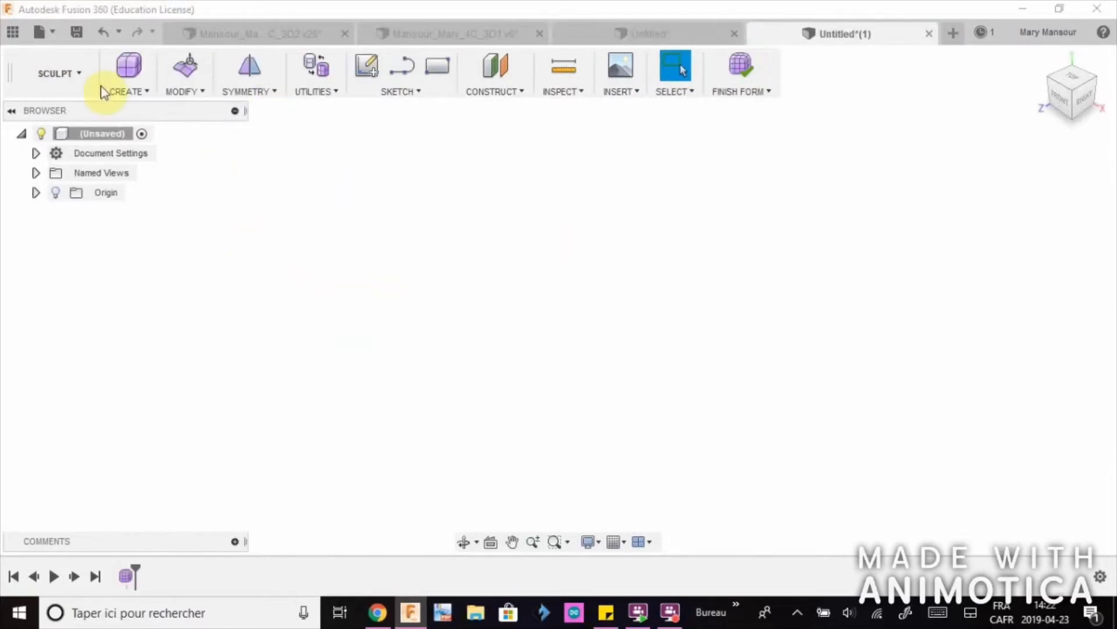
{"action": "left_click", "coordinate": [143, 92]}
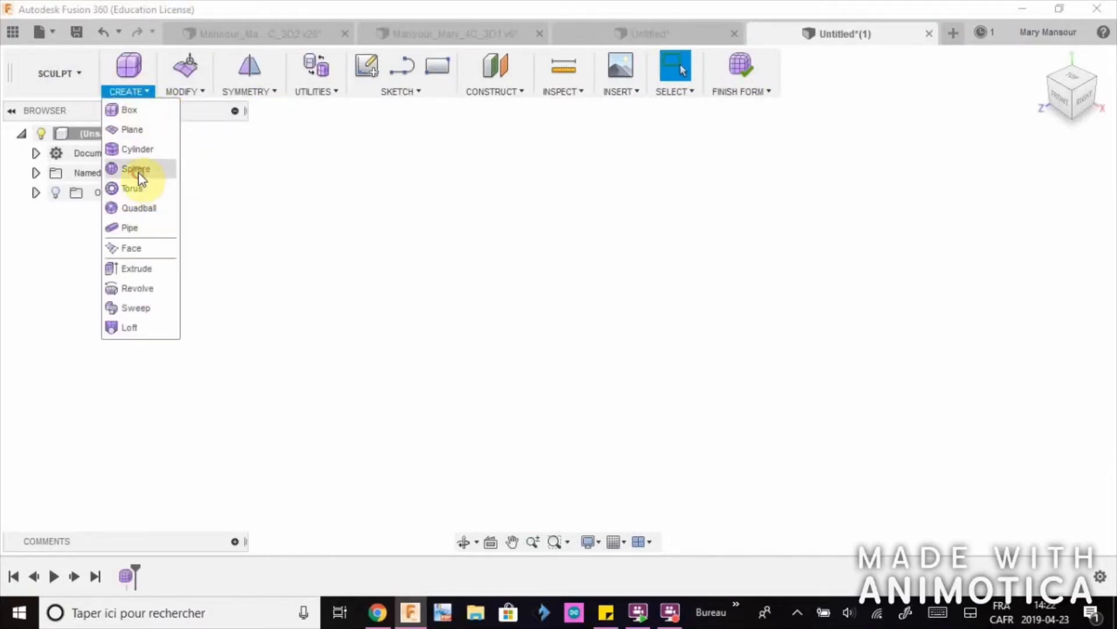
{"action": "left_click", "coordinate": [136, 170]}
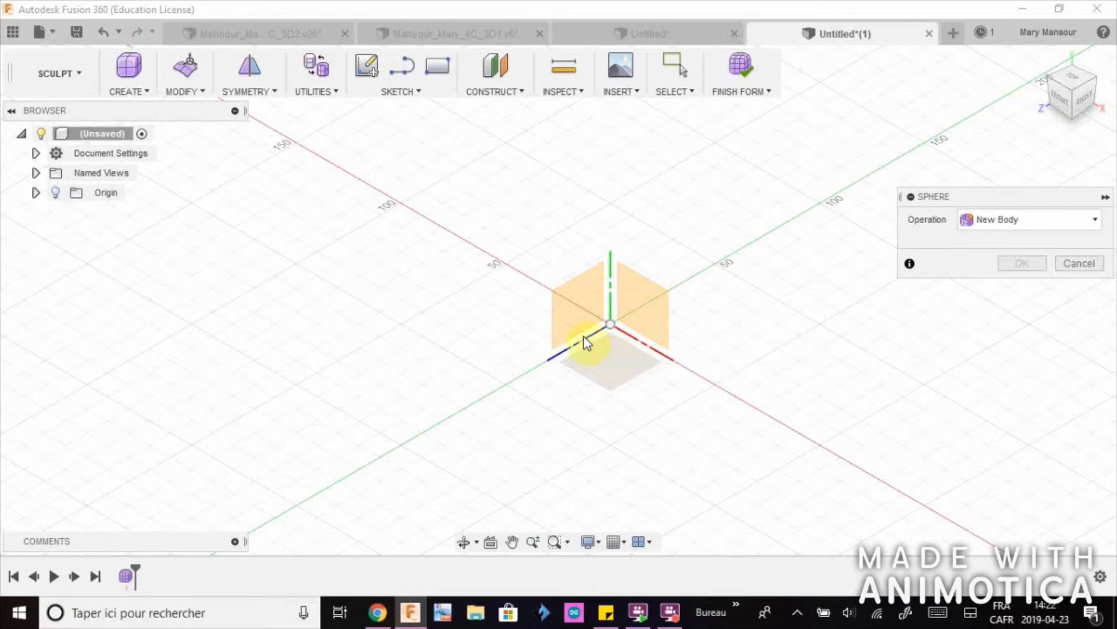
{"action": "left_click", "coordinate": [237, 93]}
{"action": "left_click", "coordinate": [193, 96]}
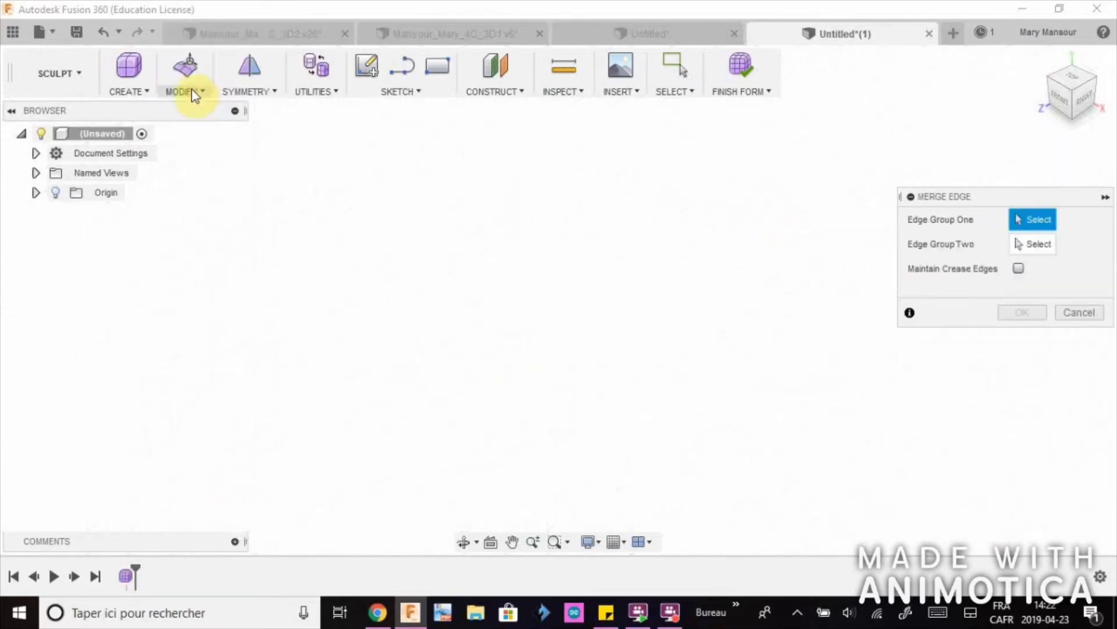
{"action": "left_click", "coordinate": [192, 95]}
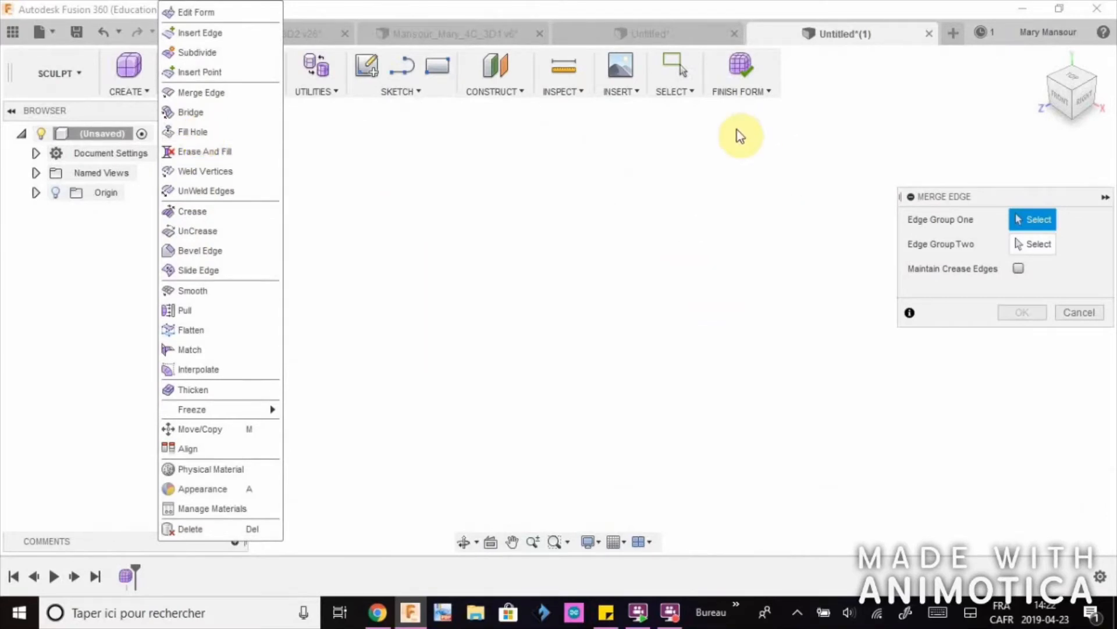
{"action": "left_click", "coordinate": [699, 123]}
Place a form sphere centred on the origin and set its diameter to 110 mm
{"action": "left_click", "coordinate": [130, 91]}
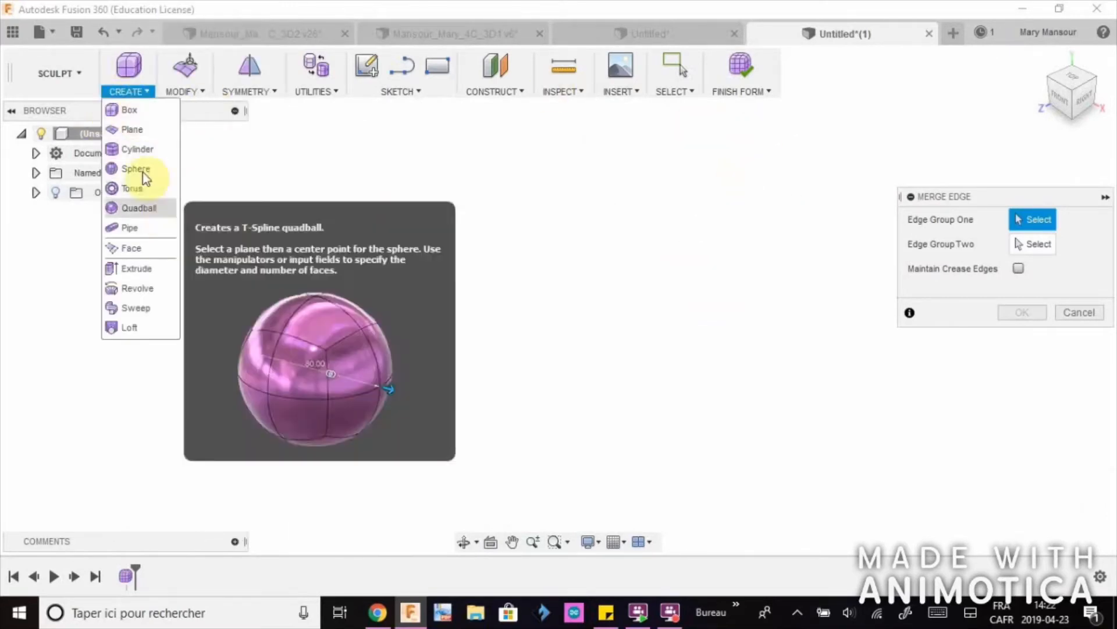
{"action": "left_click", "coordinate": [140, 169]}
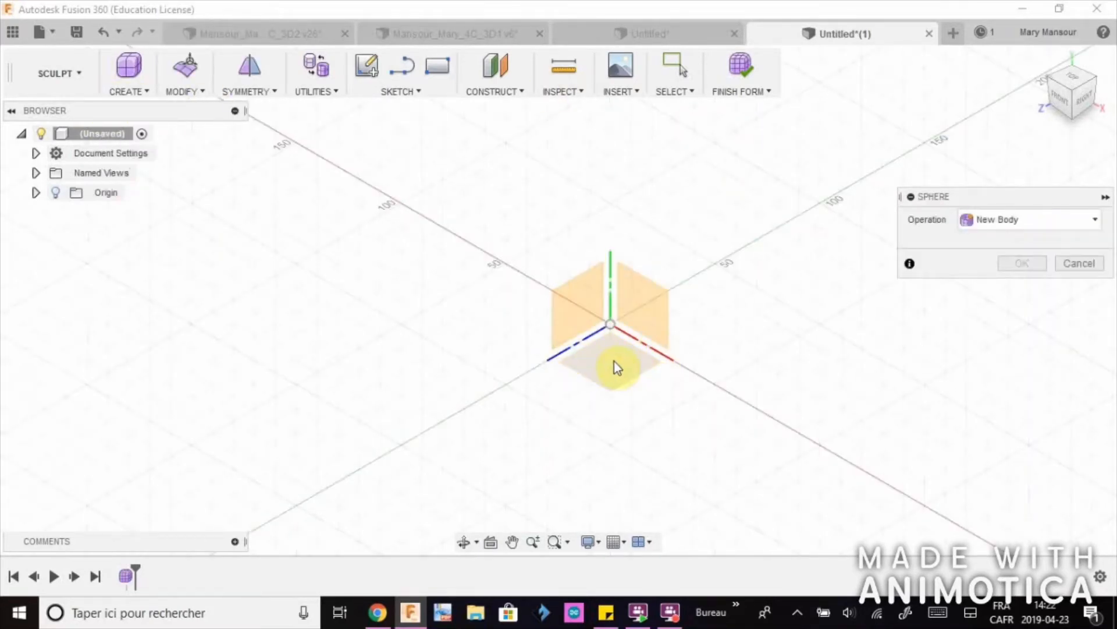
{"action": "left_click", "coordinate": [611, 330]}
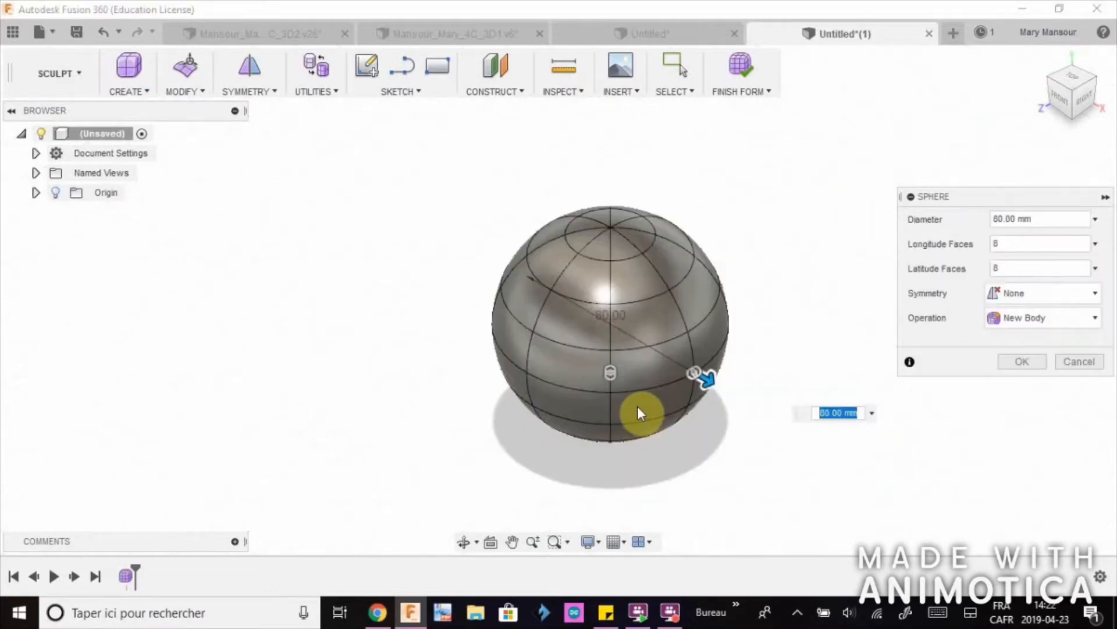
{"action": "scroll", "coordinate": [738, 430], "scroll_direction": "up", "scroll_amount": 2}
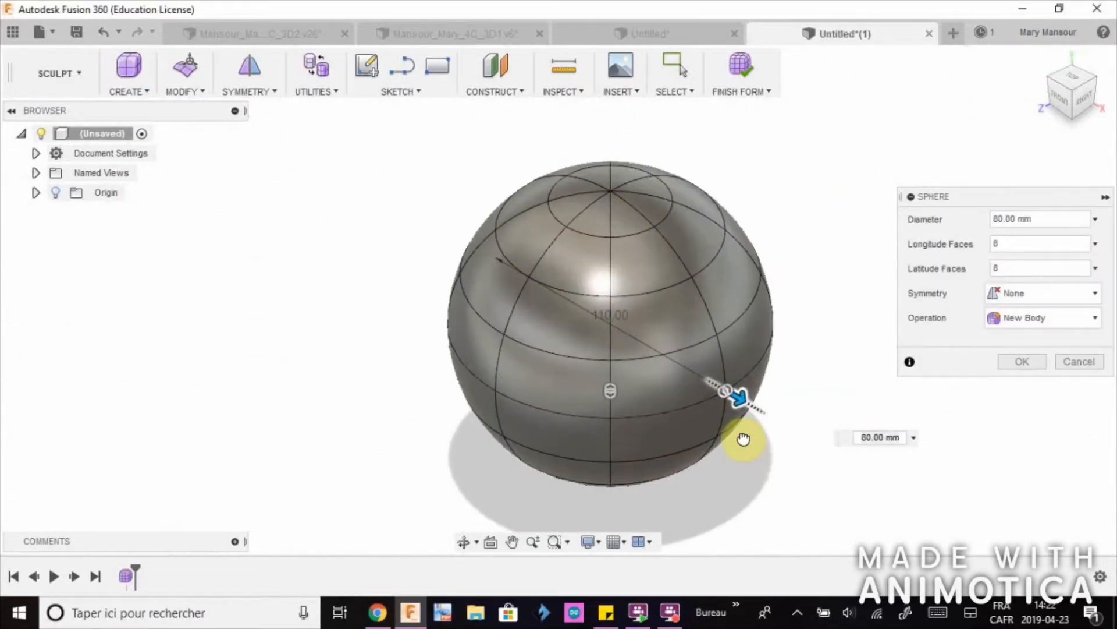
{"action": "scroll", "coordinate": [652, 349], "scroll_direction": "down", "scroll_amount": 5}
{"action": "left_click_drag", "start_coordinate": [662, 350], "coordinate": [715, 382]}
{"action": "middle_click_drag", "start_coordinate": [772, 312], "coordinate": [679, 279]}
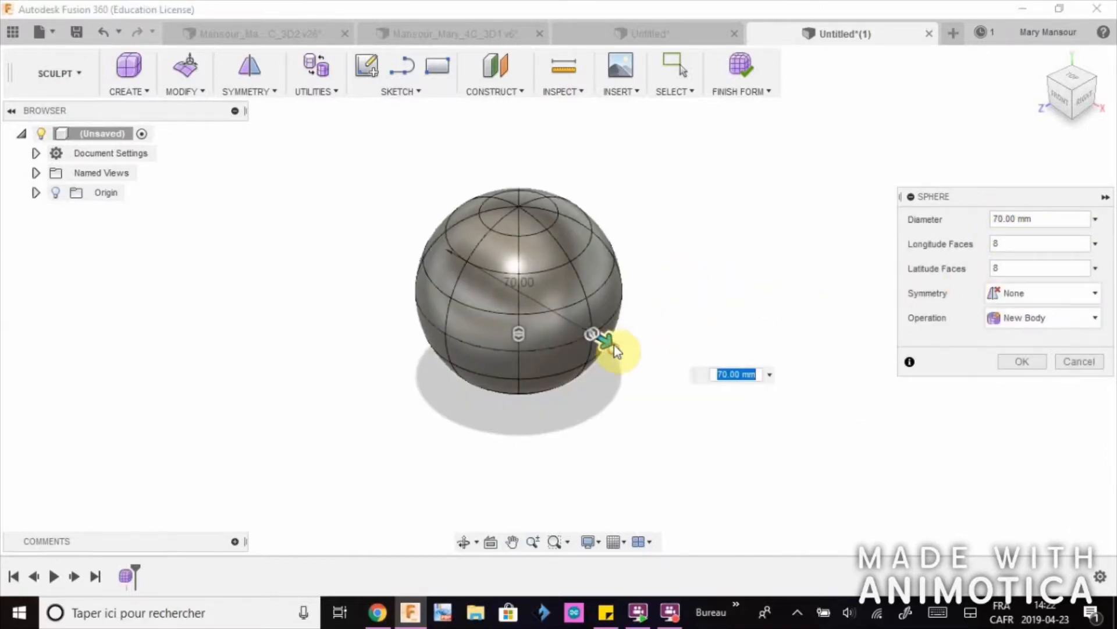
{"action": "left_click_drag", "start_coordinate": [608, 340], "coordinate": [647, 345]}
Reduce the sphere's latitude faces to 5 and create it as a new body
{"action": "left_click_drag", "start_coordinate": [517, 355], "coordinate": [520, 395]}
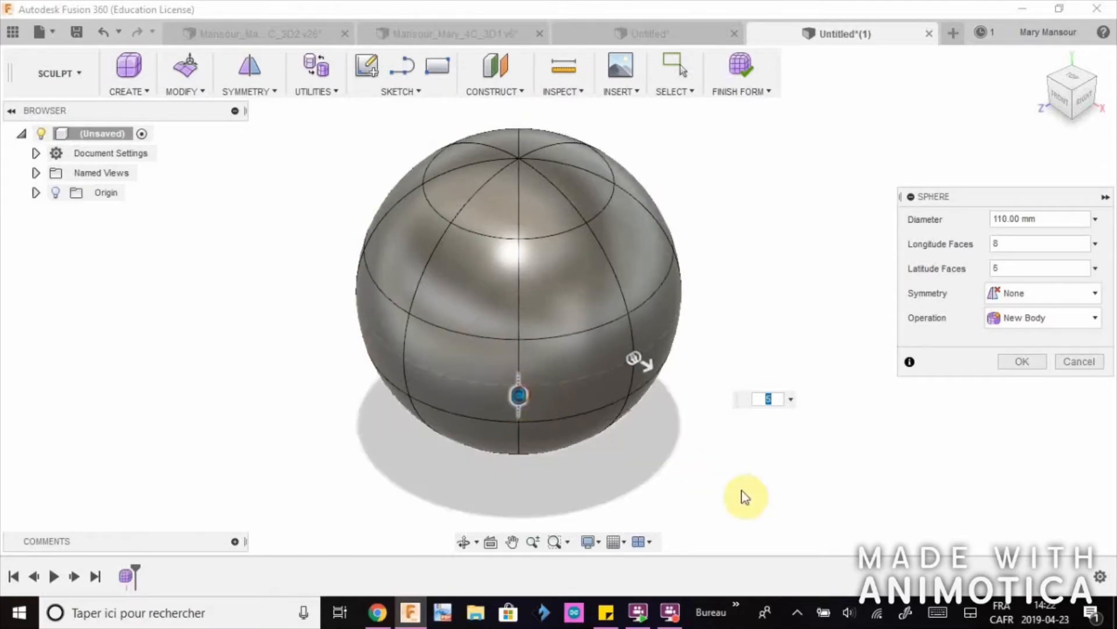
{"action": "middle_click_drag", "start_coordinate": [623, 456], "coordinate": [662, 420], "text": "shift"}
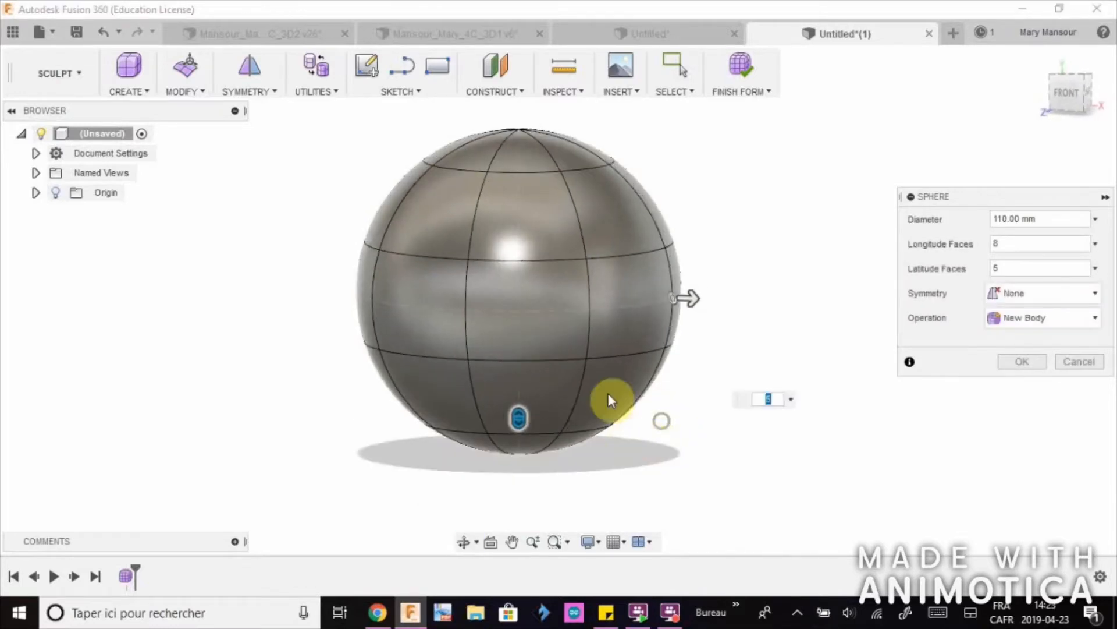
{"action": "left_click", "coordinate": [1025, 362]}
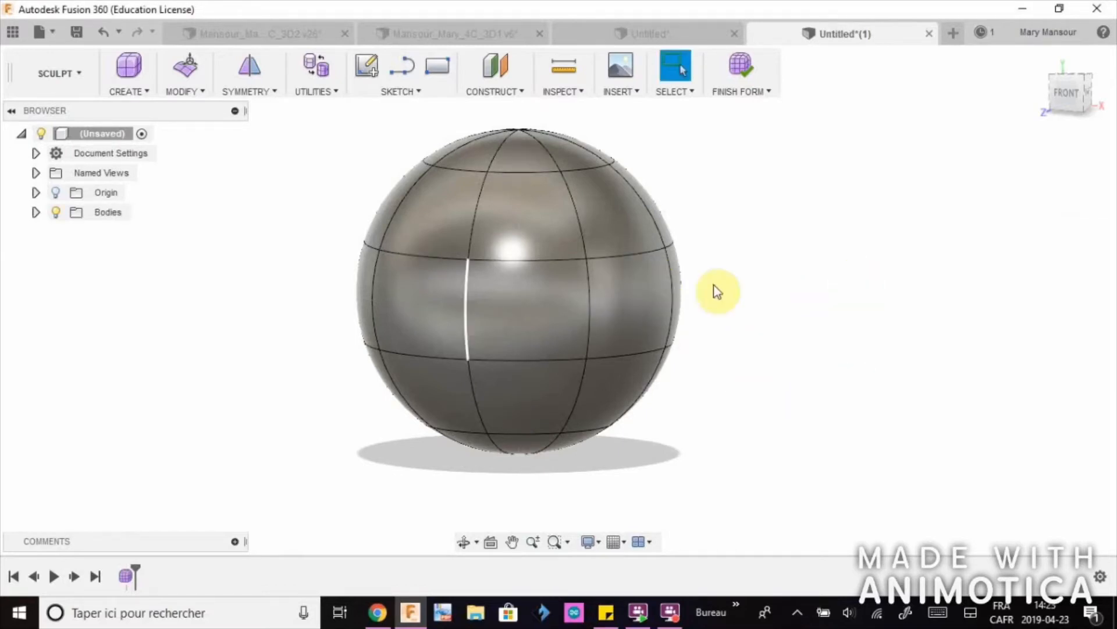
{"action": "left_click_drag", "start_coordinate": [796, 292], "coordinate": [749, 320]}
{"action": "key", "text": "Escape"}
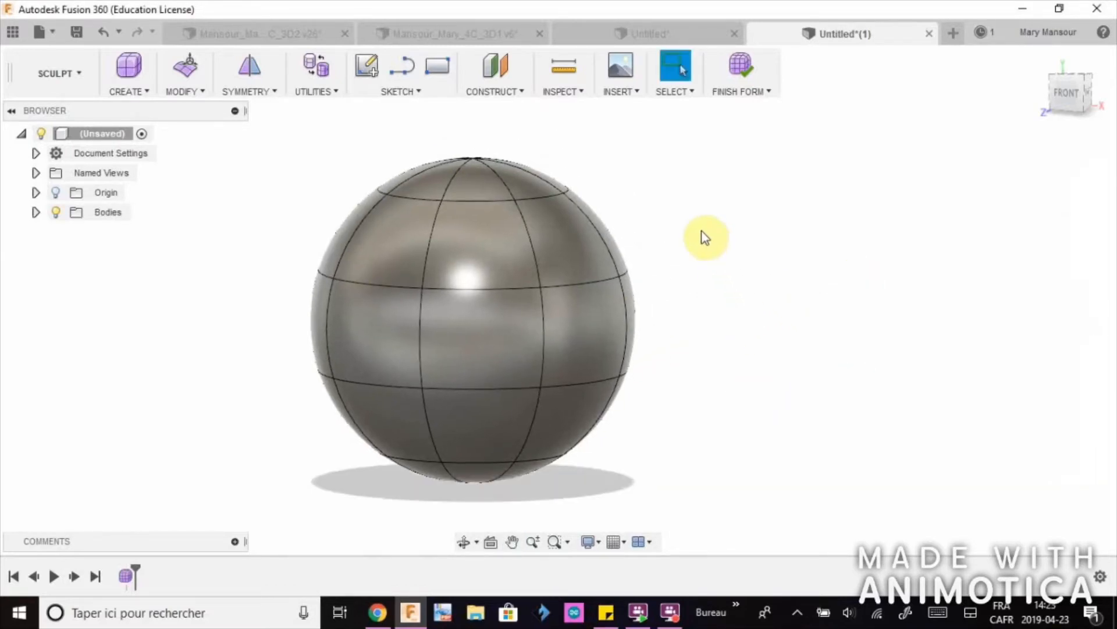
Raise the sphere's upper ring of eight edges about 20 mm with Edit Form
{"action": "middle_click_drag", "start_coordinate": [700, 231], "coordinate": [701, 292], "text": "shift"}
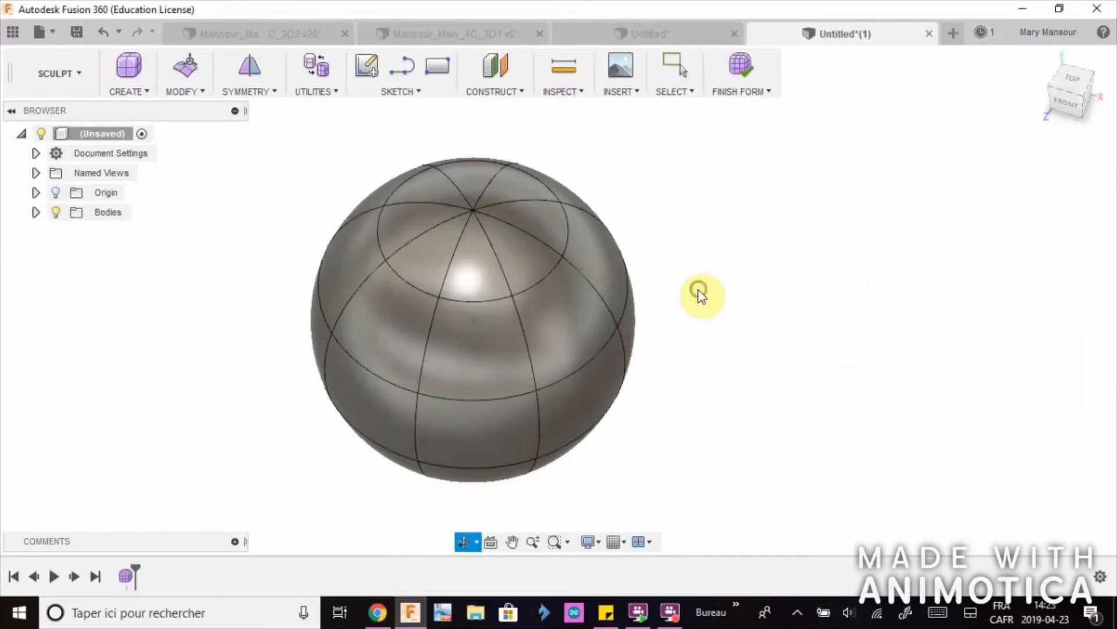
{"action": "double_click", "coordinate": [474, 299]}
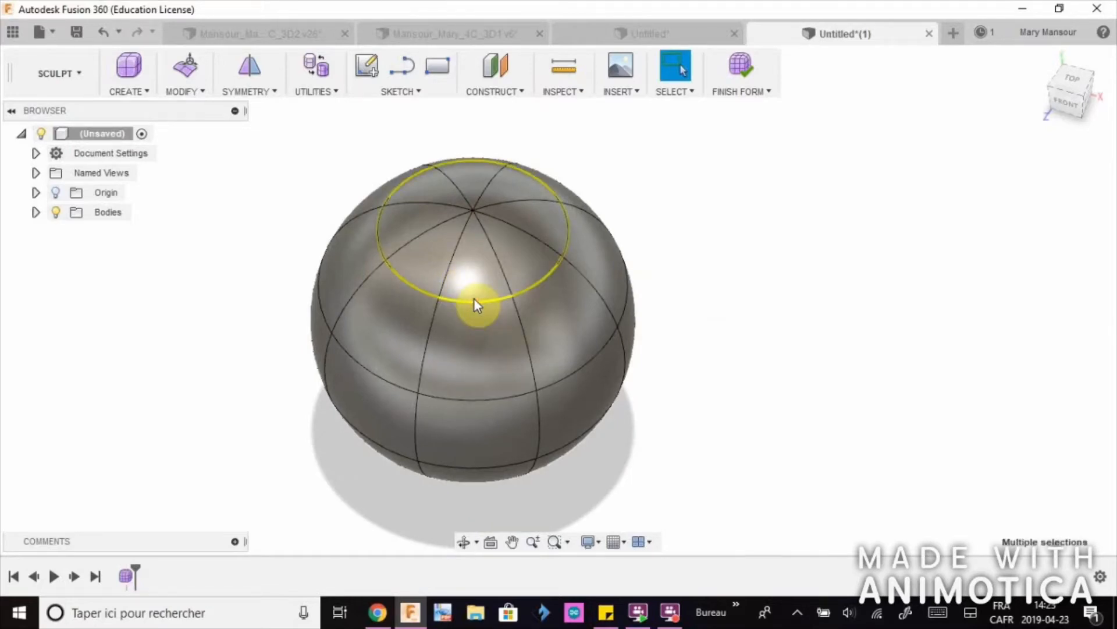
{"action": "right_click", "coordinate": [474, 299]}
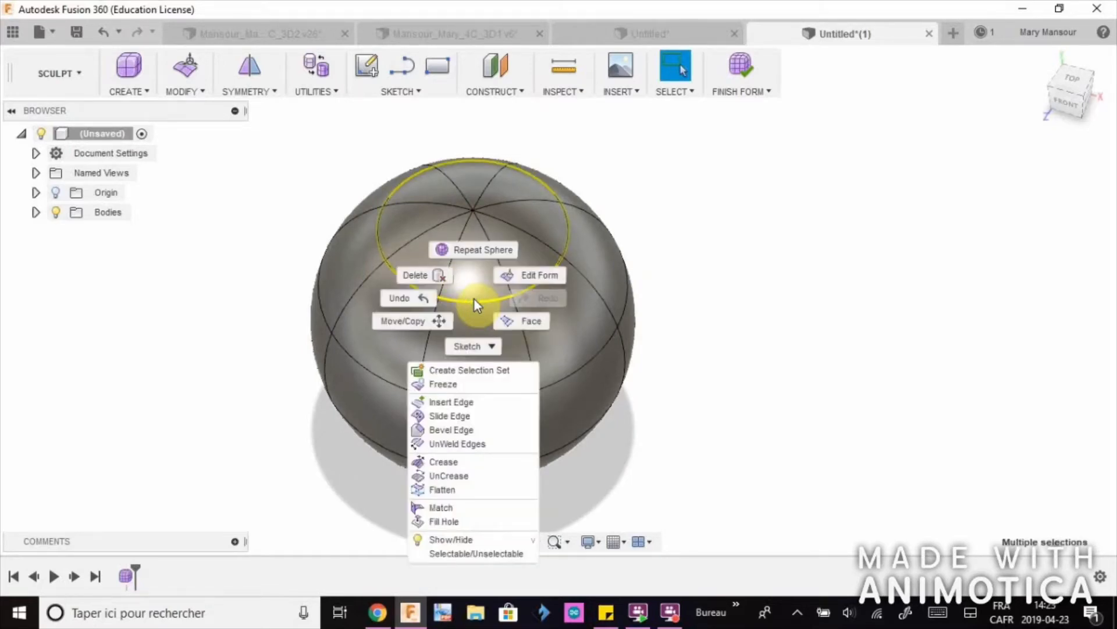
{"action": "left_click", "coordinate": [526, 274]}
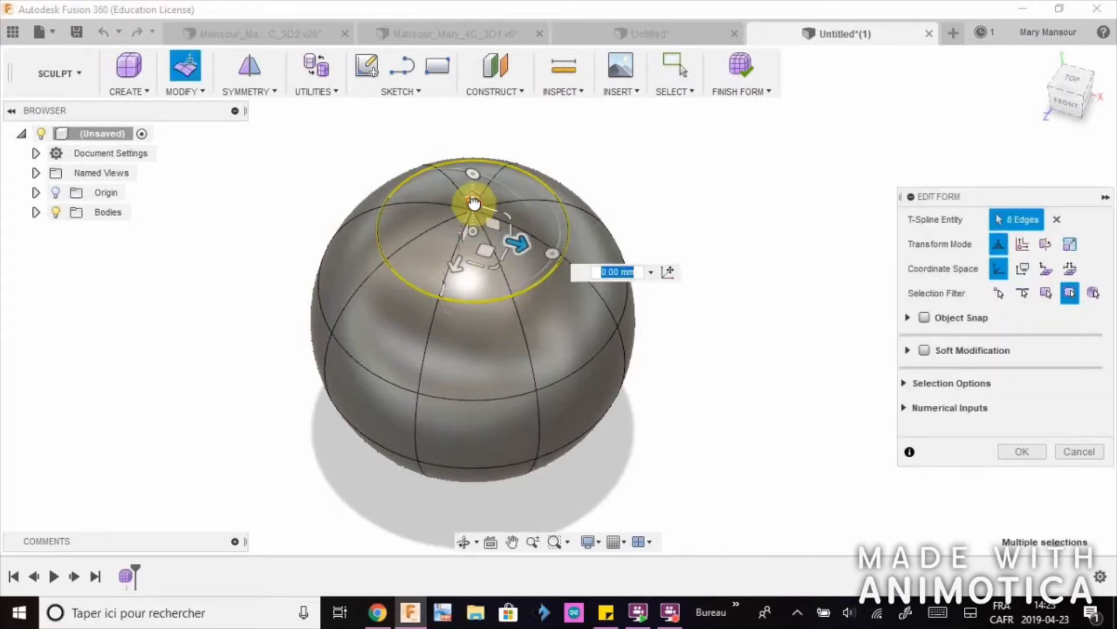
{"action": "left_click_drag", "start_coordinate": [475, 199], "coordinate": [473, 143]}
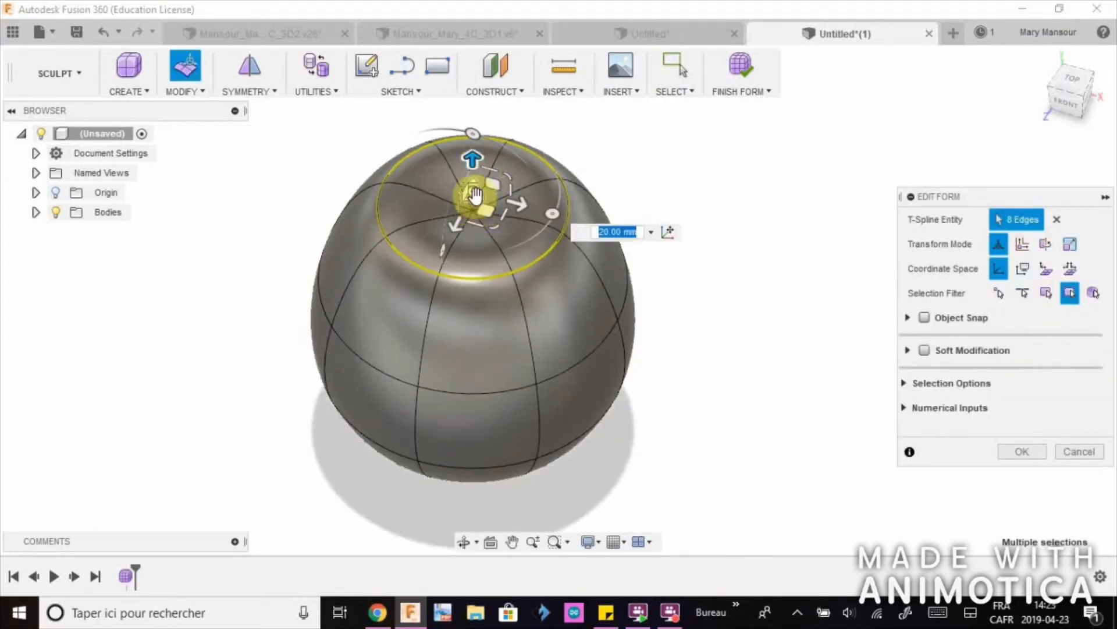
Scale the raised upper edge ring outward by a factor of about 2.16 to widen the form's top
{"action": "middle_click_drag", "start_coordinate": [523, 310], "coordinate": [530, 237], "text": "shift"}
{"action": "left_click_drag", "start_coordinate": [473, 154], "coordinate": [460, 88]}
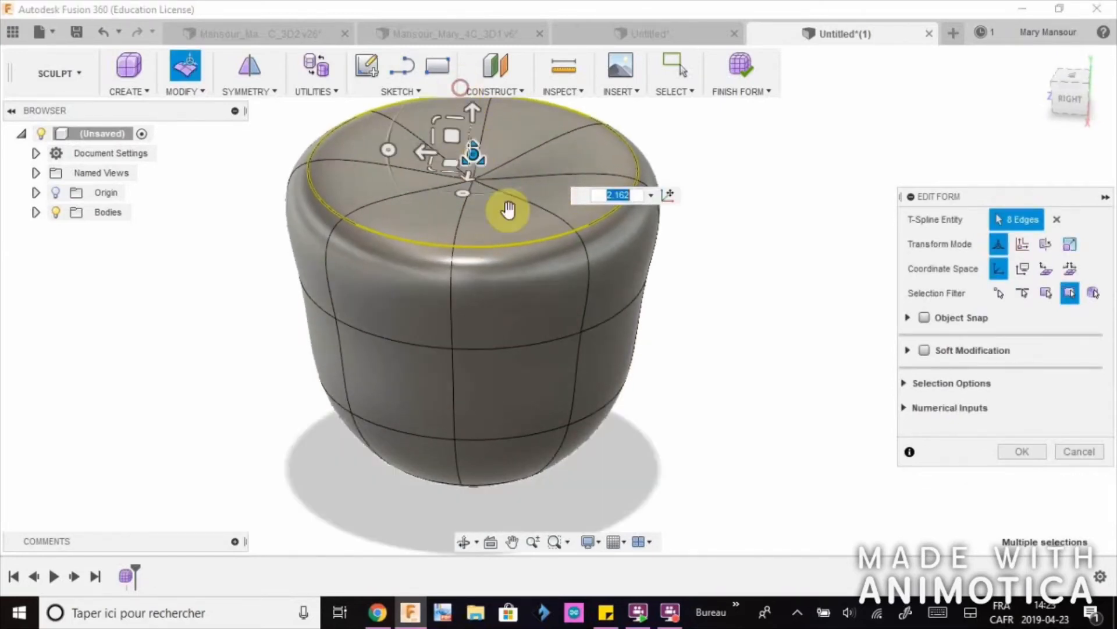
{"action": "left_click", "coordinate": [1025, 494]}
{"action": "left_click", "coordinate": [1020, 452]}
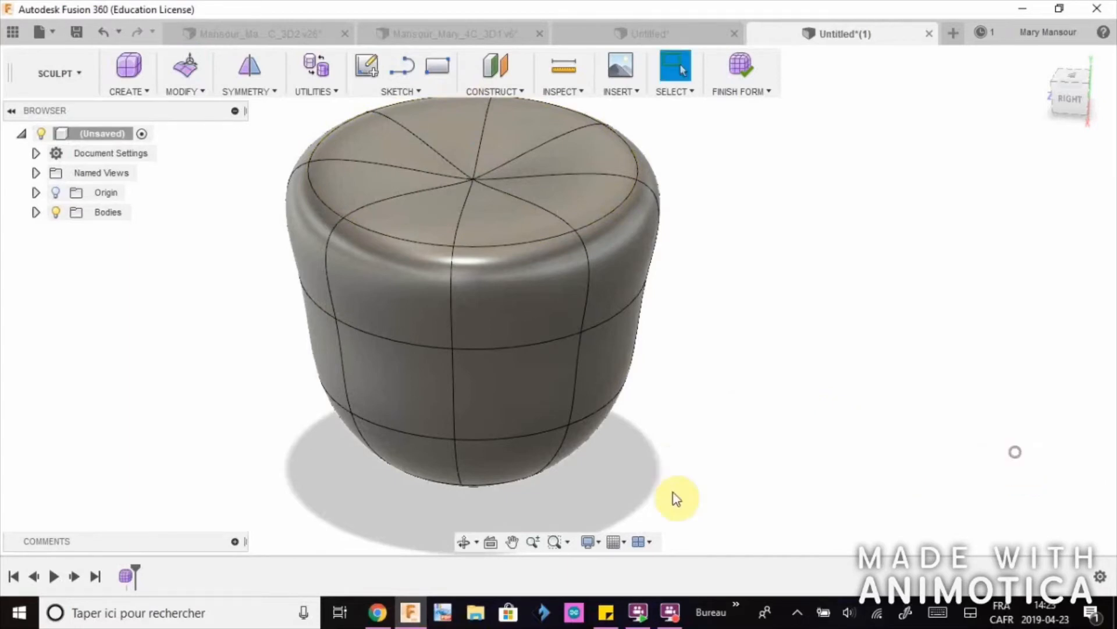
Scale the edge ring just below the widened top inward to a factor of about 0.17, forming a narrow neck
{"action": "scroll", "coordinate": [736, 460], "scroll_direction": "down", "scroll_amount": 3}
{"action": "middle_click_drag", "start_coordinate": [760, 474], "coordinate": [553, 297], "text": "shift"}
{"action": "double_click", "coordinate": [553, 298]}
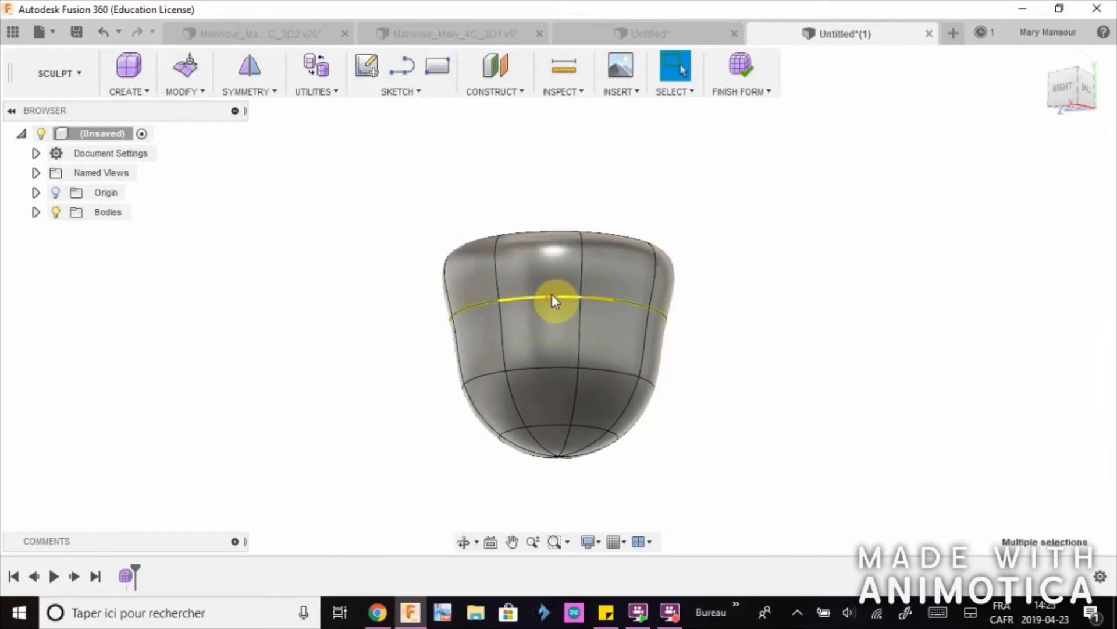
{"action": "right_click", "coordinate": [552, 294]}
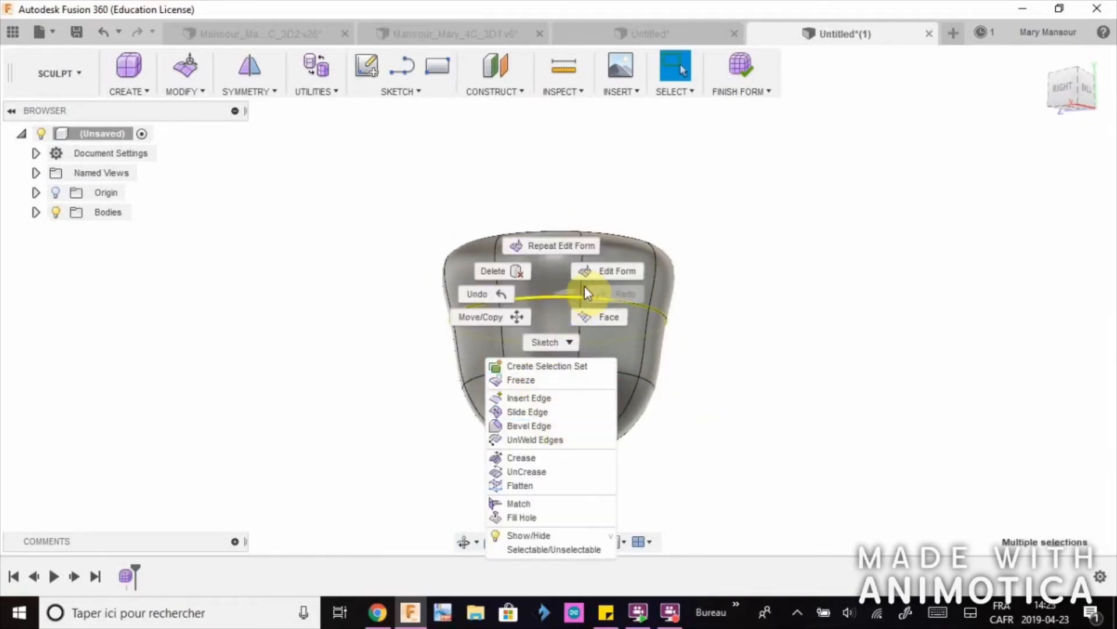
{"action": "left_click", "coordinate": [600, 271]}
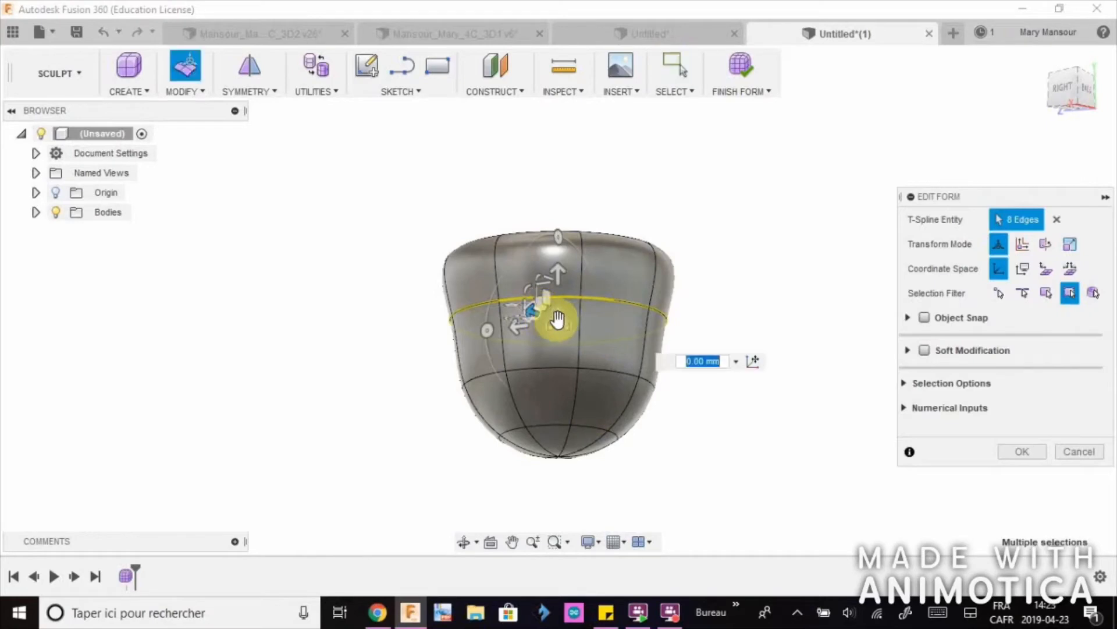
{"action": "left_click_drag", "start_coordinate": [558, 319], "coordinate": [629, 347]}
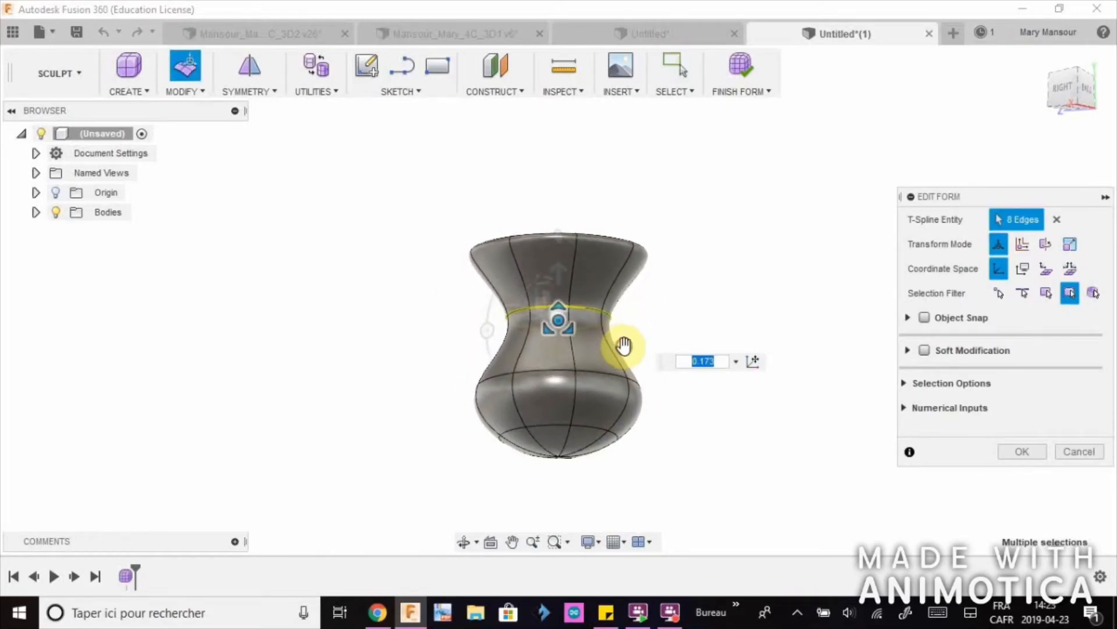
{"action": "left_click", "coordinate": [1023, 453]}
Lower the bottommost edge ring of the form by 30 mm to flatten the vase's base
{"action": "middle_click_drag", "start_coordinate": [670, 357], "coordinate": [811, 381], "text": "shift"}
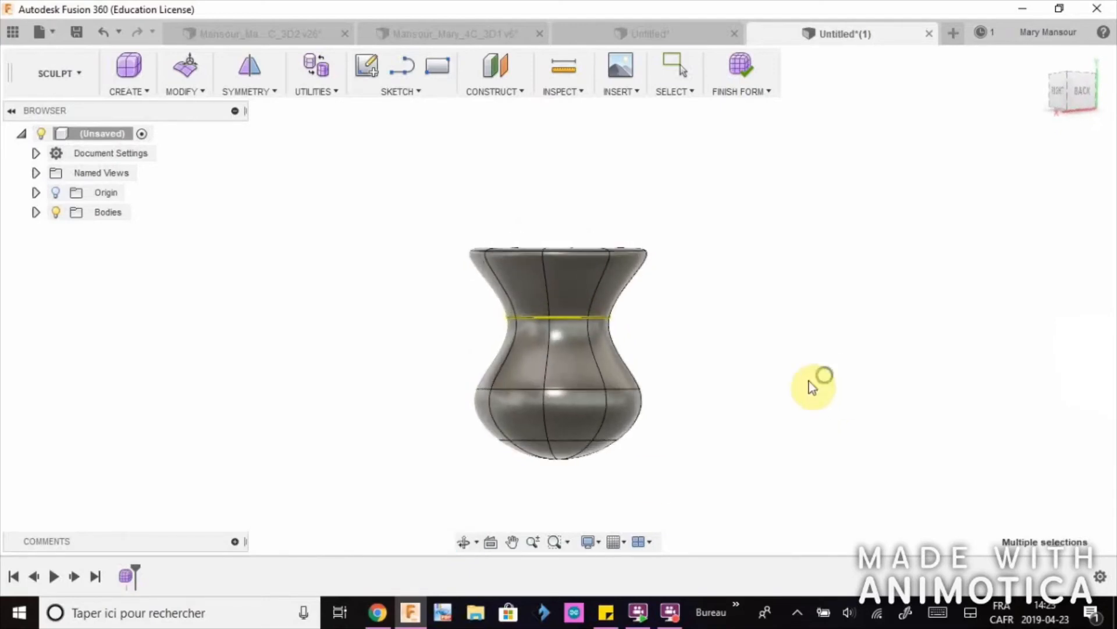
{"action": "double_click", "coordinate": [530, 441]}
{"action": "right_click", "coordinate": [529, 440]}
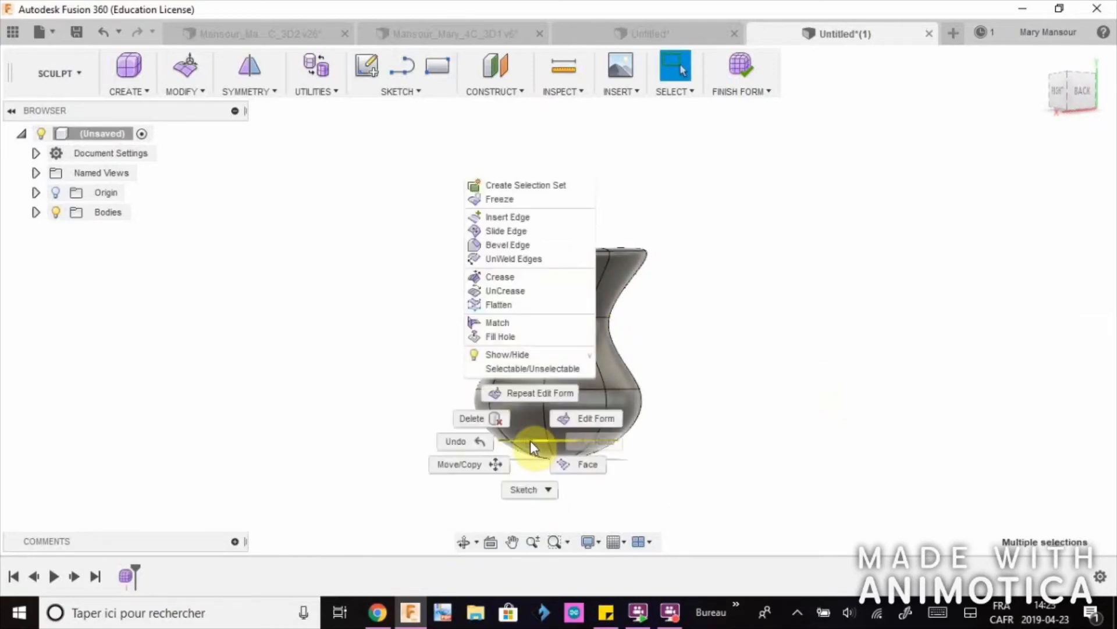
{"action": "left_click", "coordinate": [589, 422]}
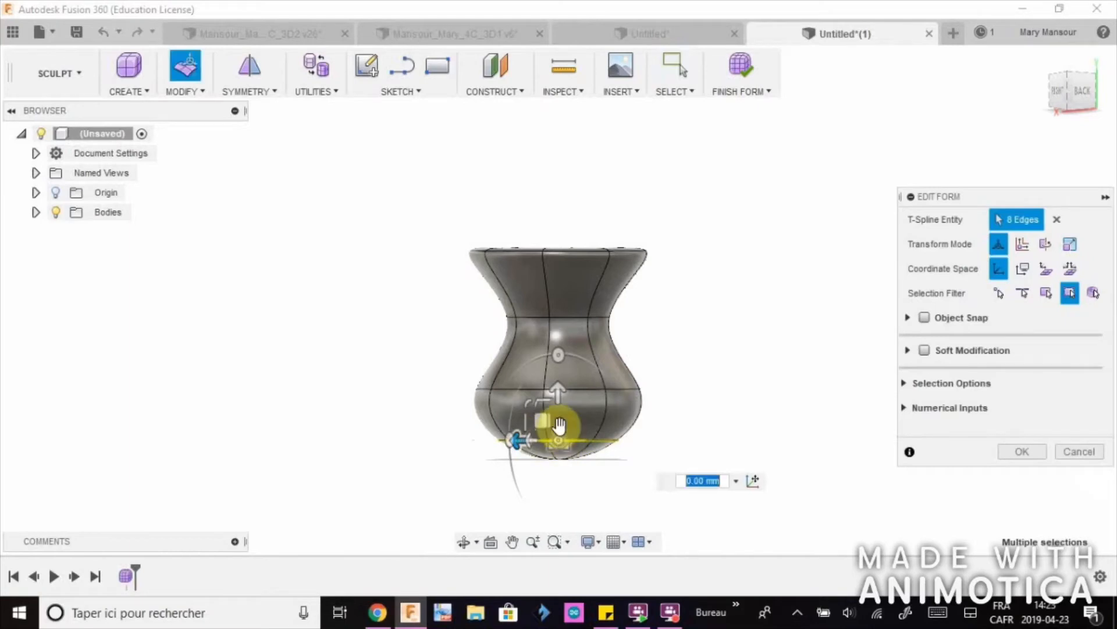
{"action": "left_click_drag", "start_coordinate": [559, 392], "coordinate": [558, 457]}
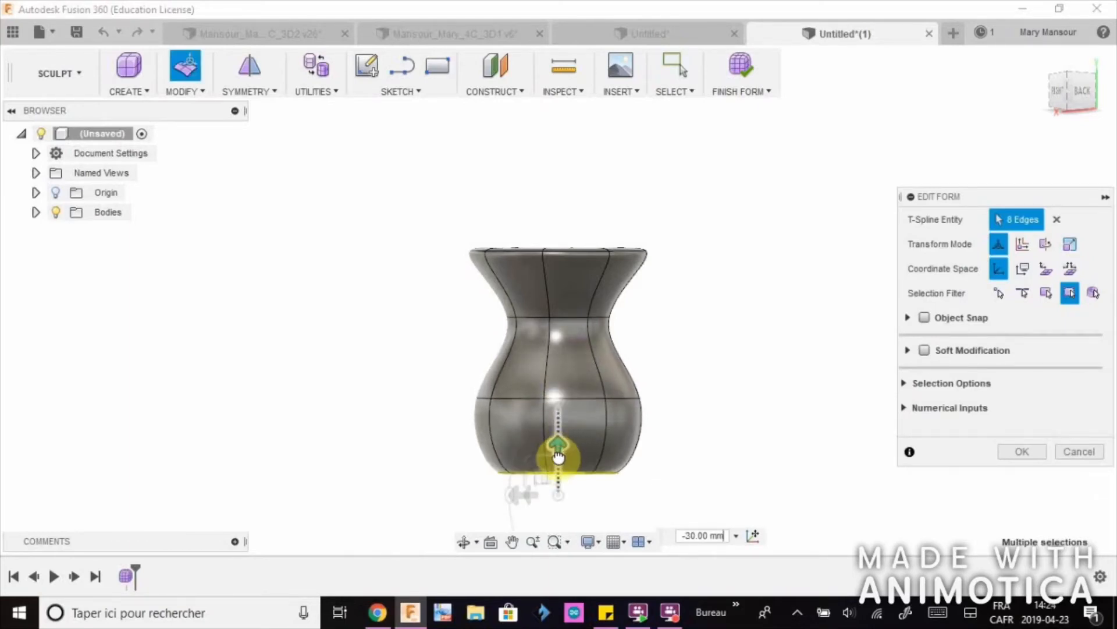
{"action": "left_click", "coordinate": [1015, 451]}
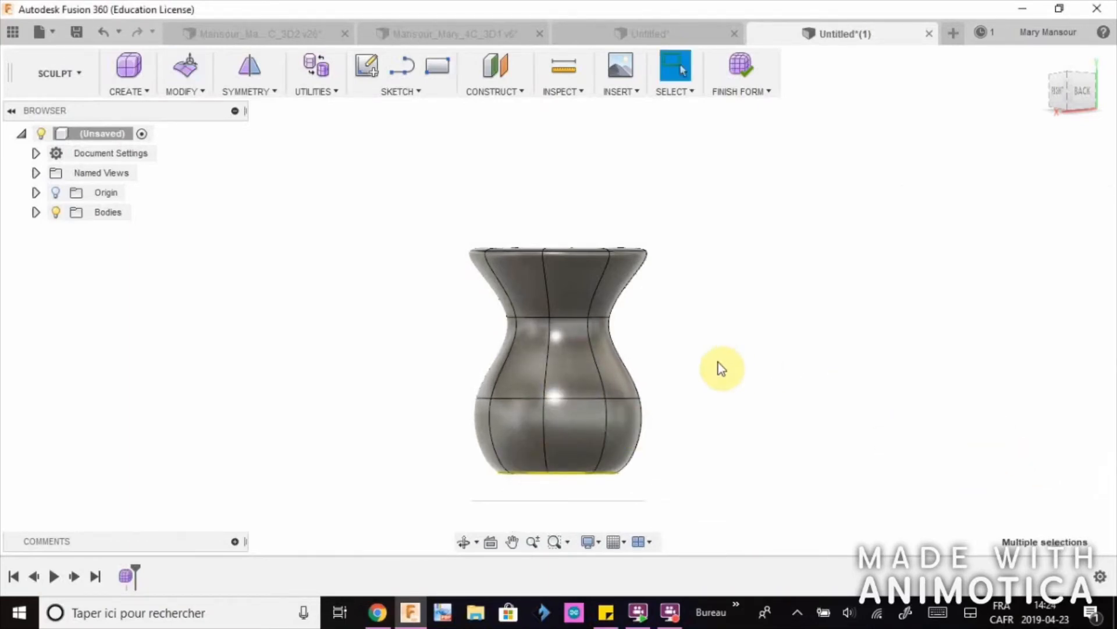
Select all eight faces on the vase's top and raise and widen them with Edit Form
{"action": "middle_click_drag", "start_coordinate": [720, 370], "coordinate": [585, 313], "text": "shift"}
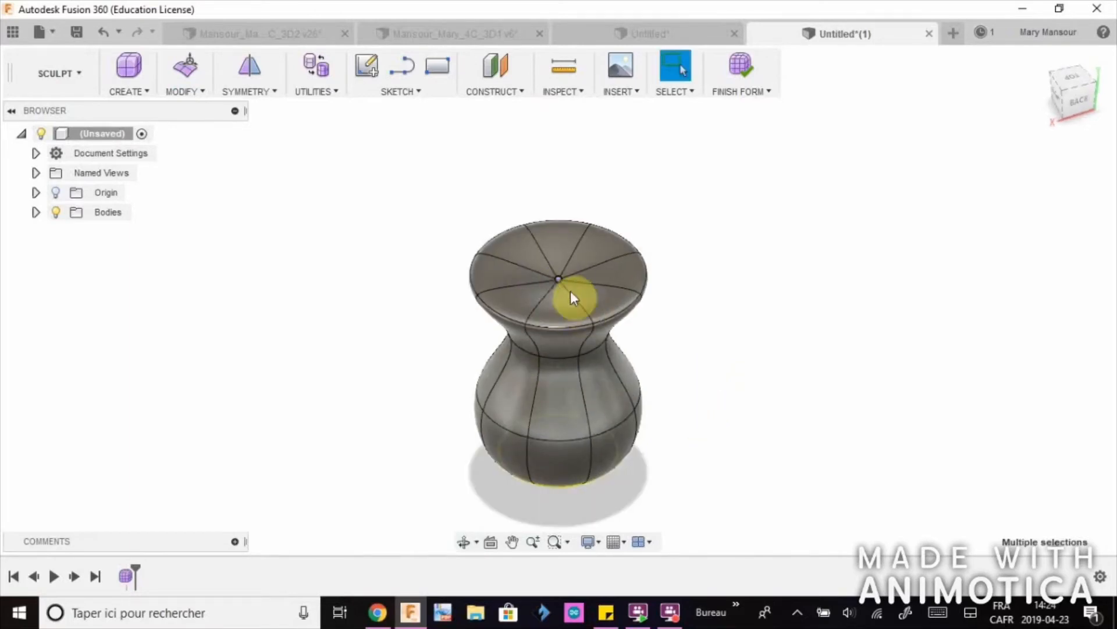
{"action": "left_click", "coordinate": [566, 307]}
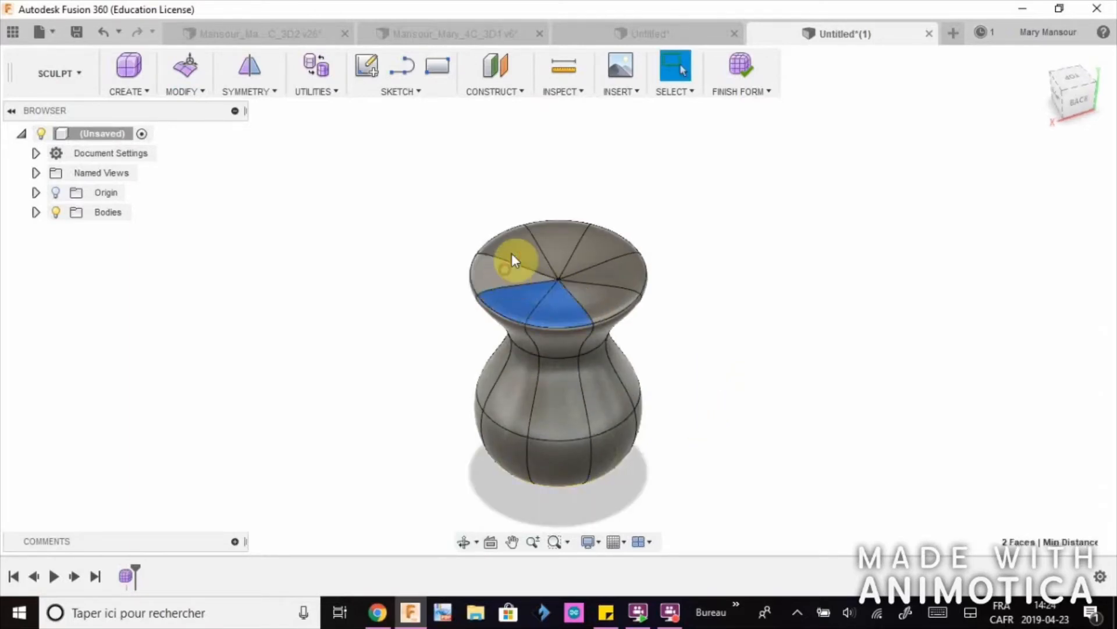
{"action": "left_click", "coordinate": [567, 243]}
{"action": "left_click", "coordinate": [602, 250]}
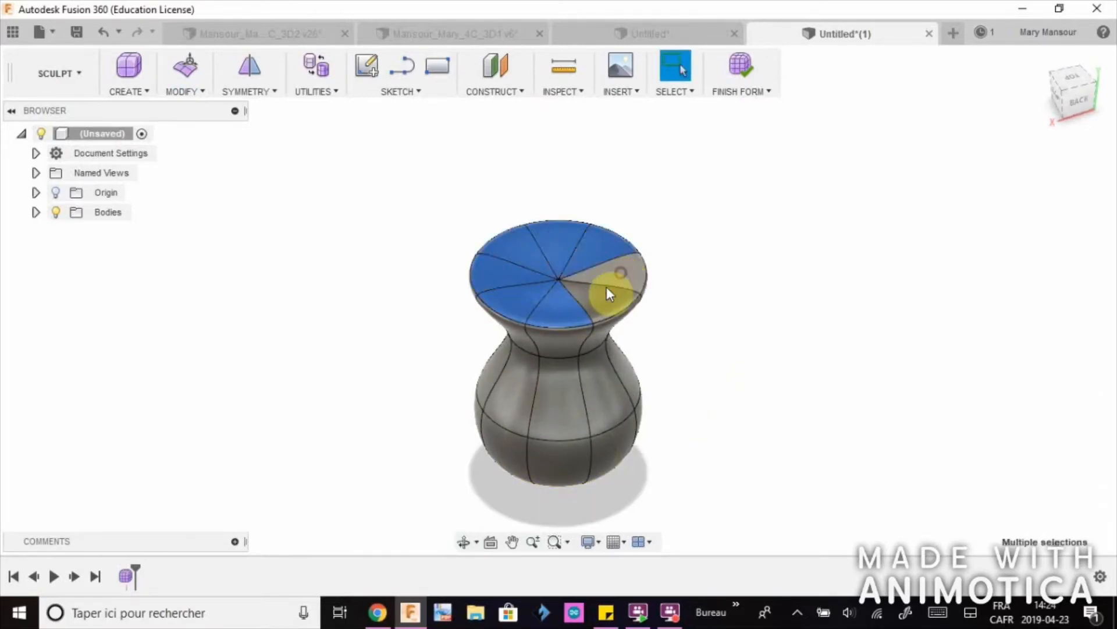
{"action": "left_click", "coordinate": [607, 286]}
{"action": "left_click", "coordinate": [593, 296]}
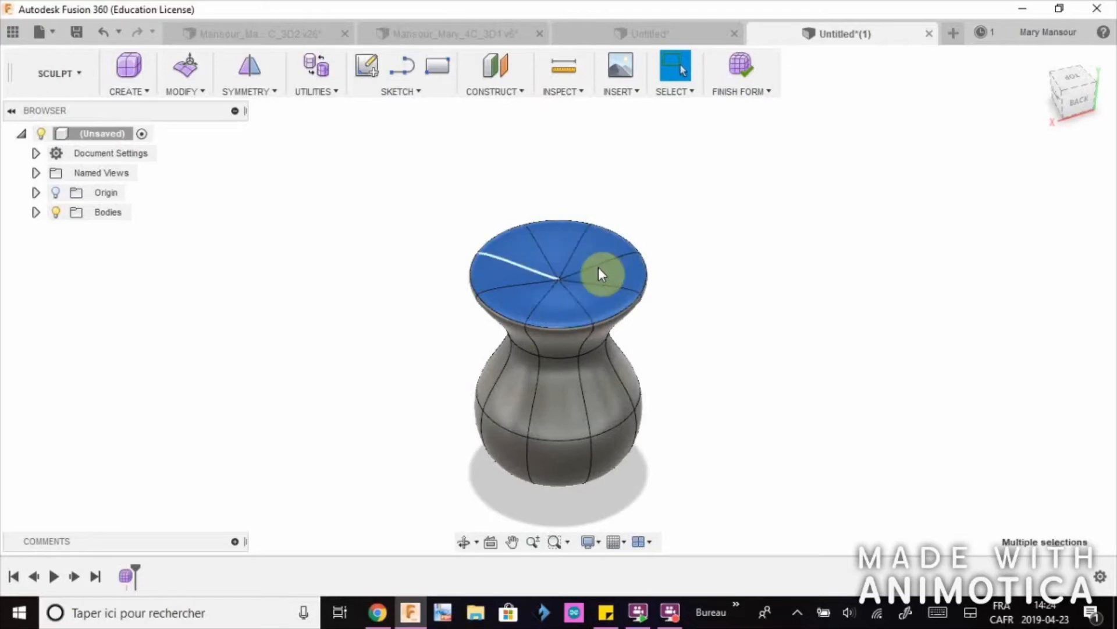
{"action": "right_click", "coordinate": [592, 253]}
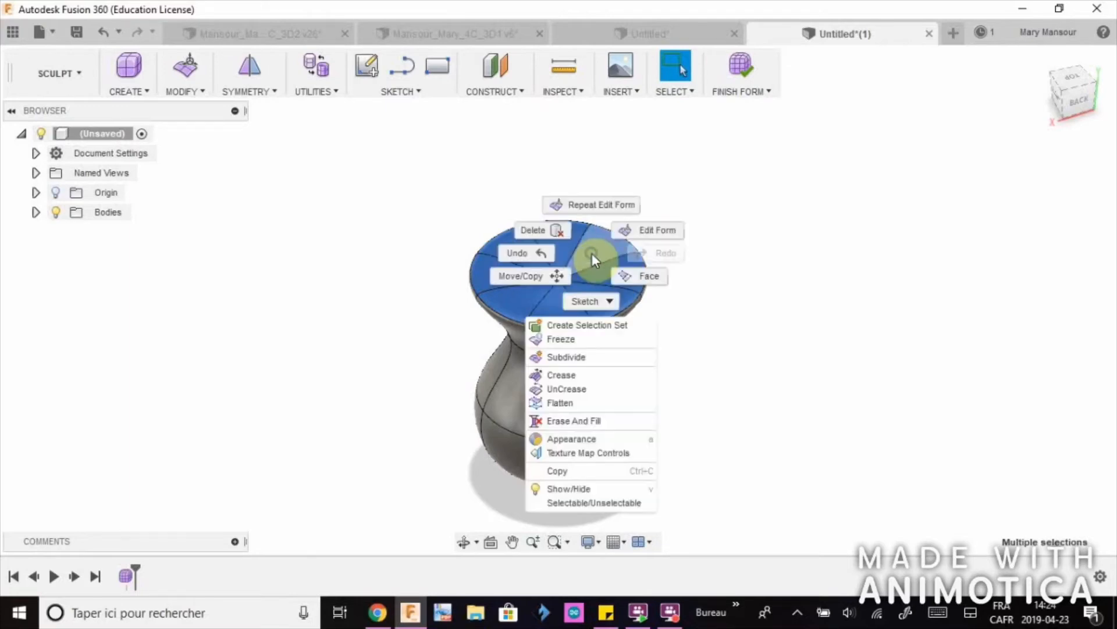
{"action": "left_click", "coordinate": [650, 239]}
{"action": "left_click_drag", "start_coordinate": [560, 247], "coordinate": [555, 297]}
{"action": "left_click", "coordinate": [1021, 452]}
Try moving the single vertex at the centre of the vase's top vertically with Edit Form
{"action": "middle_click_drag", "start_coordinate": [815, 408], "coordinate": [847, 390], "text": "shift"}
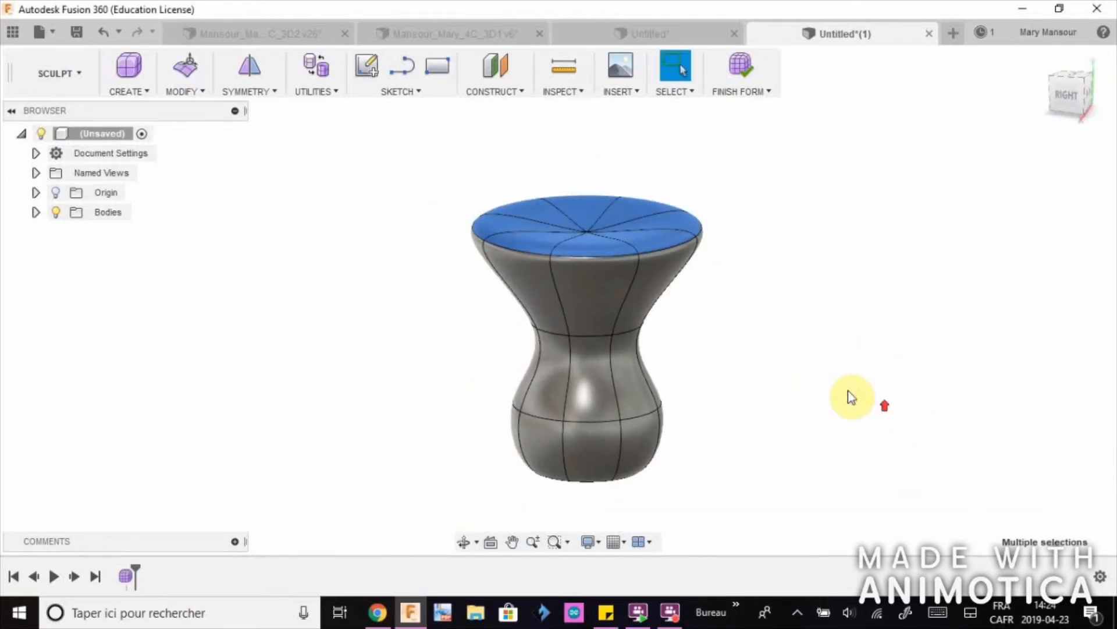
{"action": "left_click", "coordinate": [845, 388]}
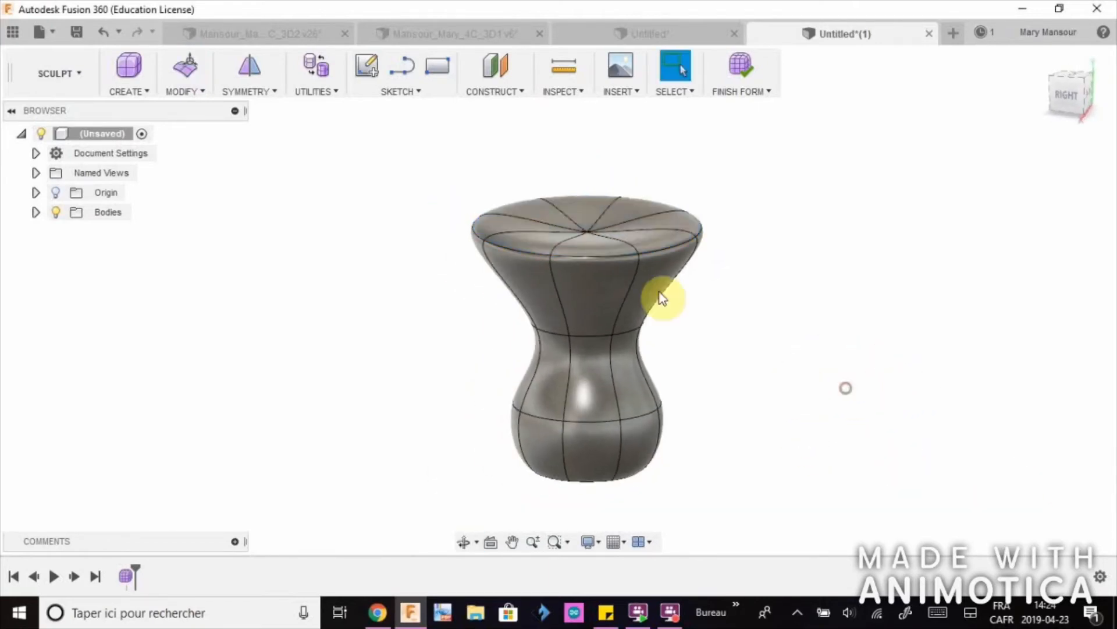
{"action": "right_click", "coordinate": [588, 231]}
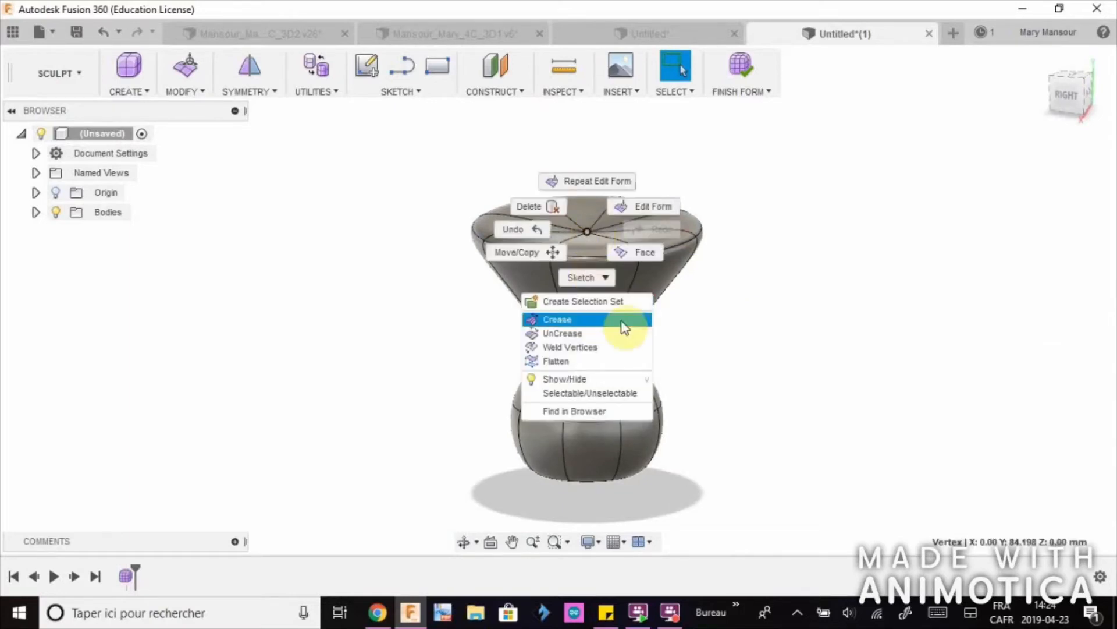
{"action": "left_click", "coordinate": [651, 209]}
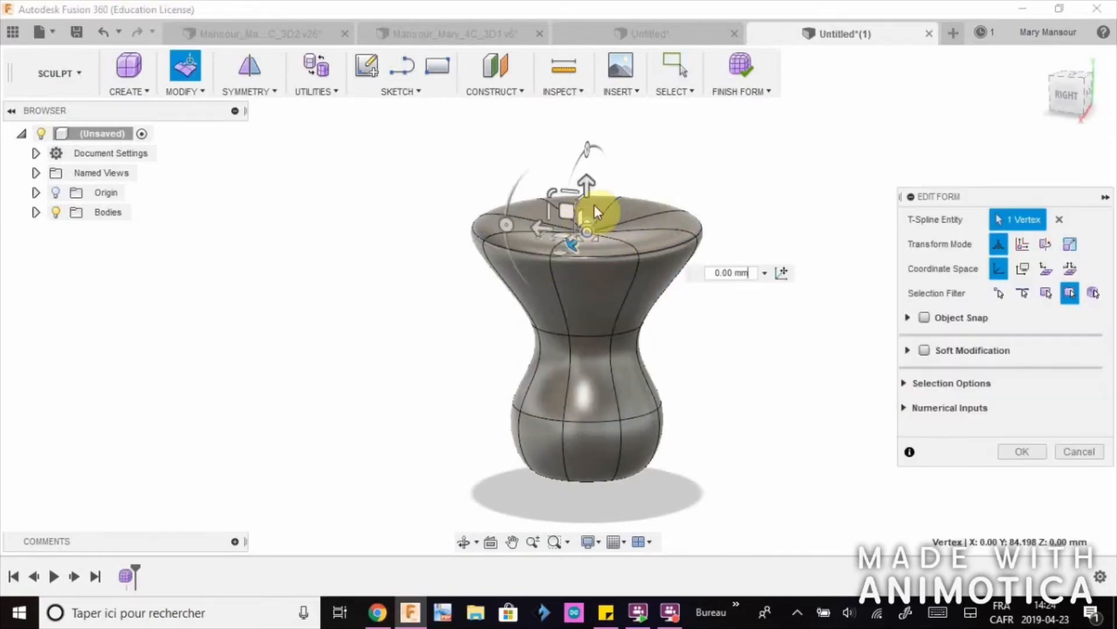
{"action": "mouse_move", "coordinate": [585, 181]}
{"action": "left_mouse_down"}
{"action": "mouse_move", "coordinate": [586, 249]}
{"action": "mouse_move", "coordinate": [589, 184]}
{"action": "left_mouse_up"}
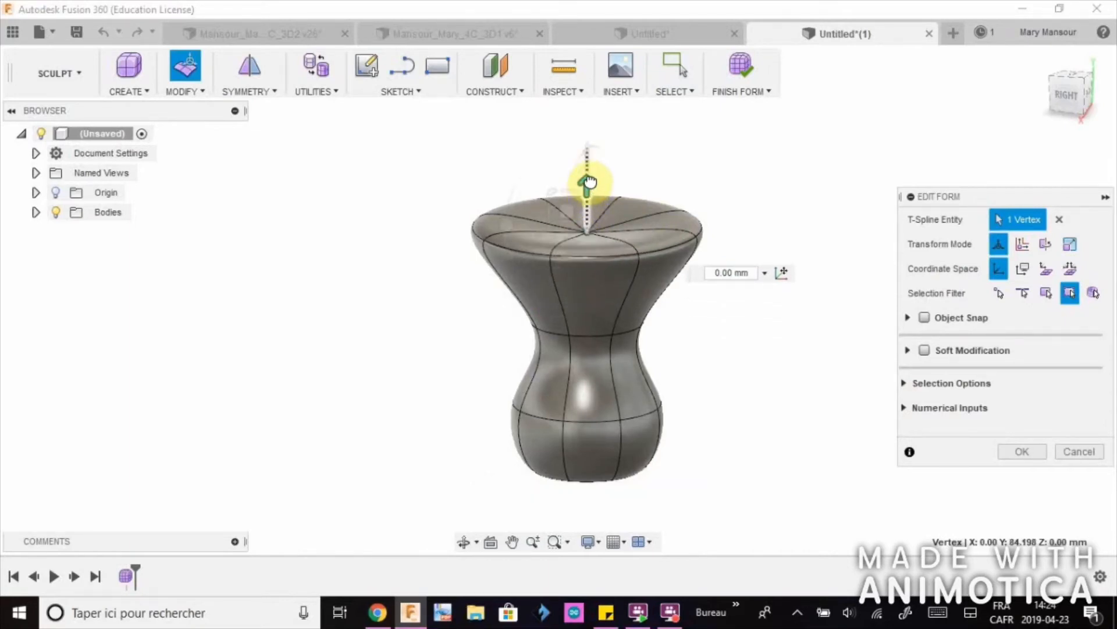
{"action": "middle_click_drag", "start_coordinate": [716, 429], "coordinate": [603, 387], "text": "shift"}
{"action": "mouse_move", "coordinate": [587, 265]}
{"action": "left_mouse_down"}
{"action": "mouse_move", "coordinate": [601, 224]}
{"action": "mouse_move", "coordinate": [589, 261]}
{"action": "left_mouse_up"}
{"action": "left_click_drag", "start_coordinate": [589, 261], "coordinate": [588, 289]}
Try shifting the top's centre vertex about 10 mm sideways
{"action": "middle_click_drag", "start_coordinate": [749, 427], "coordinate": [869, 380], "text": "shift"}
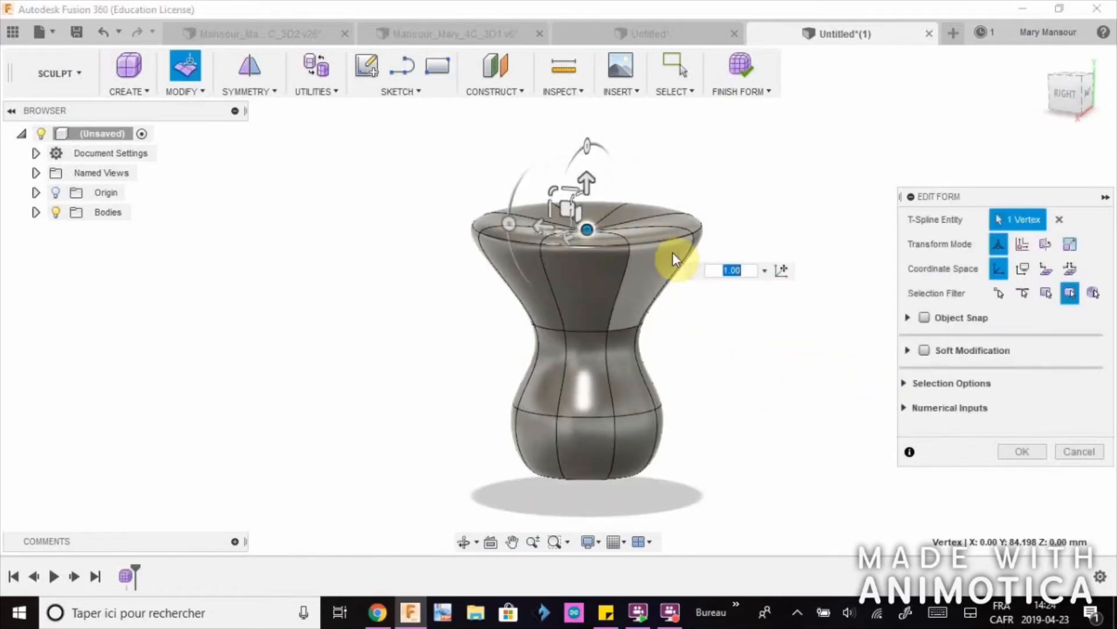
{"action": "middle_click_drag", "start_coordinate": [668, 343], "coordinate": [563, 312], "text": "shift"}
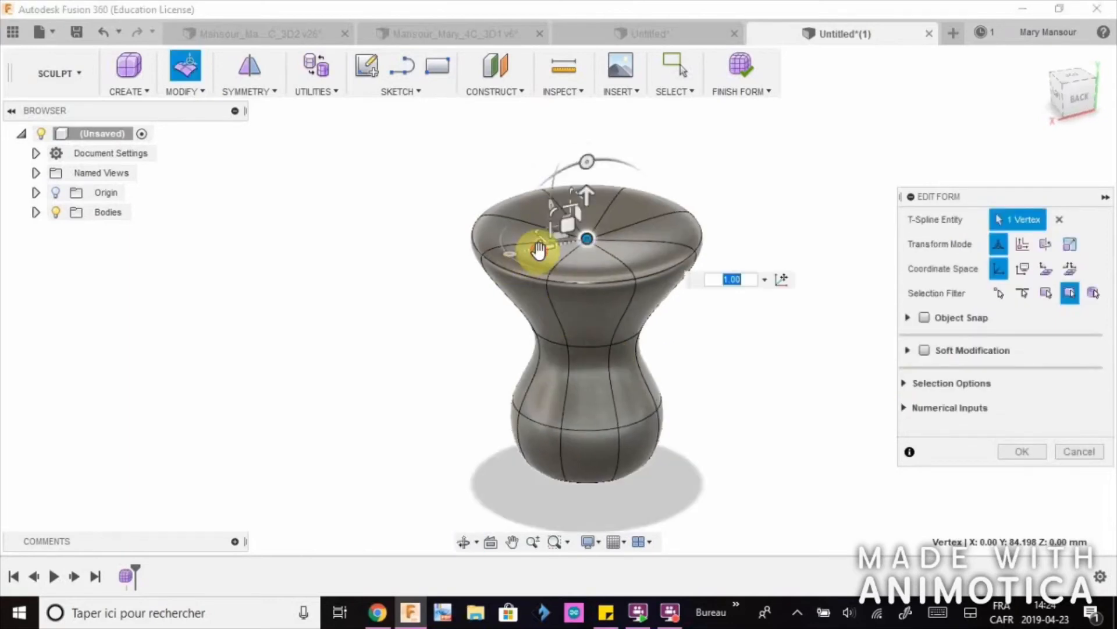
{"action": "left_click_drag", "start_coordinate": [536, 244], "coordinate": [566, 265]}
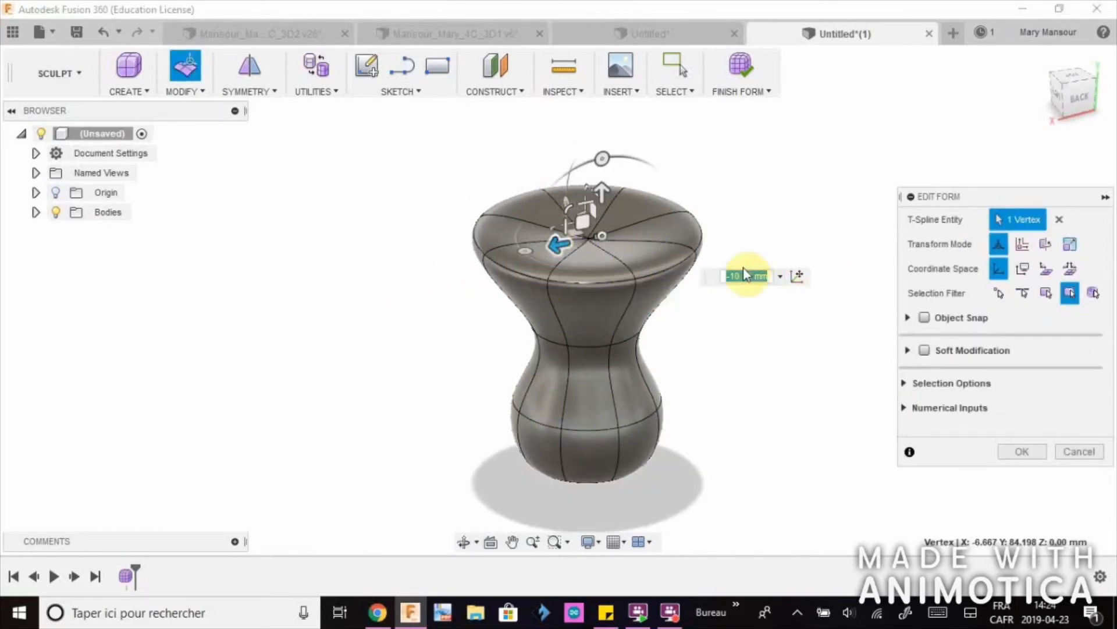
{"action": "key", "text": "Return"}
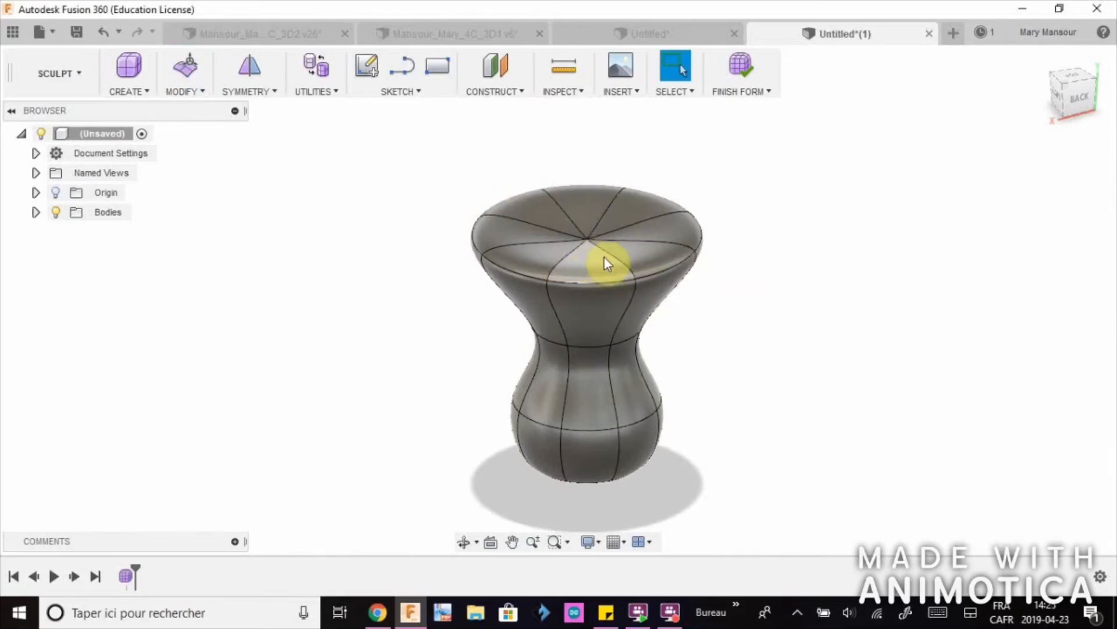
Scale the edge ring around the vase's top rim outward by a factor of about 1.14
{"action": "scroll", "coordinate": [631, 278], "scroll_direction": "down", "scroll_amount": 3}
{"action": "middle_click_drag", "start_coordinate": [727, 414], "coordinate": [648, 349], "text": "shift"}
{"action": "left_click", "coordinate": [615, 303]}
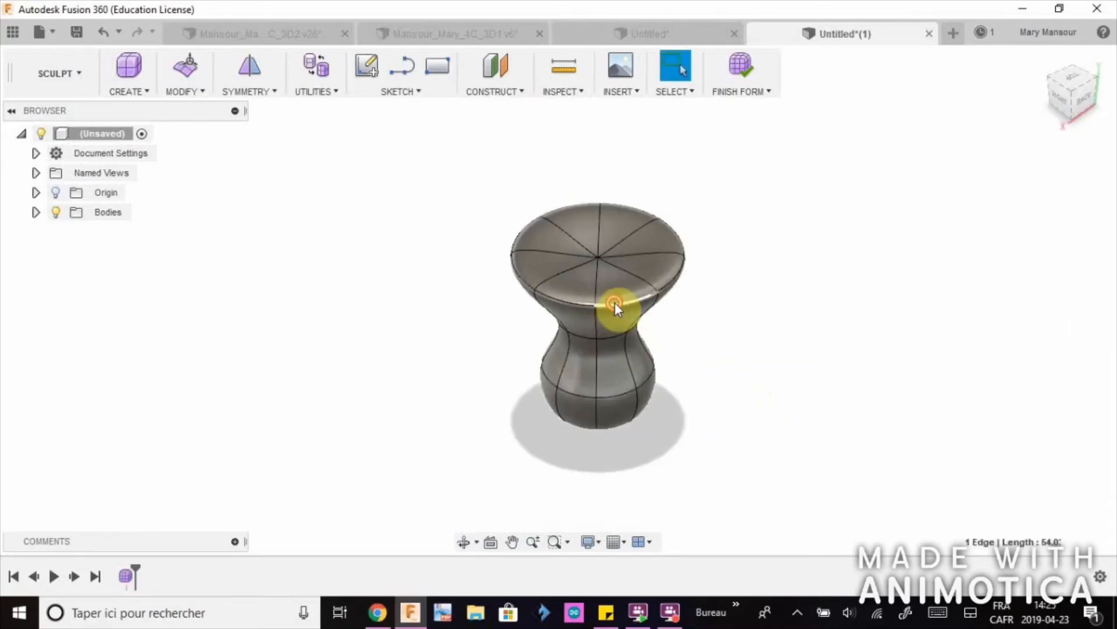
{"action": "double_click", "coordinate": [615, 302]}
{"action": "right_click", "coordinate": [615, 302]}
{"action": "left_click", "coordinate": [590, 303]}
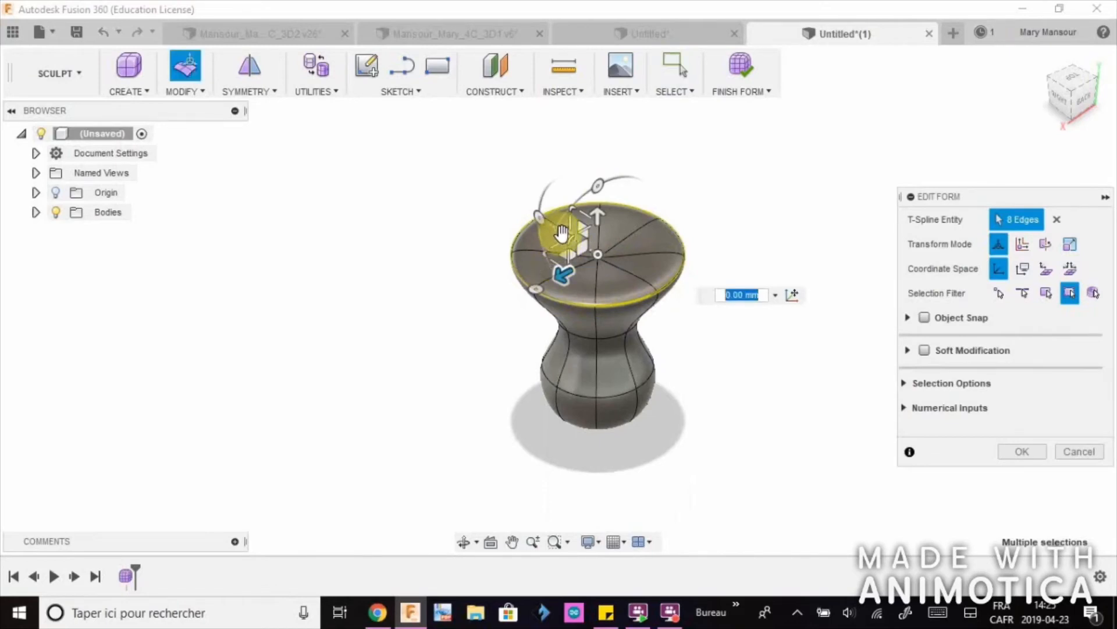
{"action": "mouse_move", "coordinate": [598, 254]}
{"action": "left_mouse_down"}
{"action": "mouse_move", "coordinate": [610, 272]}
{"action": "mouse_move", "coordinate": [599, 249]}
{"action": "mouse_move", "coordinate": [562, 236]}
{"action": "mouse_move", "coordinate": [589, 257]}
{"action": "mouse_move", "coordinate": [598, 299]}
{"action": "mouse_move", "coordinate": [564, 239]}
{"action": "mouse_move", "coordinate": [597, 255]}
{"action": "left_mouse_up"}
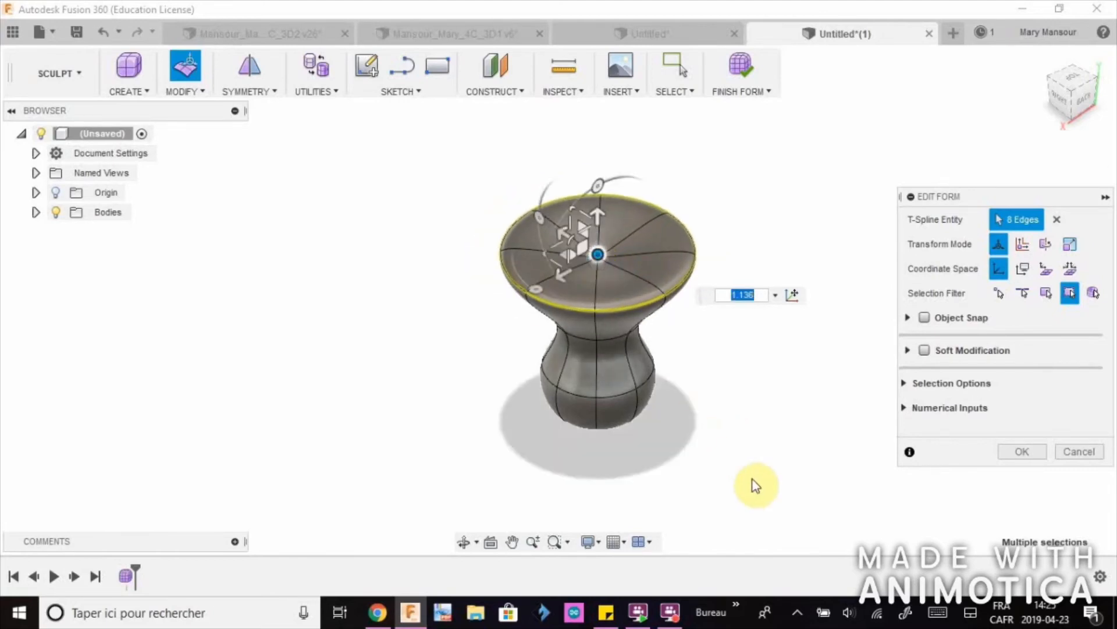
{"action": "middle_click_drag", "start_coordinate": [750, 475], "coordinate": [783, 411], "text": "shift"}
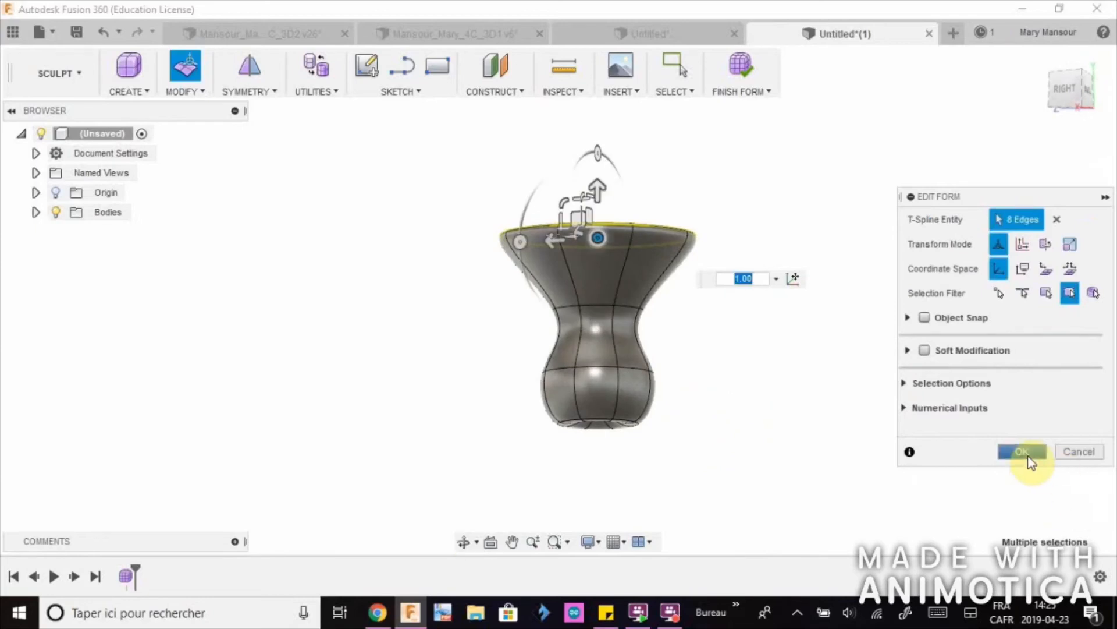
{"action": "left_click", "coordinate": [1025, 453]}
{"action": "scroll", "coordinate": [743, 379], "scroll_direction": "down", "scroll_amount": 4}
{"action": "scroll", "coordinate": [740, 363], "scroll_direction": "up", "scroll_amount": 1}
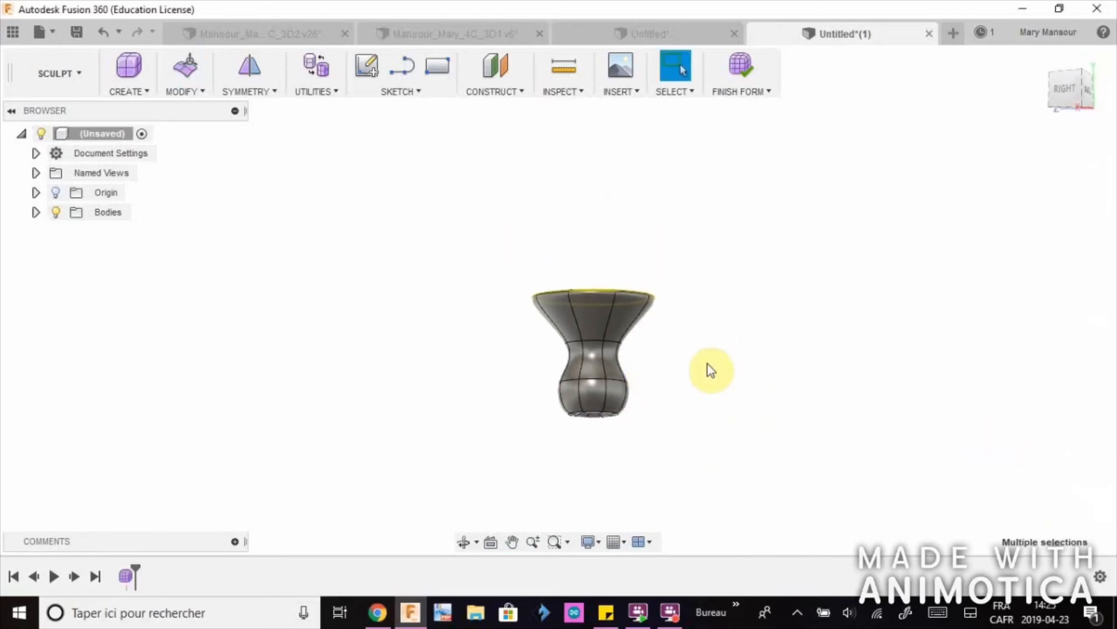
Select all eight faces on the vase's top and lower them slightly with Edit Form
{"action": "middle_click_drag", "start_coordinate": [711, 370], "coordinate": [609, 418], "text": "shift"}
{"action": "left_click", "coordinate": [715, 378]}
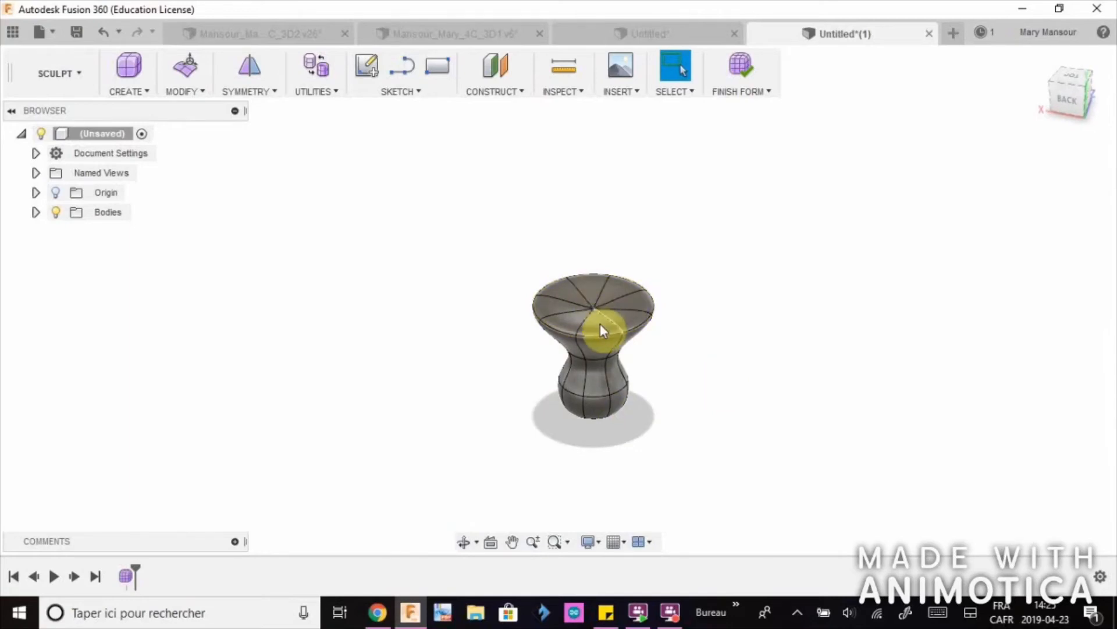
{"action": "left_click", "coordinate": [563, 291], "text": "ctrl"}
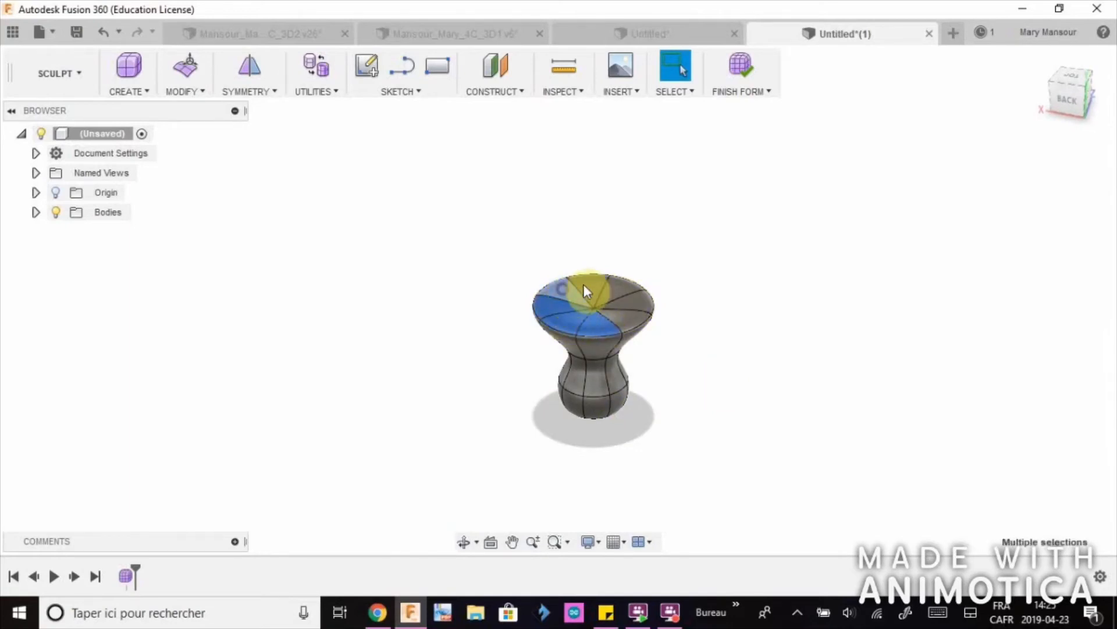
{"action": "left_click", "coordinate": [584, 284], "text": "ctrl"}
{"action": "left_click", "coordinate": [632, 308], "text": "ctrl"}
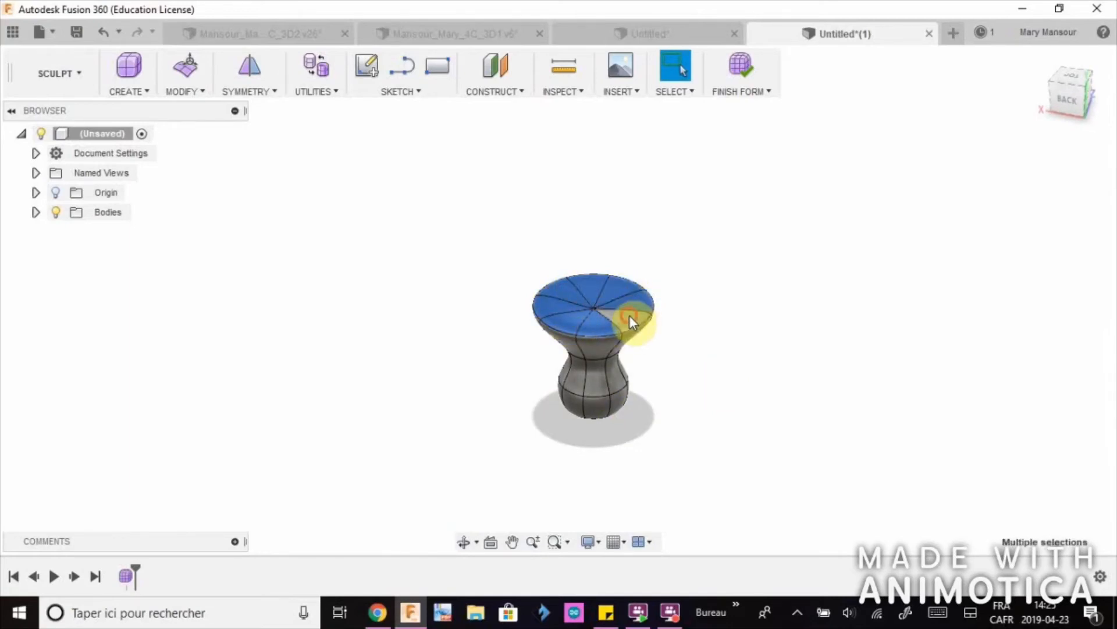
{"action": "right_click", "coordinate": [597, 310]}
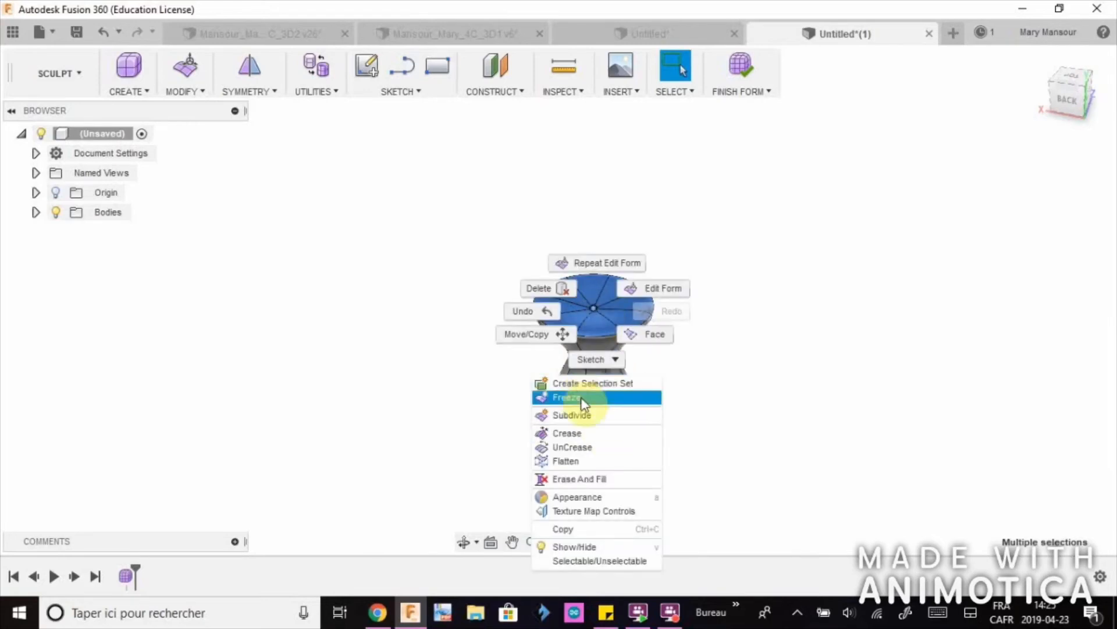
{"action": "left_click", "coordinate": [634, 288]}
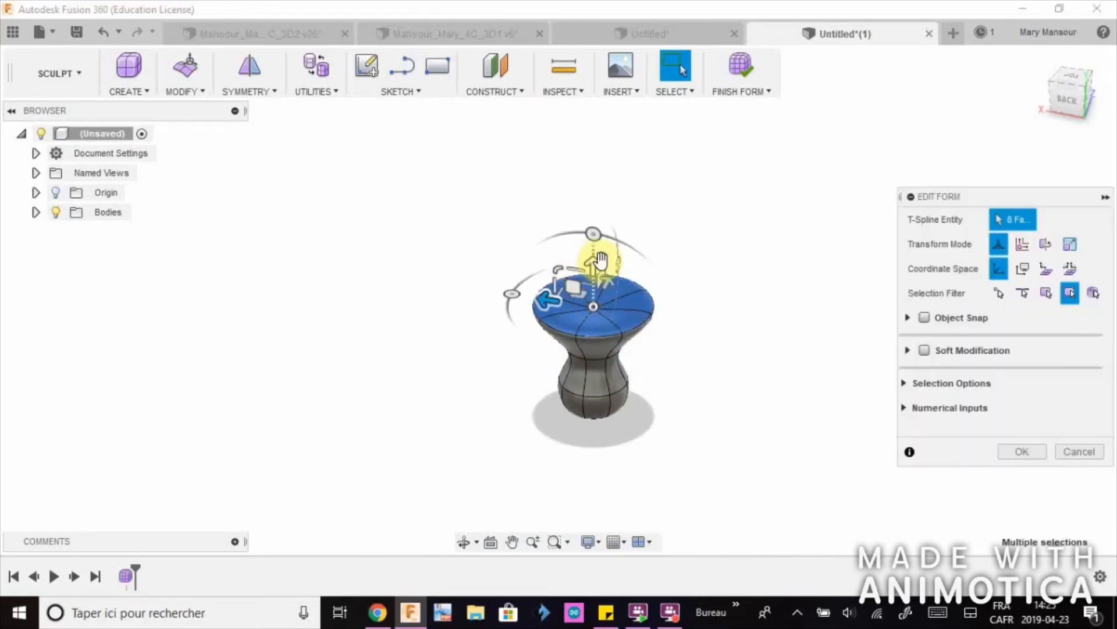
{"action": "left_click_drag", "start_coordinate": [597, 250], "coordinate": [592, 279]}
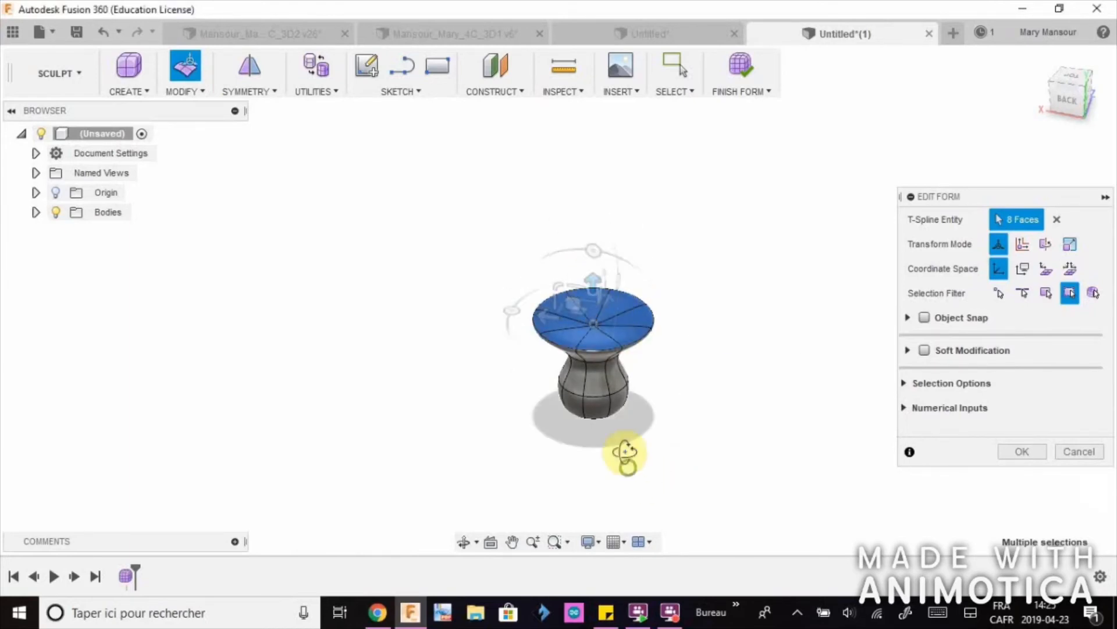
{"action": "middle_click_drag", "start_coordinate": [624, 452], "coordinate": [648, 411], "text": "shift"}
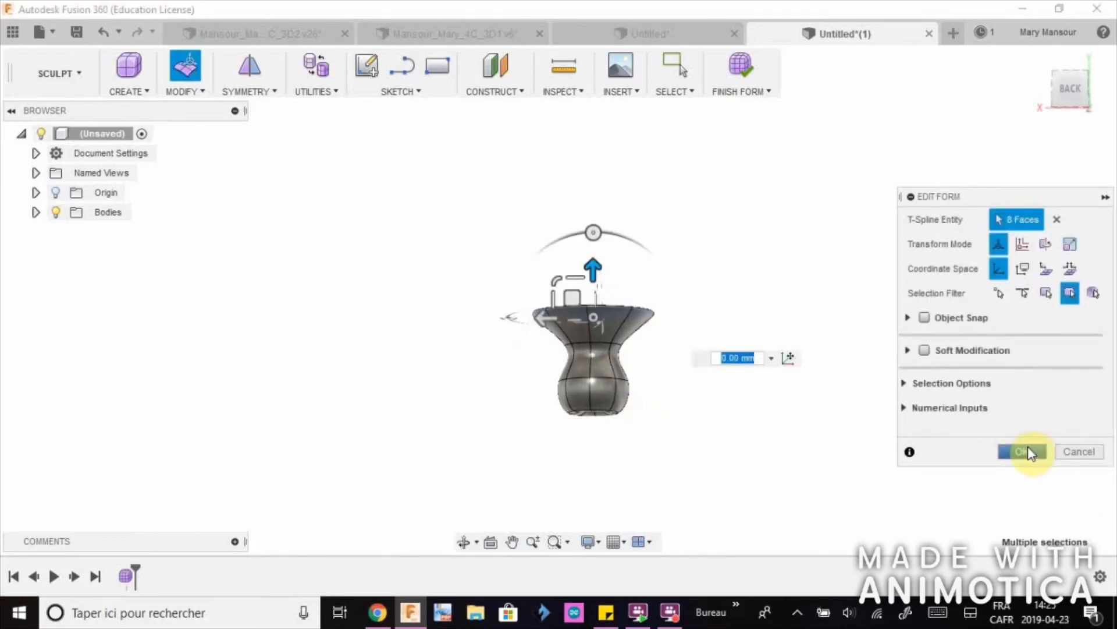
{"action": "left_click", "coordinate": [1022, 452]}
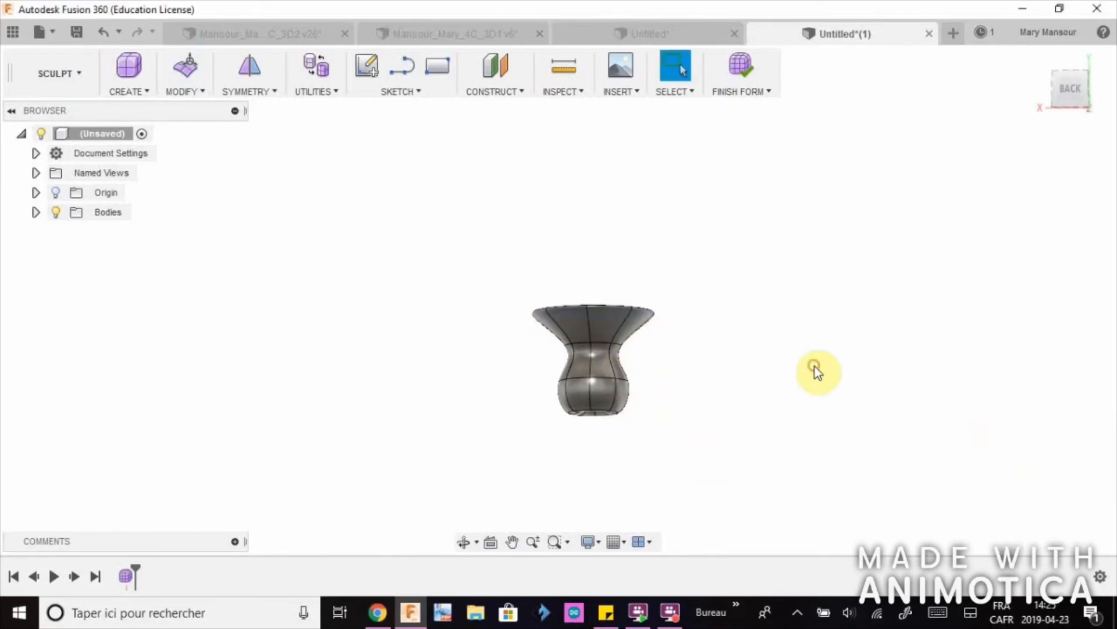
Finish the form to convert the vase to a model body and open that body's appearance settings
{"action": "middle_click_drag", "start_coordinate": [814, 366], "coordinate": [728, 387], "text": "shift"}
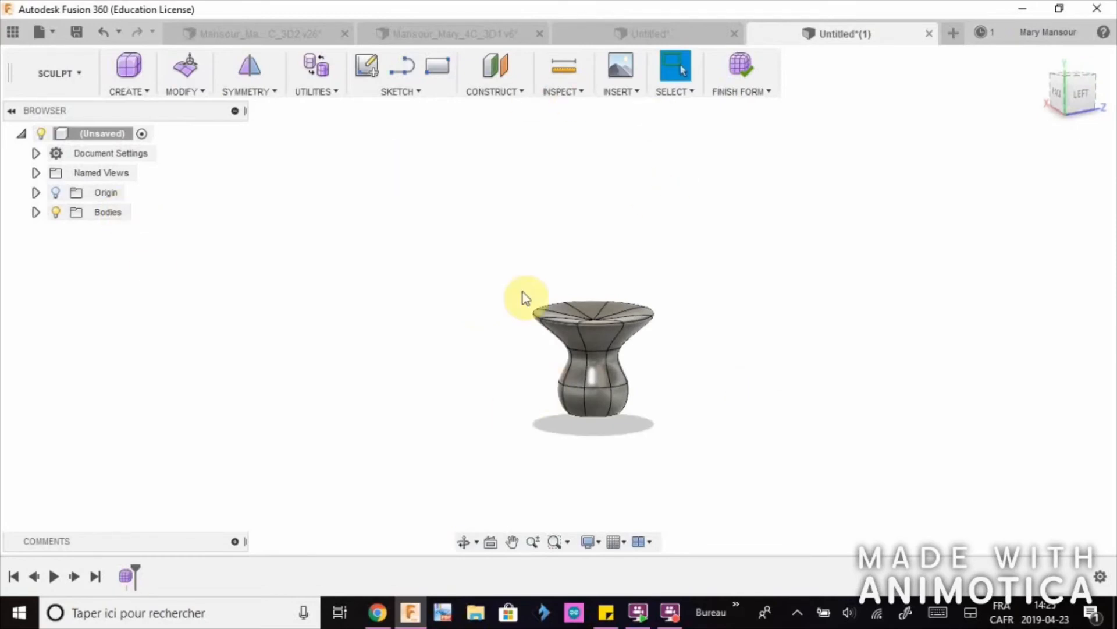
{"action": "left_click", "coordinate": [746, 64]}
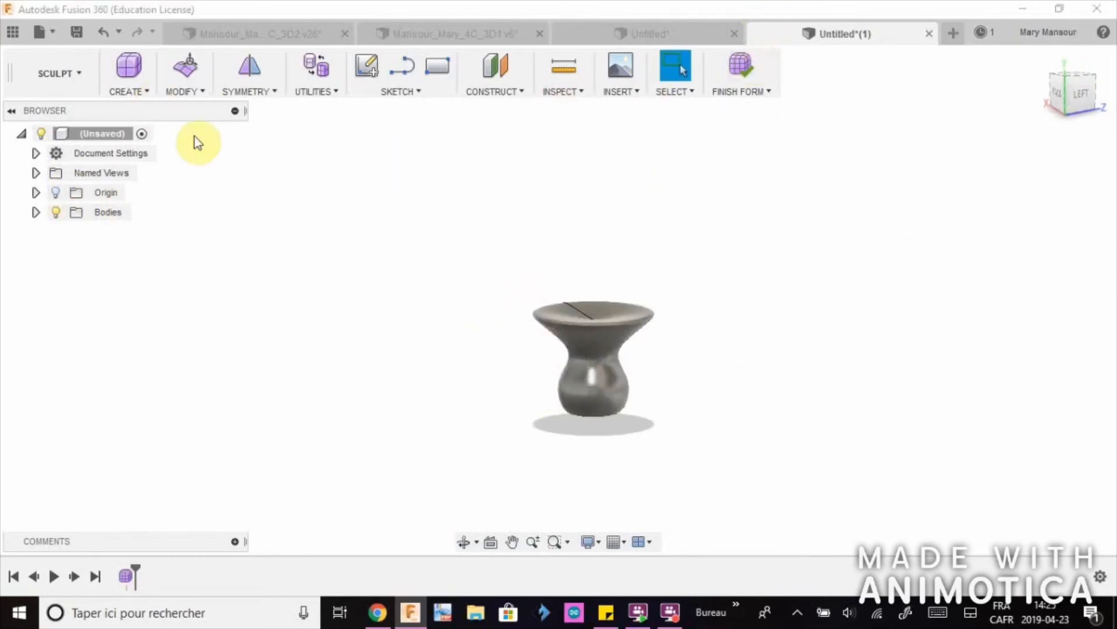
{"action": "left_click", "coordinate": [33, 212]}
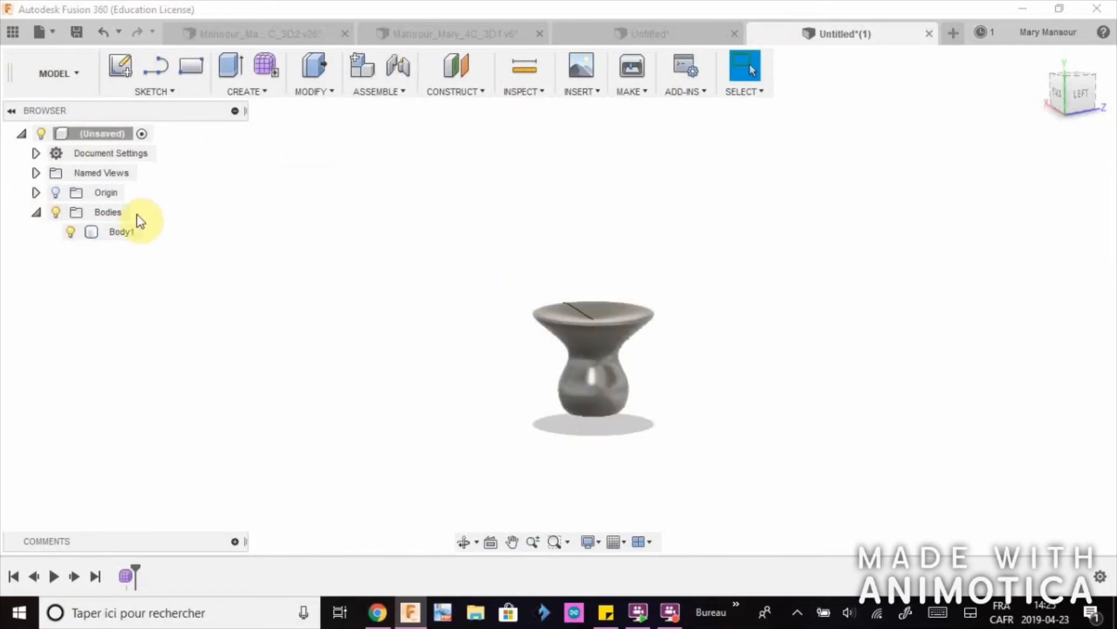
{"action": "left_click", "coordinate": [117, 238]}
{"action": "right_click", "coordinate": [120, 239]}
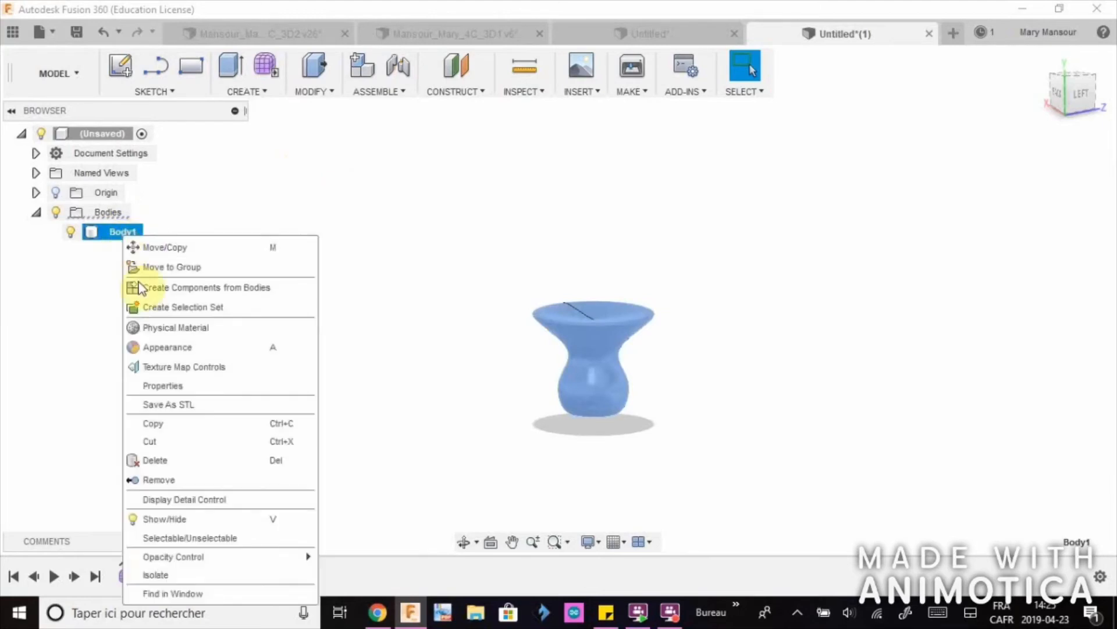
{"action": "left_click", "coordinate": [172, 347]}
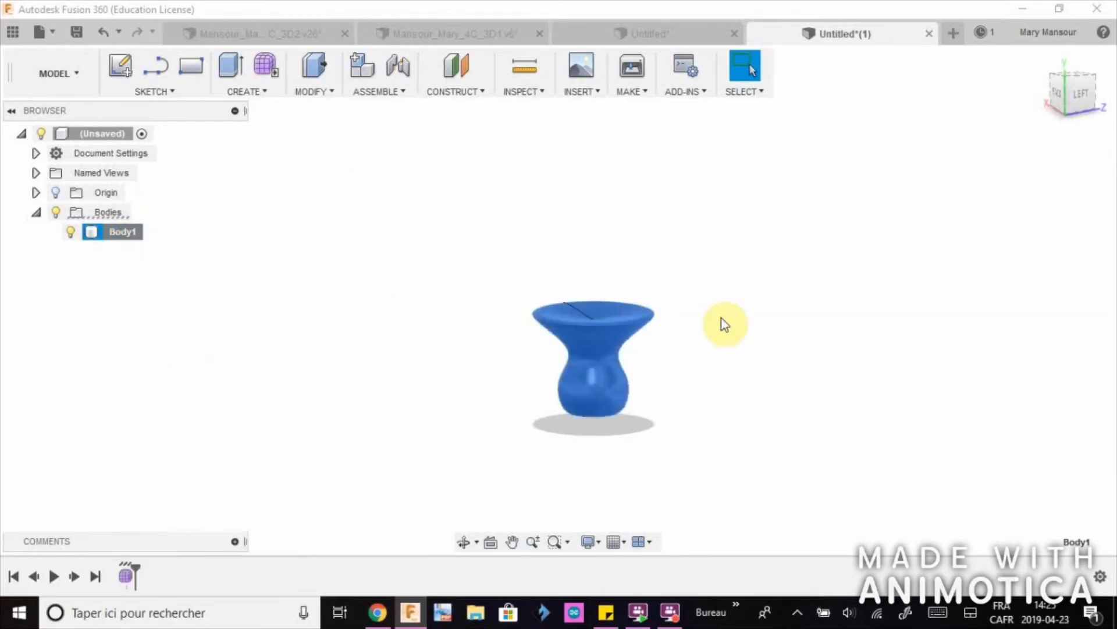
Try the transparent plastics Acrylic (Red) and Acrylic (Clear) from the appearance library on the vase body
{"action": "scroll", "coordinate": [879, 373], "scroll_direction": "down", "scroll_amount": 10}
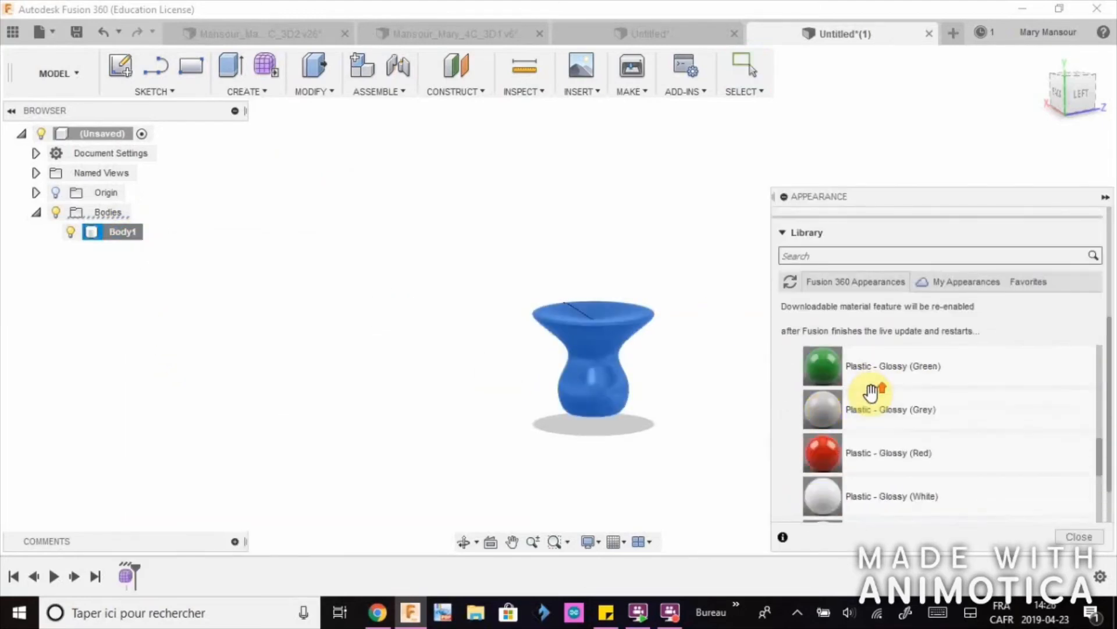
{"action": "scroll", "coordinate": [870, 389], "scroll_direction": "up", "scroll_amount": 8}
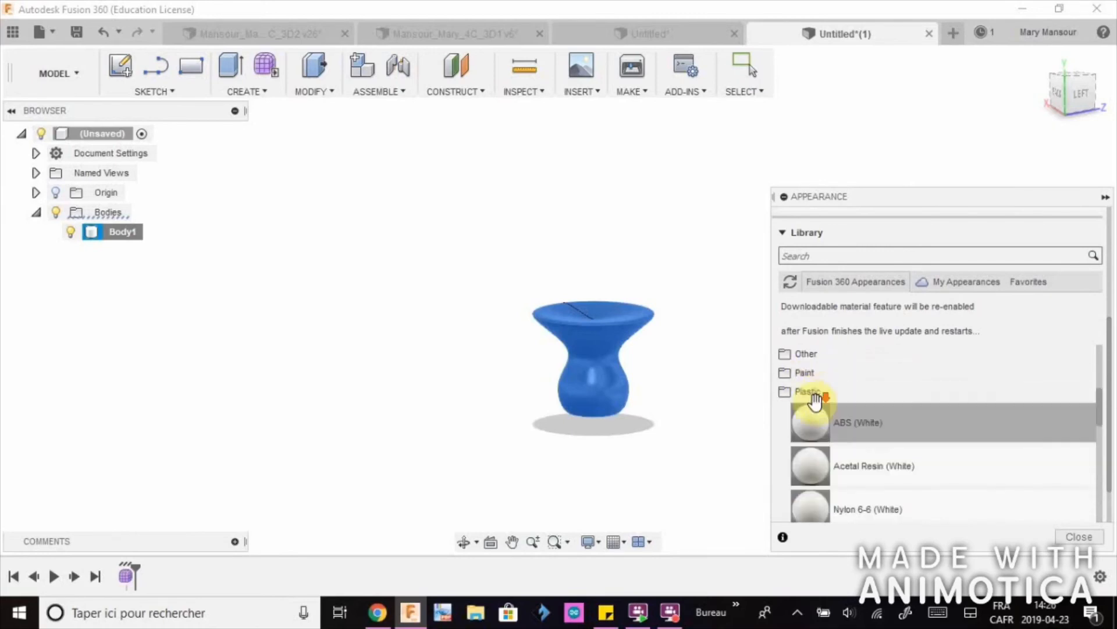
{"action": "scroll", "coordinate": [815, 400], "scroll_direction": "down", "scroll_amount": 8}
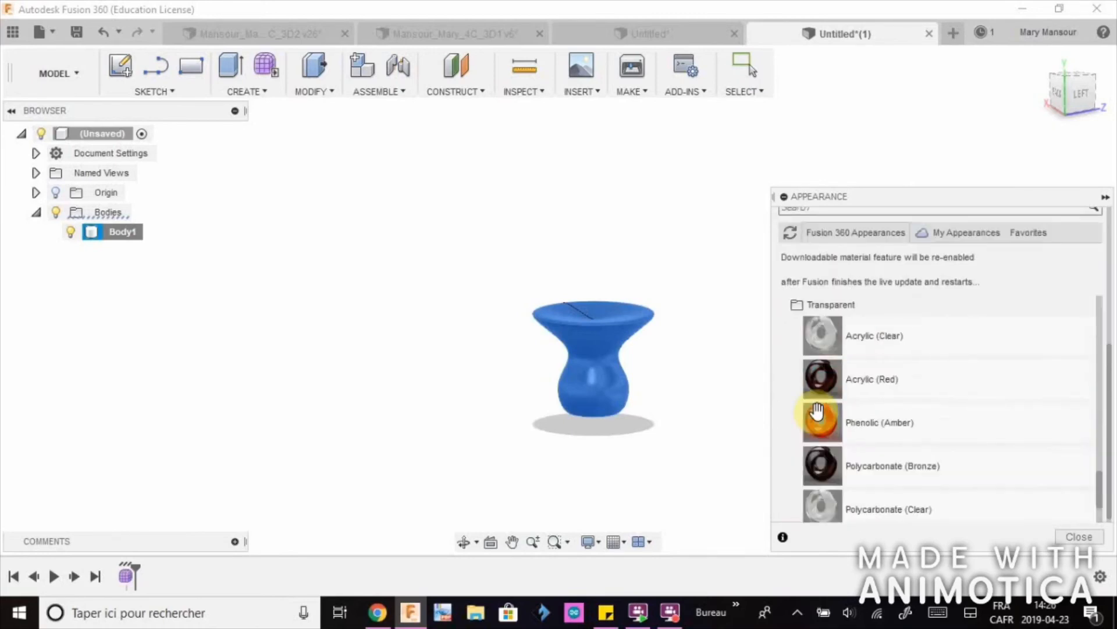
{"action": "scroll", "coordinate": [865, 386], "scroll_direction": "up", "scroll_amount": 3}
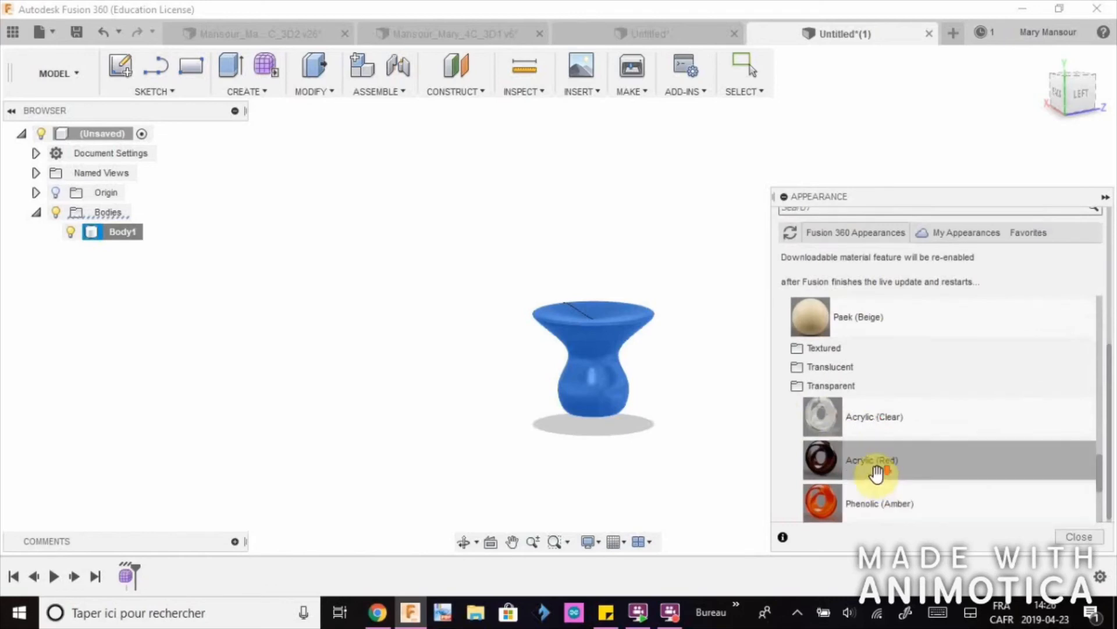
{"action": "scroll", "coordinate": [878, 476], "scroll_direction": "down", "scroll_amount": 3}
{"action": "scroll", "coordinate": [866, 457], "scroll_direction": "up", "scroll_amount": 3}
{"action": "left_click_drag", "start_coordinate": [869, 387], "coordinate": [592, 355]}
{"action": "left_click_drag", "start_coordinate": [932, 351], "coordinate": [596, 342]}
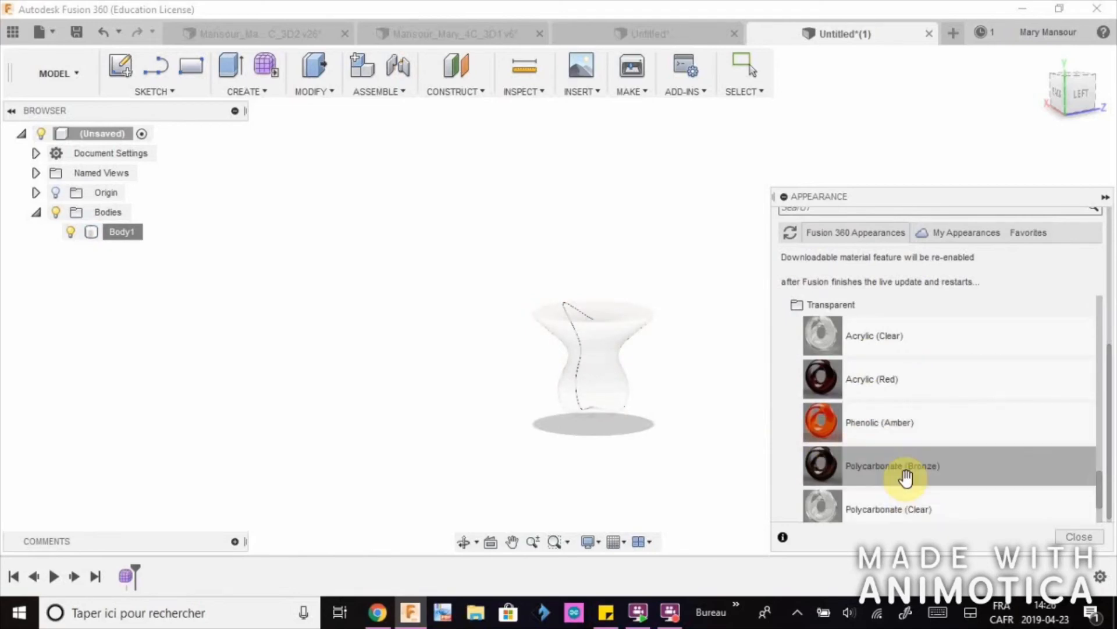
Try Polycarbonate (Bronze) on the vase body, replace it with Phenolic (Amber), and close the appearance settings
{"action": "left_click_drag", "start_coordinate": [906, 477], "coordinate": [594, 352]}
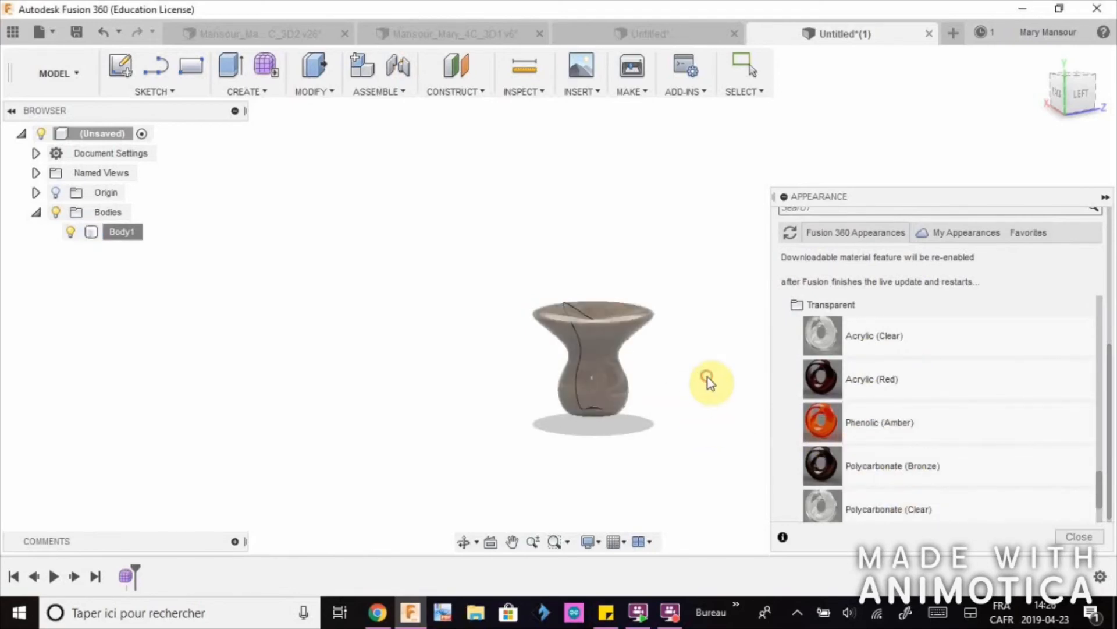
{"action": "left_click_drag", "start_coordinate": [909, 427], "coordinate": [611, 361]}
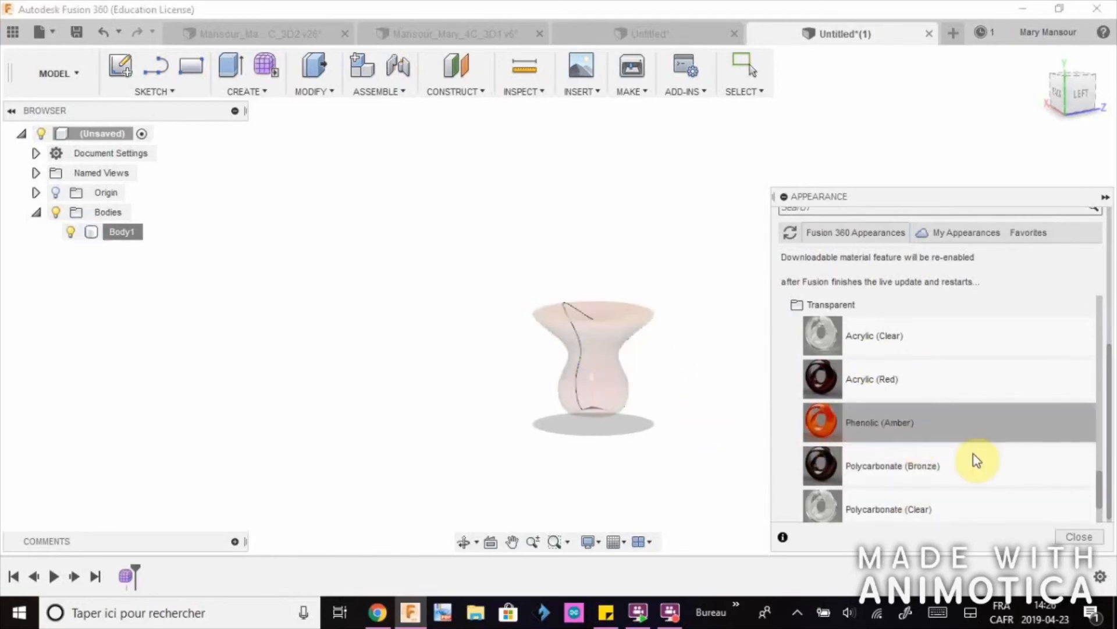
{"action": "left_click", "coordinate": [1077, 537]}
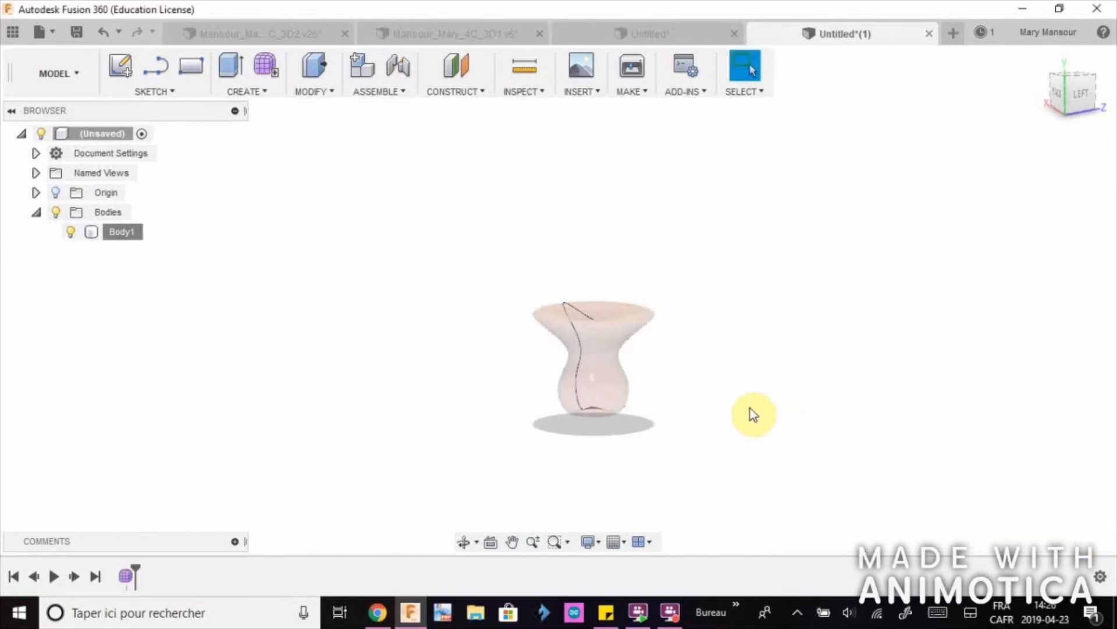
{"action": "middle_click_drag", "start_coordinate": [809, 427], "coordinate": [762, 403], "text": "shift"}
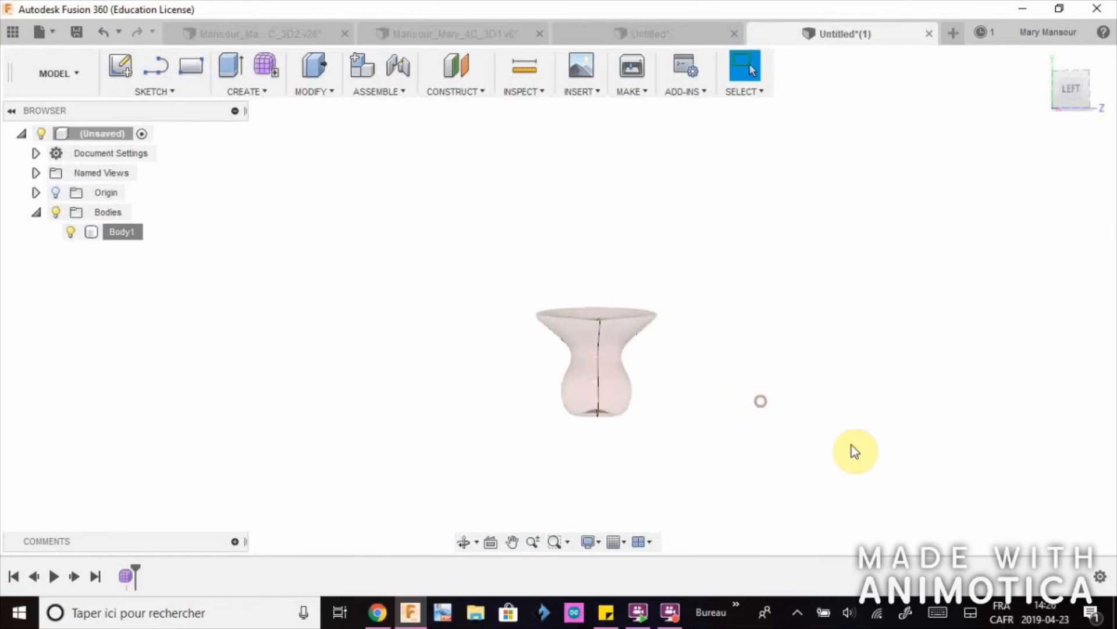
{"action": "left_click", "coordinate": [115, 231]}
{"action": "left_click", "coordinate": [263, 255]}
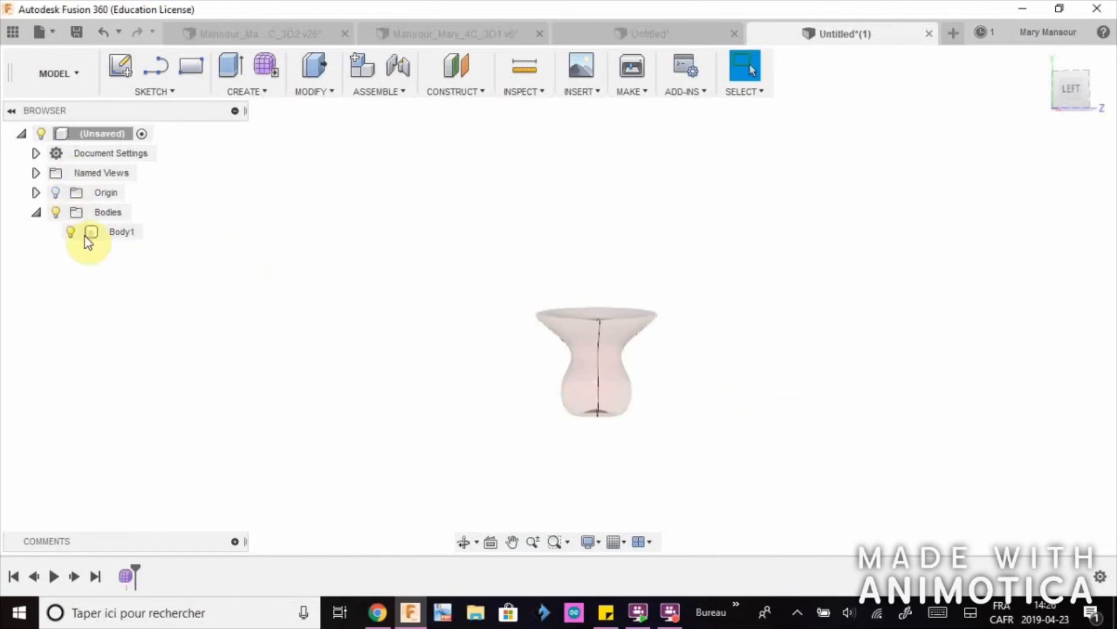
{"action": "left_click", "coordinate": [36, 212]}
{"action": "middle_click_drag", "start_coordinate": [704, 350], "coordinate": [44, 172], "text": "shift"}
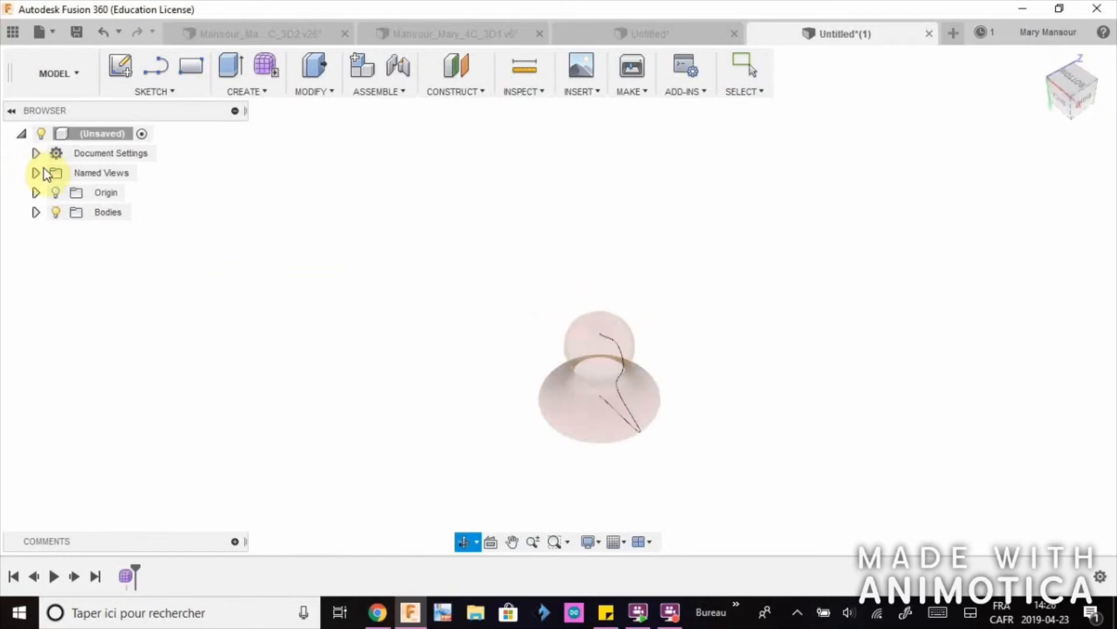
Change the vase body's appearance to Acrylic (Red), reusing the material already present in this design
{"action": "left_click", "coordinate": [36, 212]}
{"action": "right_click", "coordinate": [125, 233]}
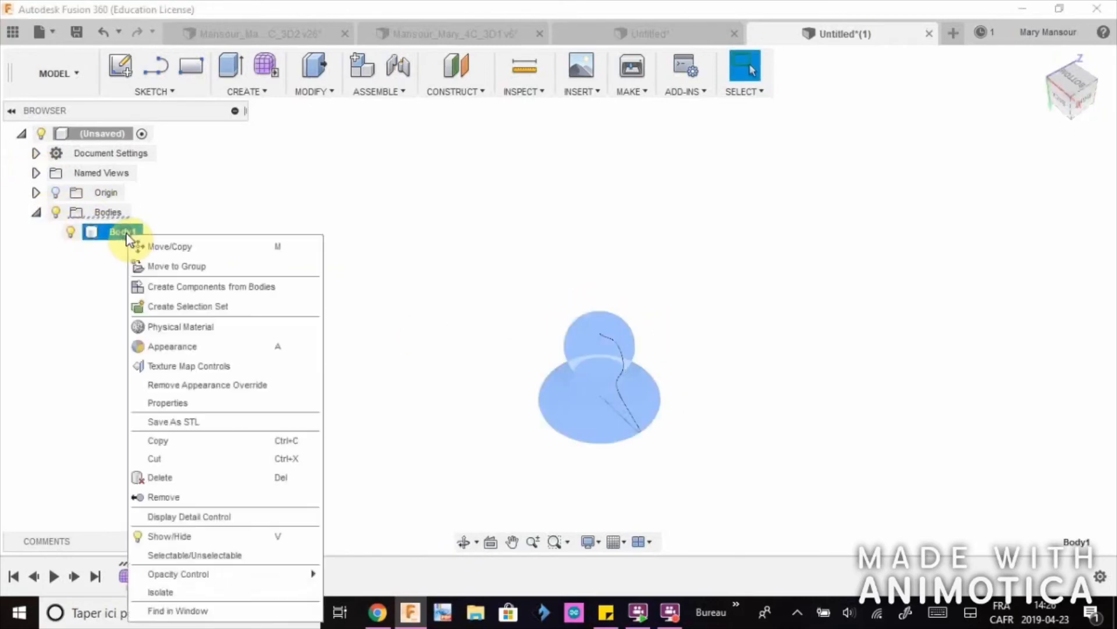
{"action": "left_click", "coordinate": [185, 347]}
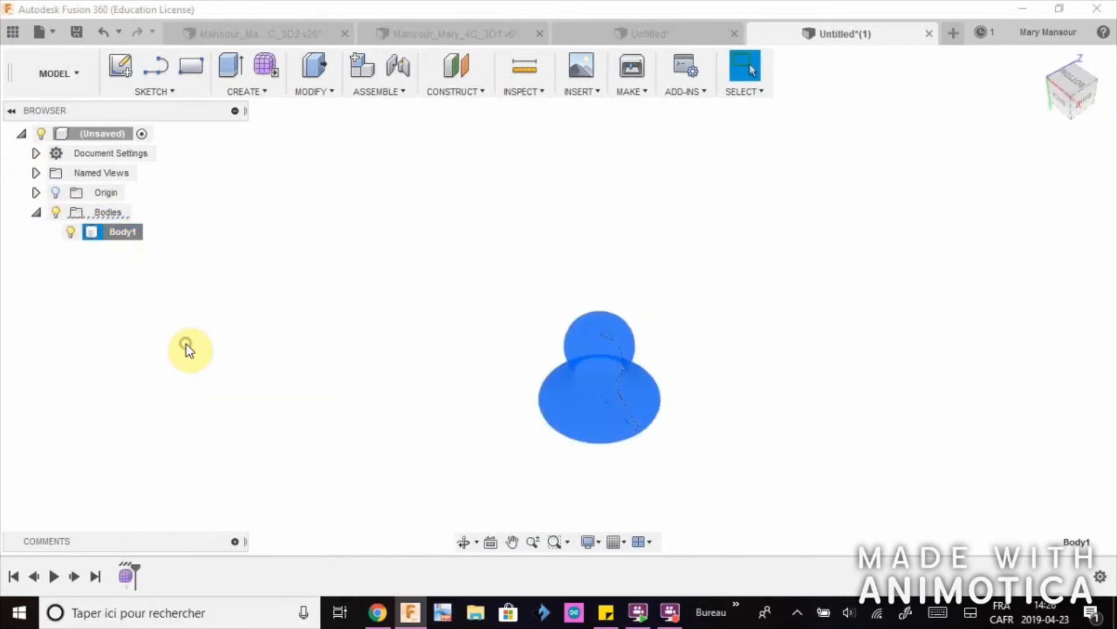
{"action": "scroll", "coordinate": [844, 408], "scroll_direction": "down", "scroll_amount": 1}
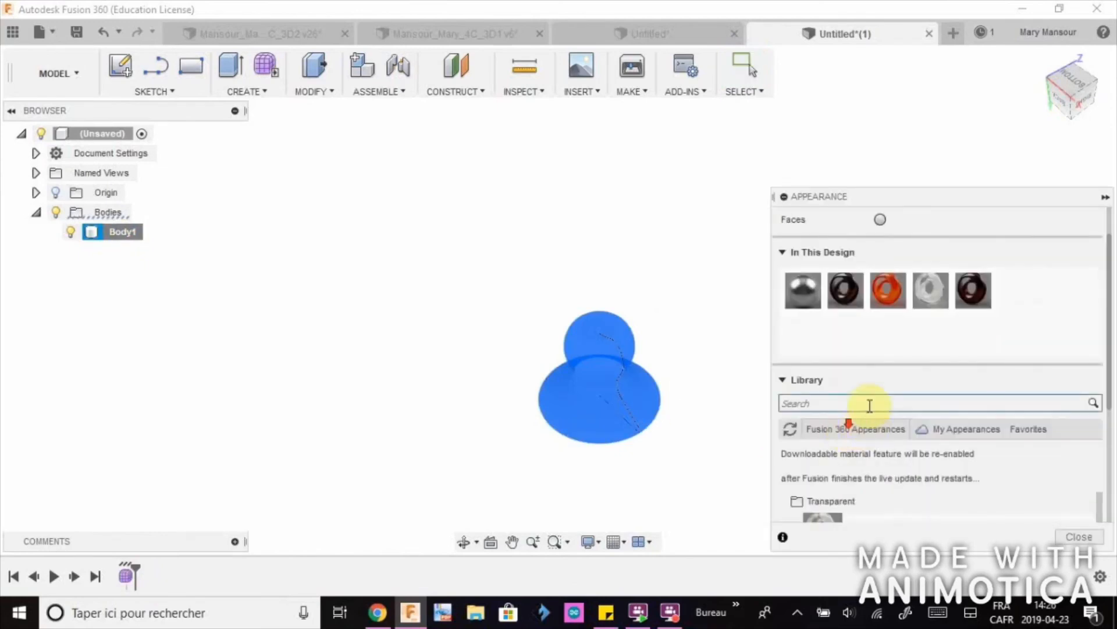
{"action": "left_click_drag", "start_coordinate": [981, 291], "coordinate": [656, 374]}
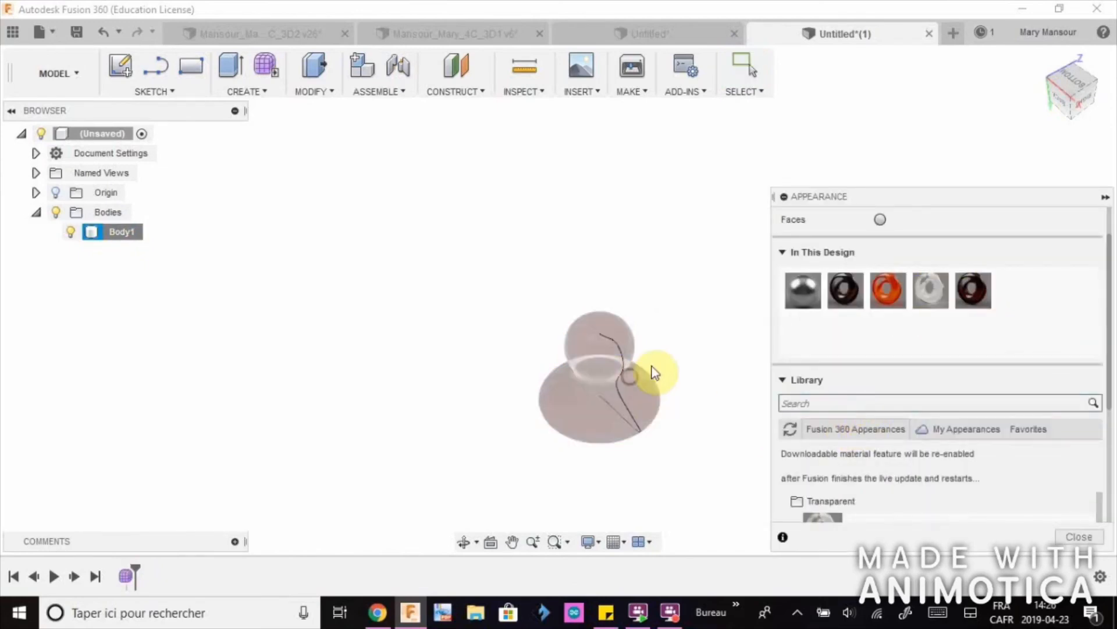
{"action": "middle_click_drag", "start_coordinate": [675, 352], "coordinate": [684, 118], "text": "shift"}
{"action": "left_click", "coordinate": [1080, 537]}
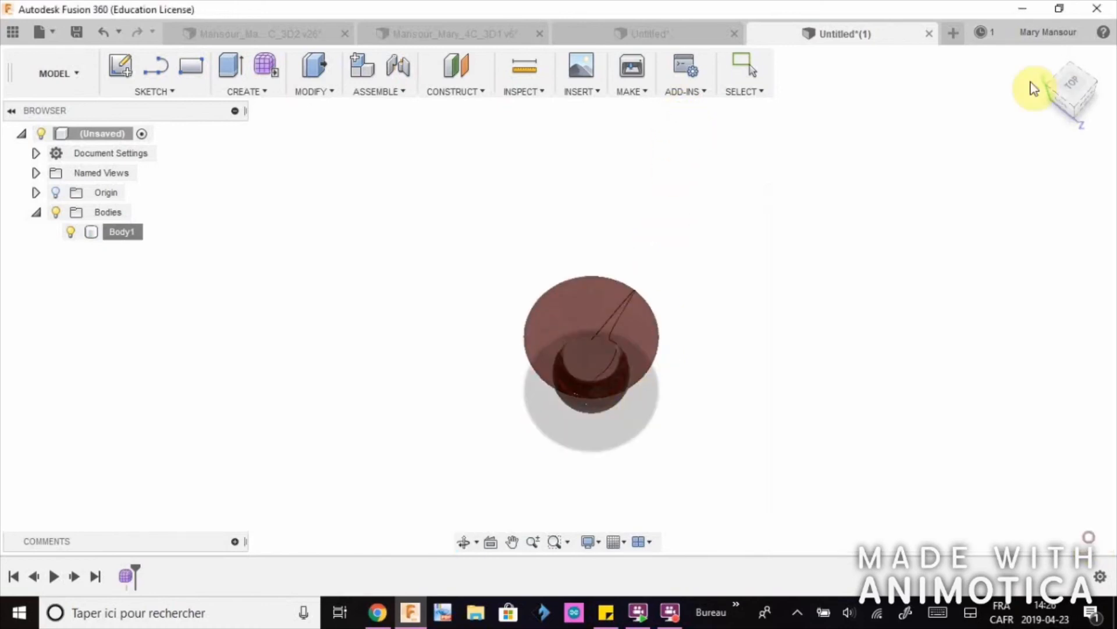
Save the design as "vase" in the Projet devoir fusion folder of My First Project
{"action": "left_click", "coordinate": [1039, 56]}
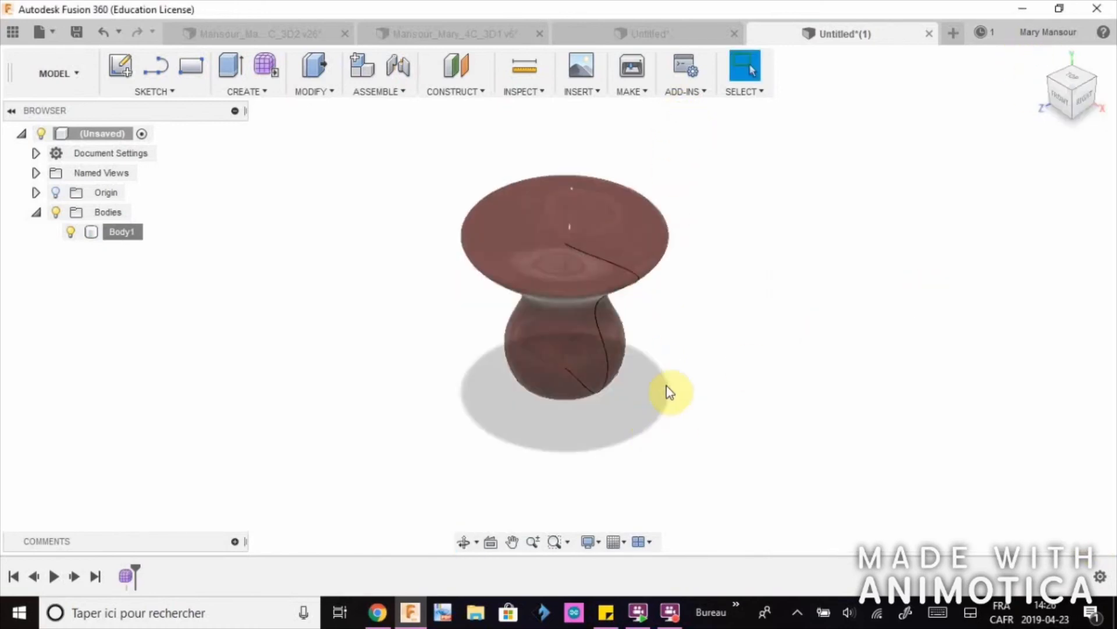
{"action": "middle_click_drag", "start_coordinate": [740, 403], "coordinate": [746, 345], "text": "shift"}
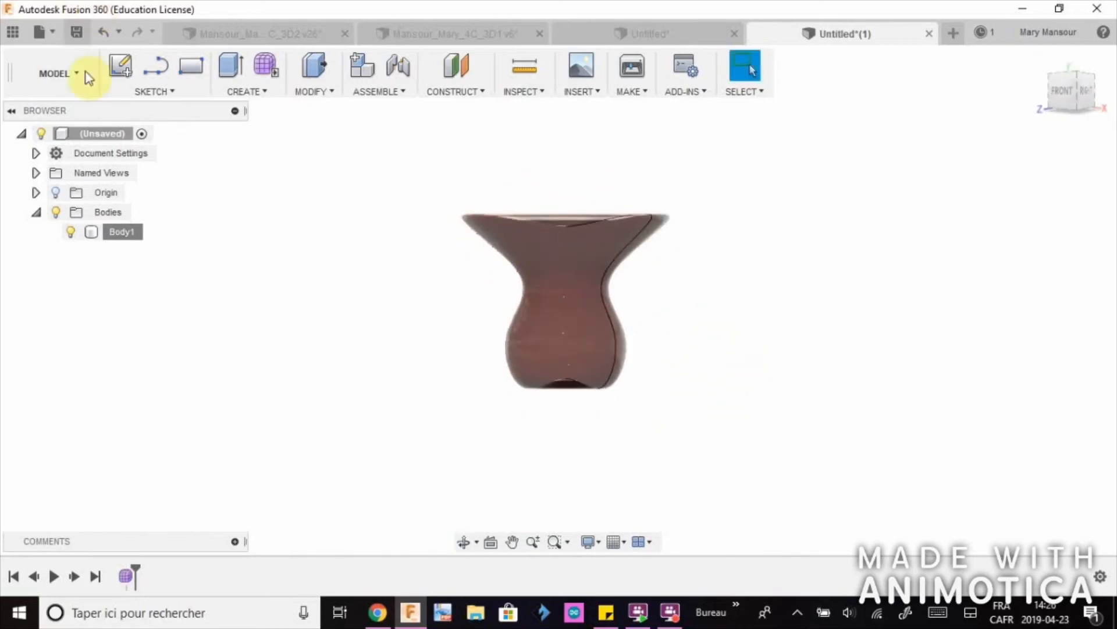
{"action": "left_click", "coordinate": [76, 32]}
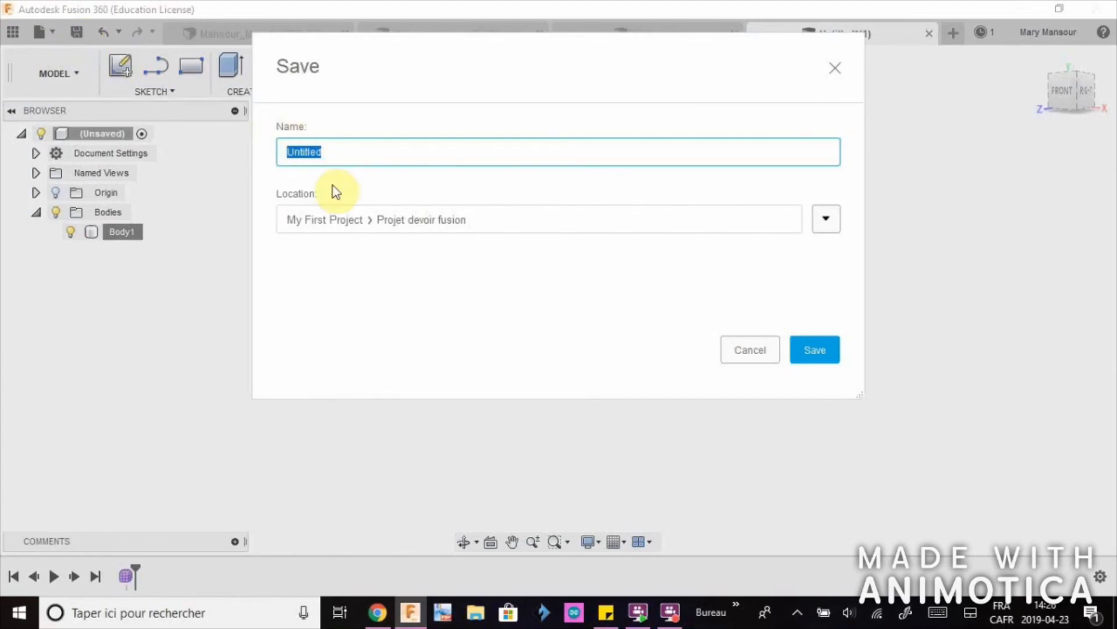
{"action": "type", "text": "vase"}
{"action": "key", "text": "Return"}
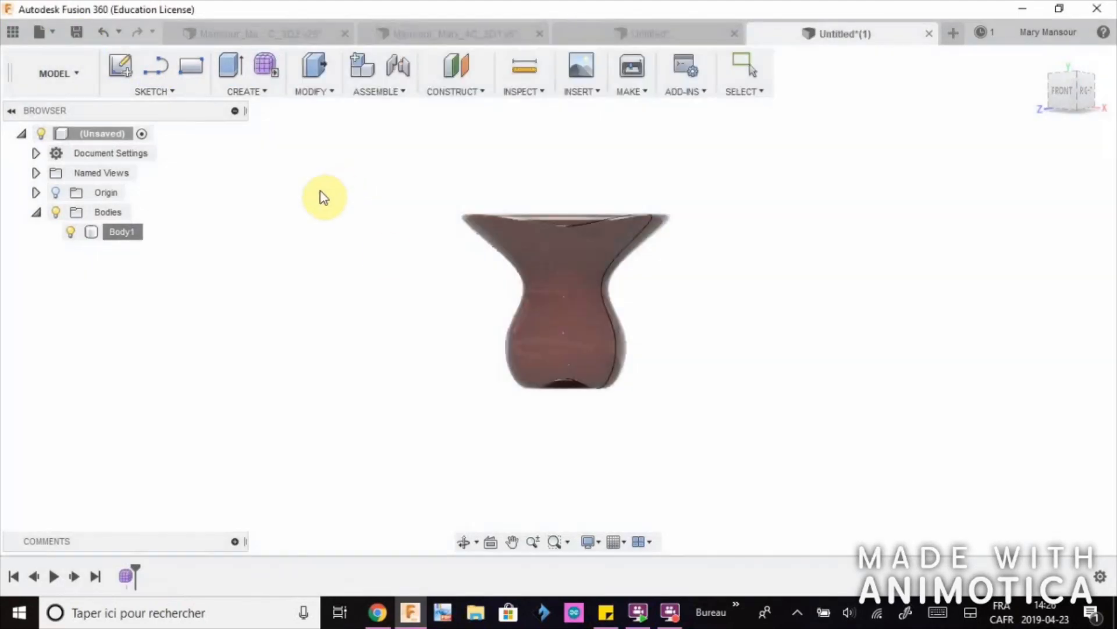